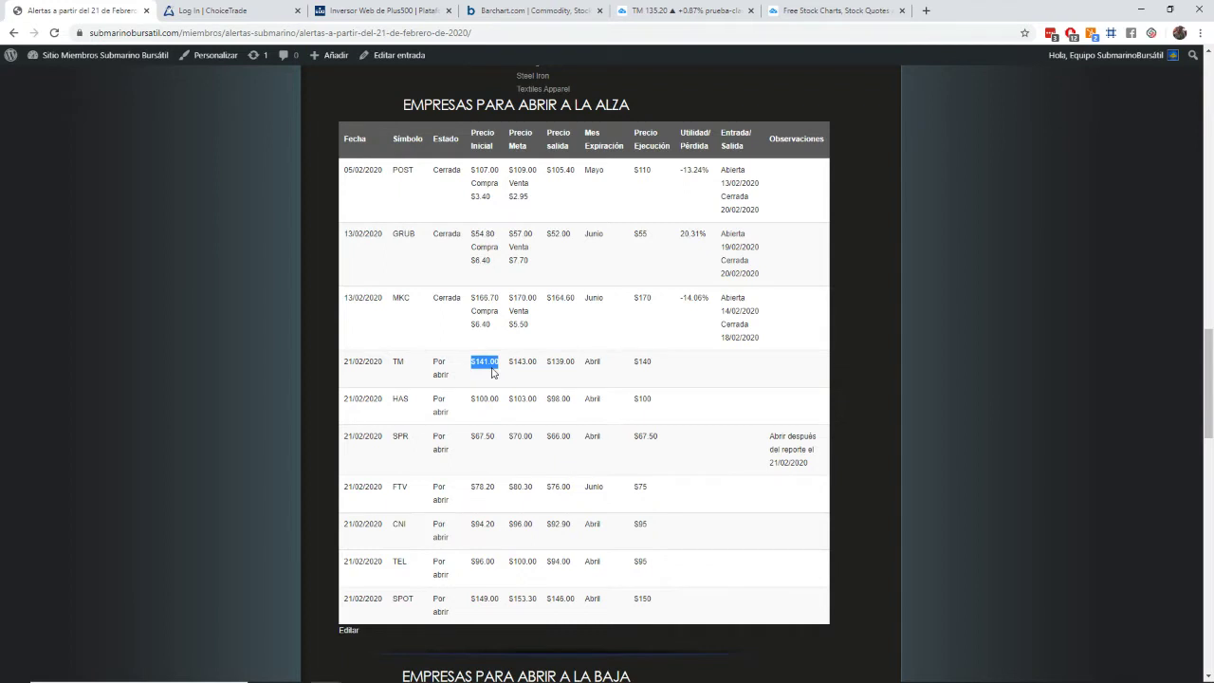
# Bring up the PowerPoint 'ORDEN LIMIT' slide, then switch to the Paper@thinkorswim window
pyautogui.hotkey('alt', 'Tab')
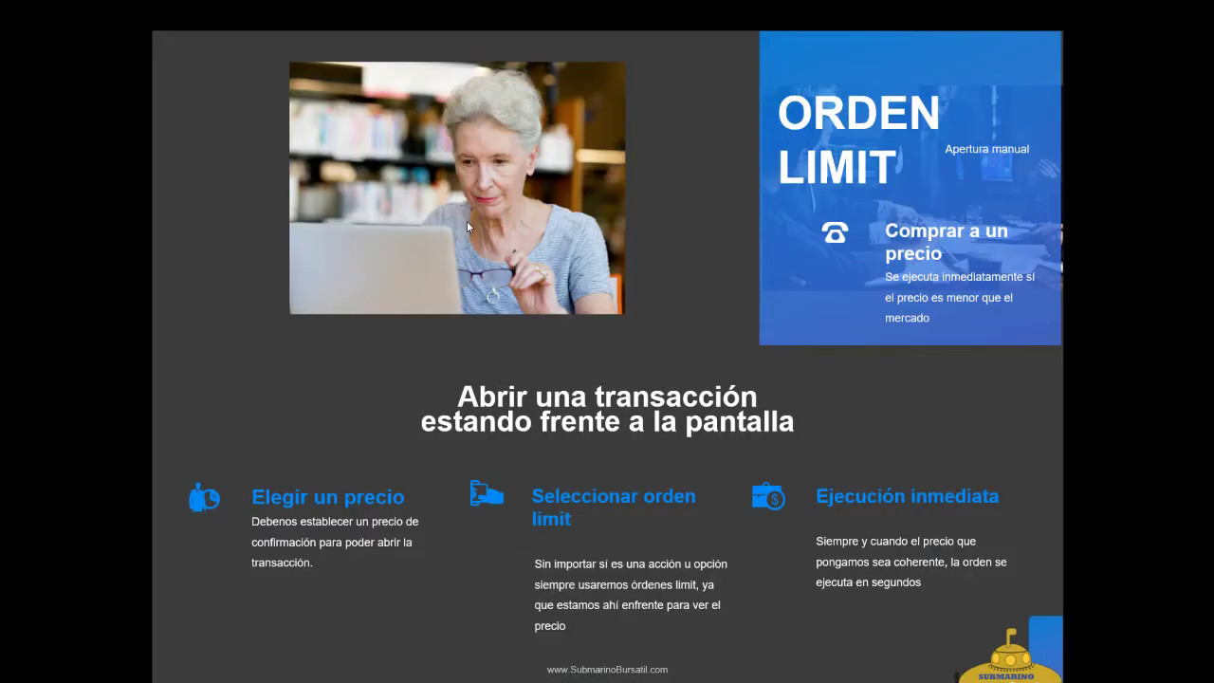
pyautogui.hotkey('alt', 'Tab')
pyautogui.hotkey('alt', 'Tab')
pyautogui.hotkey('alt', 'Tab')
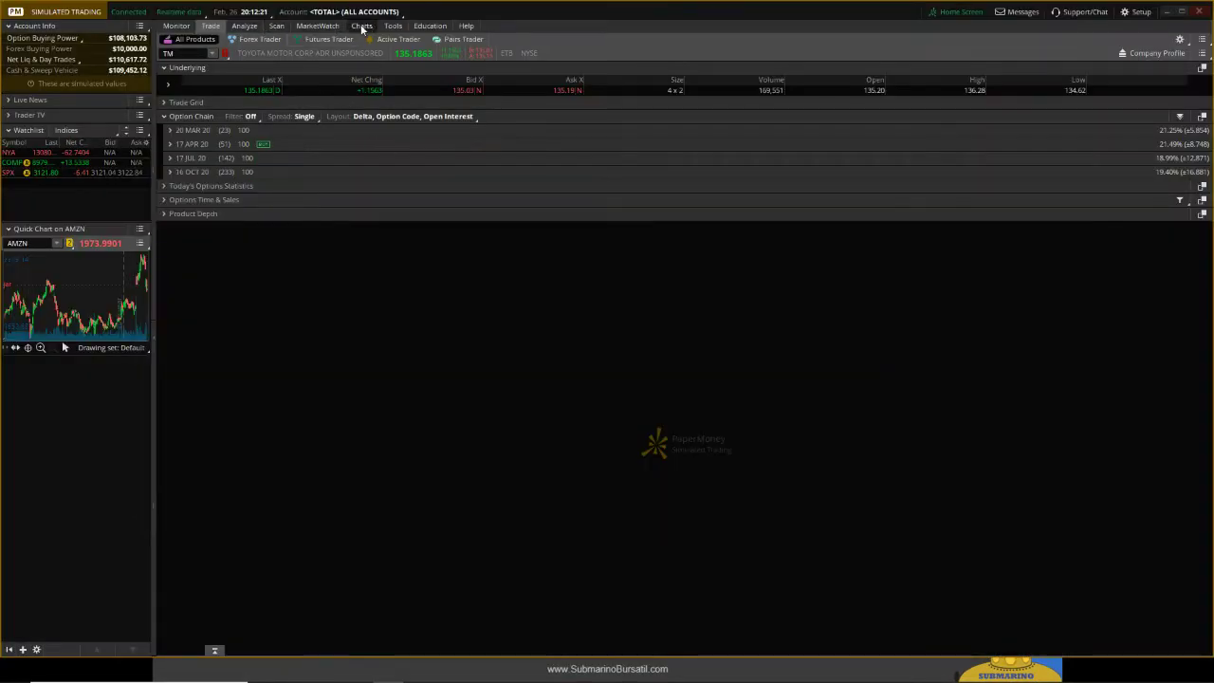
# Show the Toyota (TM) 1-year daily chart and drag its price axis to rescale it
pyautogui.click(360, 27)
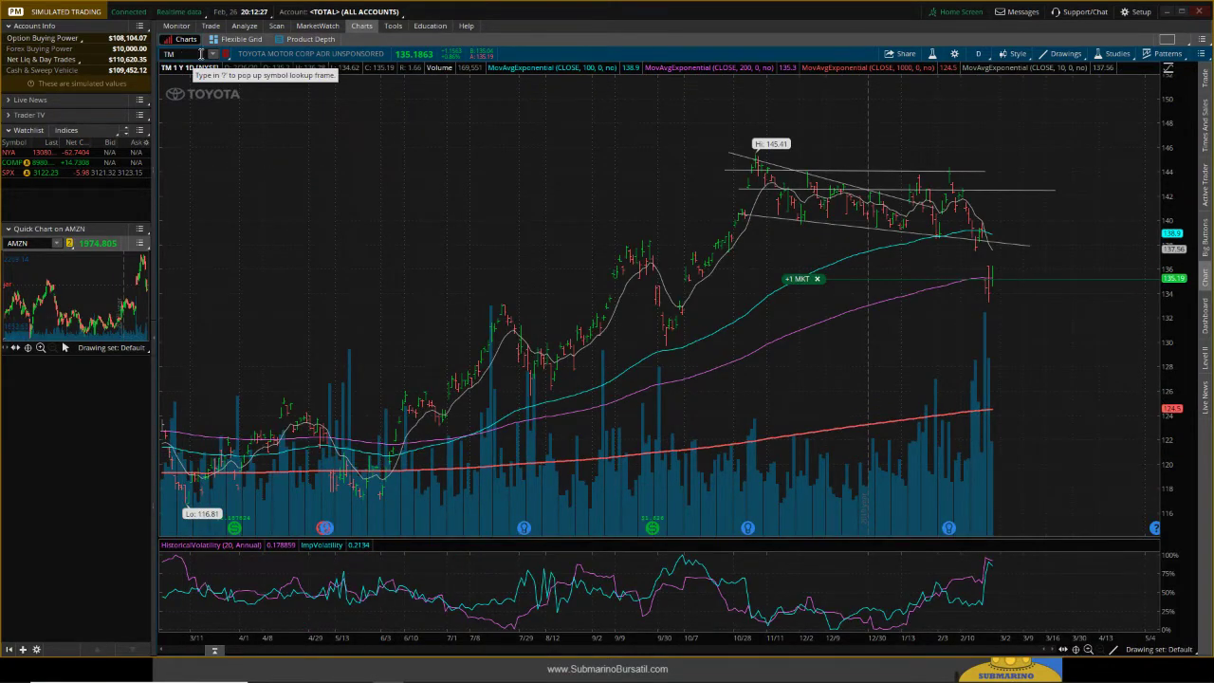
pyautogui.moveTo(1172, 368); pyautogui.dragTo(1172, 339)
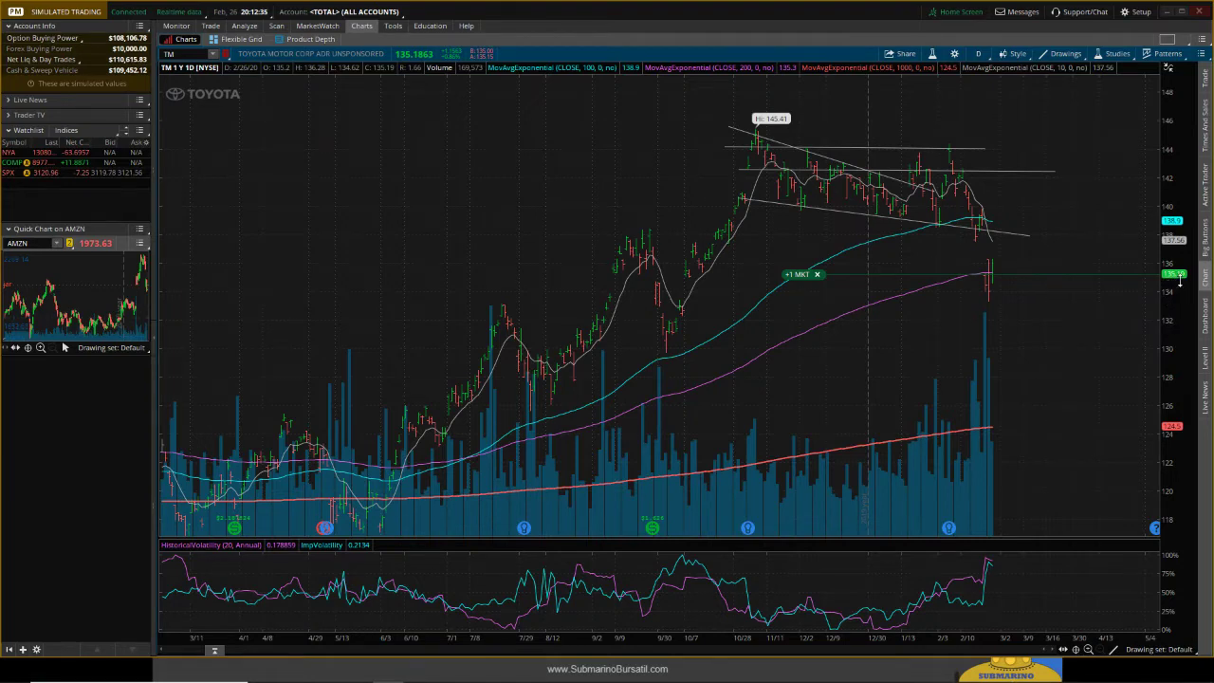
pyautogui.moveTo(1179, 277); pyautogui.dragTo(1169, 211)
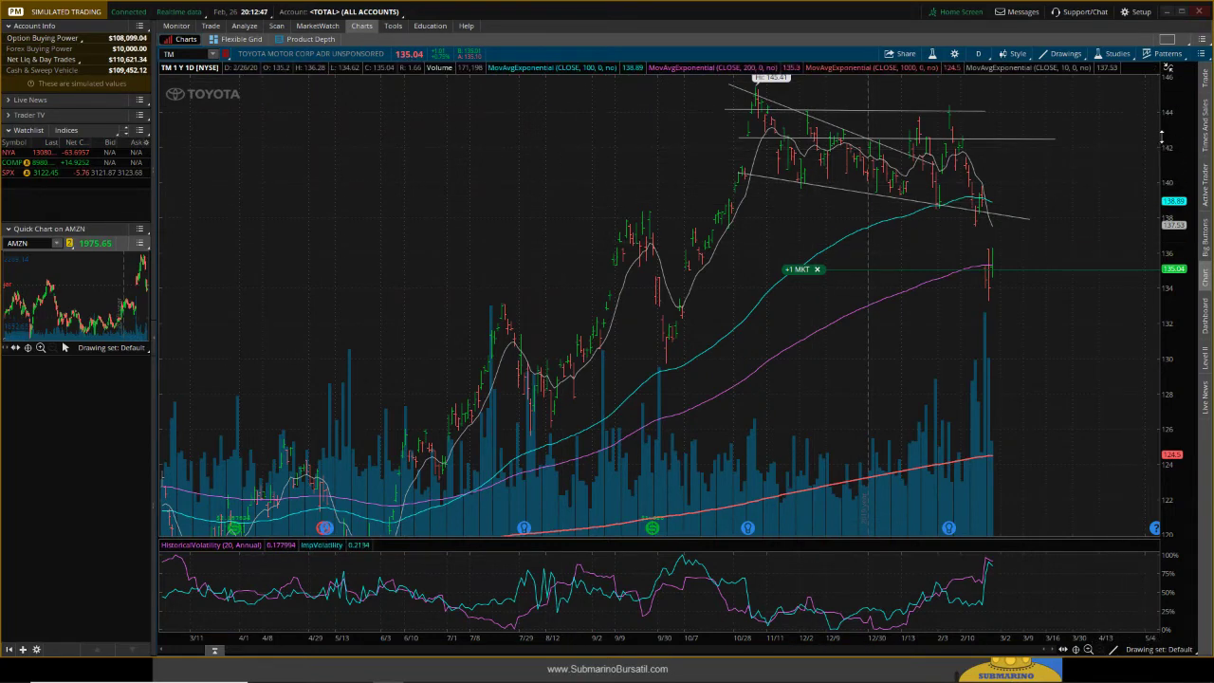
pyautogui.moveTo(1163, 137); pyautogui.dragTo(1176, 270)
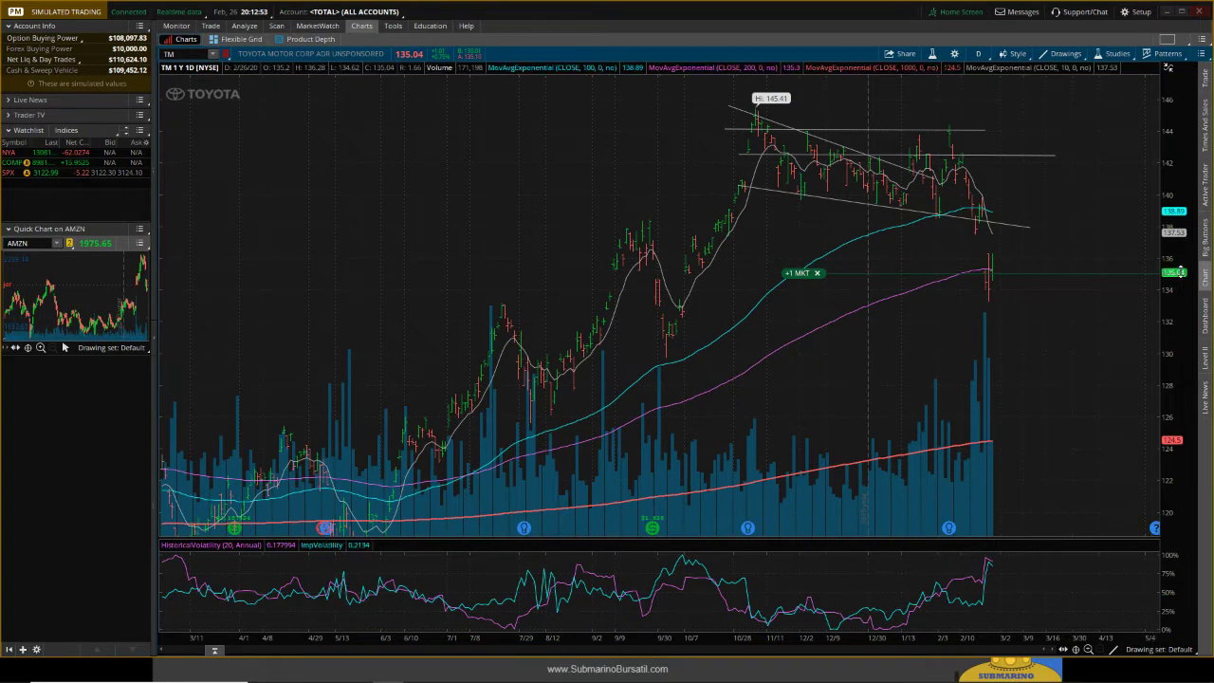
pyautogui.hotkey('alt', 'Tab')
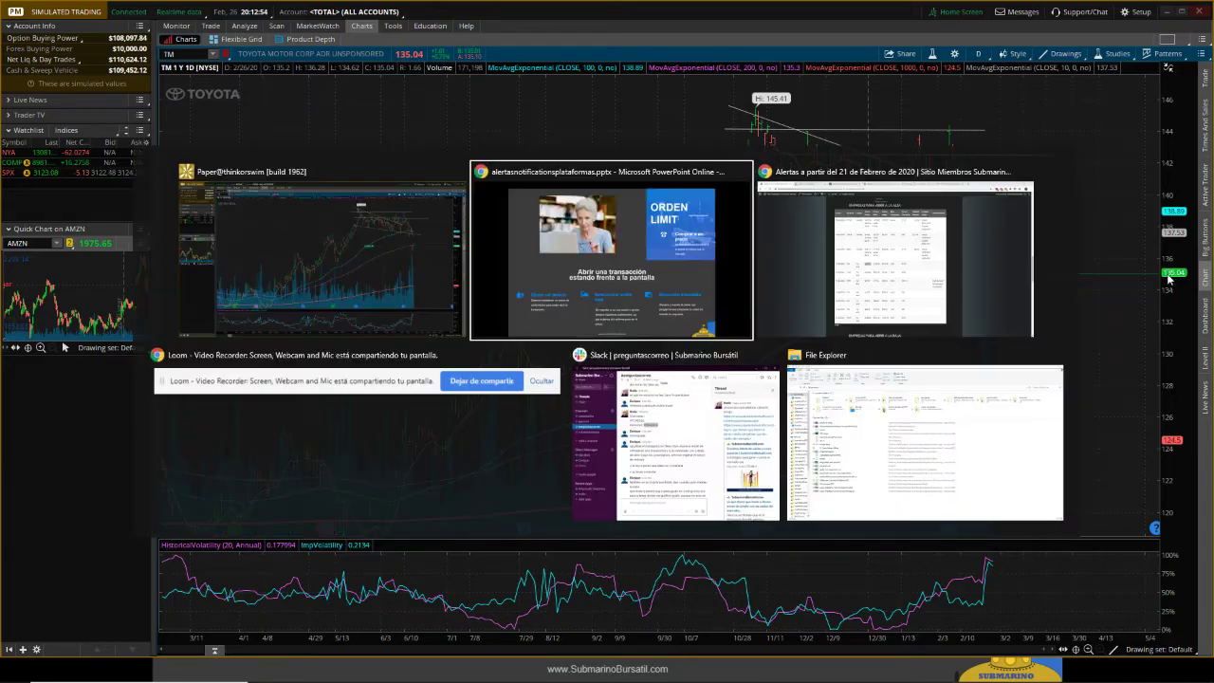
# Highlight TM's $141.00 initial price in the Submarino Bursátil buy alerts table, then return to thinkorswim
pyautogui.hotkey('alt', 'Tab')
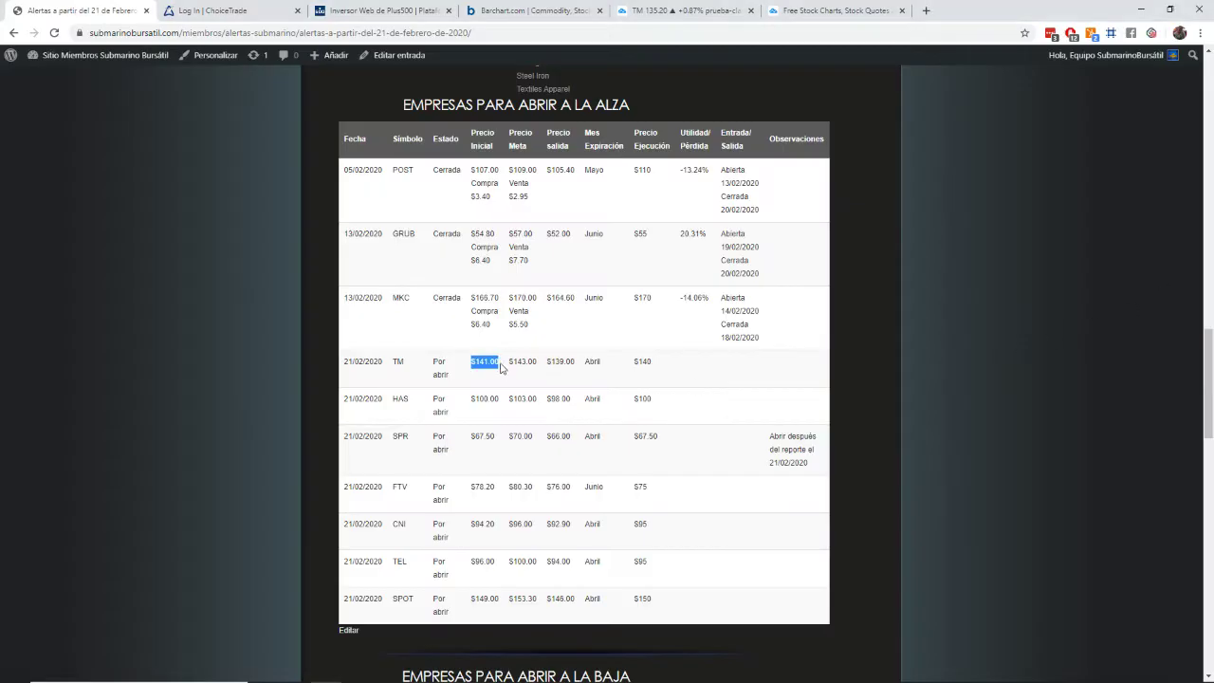
pyautogui.moveTo(432, 375); pyautogui.dragTo(503, 385)
pyautogui.click(477, 362)
pyautogui.moveTo(528, 104); pyautogui.dragTo(634, 112)
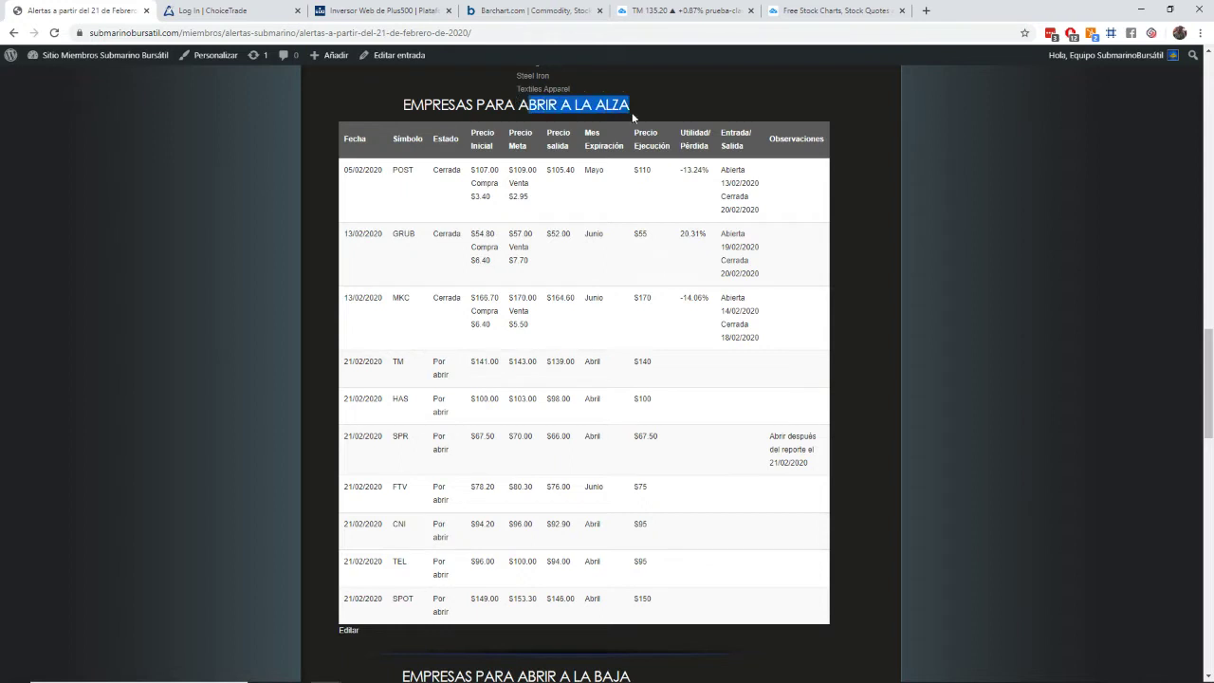
pyautogui.moveTo(471, 361); pyautogui.dragTo(500, 362)
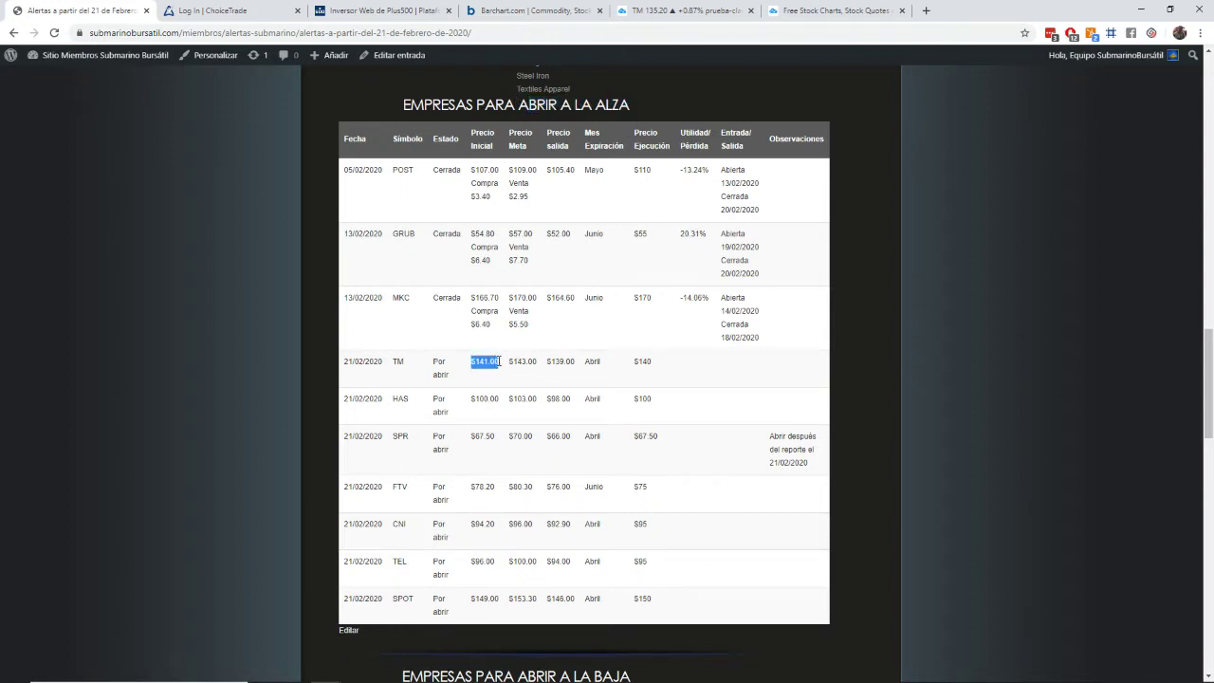
pyautogui.hotkey('alt', 'Tab')
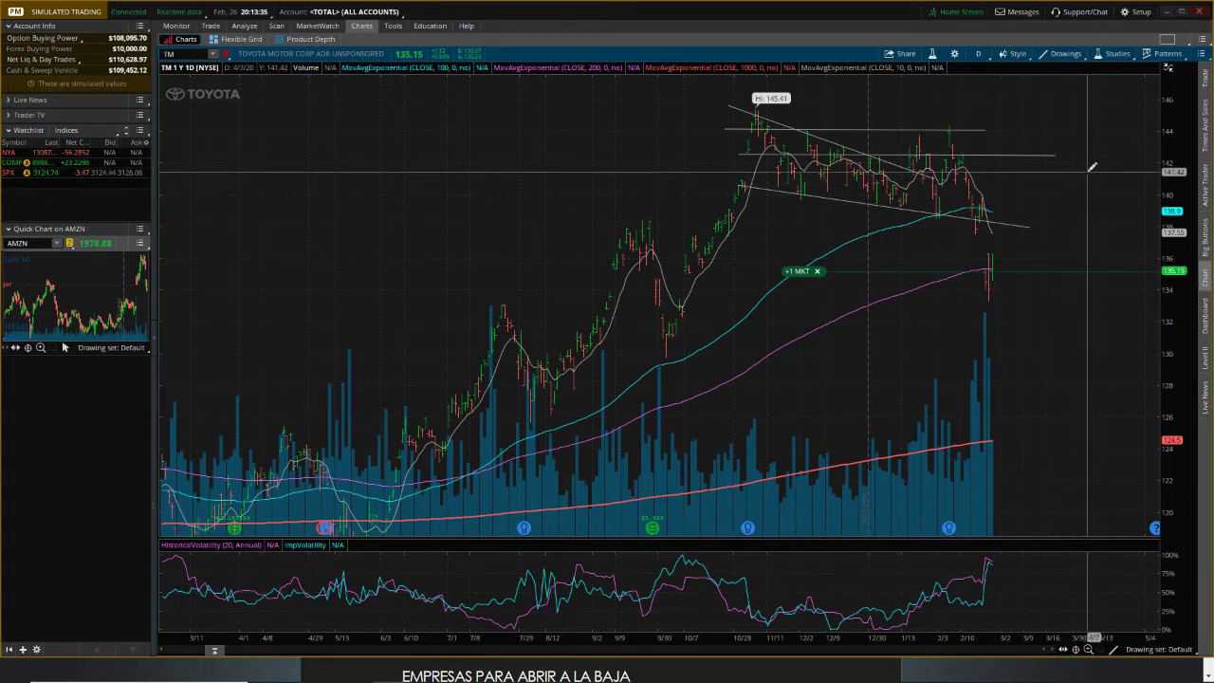
# Glance at the browser alerts, then open thinkorswim's Trade page for TM
pyautogui.hotkey('alt', 'Tab')
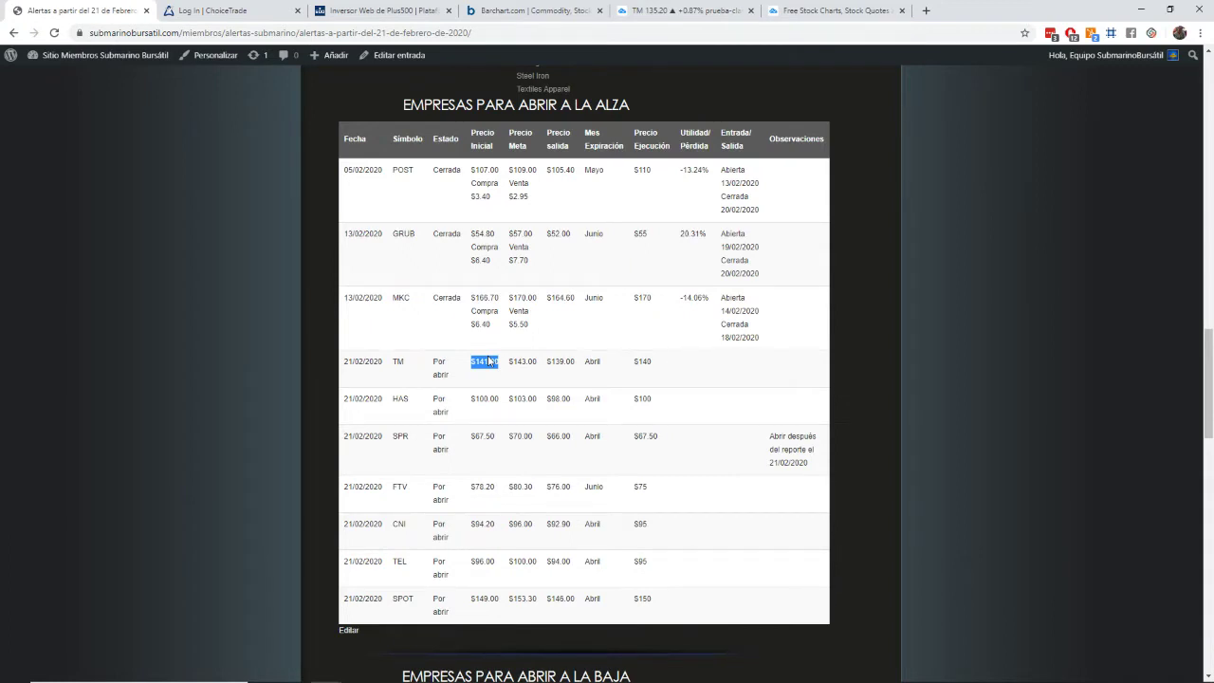
pyautogui.hotkey('alt', 'Tab')
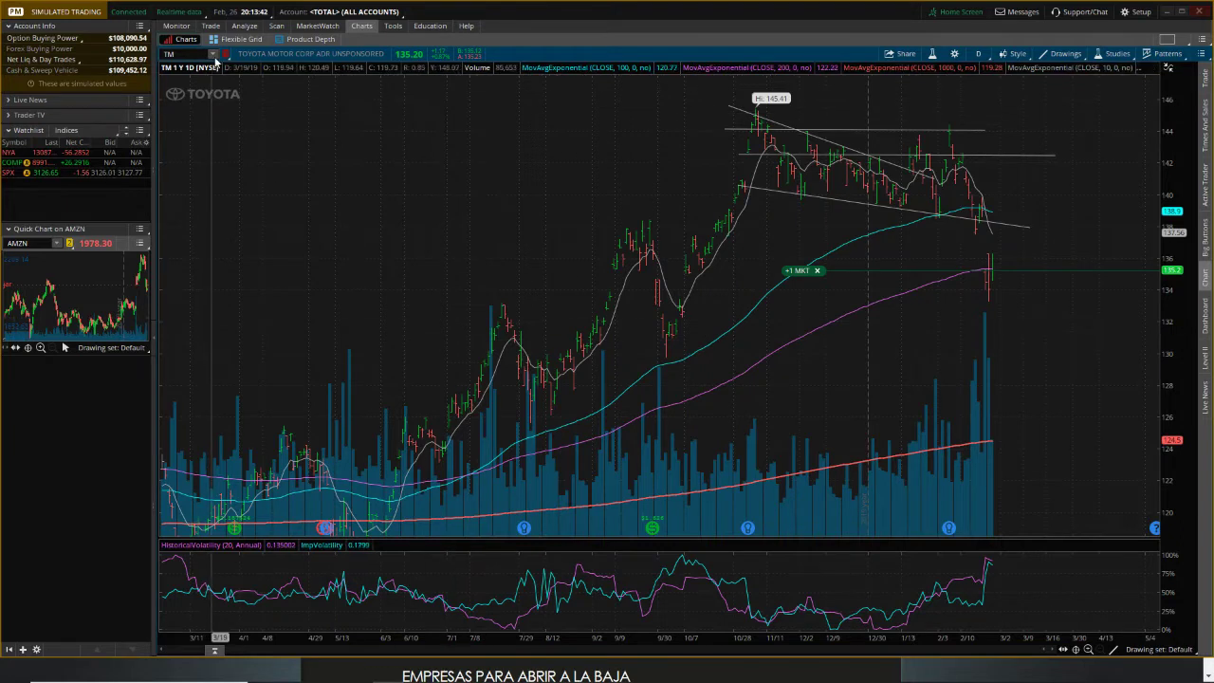
pyautogui.click(210, 26)
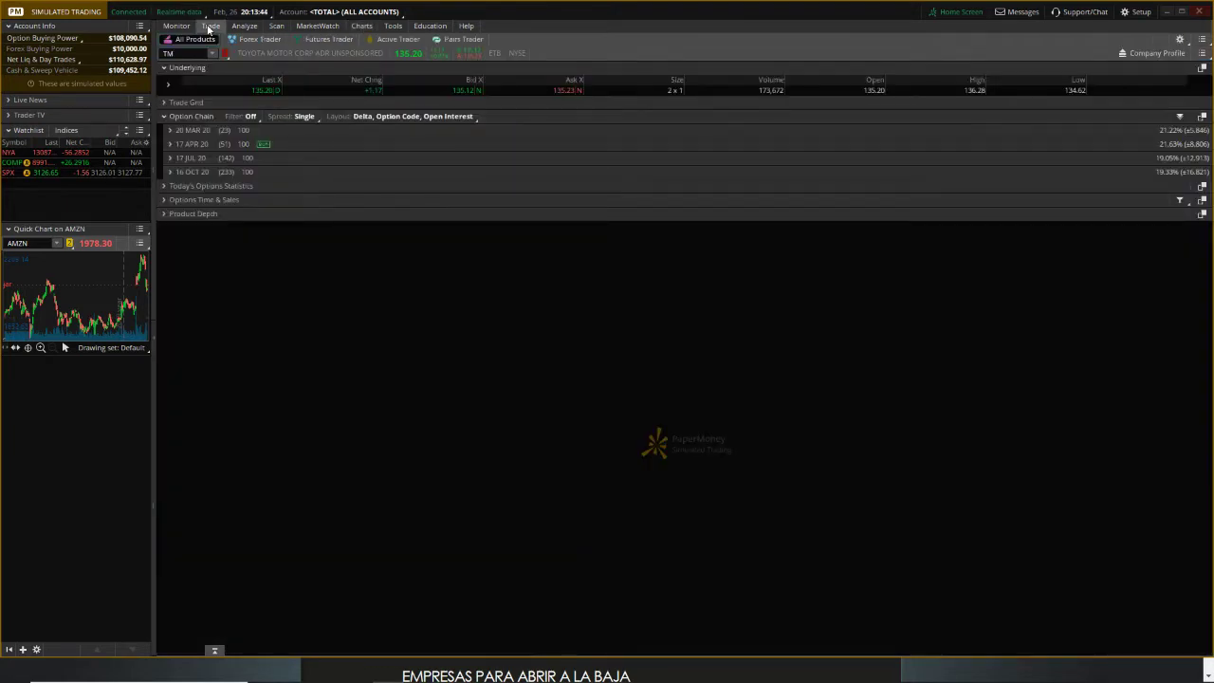
pyautogui.click(183, 54)
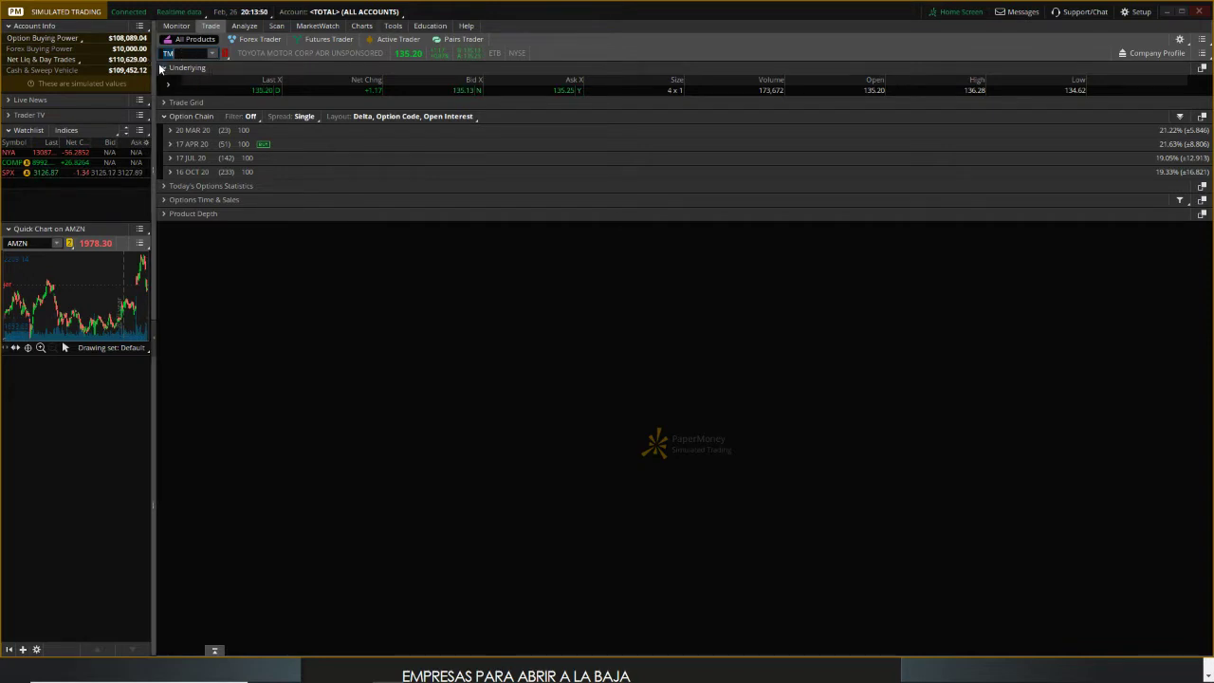
# Toggle the Underlying quote section, leaving TM's option chain (20 MAR 20 to 16 OCT 20) visible
pyautogui.click(164, 68)
pyautogui.click(164, 67)
pyautogui.click(164, 68)
pyautogui.click(165, 67)
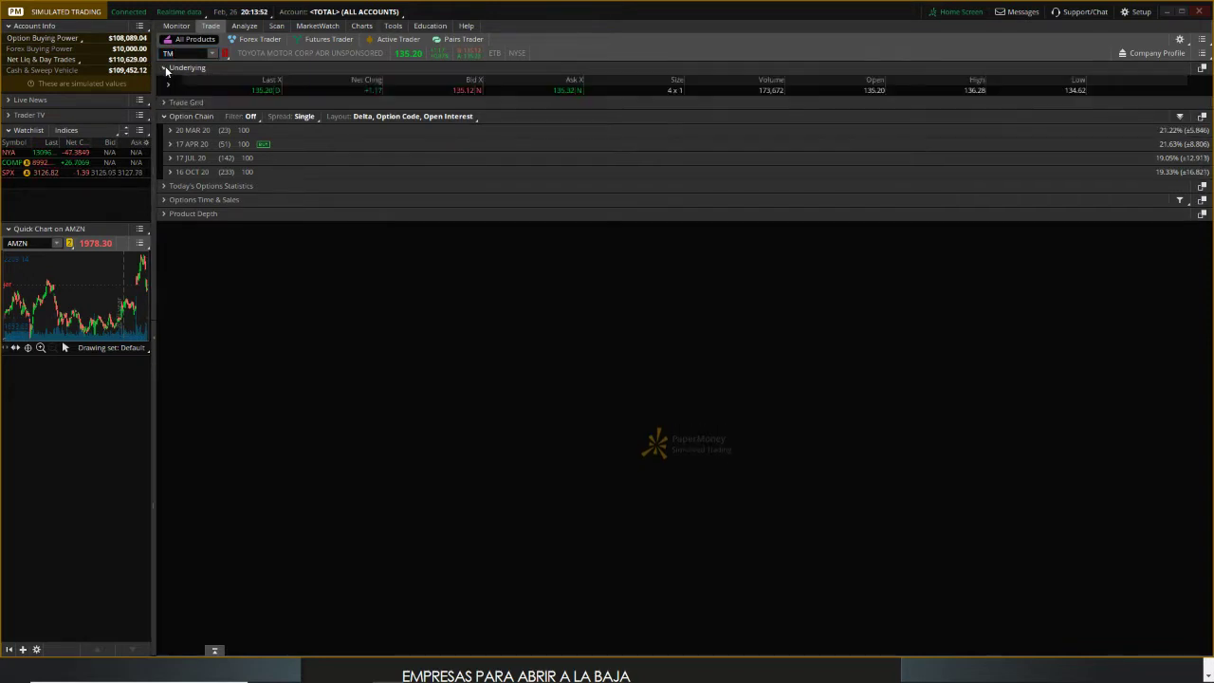
pyautogui.click(164, 67)
pyautogui.click(164, 67)
pyautogui.click(165, 67)
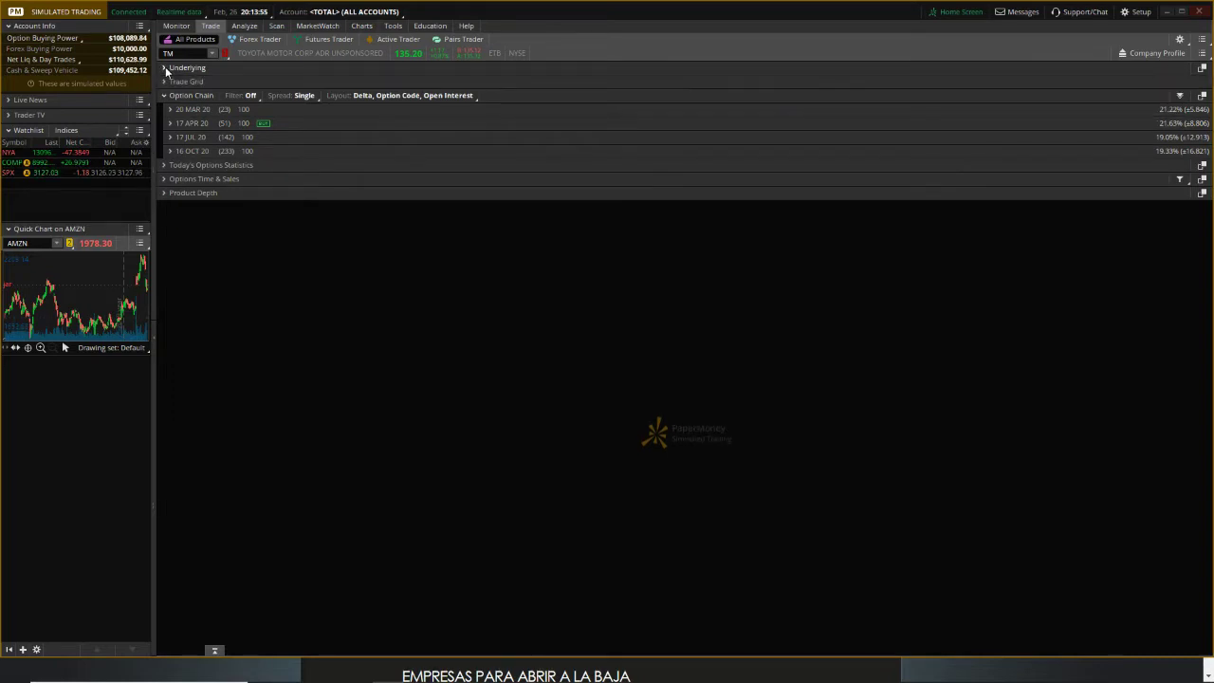
pyautogui.click(165, 68)
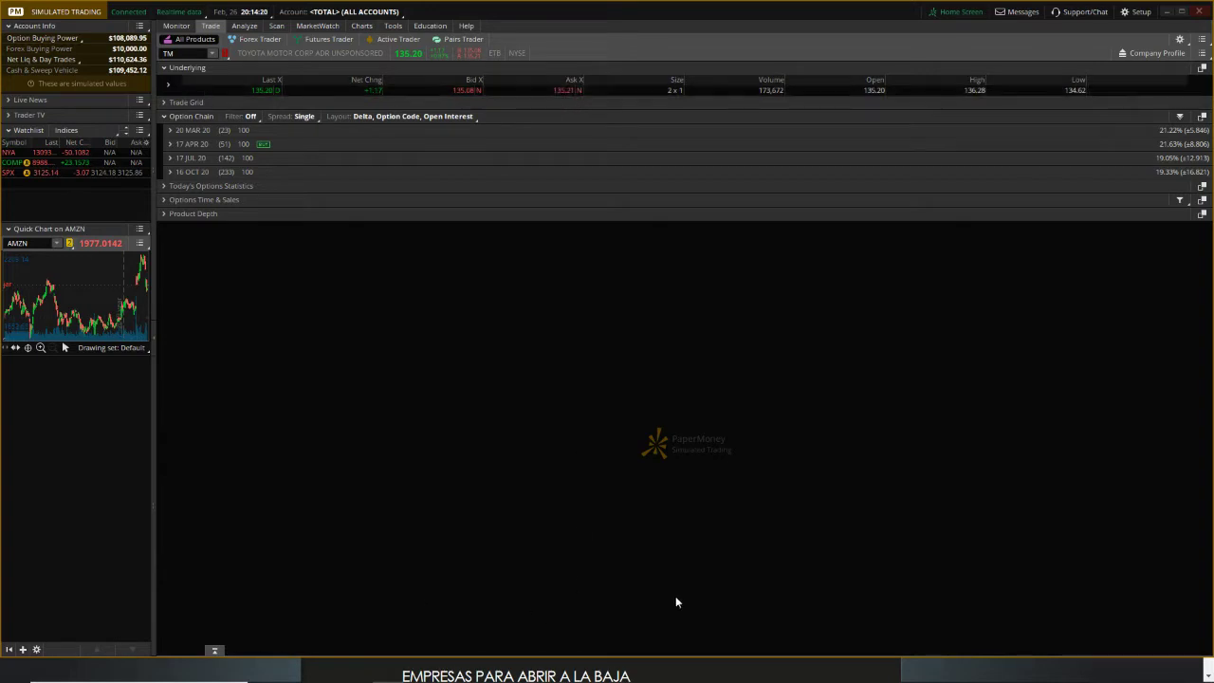
# Create a DAY buy ticket for 1 TM share at the 135.30 ask, keeping order type LIMIT
pyautogui.click(557, 95)
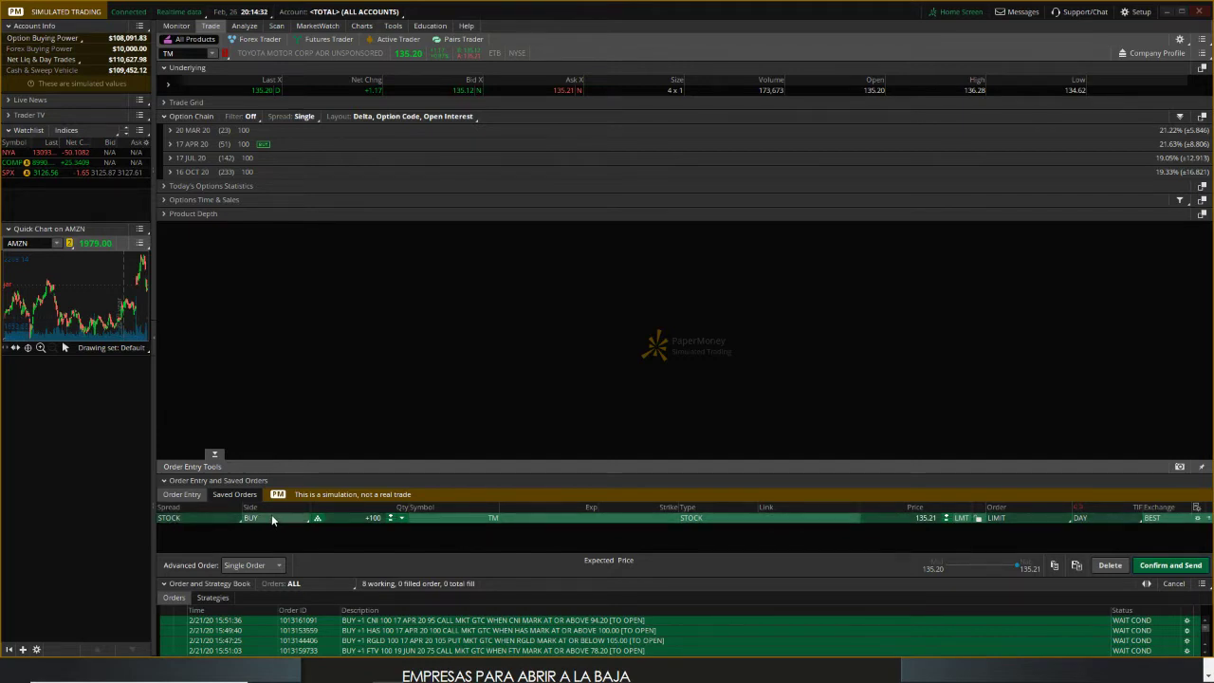
pyautogui.click(375, 518)
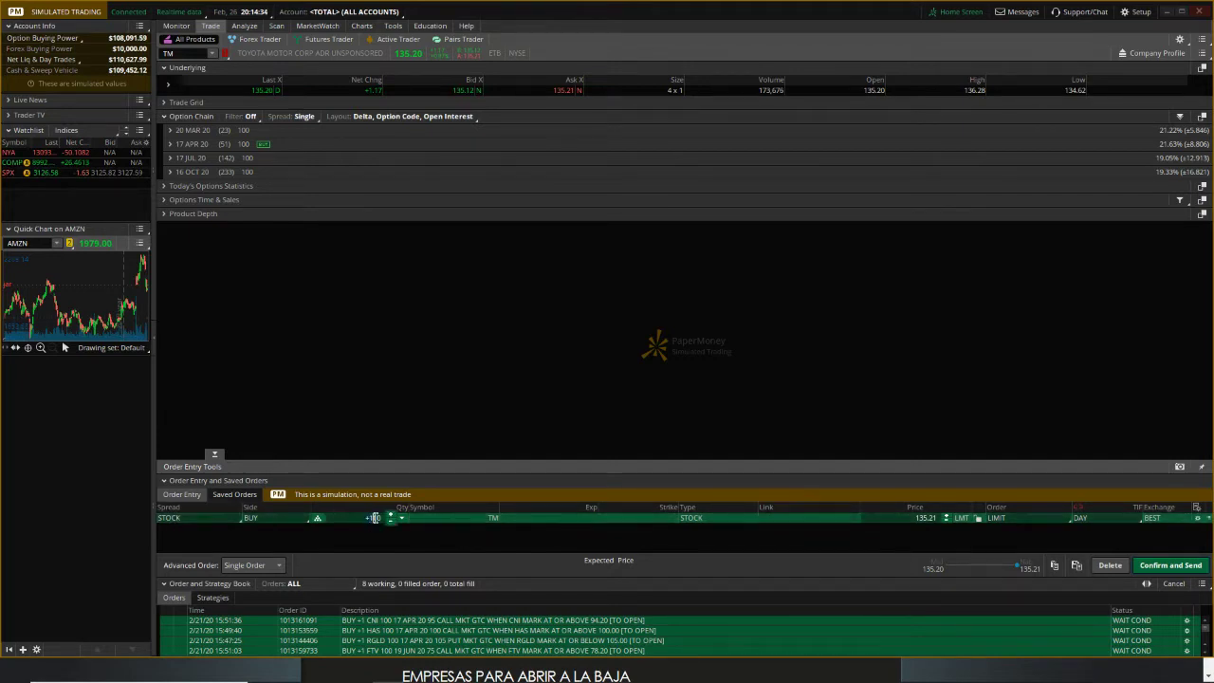
pyautogui.write('1')
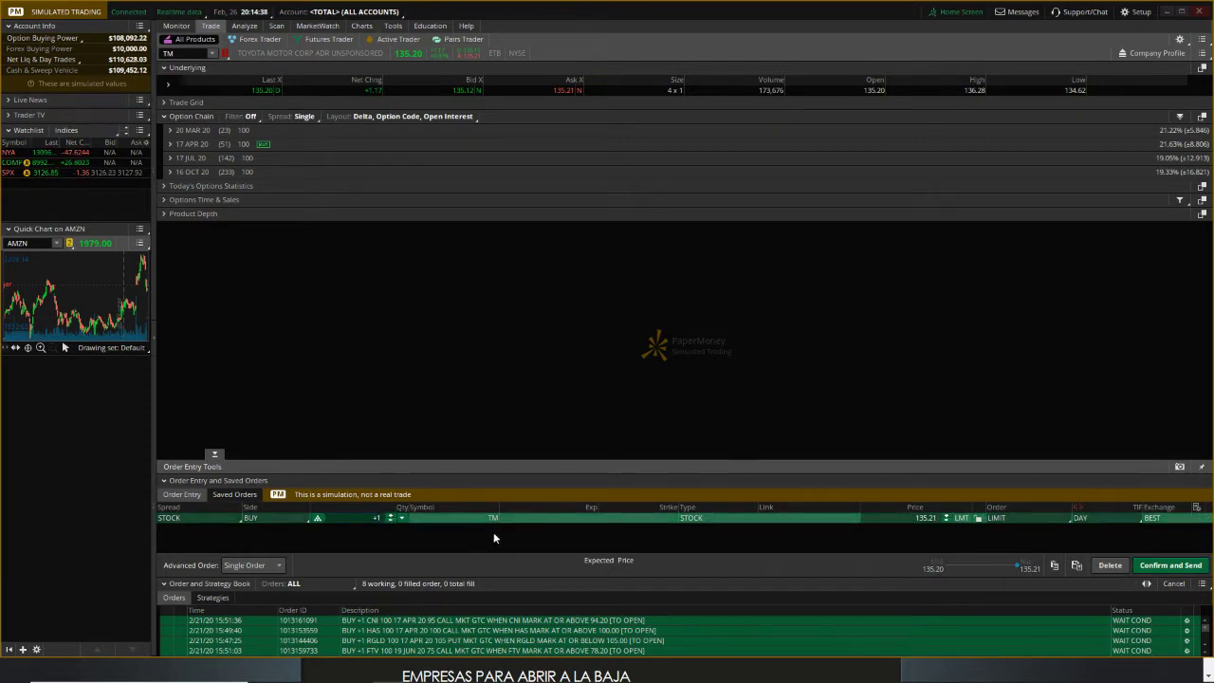
pyautogui.press('Return')
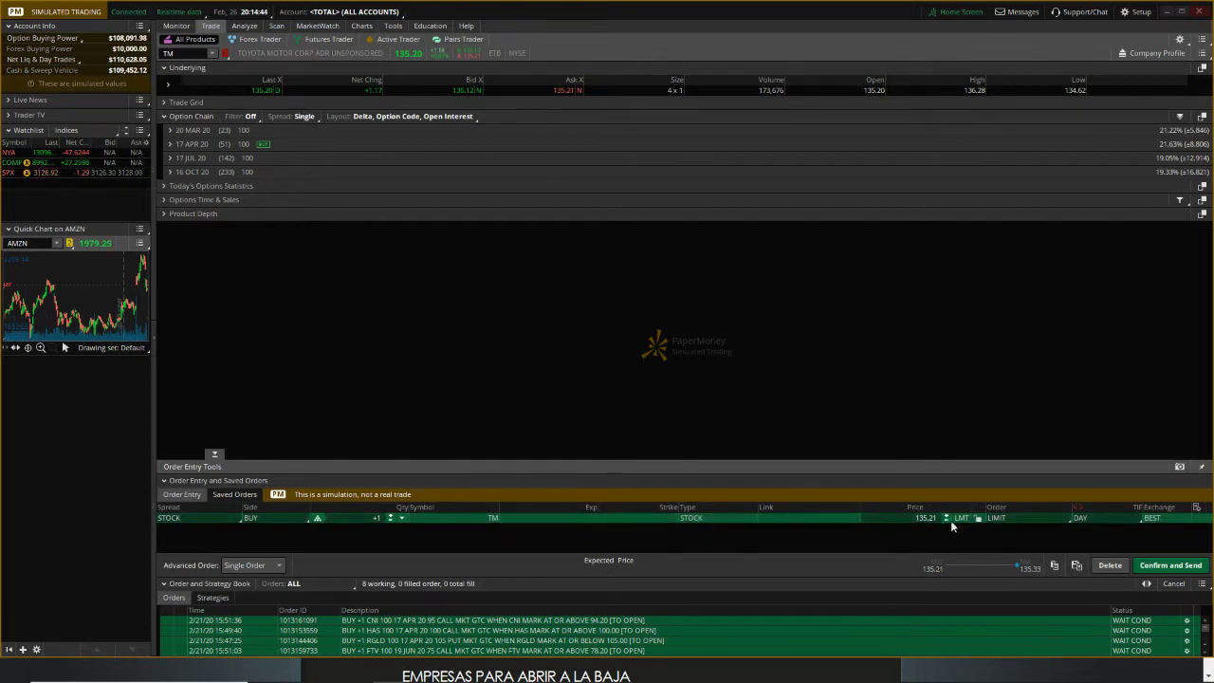
pyautogui.click(1012, 520)
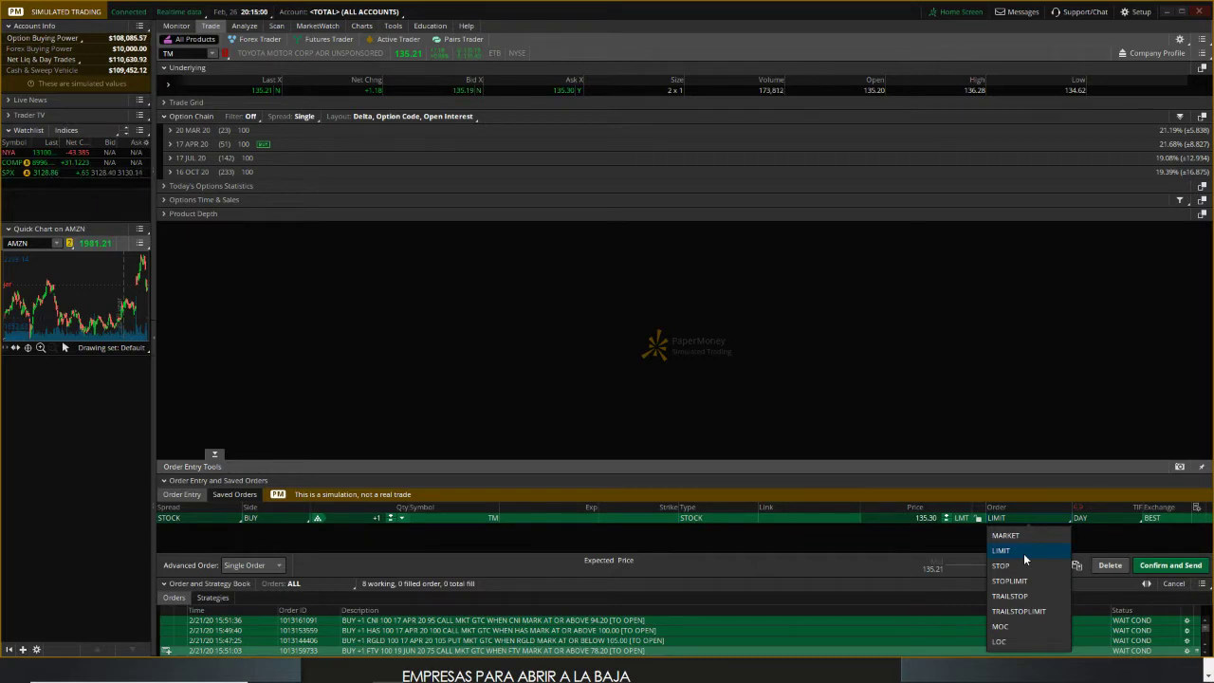
pyautogui.click(1023, 555)
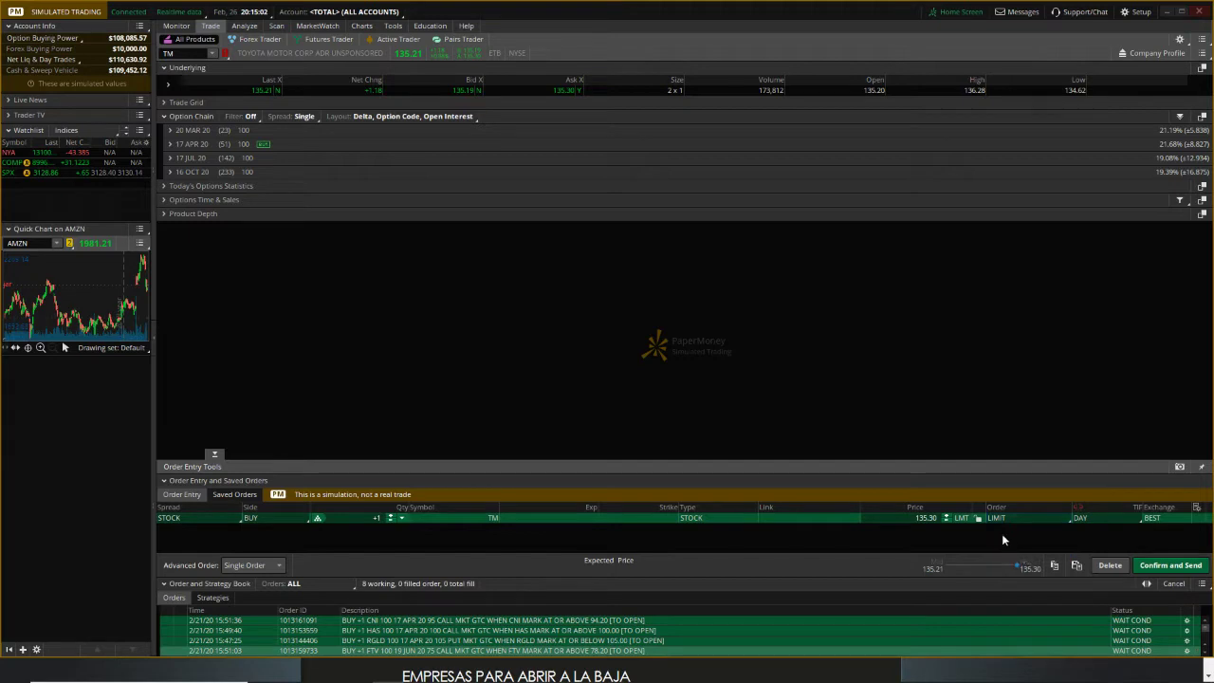
pyautogui.click(1011, 517)
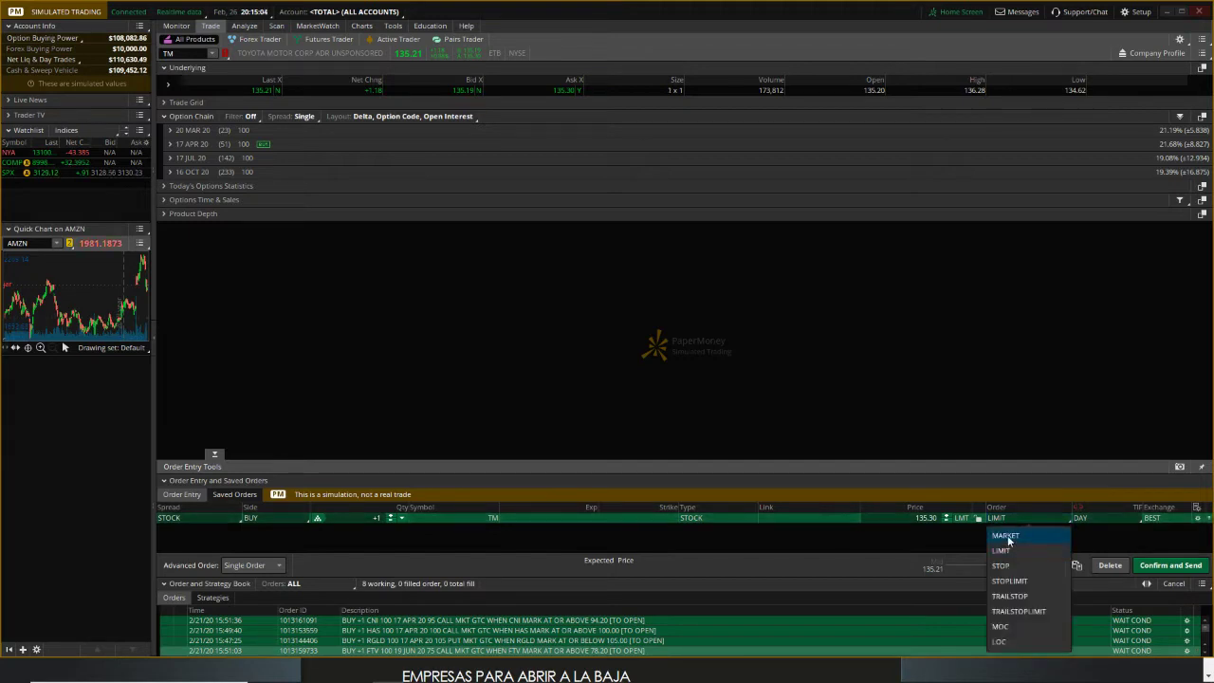
pyautogui.click(1009, 550)
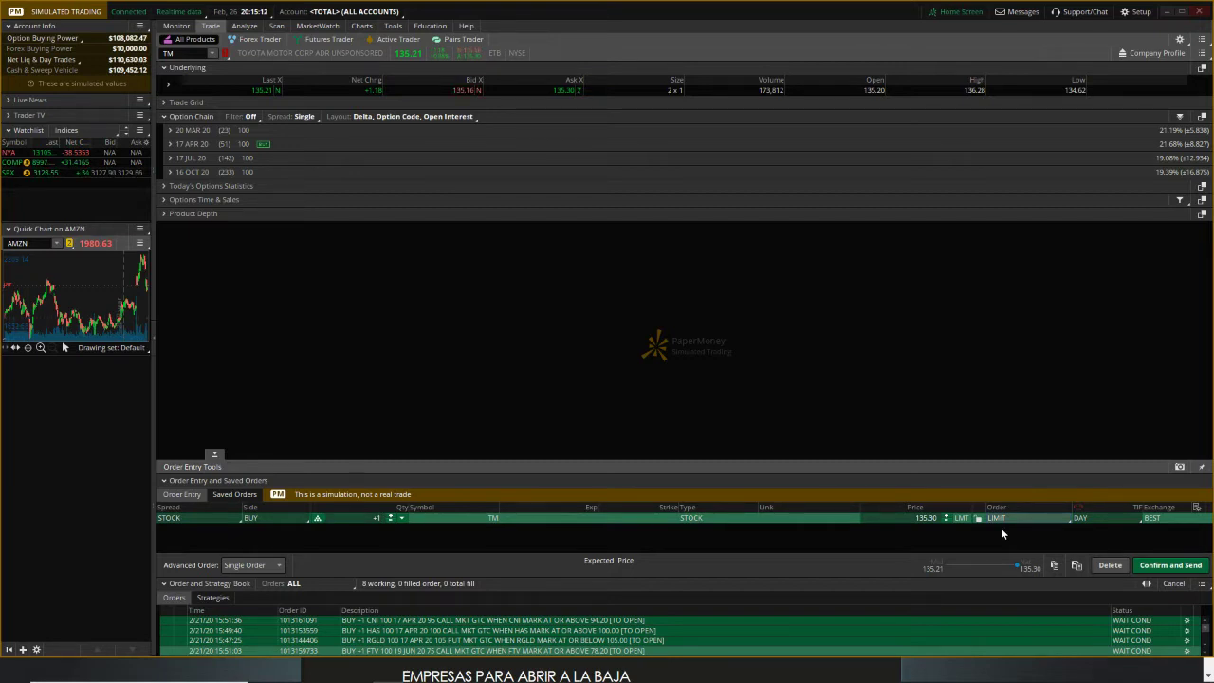
# Compare TM's and HAS's alert prices, then return to the TM Trade page with the 135.28 limit buy
pyautogui.click(361, 26)
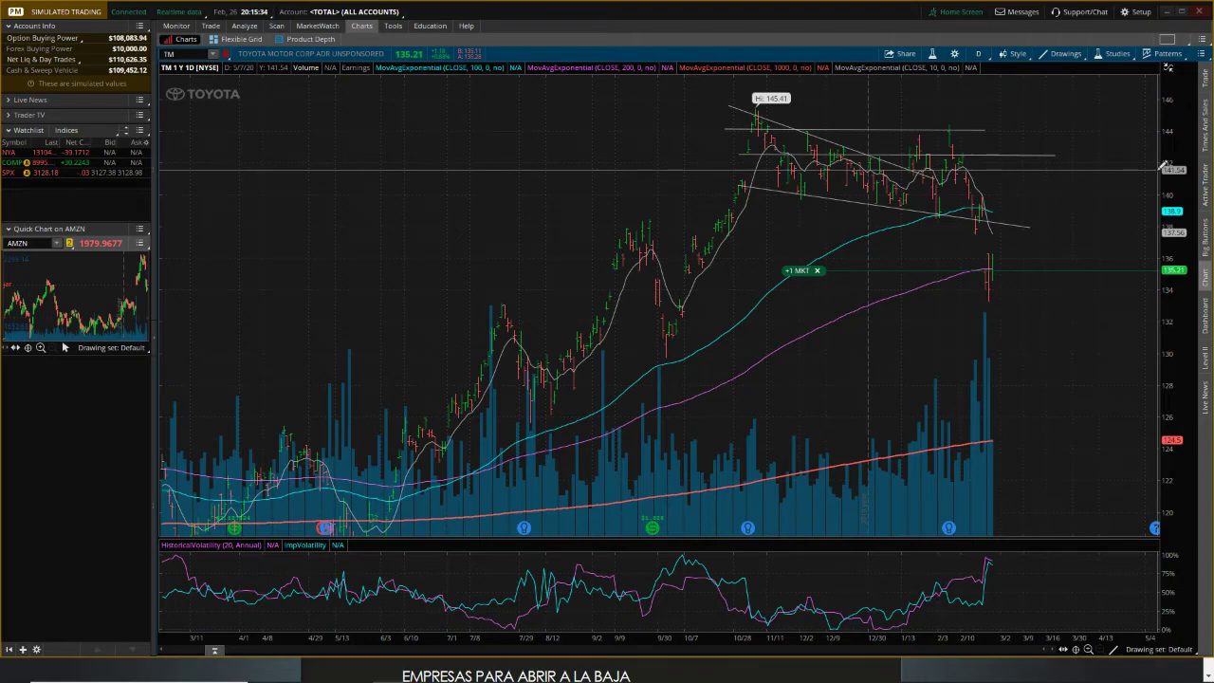
pyautogui.hotkey('alt', 'Tab')
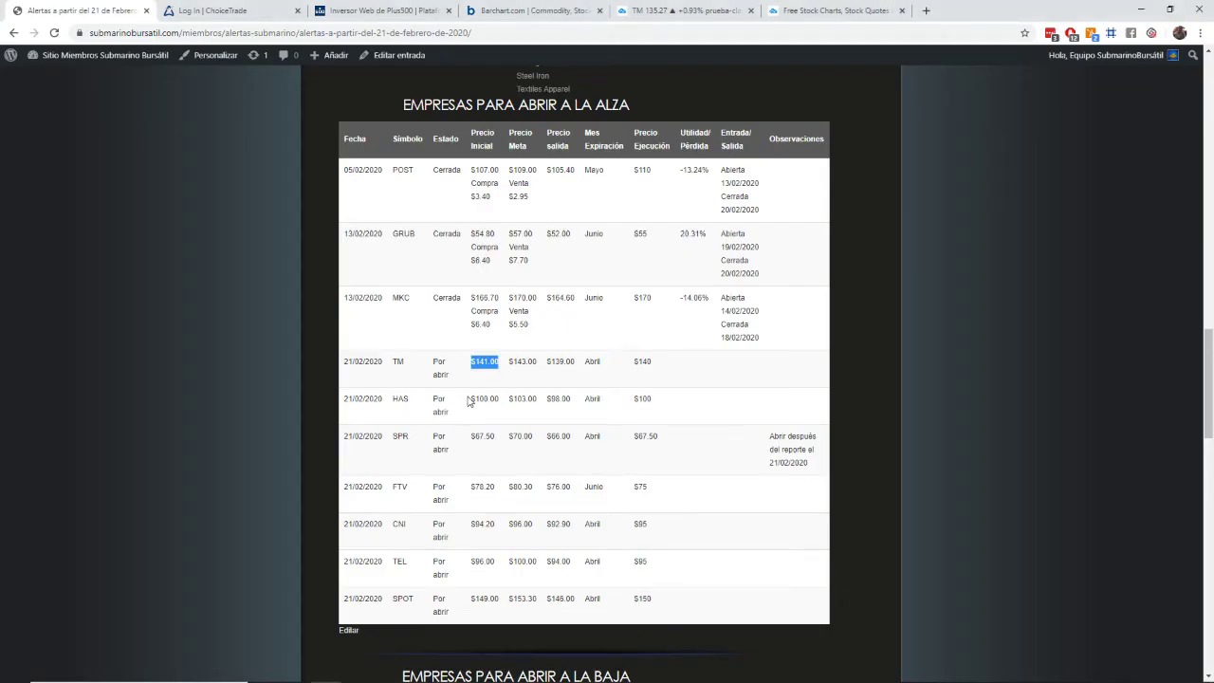
pyautogui.moveTo(470, 399); pyautogui.dragTo(494, 439)
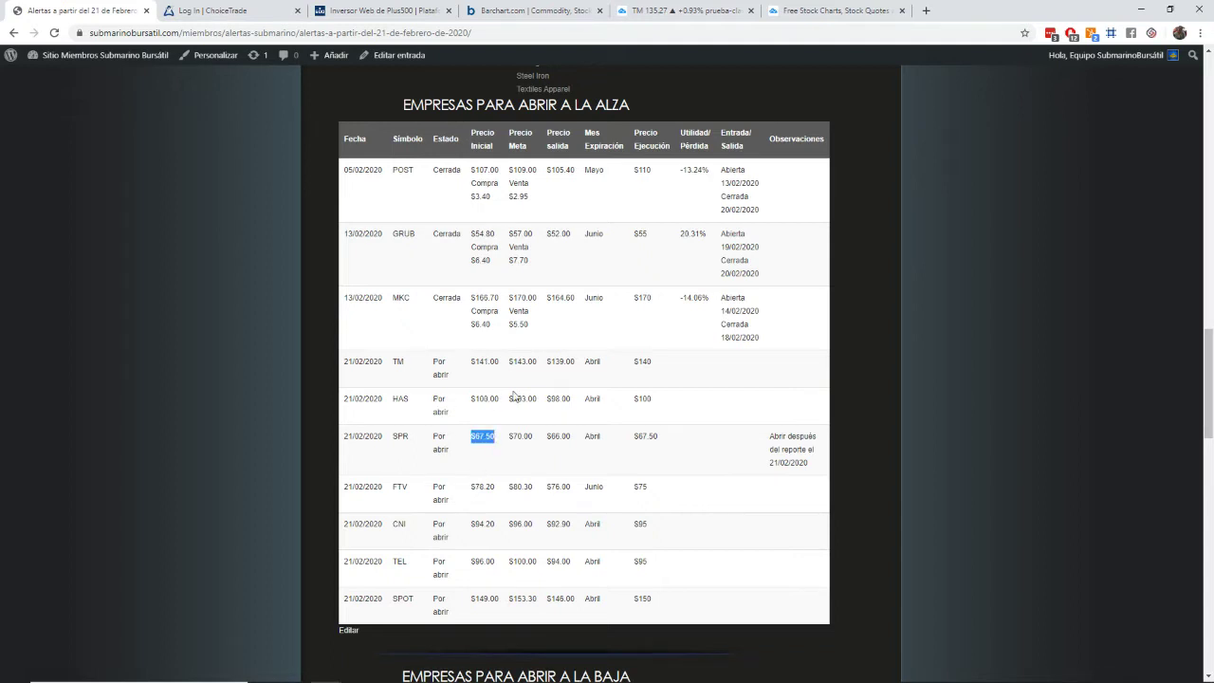
pyautogui.moveTo(472, 360); pyautogui.dragTo(501, 382)
pyautogui.hotkey('alt', 'Tab')
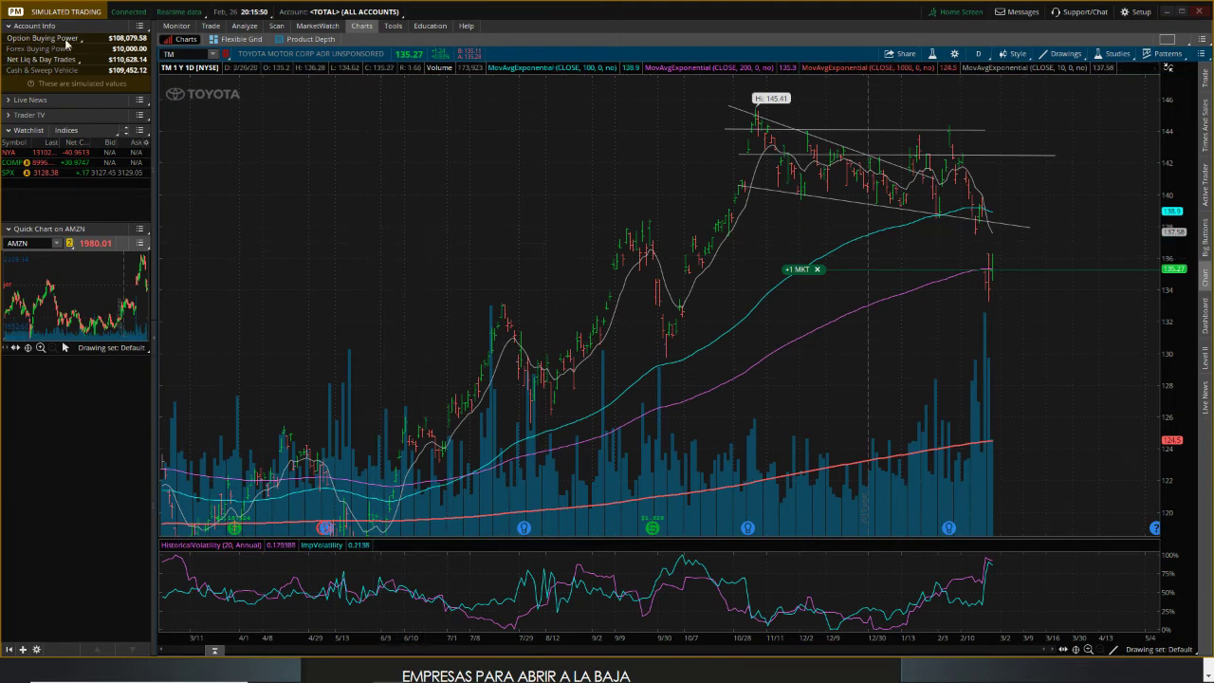
pyautogui.click(212, 27)
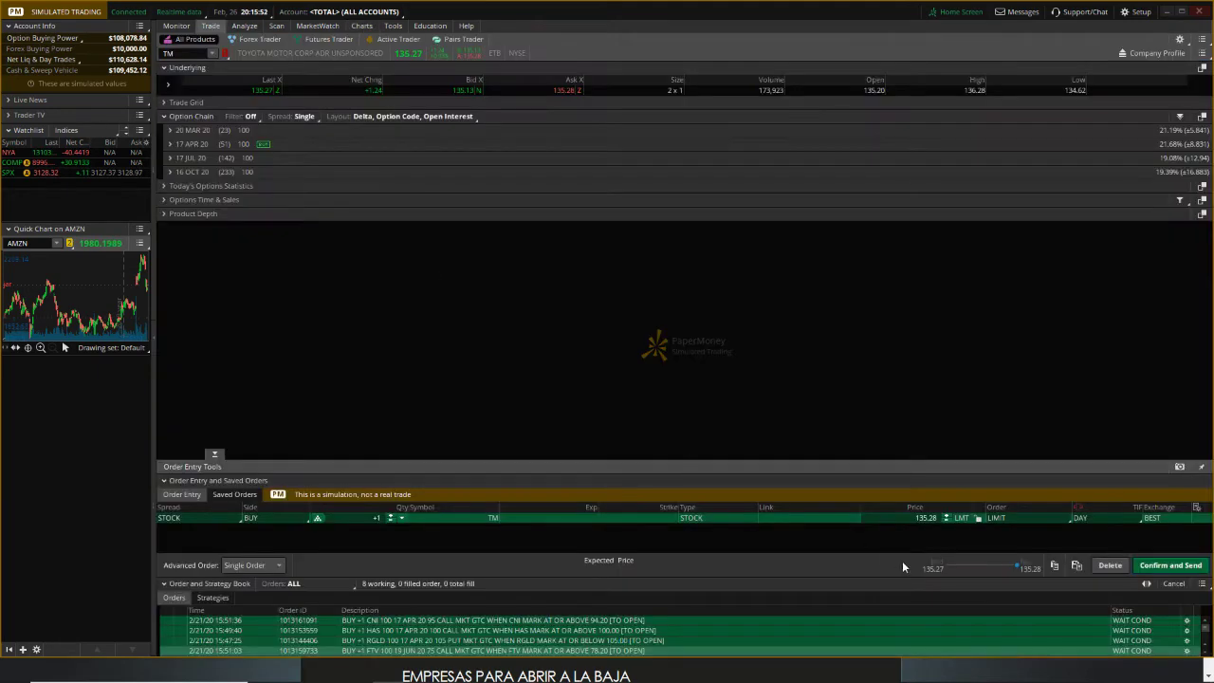
# Change the TM limit price to 135.26 and bring up the order confirmation
pyautogui.click(928, 518)
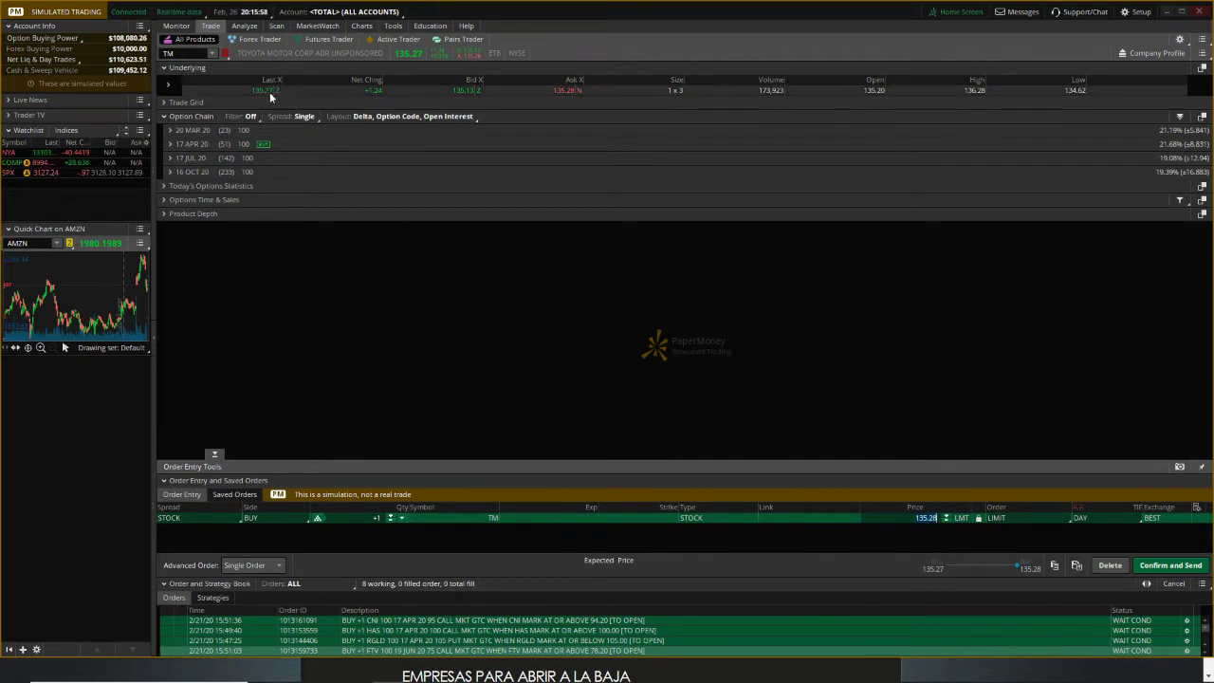
pyautogui.press('Return')
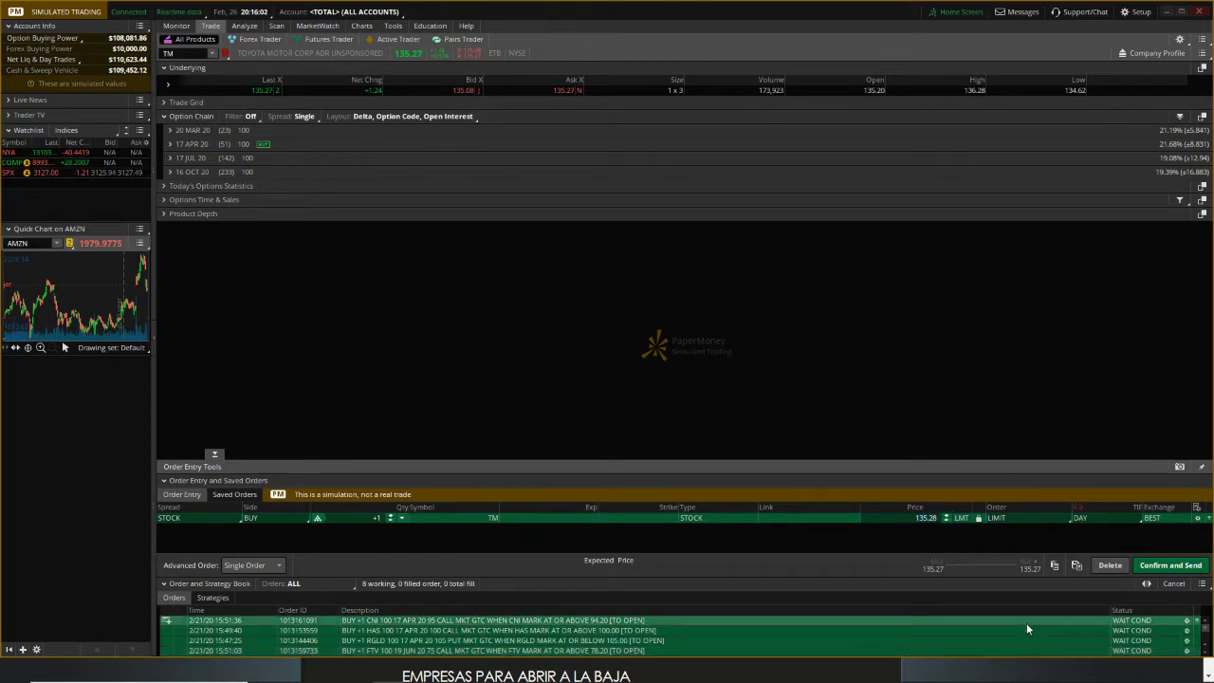
pyautogui.press('BackSpace')
pyautogui.write('6')
pyautogui.click(1150, 566)
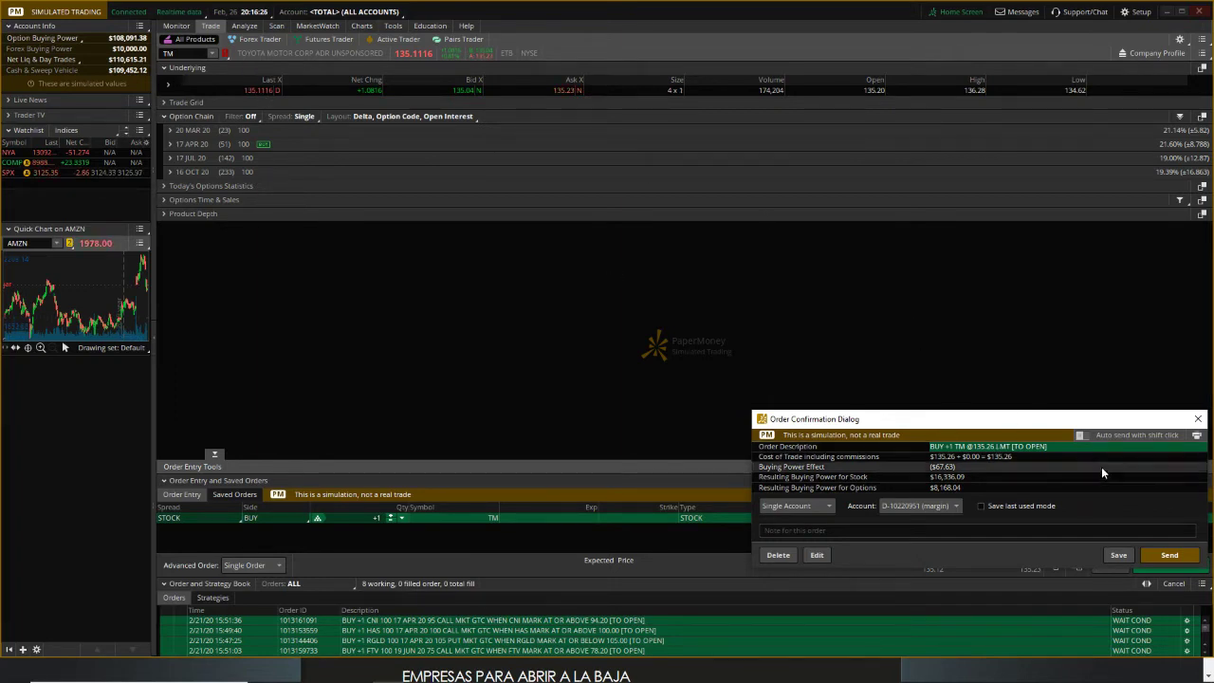
# Reprice the order to a 135.10 limit and send it, filling 1 TM share at 135.09
pyautogui.click(817, 555)
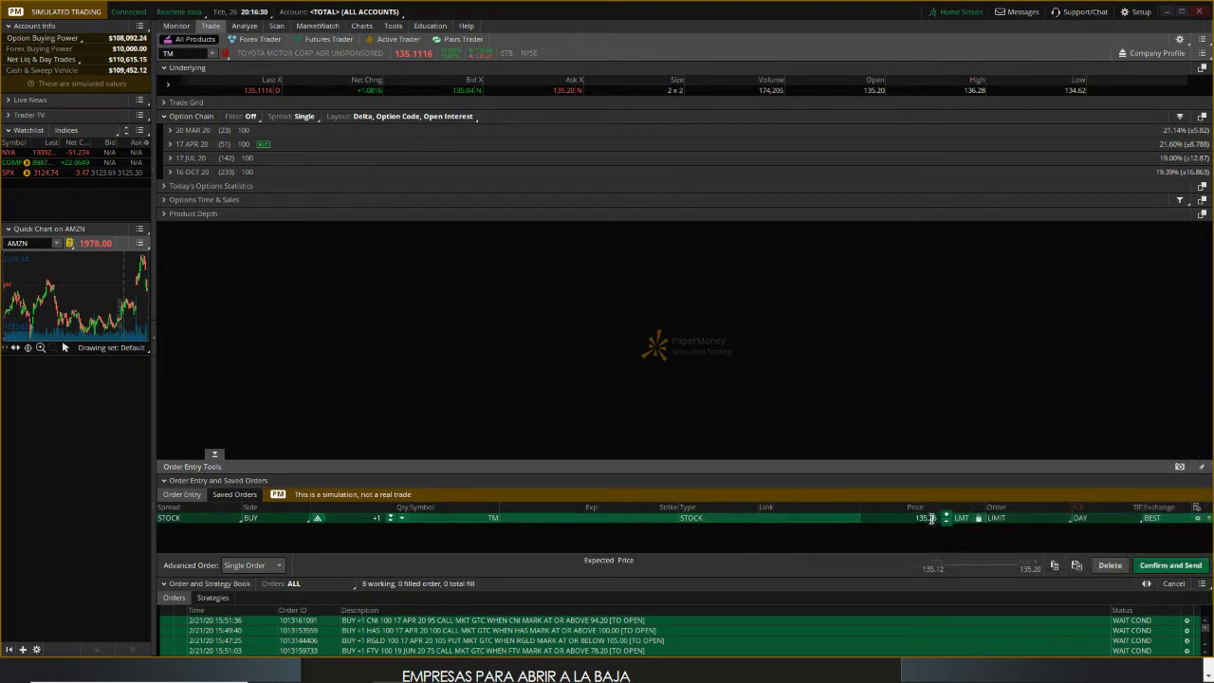
pyautogui.write('135.10')
pyautogui.click(1170, 566)
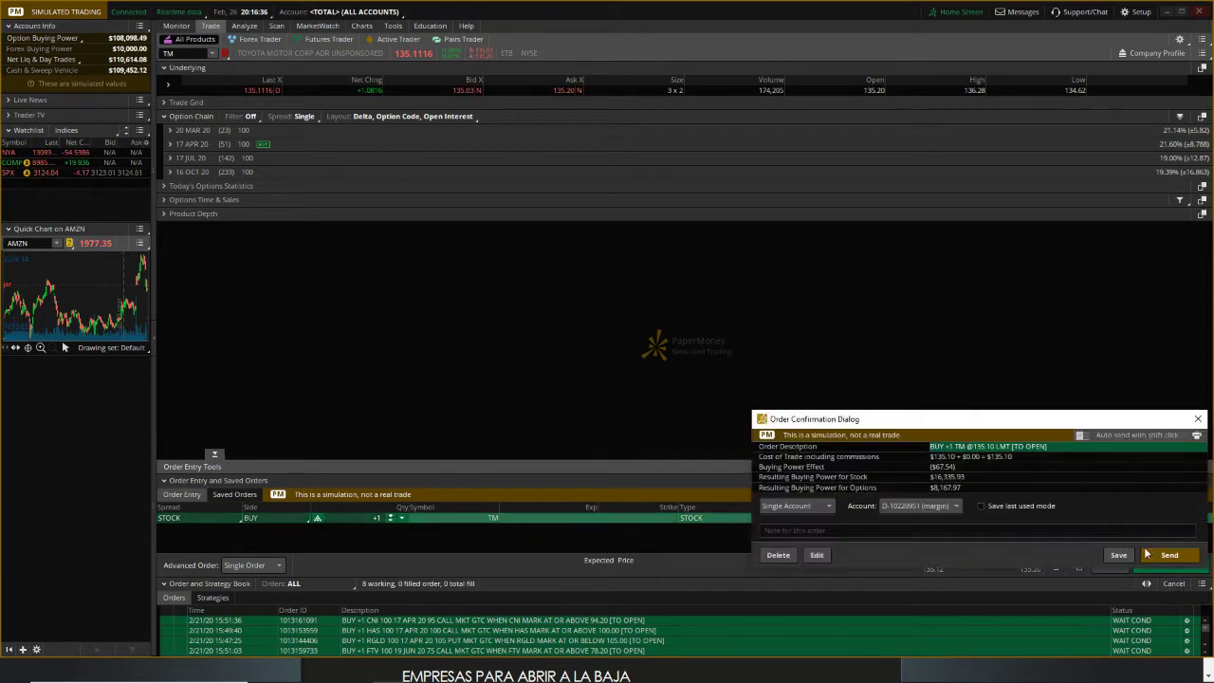
pyautogui.click(1152, 560)
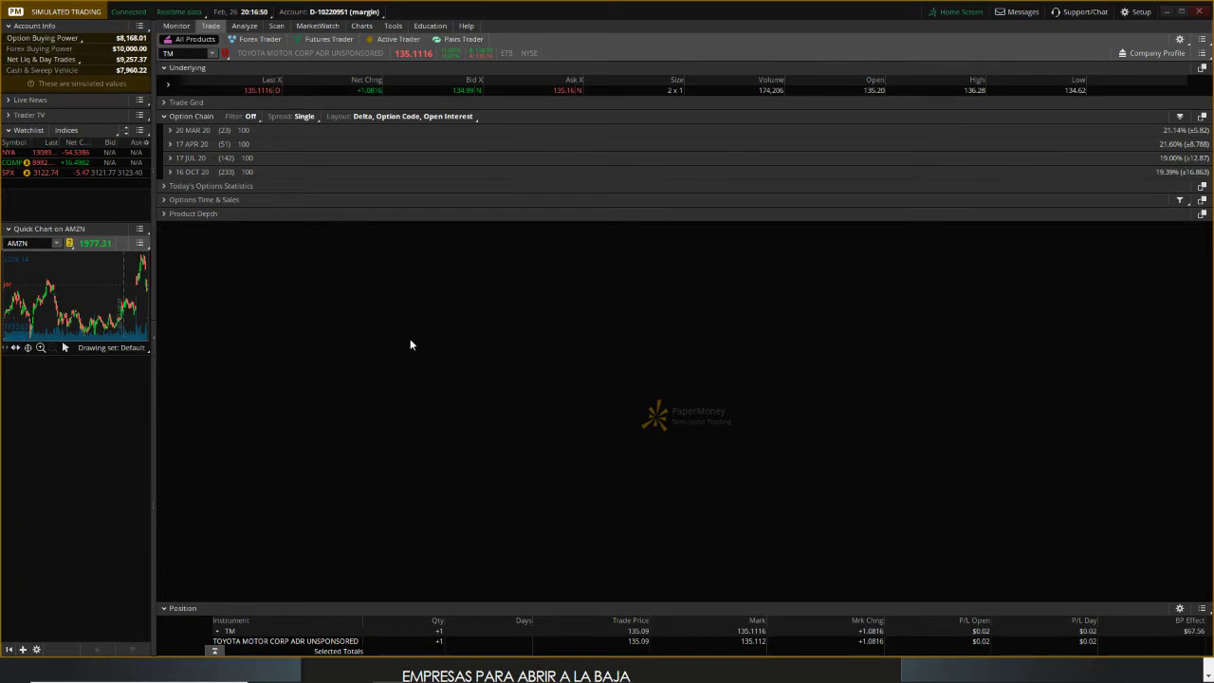
pyautogui.hotkey('alt', 'Tab')
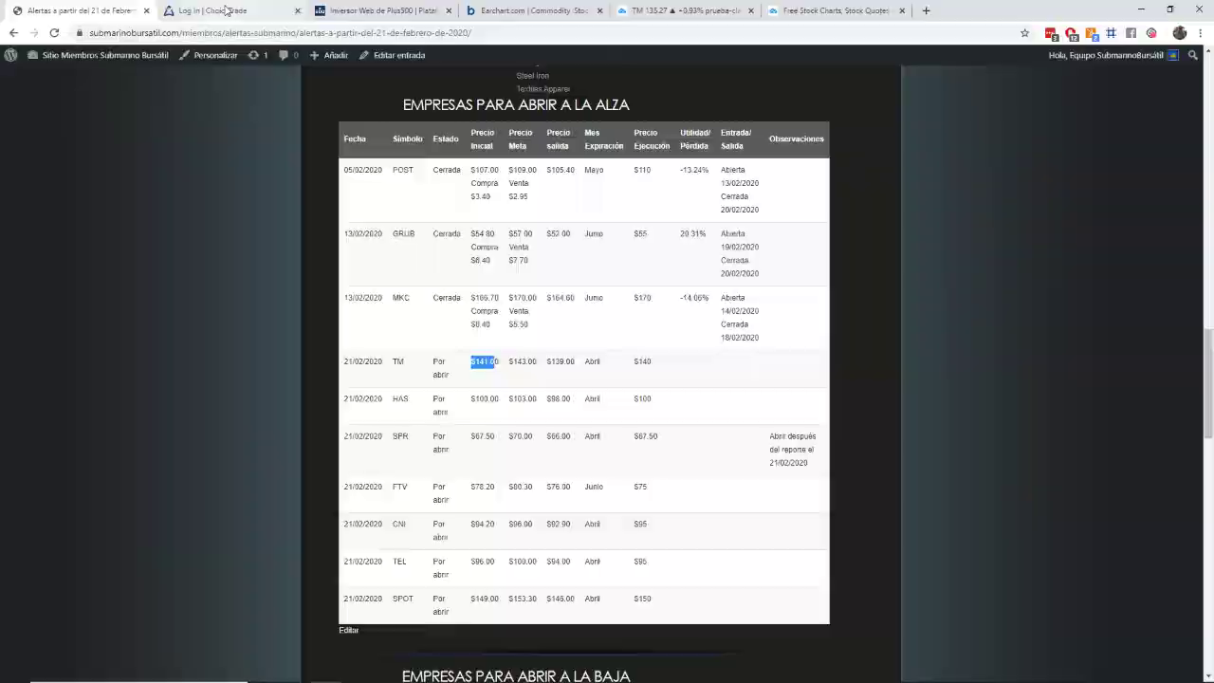
# Switch to the ChoiceTrade tab and log in to the virtual account's Positions page
pyautogui.click(226, 9)
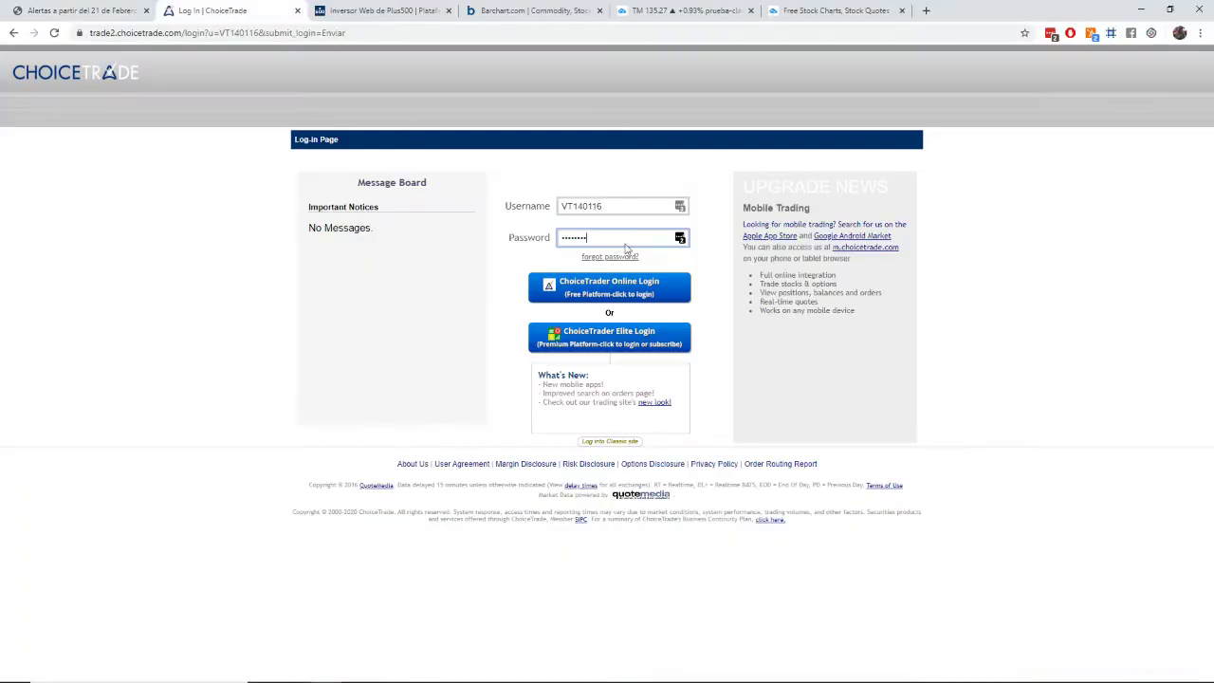
pyautogui.click(658, 289)
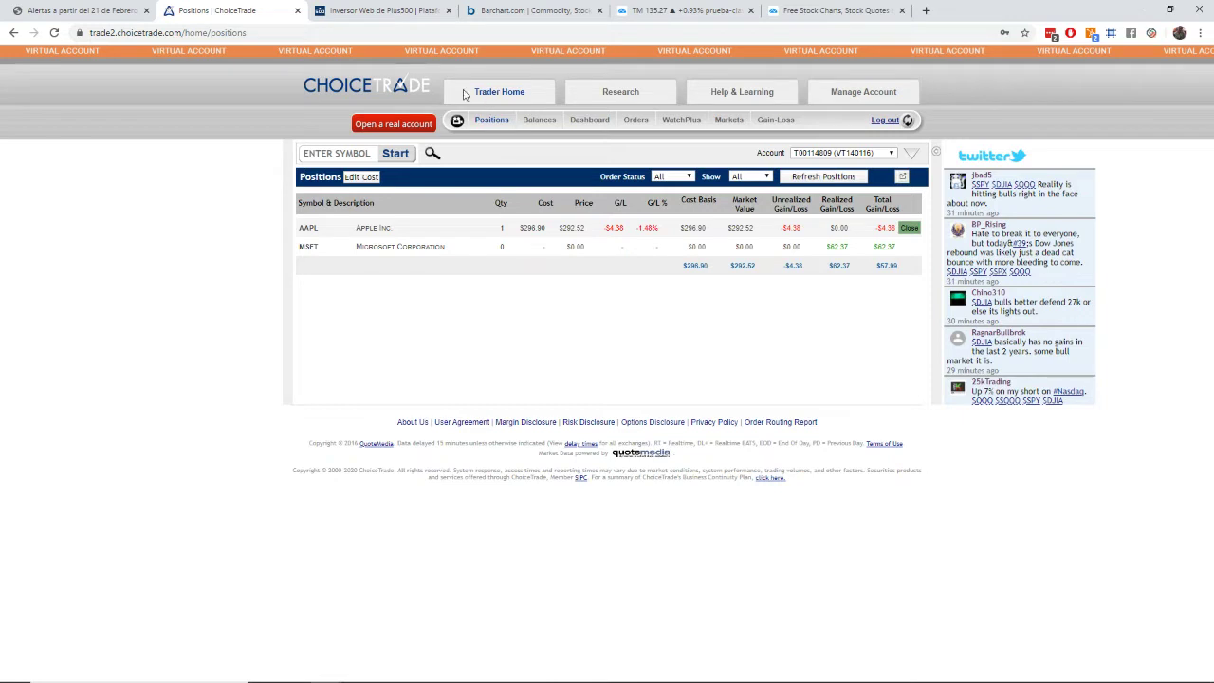
# Look up TM and fill the ChoiceTrade stock ticket to buy 1 share at Market, Day
pyautogui.click(343, 154)
pyautogui.write('TM')
pyautogui.click(395, 153)
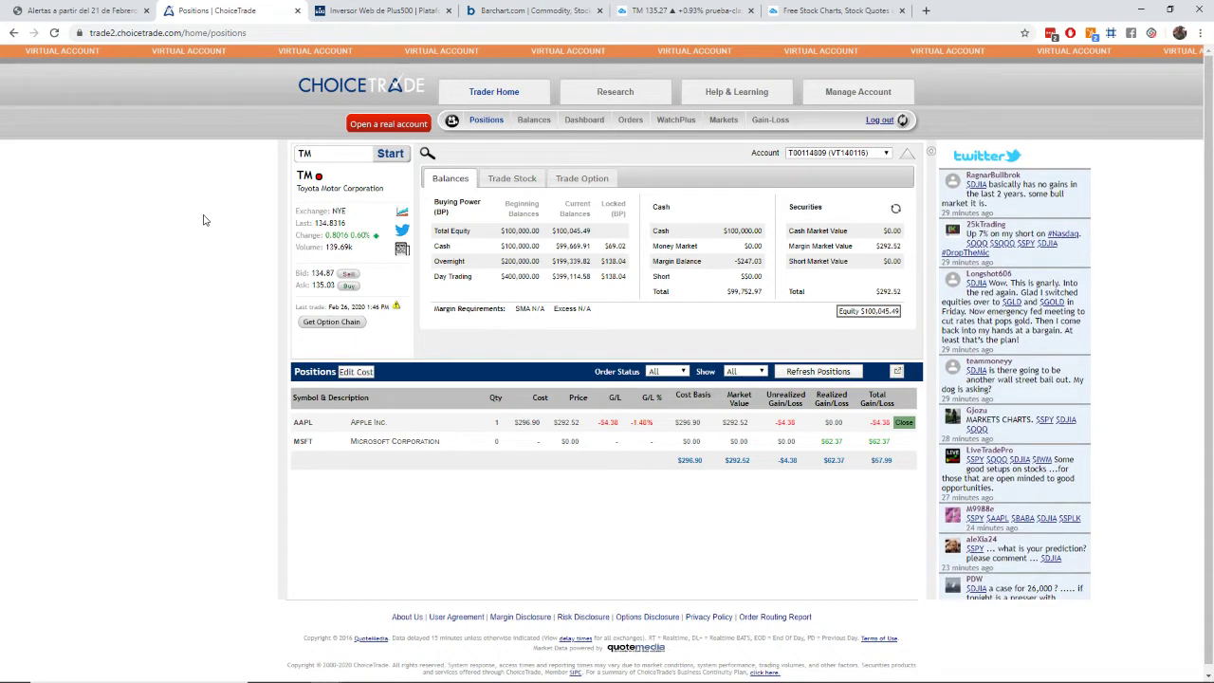
pyautogui.click(512, 179)
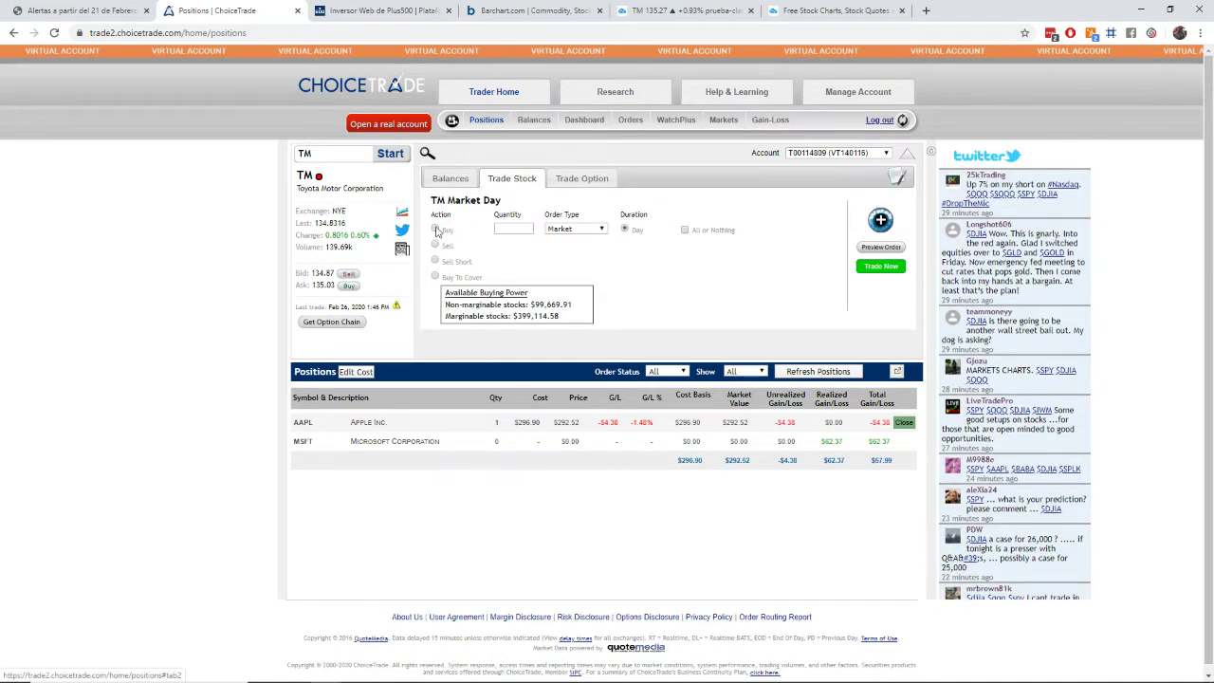
pyautogui.click(436, 230)
pyautogui.click(511, 229)
pyautogui.write('1')
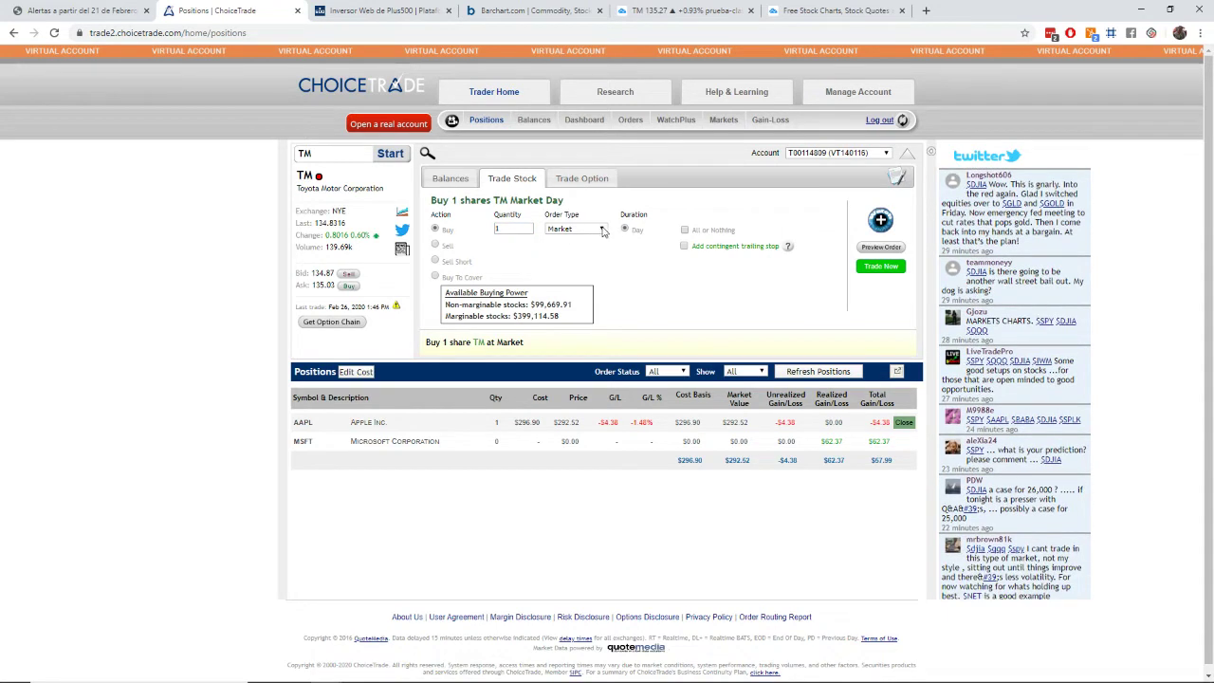
pyautogui.moveTo(548, 218); pyautogui.dragTo(591, 219)
# In thinkorswim, start a TM buy at the ask and view its order types before returning
pyautogui.hotkey('alt', 'Tab')
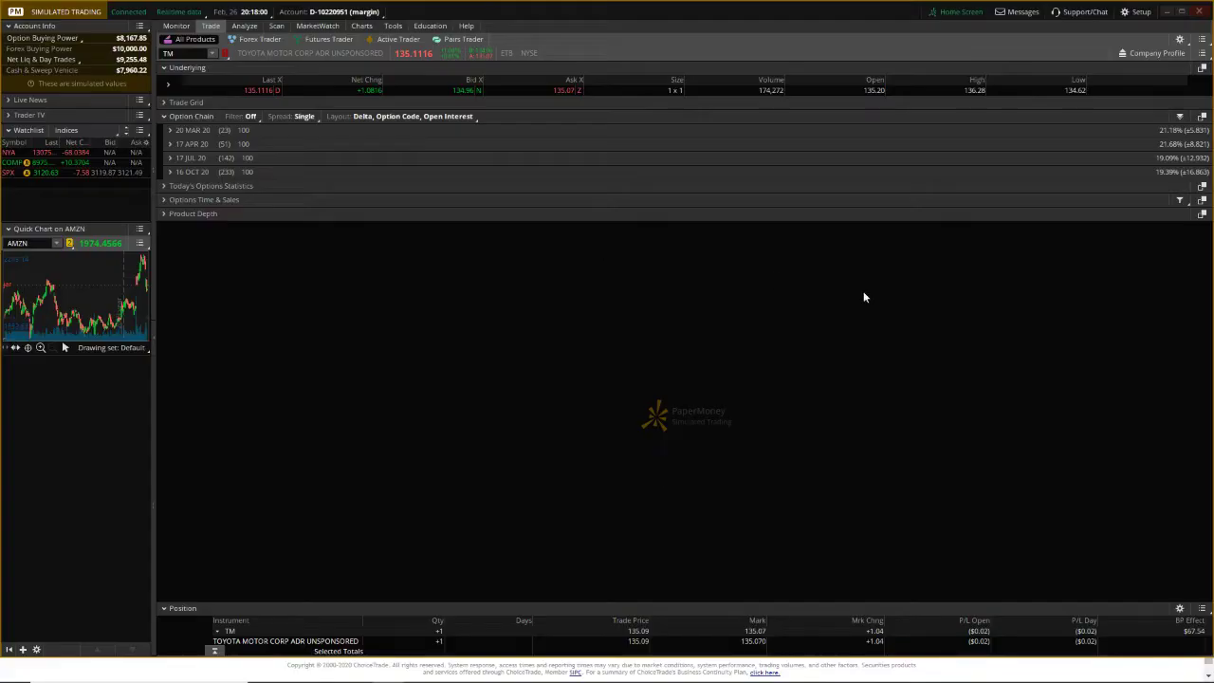
pyautogui.click(570, 90)
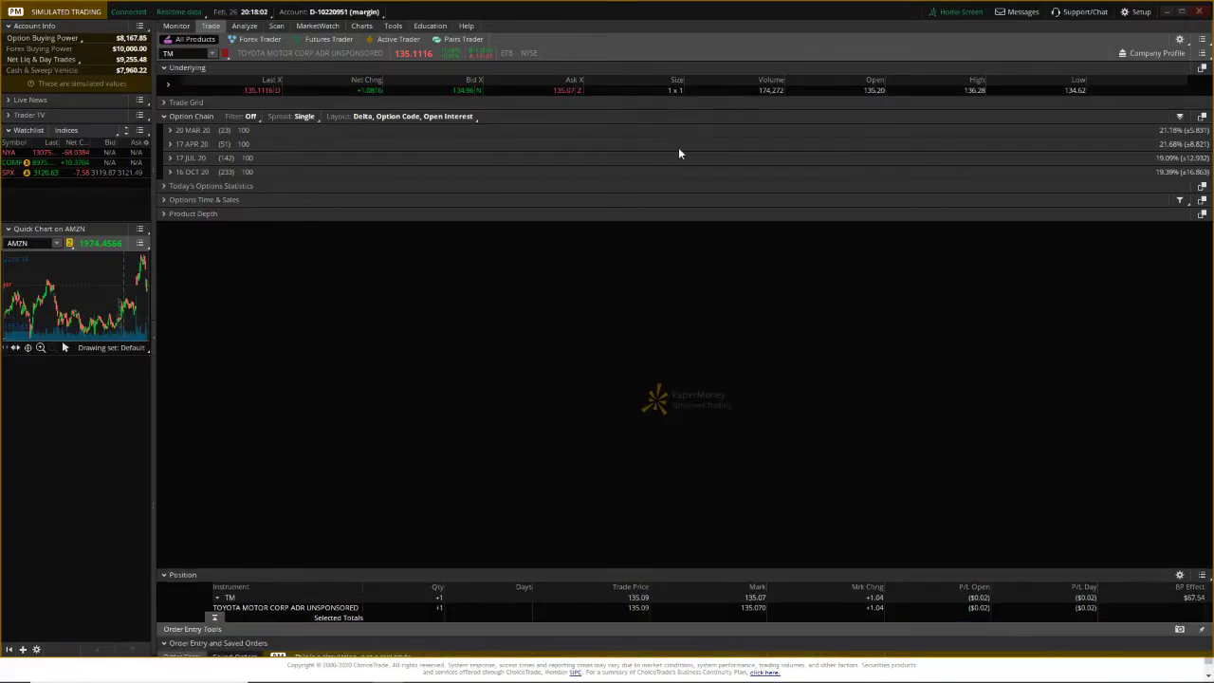
pyautogui.click(1009, 519)
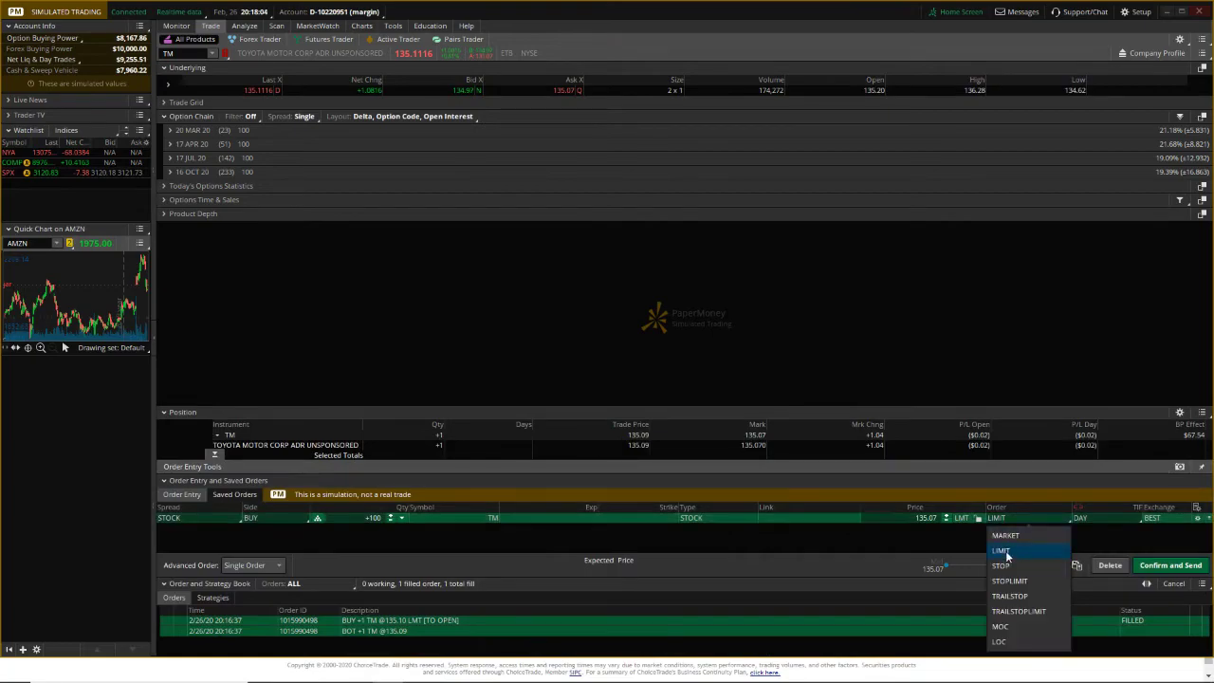
pyautogui.hotkey('alt', 'Tab')
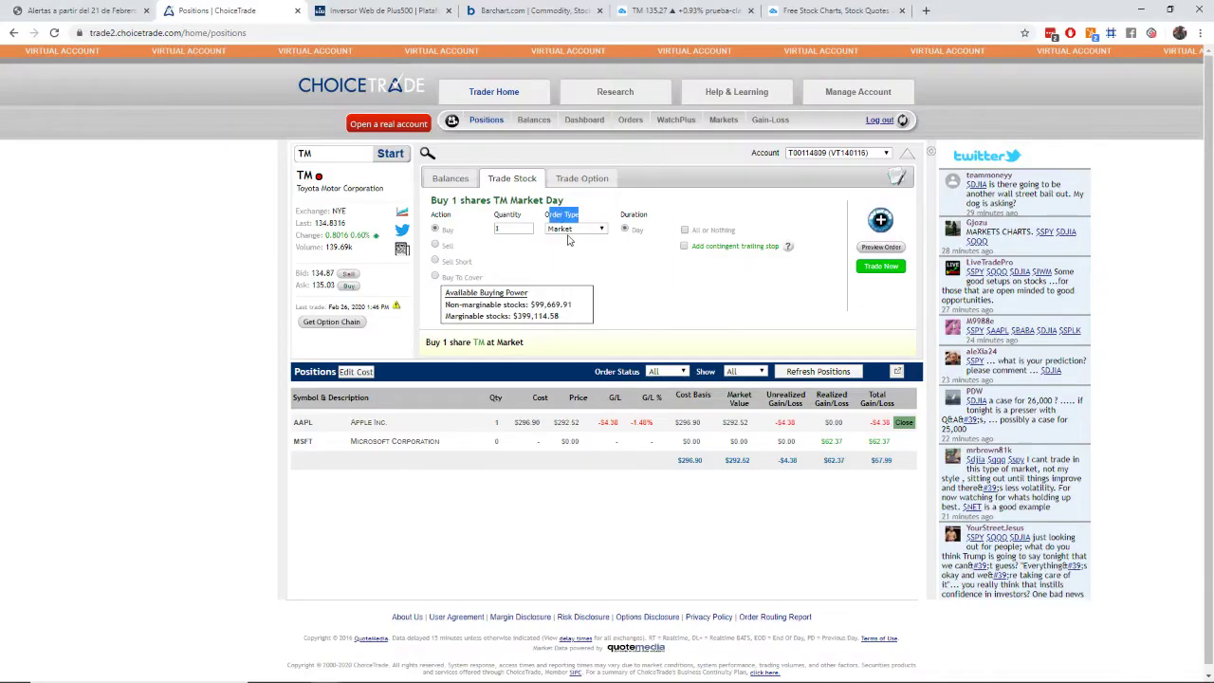
# Make the 1-share TM buy a limit order, checking TM's alert prices and entering 141
pyautogui.click(558, 247)
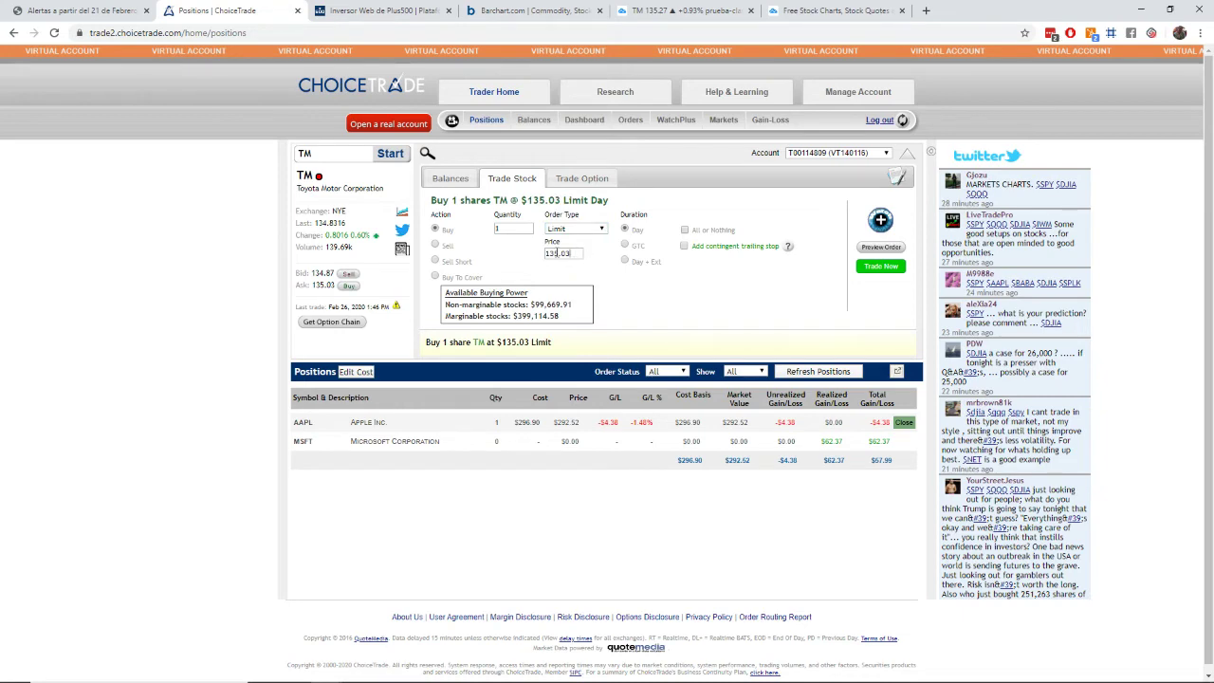
pyautogui.doubleClick(557, 253)
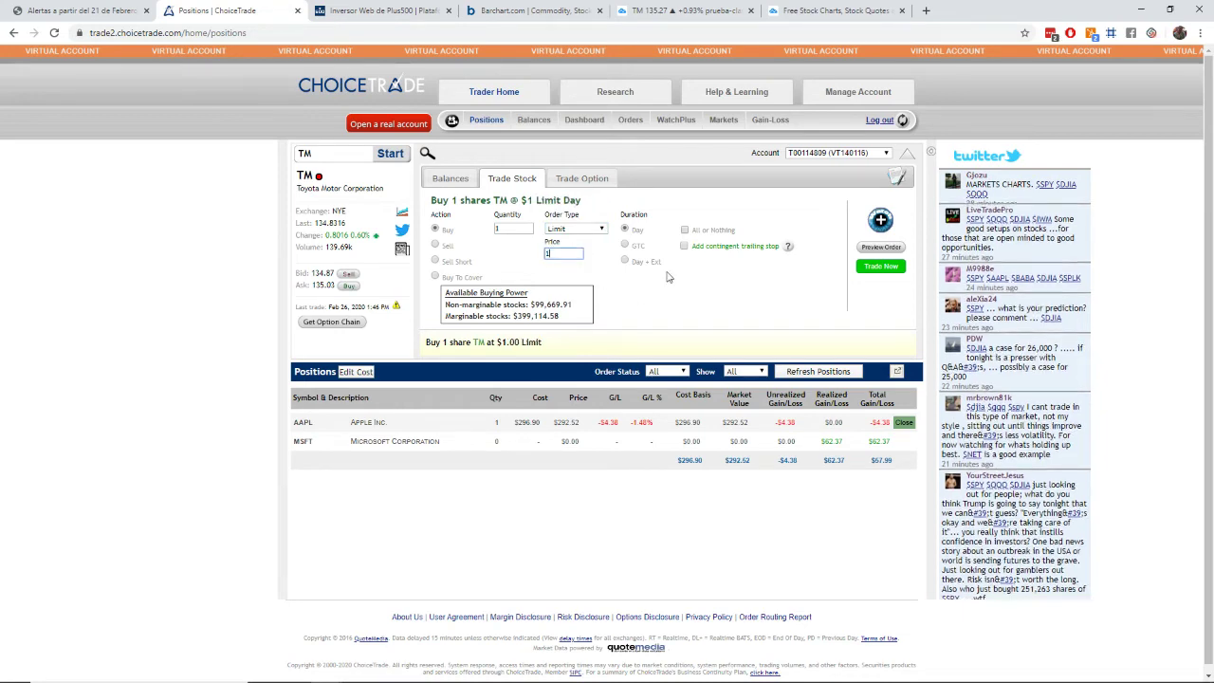
pyautogui.click(57, 11)
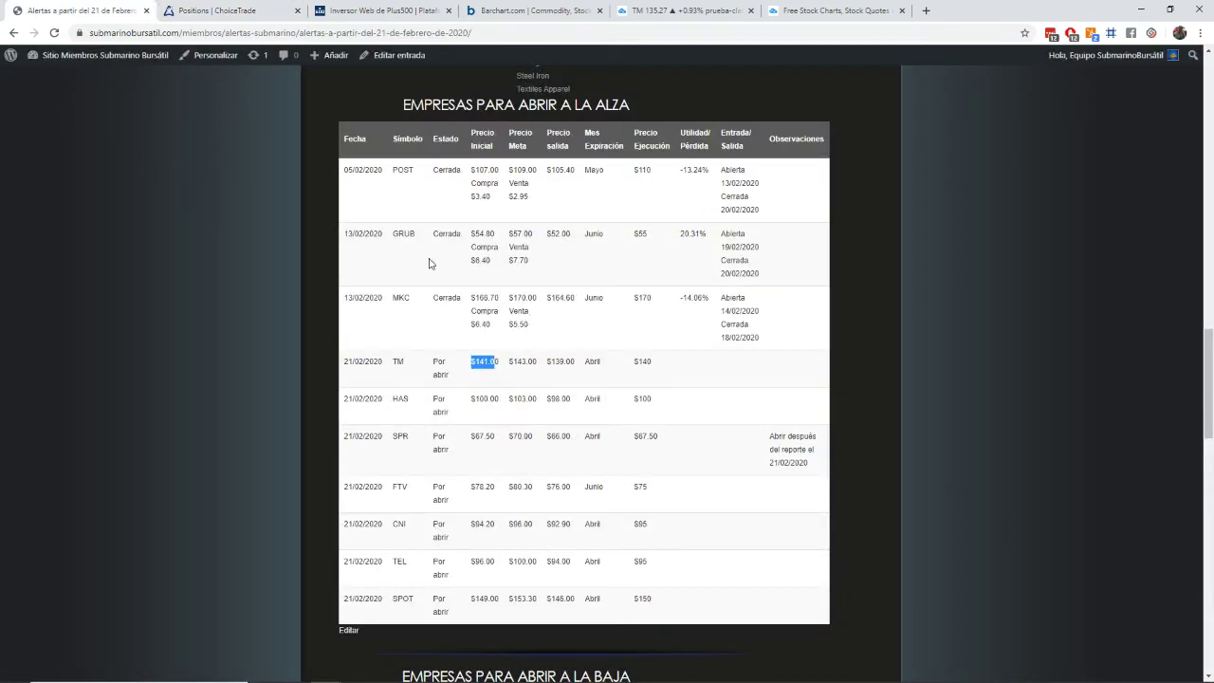
pyautogui.click(249, 10)
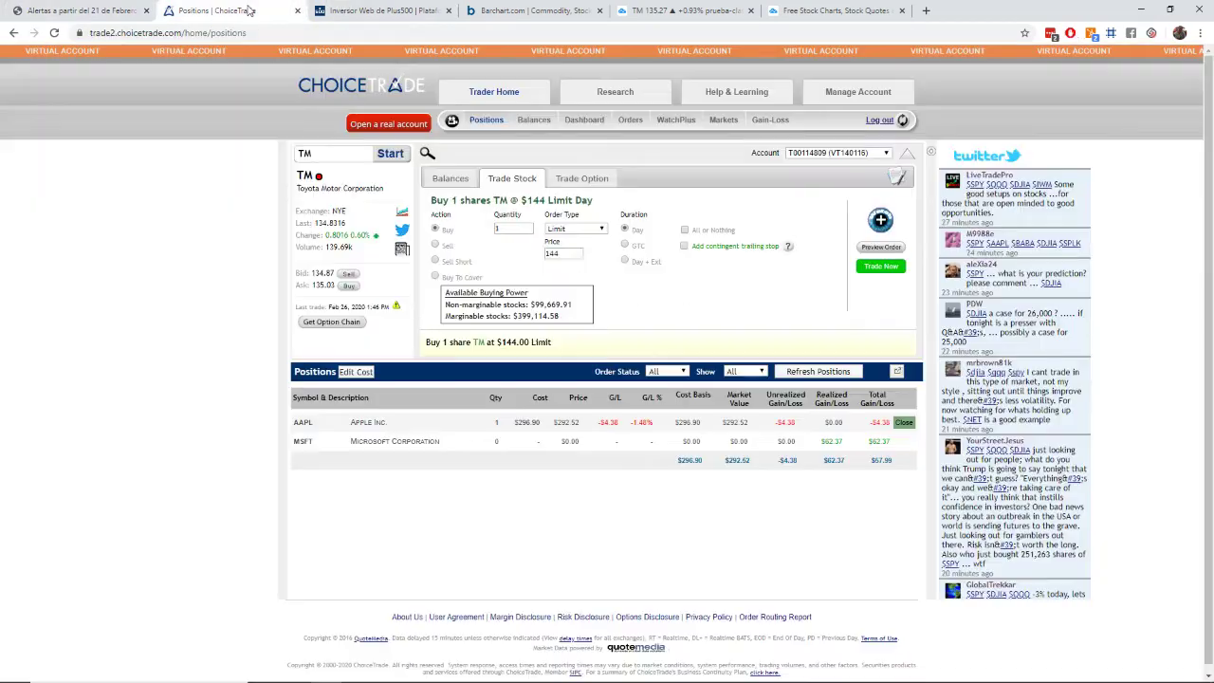
pyautogui.write('144')
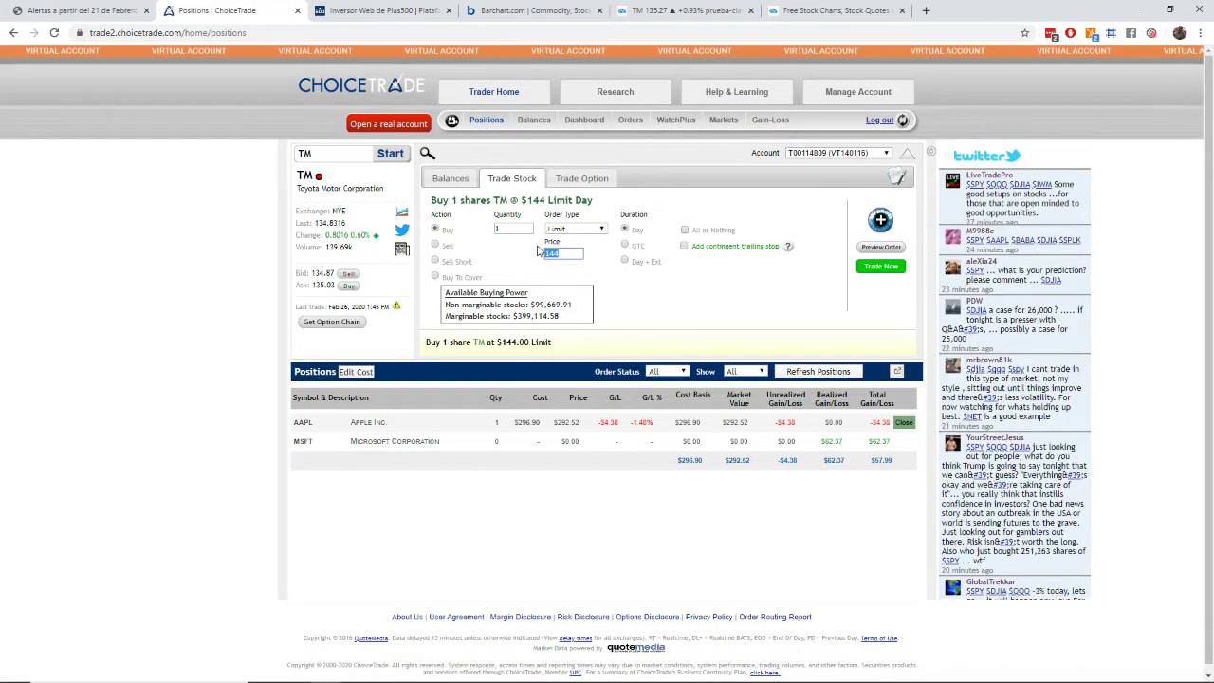
pyautogui.press('BackSpace')
pyautogui.write('1')
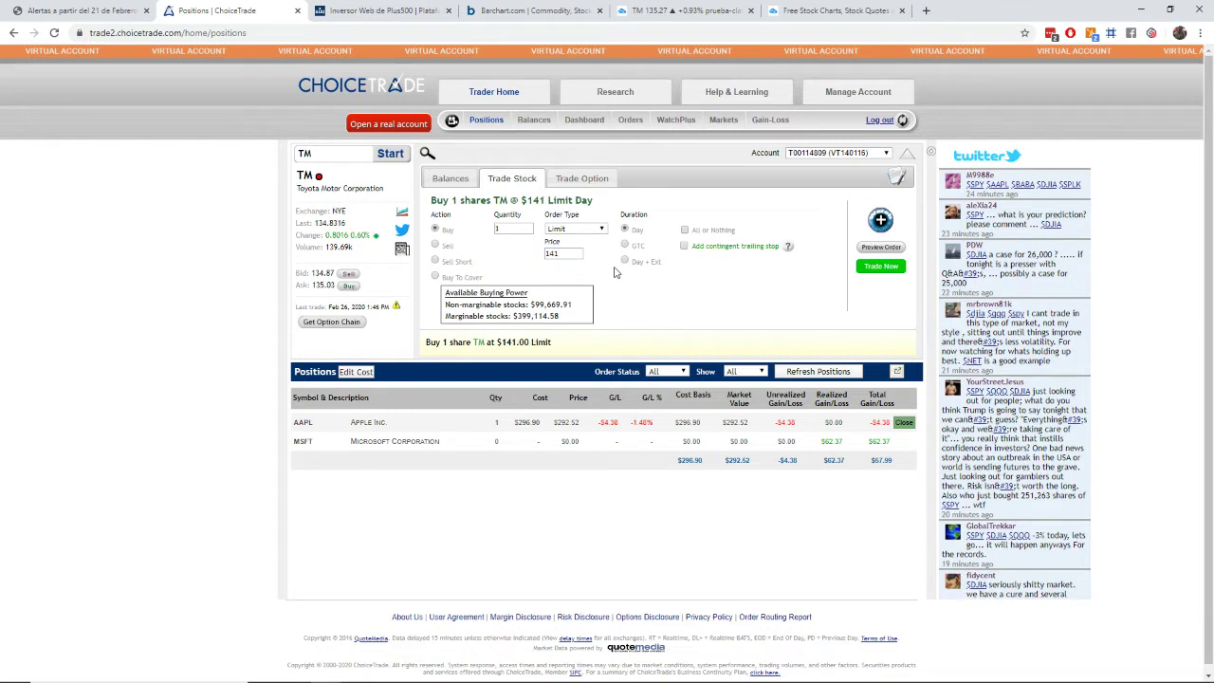
# Replace the limit price with 134.80, then return to thinkorswim
pyautogui.doubleClick(550, 254)
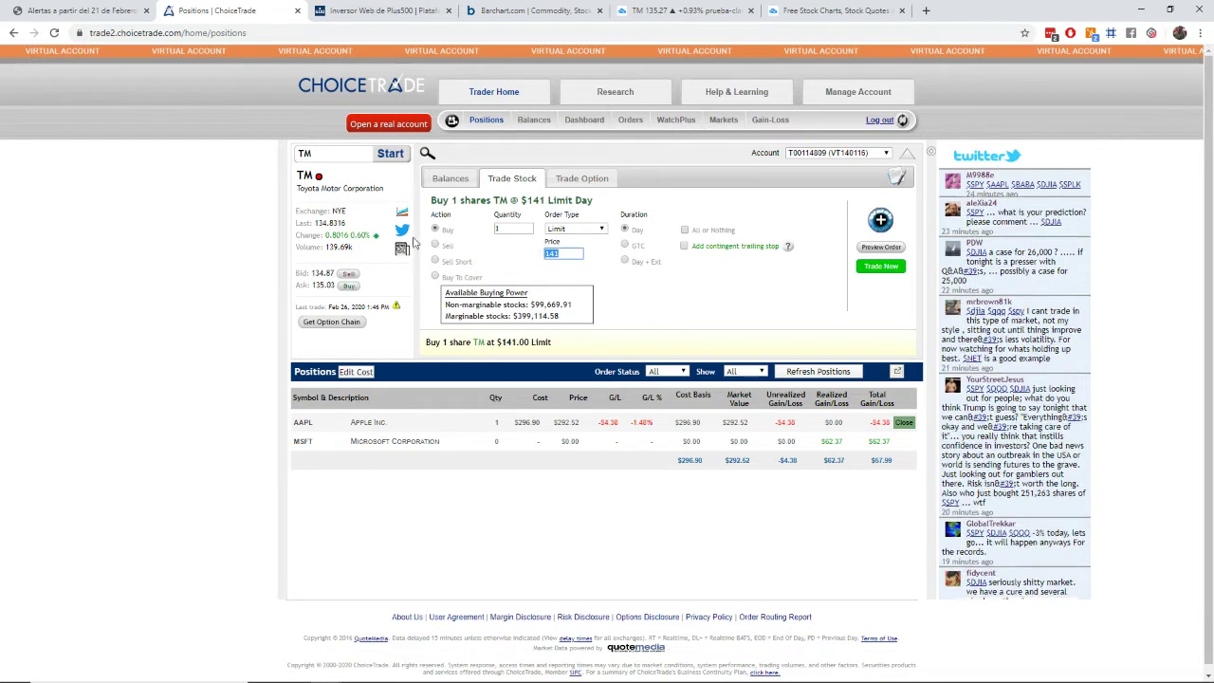
pyautogui.moveTo(315, 223); pyautogui.dragTo(353, 234)
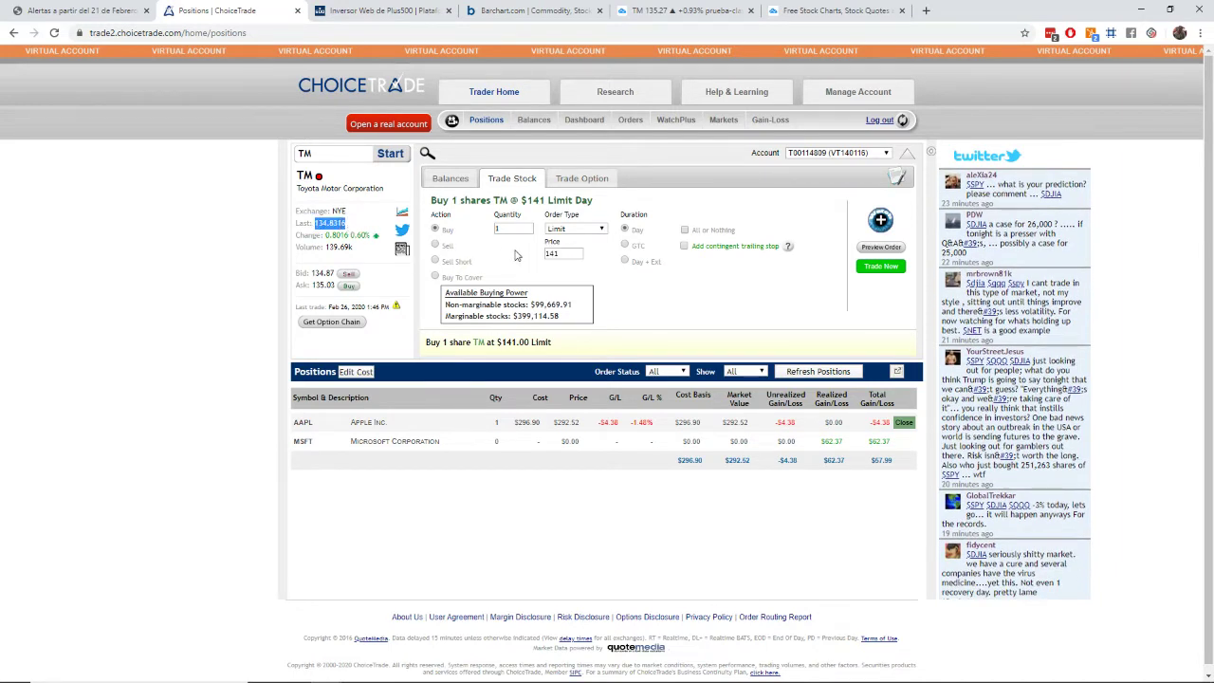
pyautogui.doubleClick(558, 253)
pyautogui.write('134')
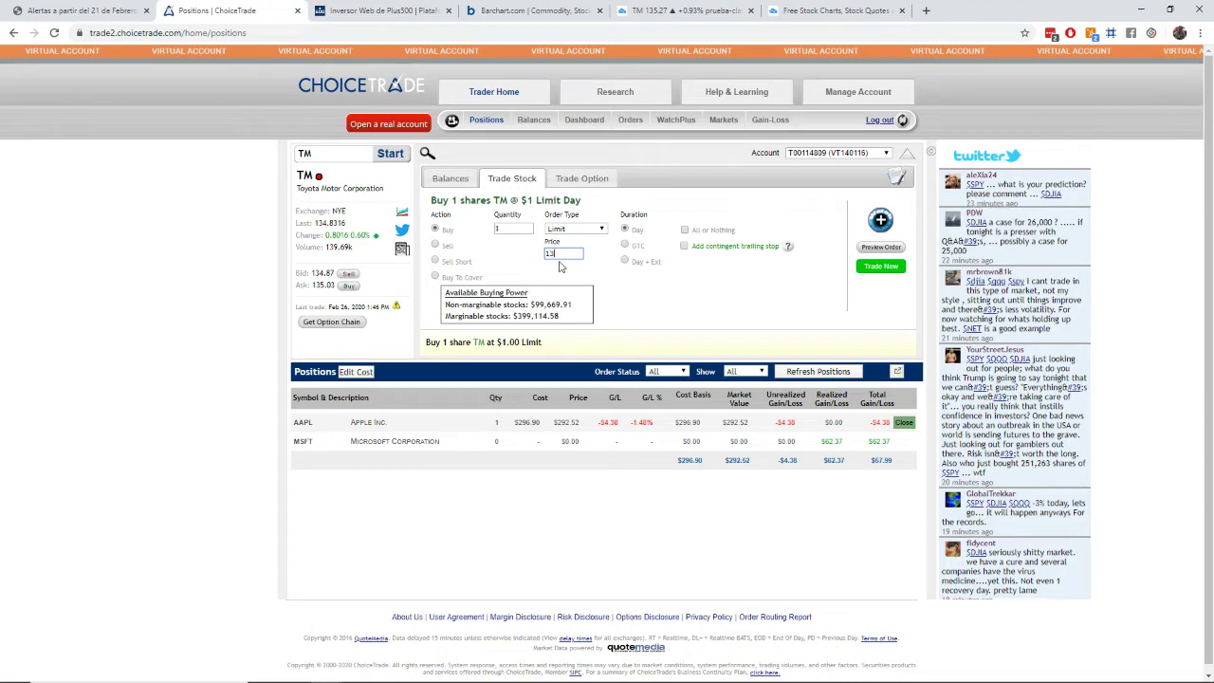
pyautogui.write('.8')
pyautogui.click(654, 306)
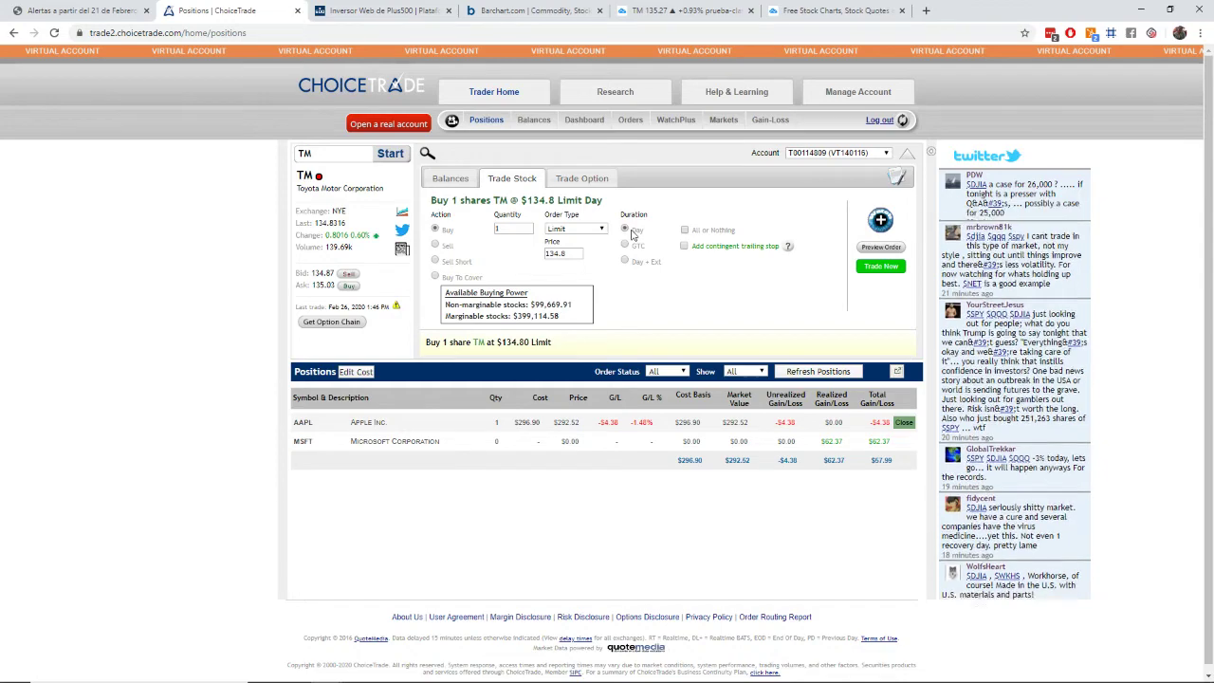
pyautogui.hotkey('alt', 'Tab')
pyautogui.click(601, 236)
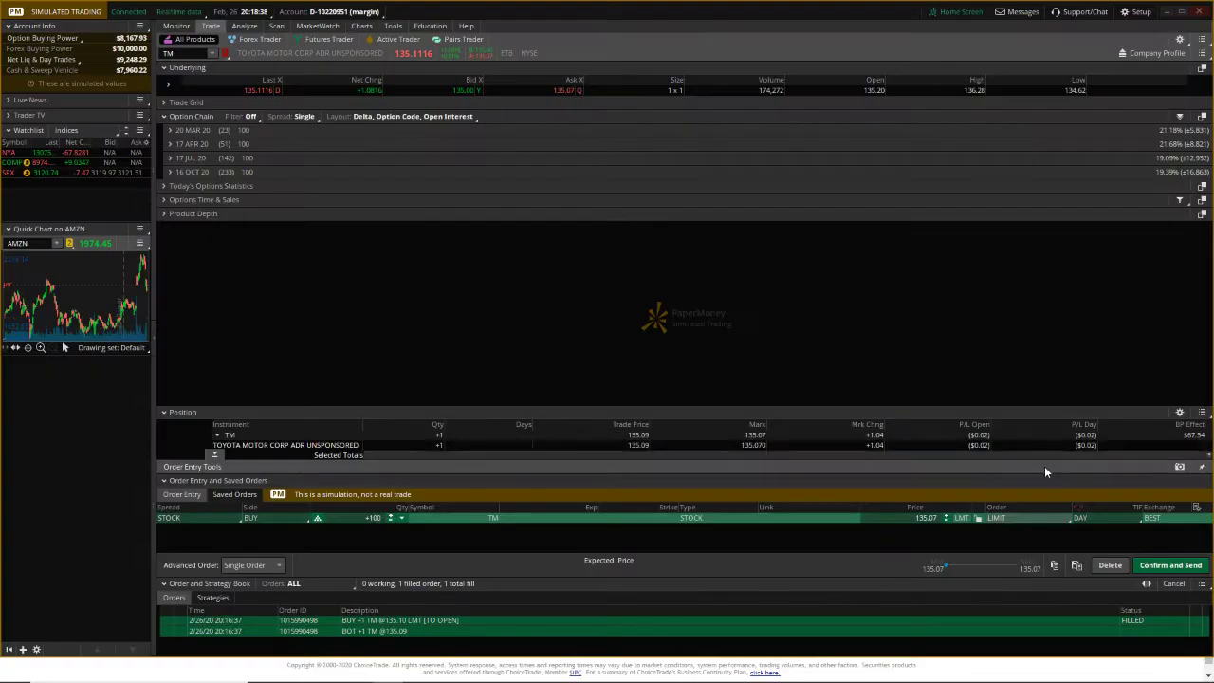
# Keep the thinkorswim TM order's time-in-force at DAY and switch back to ChoiceTrade
pyautogui.click(1089, 519)
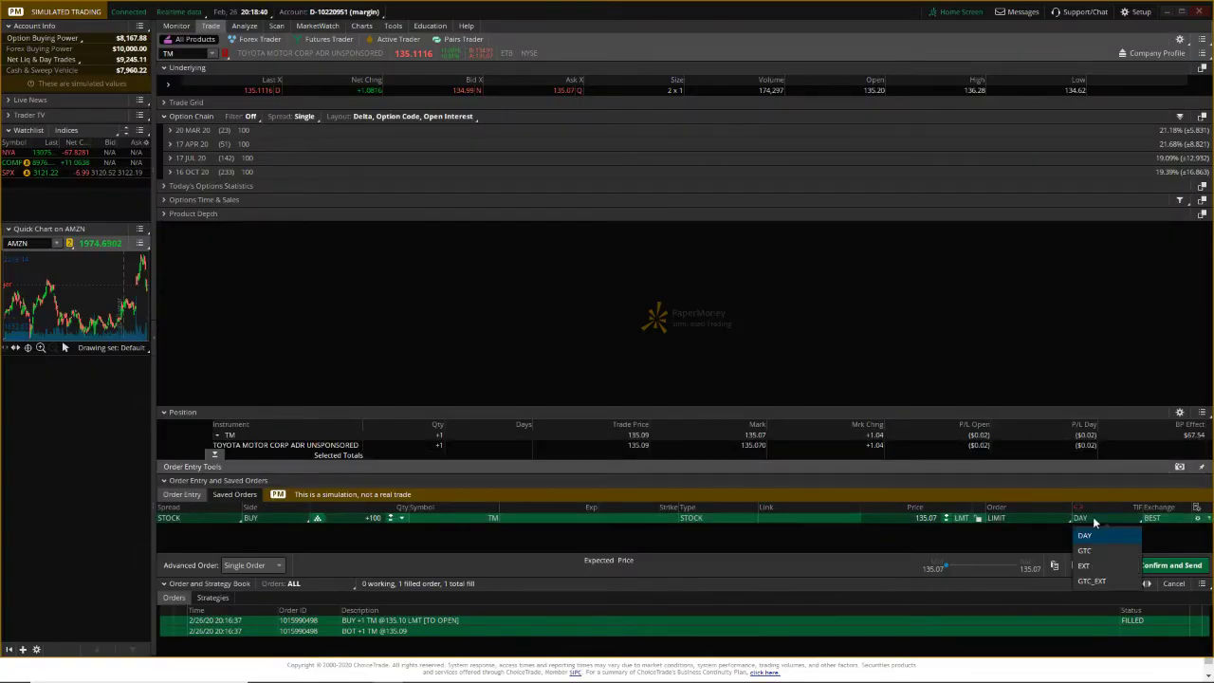
pyautogui.click(1093, 521)
pyautogui.hotkey('alt', 'Tab')
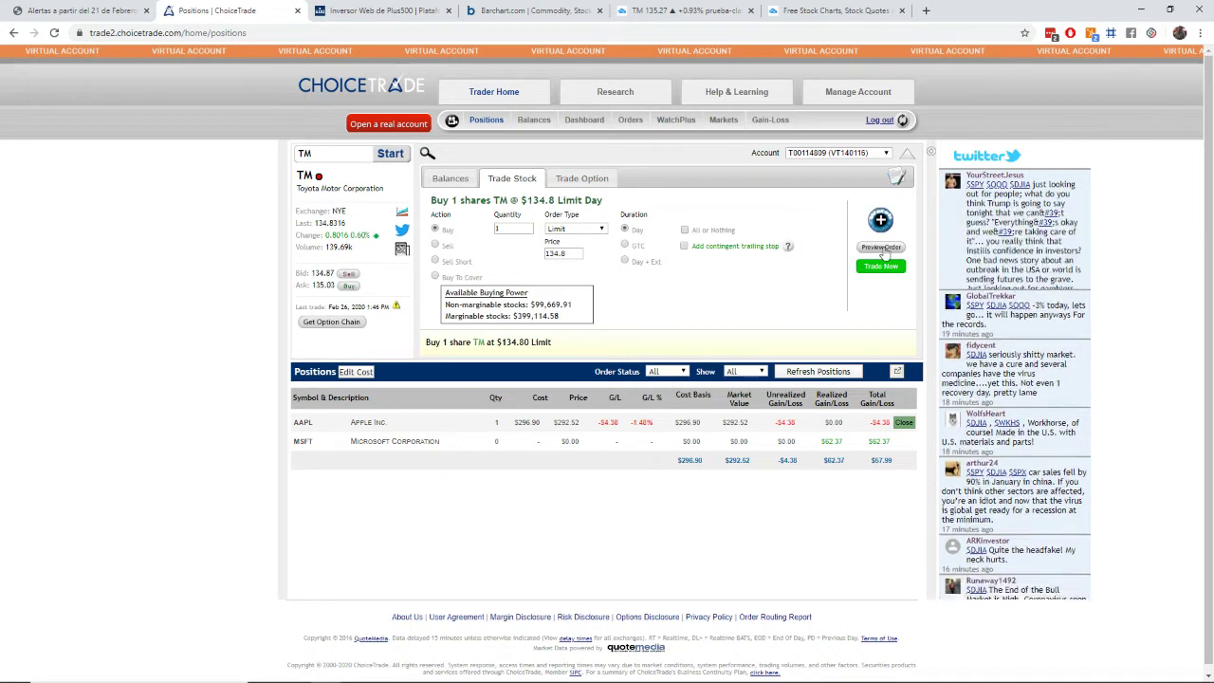
# Submit the 1-share TM limit buy at 134.80, dismiss the success message, and view Orders
pyautogui.click(881, 266)
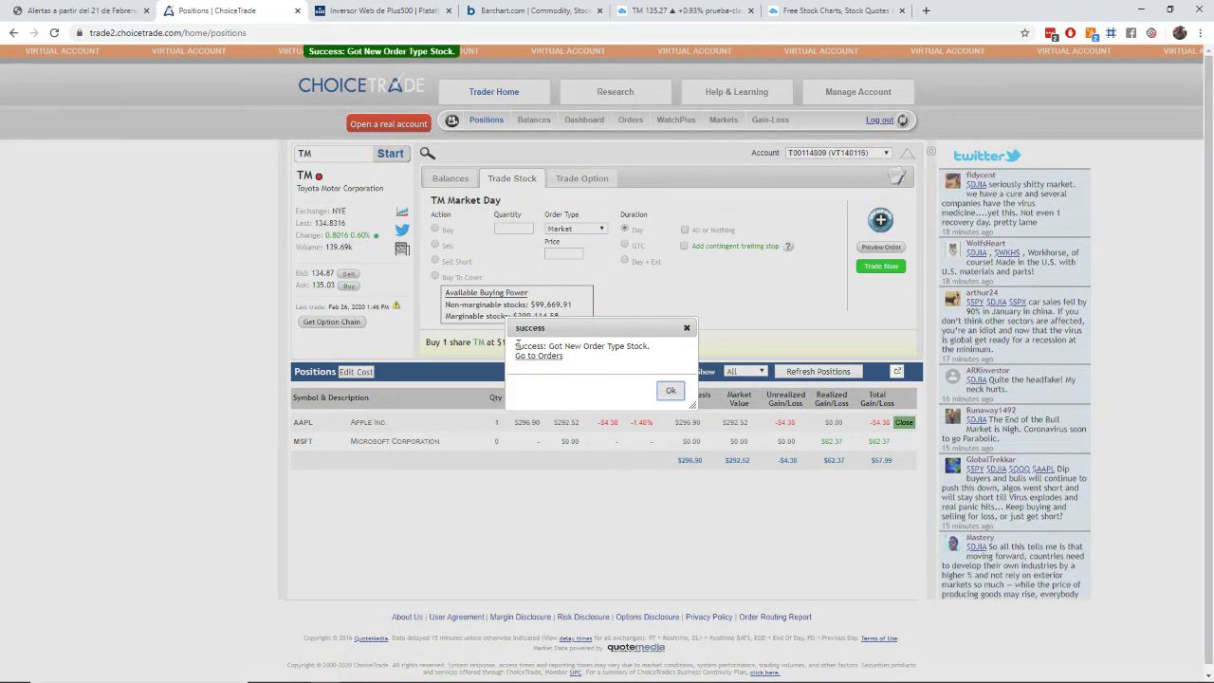
pyautogui.moveTo(517, 345); pyautogui.dragTo(644, 350)
pyautogui.click(538, 346)
pyautogui.moveTo(550, 346); pyautogui.dragTo(648, 369)
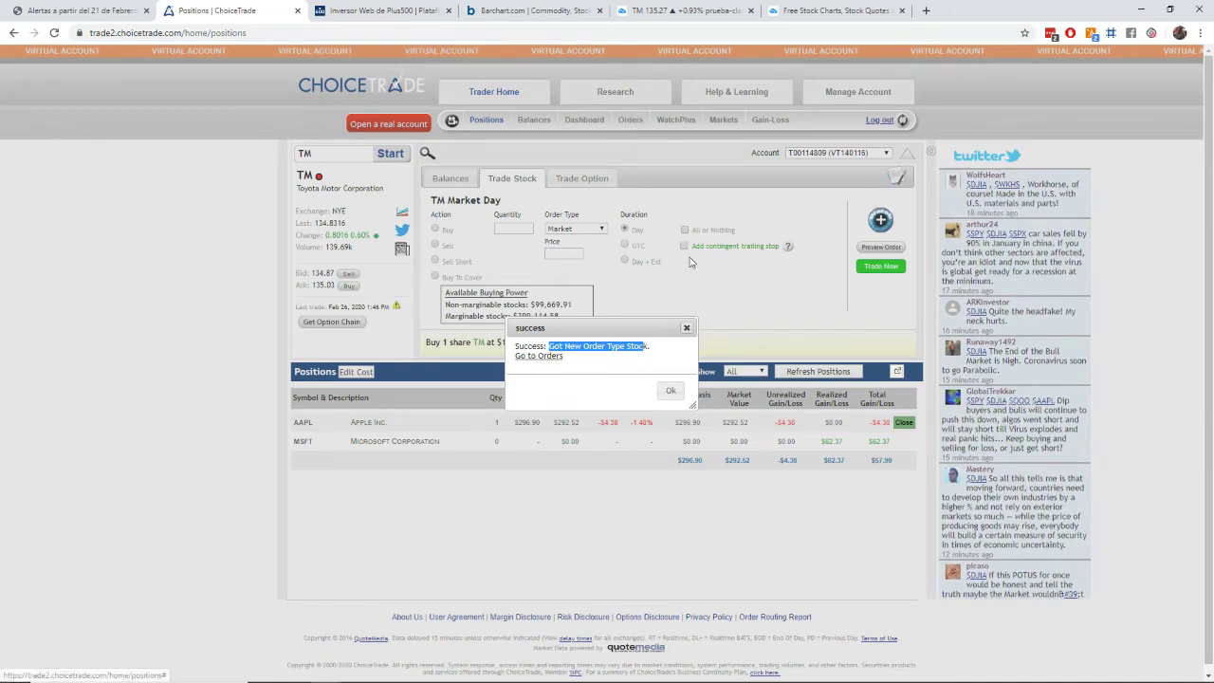
pyautogui.click(634, 121)
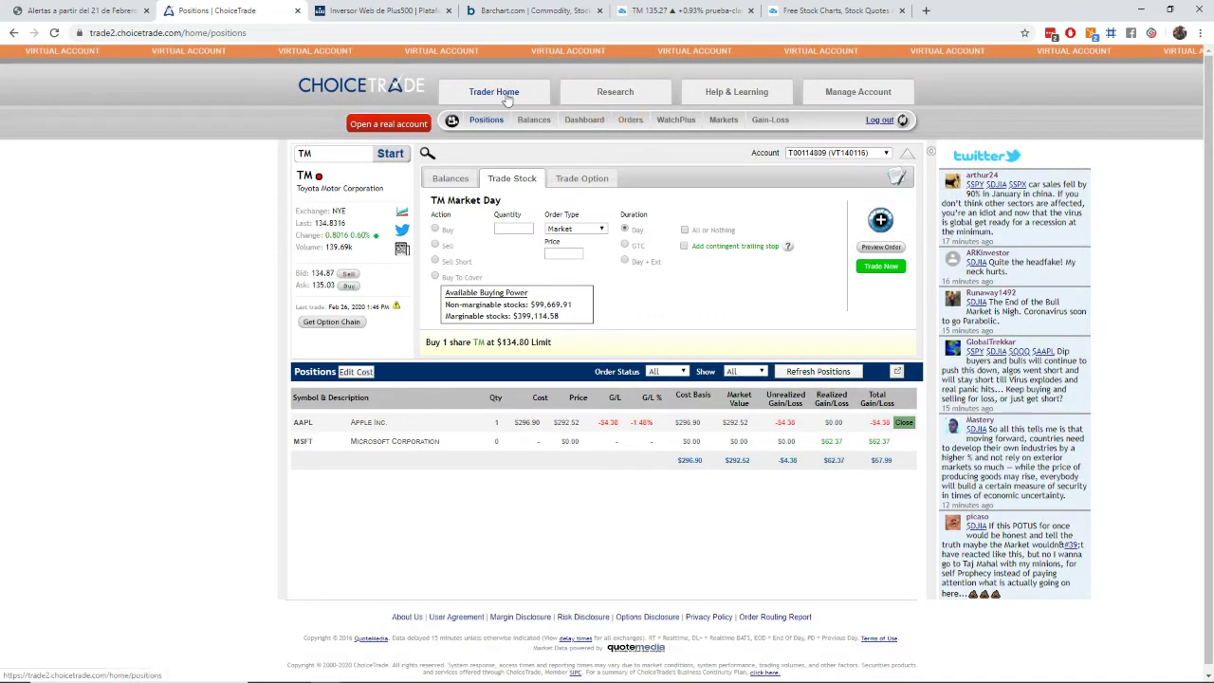
pyautogui.click(634, 124)
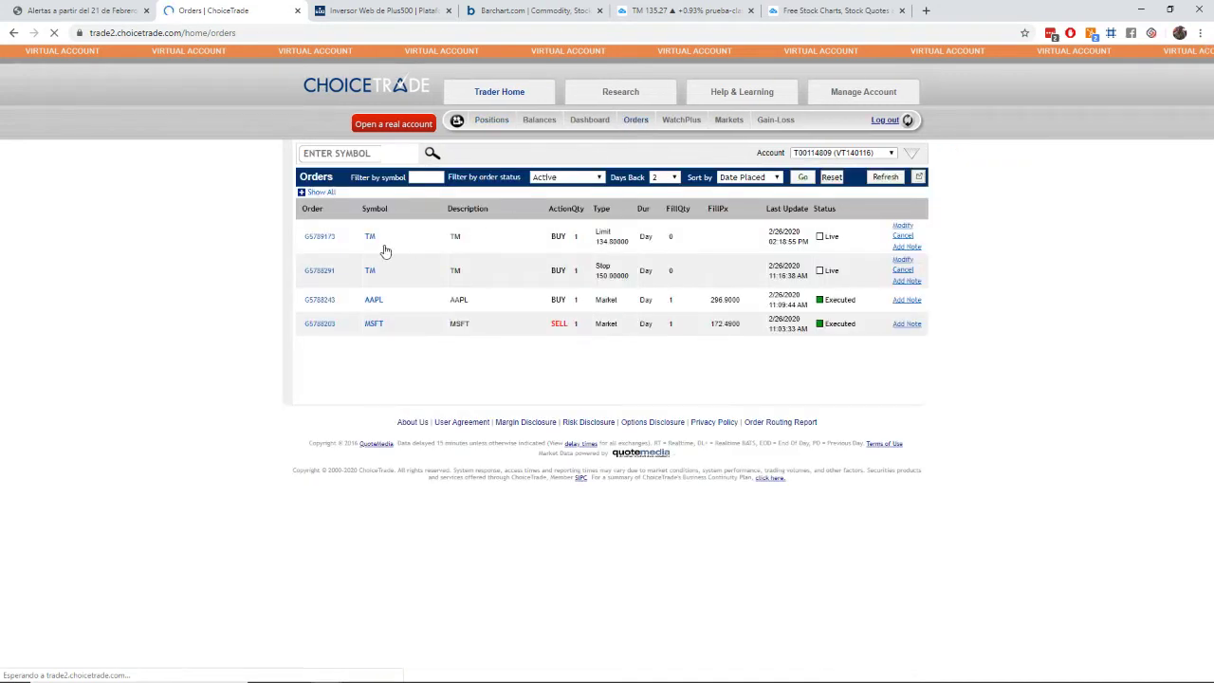
pyautogui.doubleClick(371, 237)
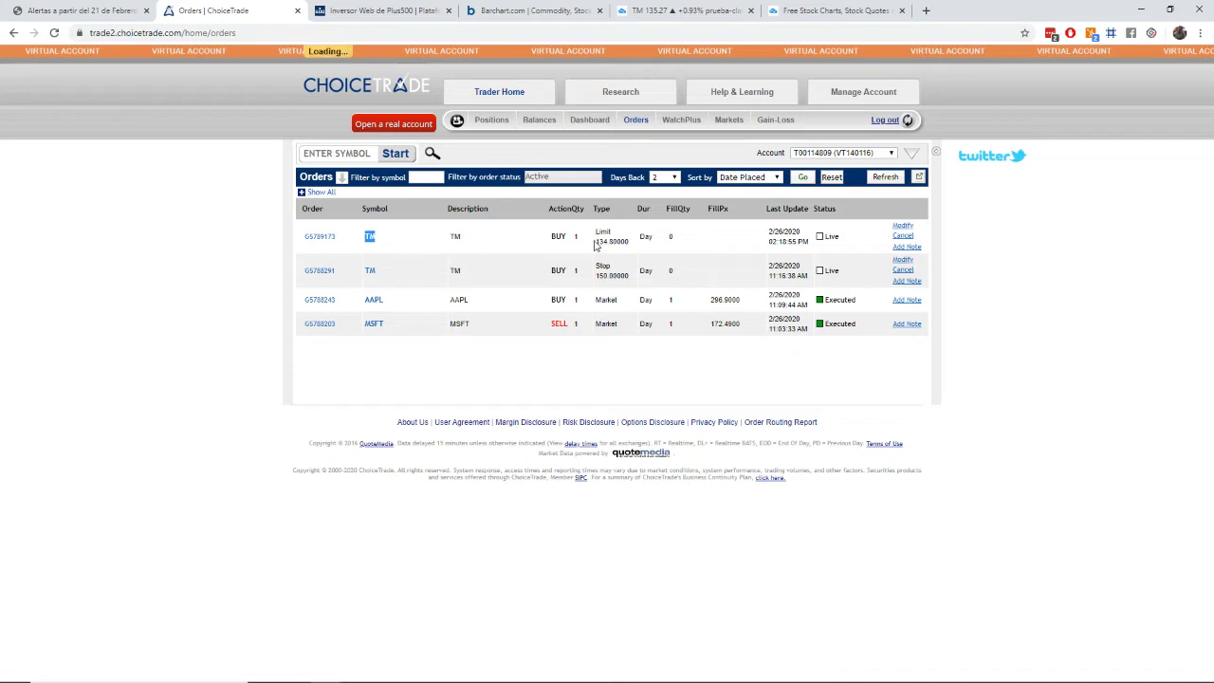
pyautogui.moveTo(596, 240); pyautogui.dragTo(631, 245)
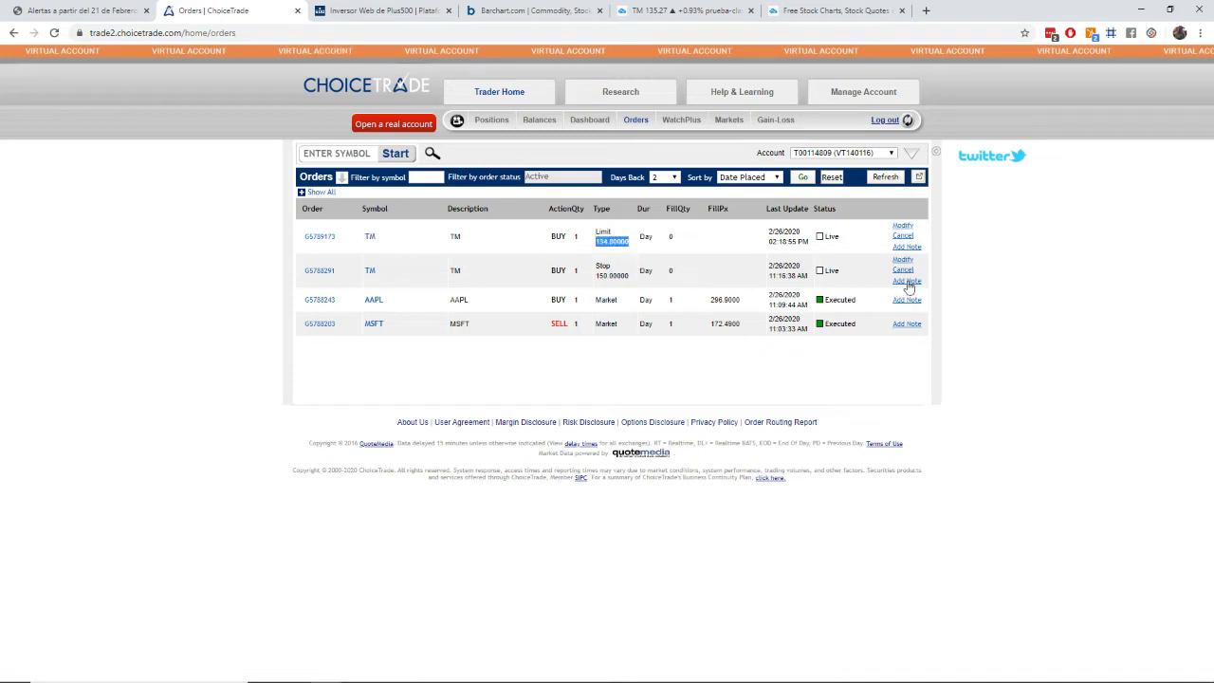
pyautogui.moveTo(364, 270); pyautogui.dragTo(866, 293)
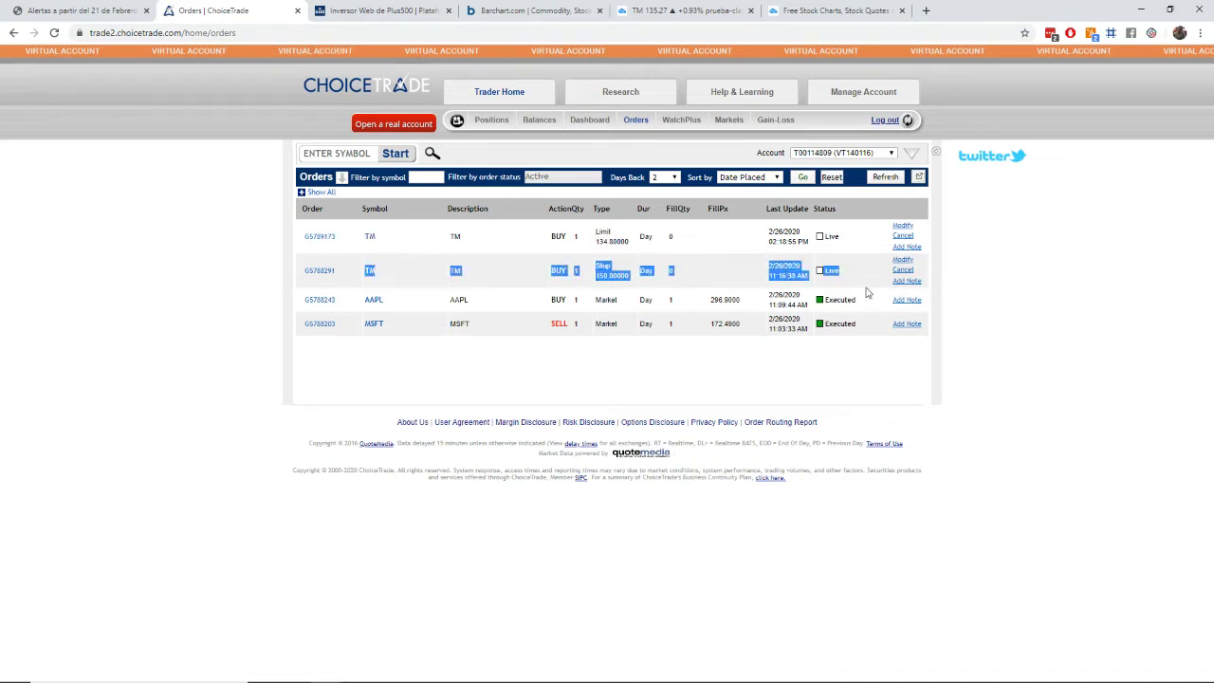
pyautogui.click(220, 261)
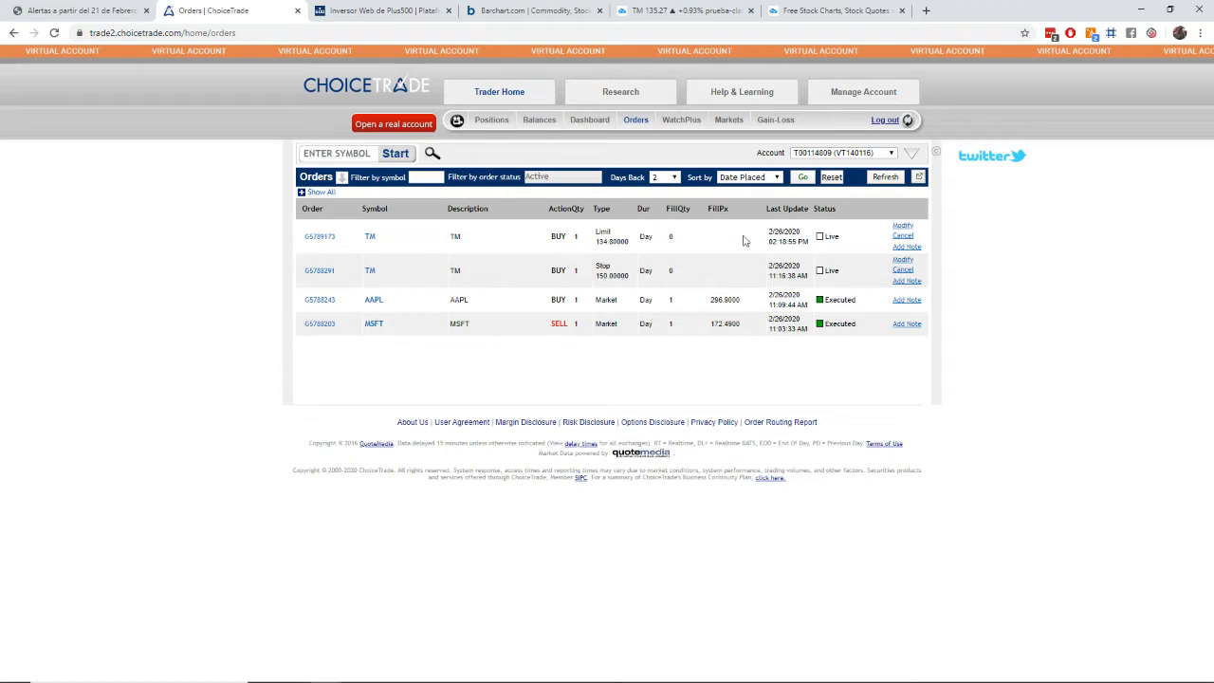
pyautogui.moveTo(771, 240); pyautogui.dragTo(803, 243)
pyautogui.click(621, 252)
pyautogui.click(55, 33)
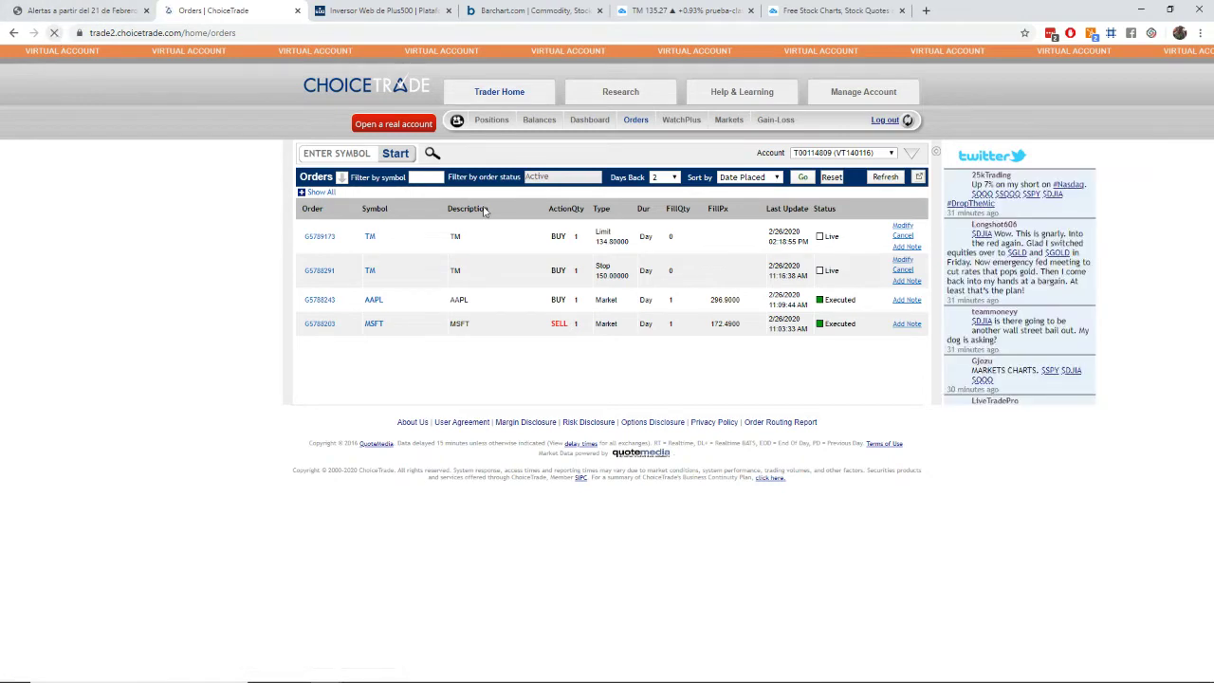
pyautogui.click(55, 34)
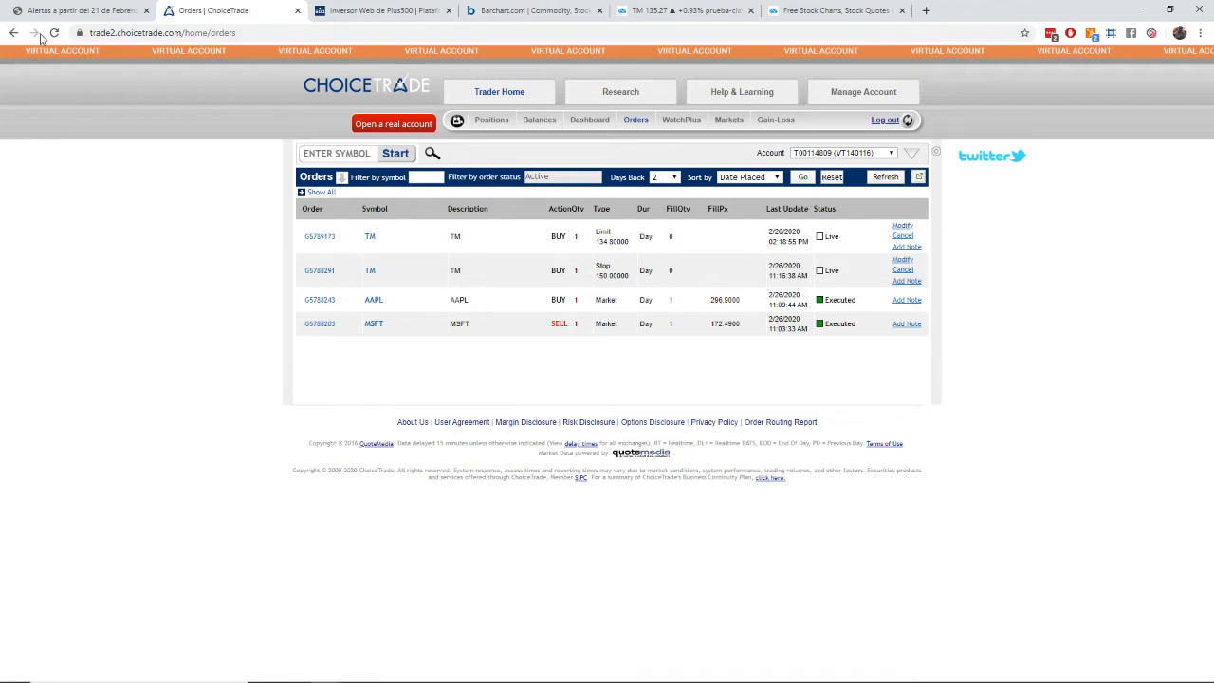
pyautogui.click(54, 32)
# Modify the TM limit buy's price from 134.80 to 133 and save it
pyautogui.click(903, 228)
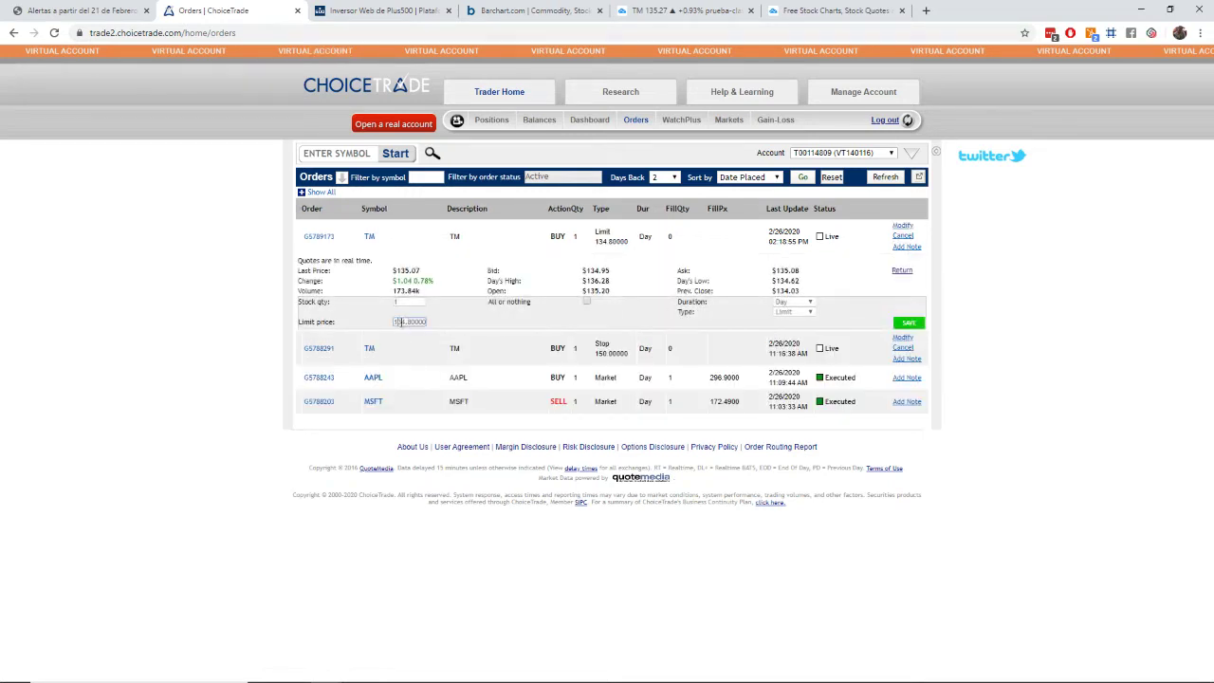
pyautogui.doubleClick(417, 321)
pyautogui.write('133')
pyautogui.click(157, 393)
pyautogui.click(909, 325)
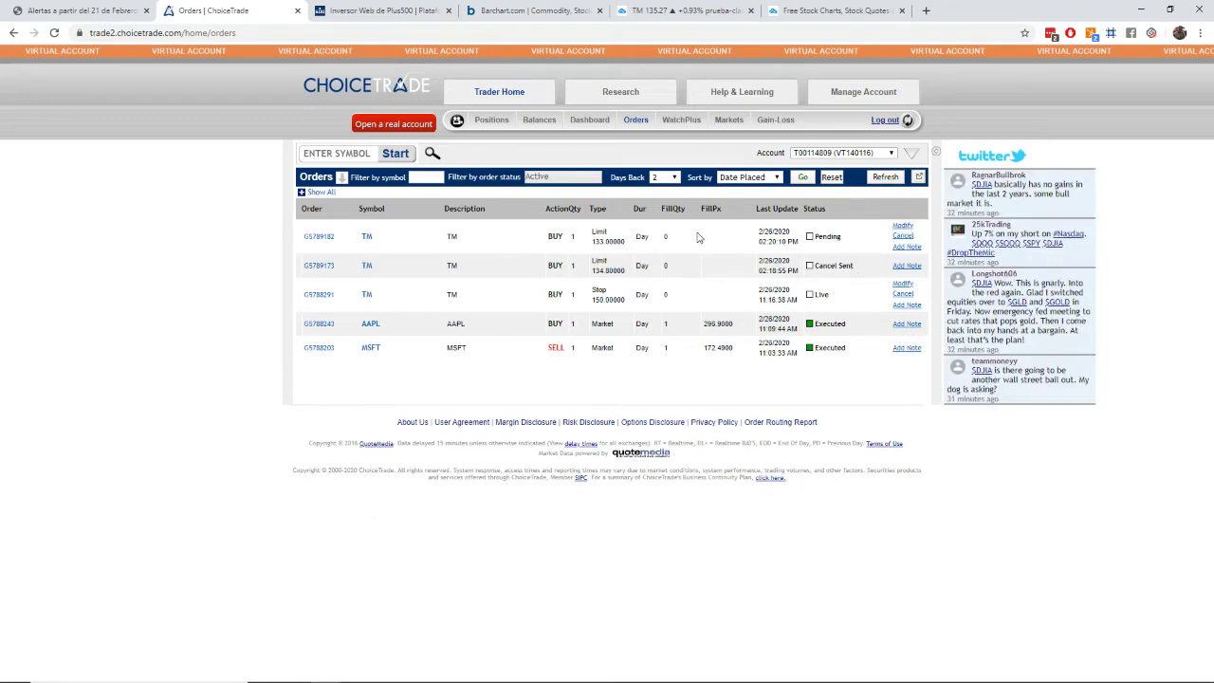
pyautogui.moveTo(592, 241); pyautogui.dragTo(625, 242)
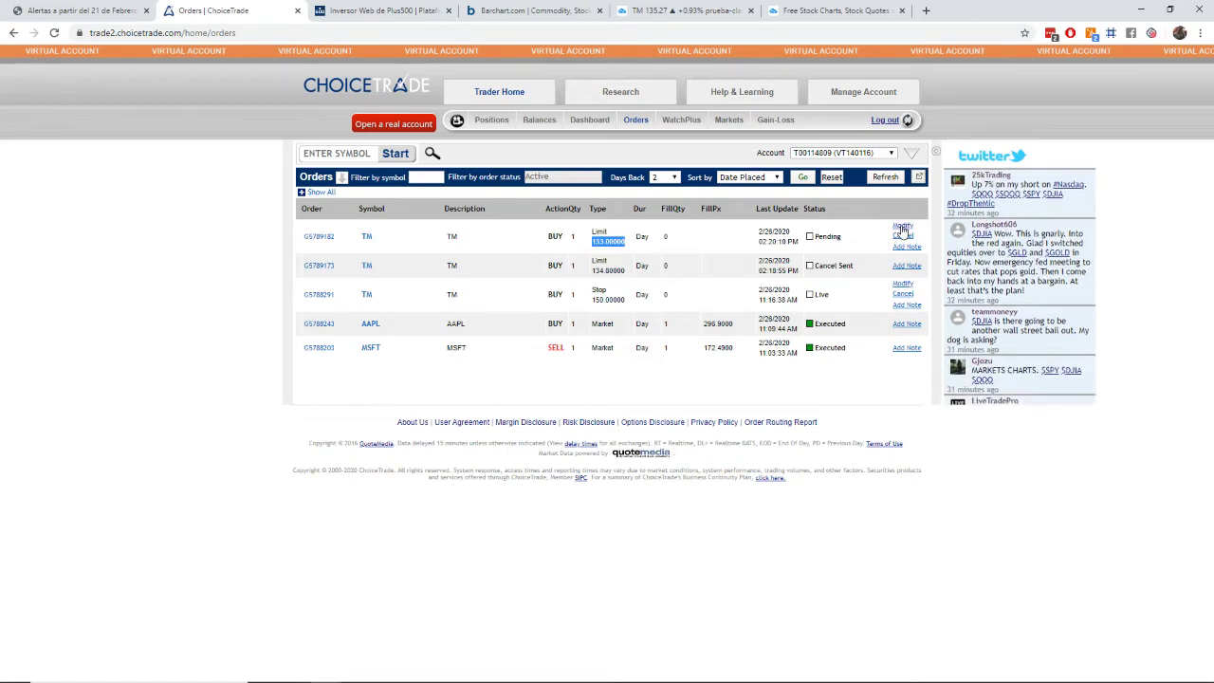
# Modify the pending TM order again, changing its limit price to 135
pyautogui.click(902, 228)
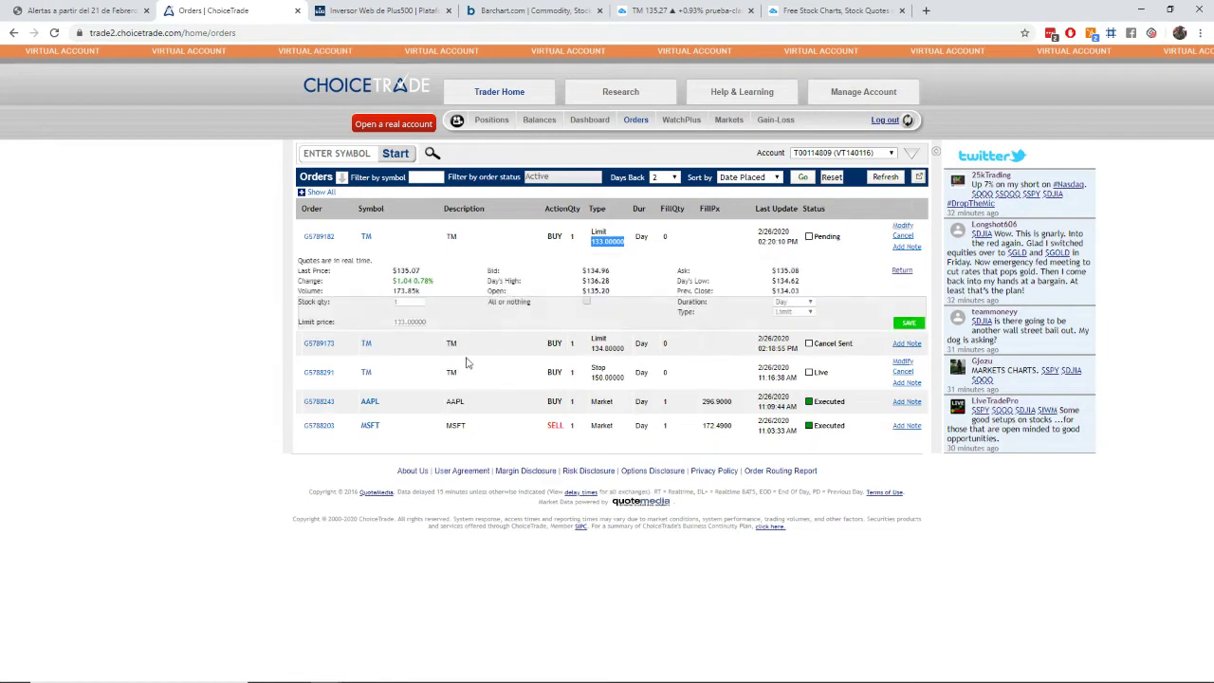
pyautogui.moveTo(394, 325); pyautogui.dragTo(421, 324)
pyautogui.write('13')
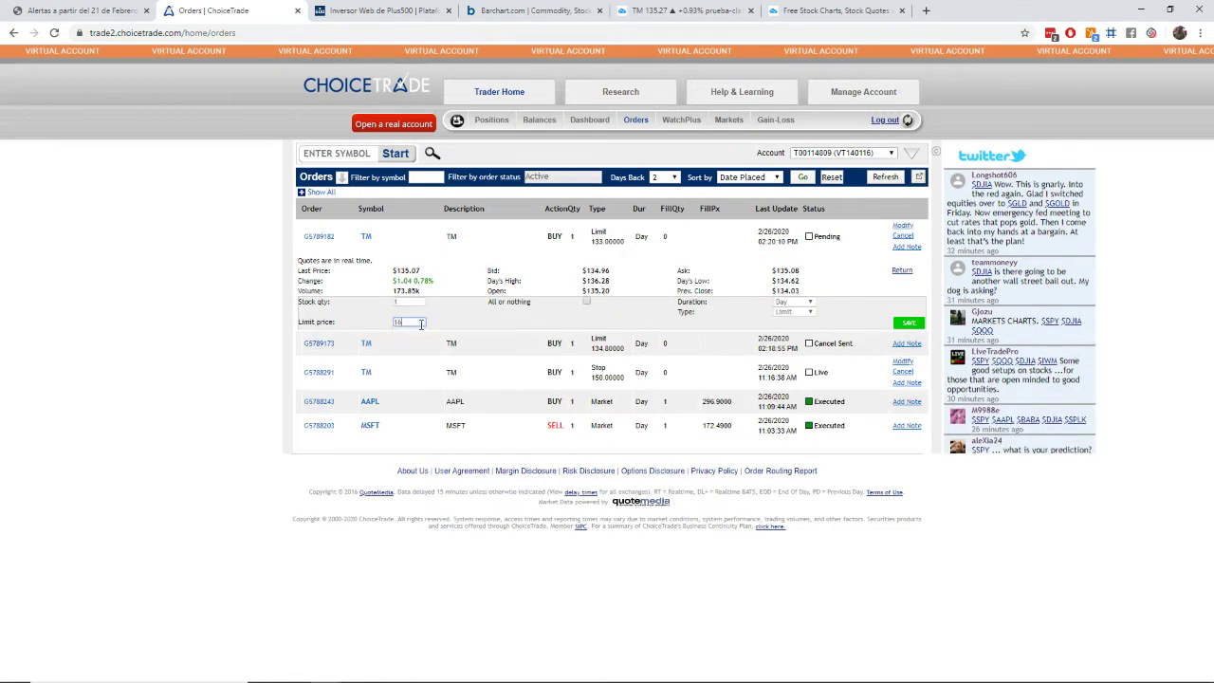
pyautogui.write('5')
pyautogui.click(908, 324)
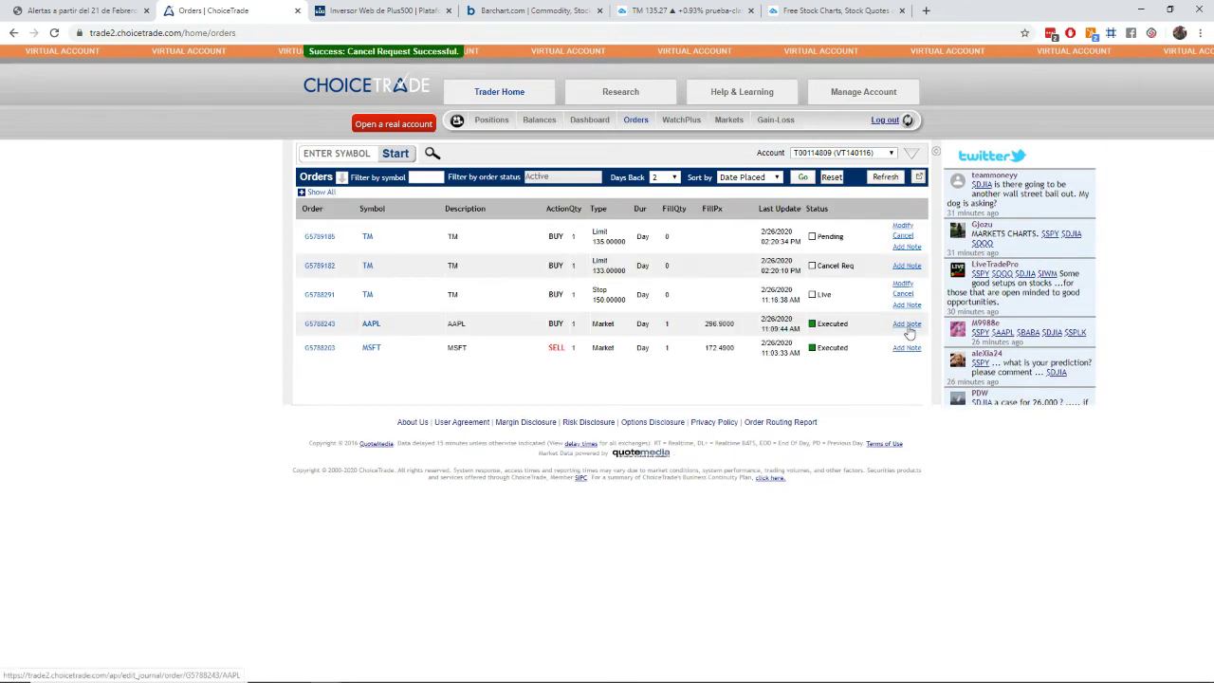
pyautogui.moveTo(844, 237); pyautogui.dragTo(830, 238)
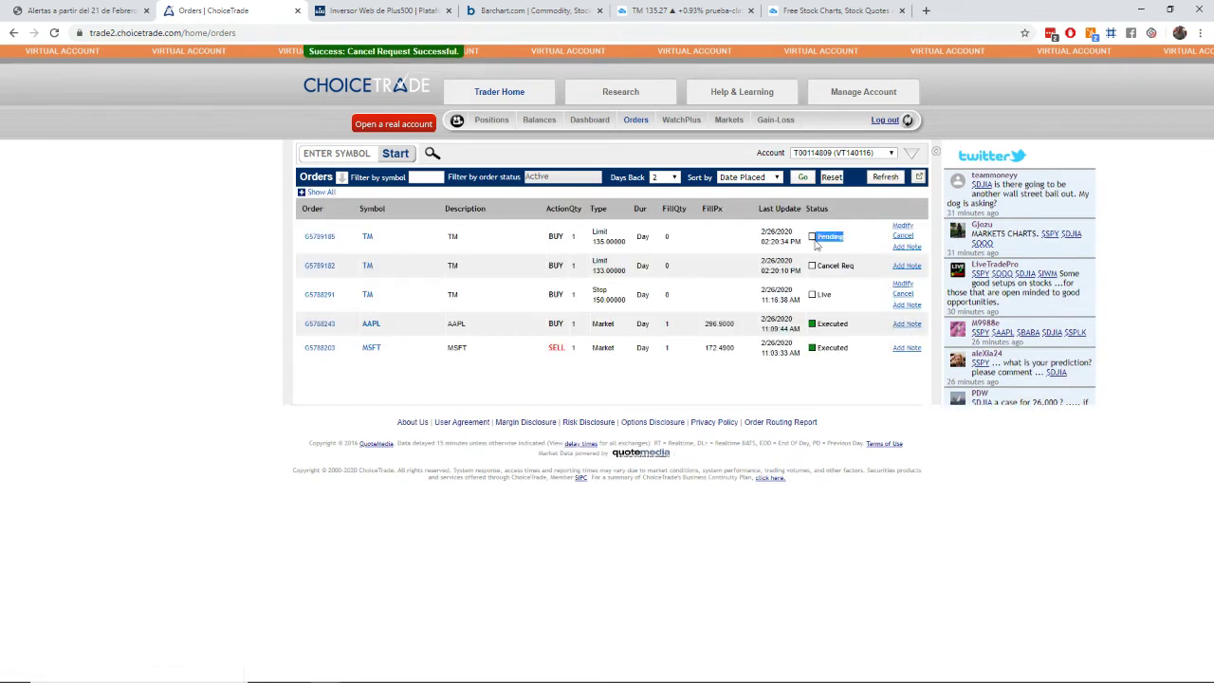
# Confirm the TM order's 135.00 limit price, view Positions, then go to the Plus500 tab
pyautogui.click(822, 245)
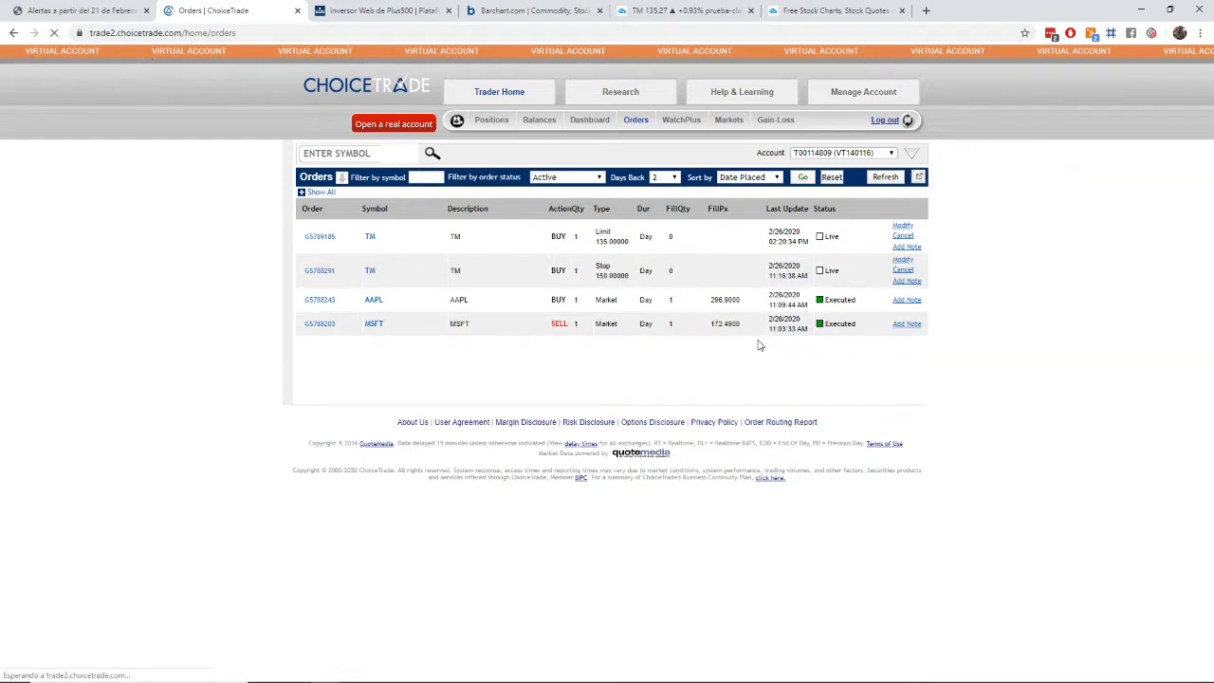
pyautogui.doubleClick(598, 242)
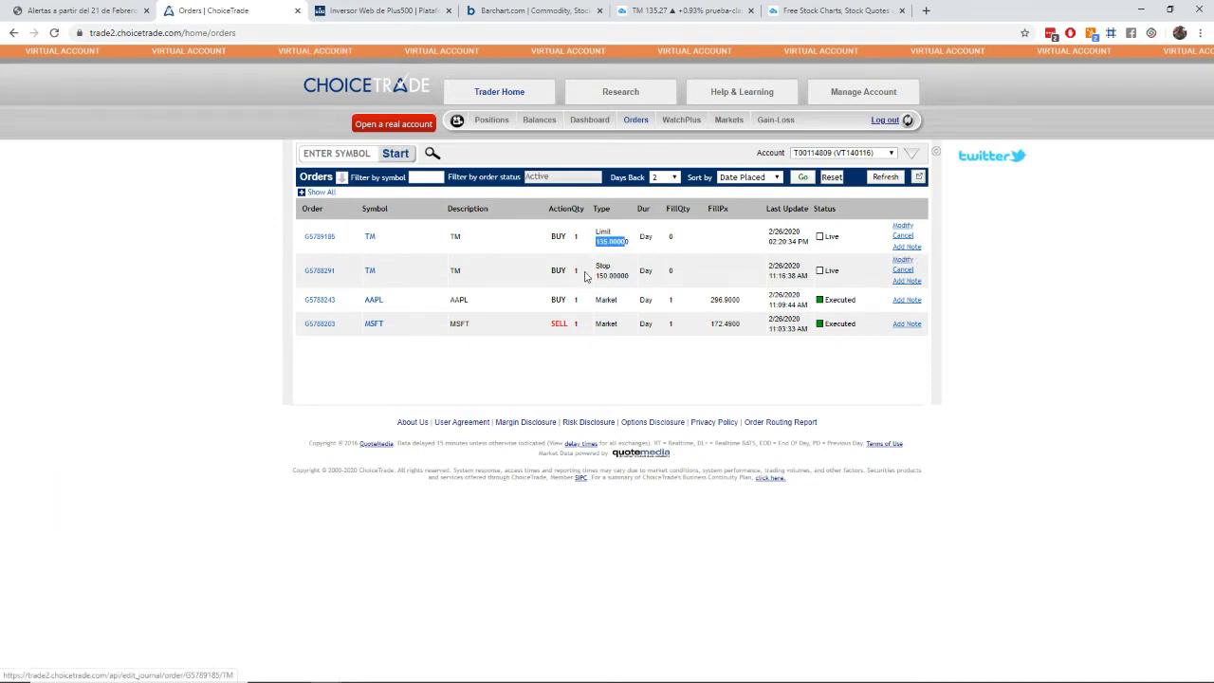
pyautogui.click(491, 121)
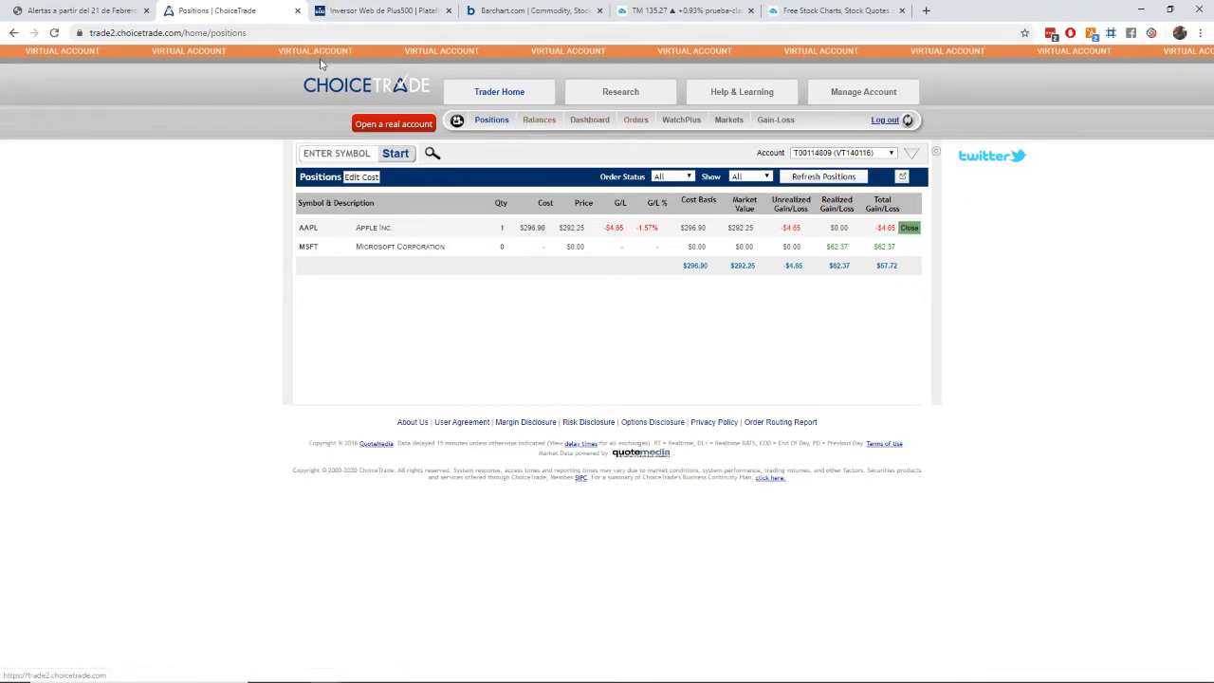
pyautogui.click(399, 15)
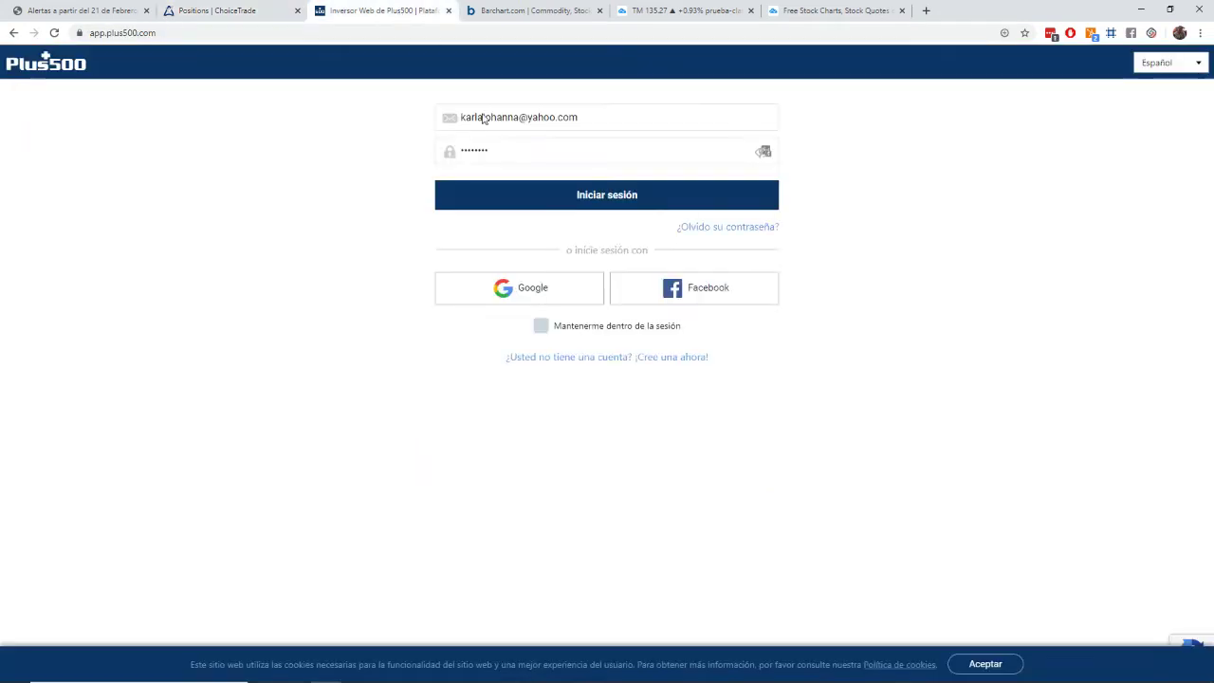
# Log in to Plus500 and search 'tm' to open the TM | Toyota instrument
pyautogui.click(556, 196)
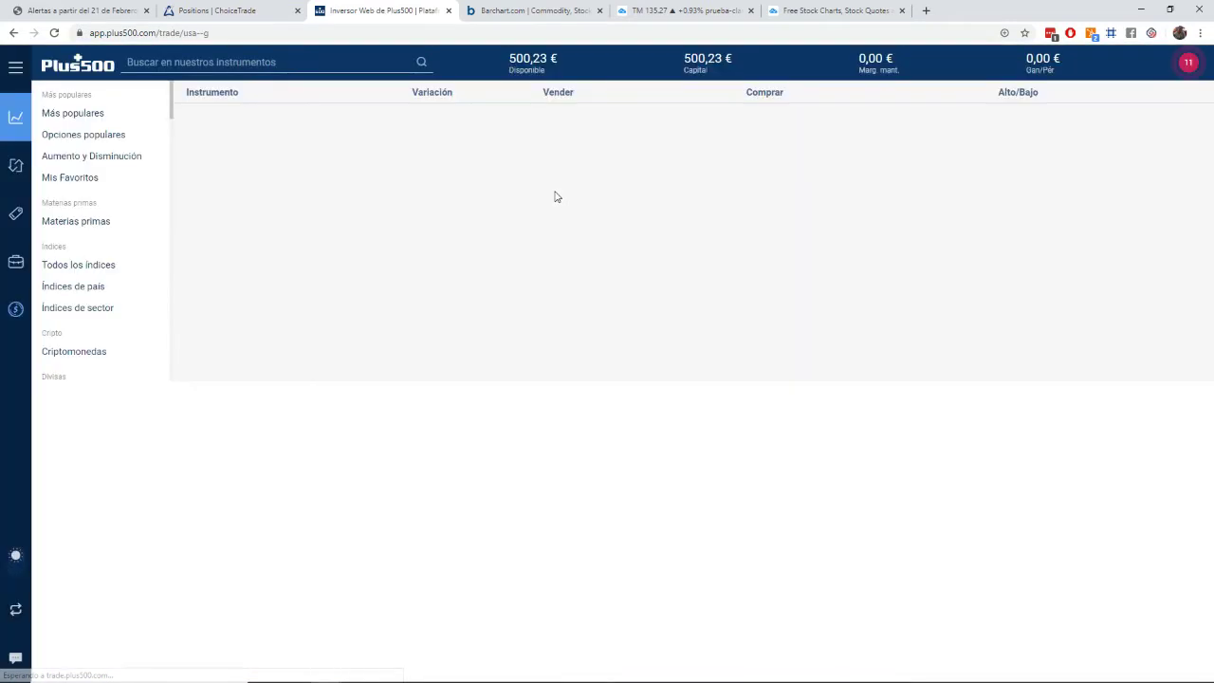
pyautogui.scroll(-5, 557, 197)
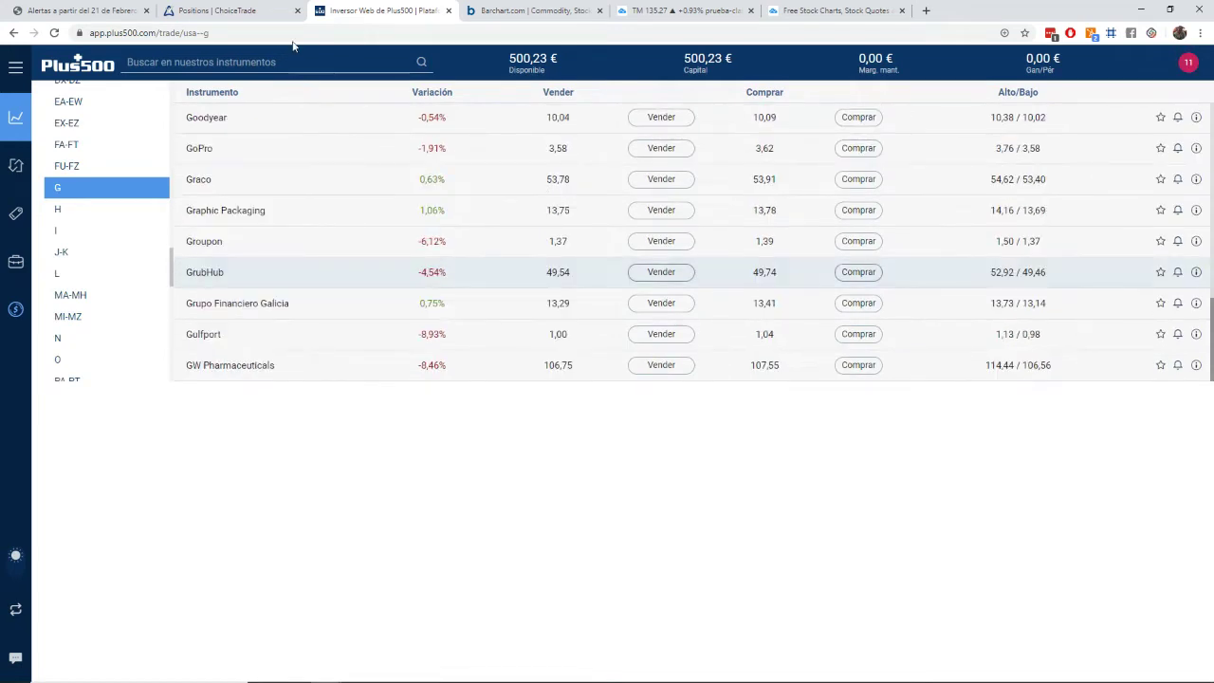
pyautogui.click(202, 62)
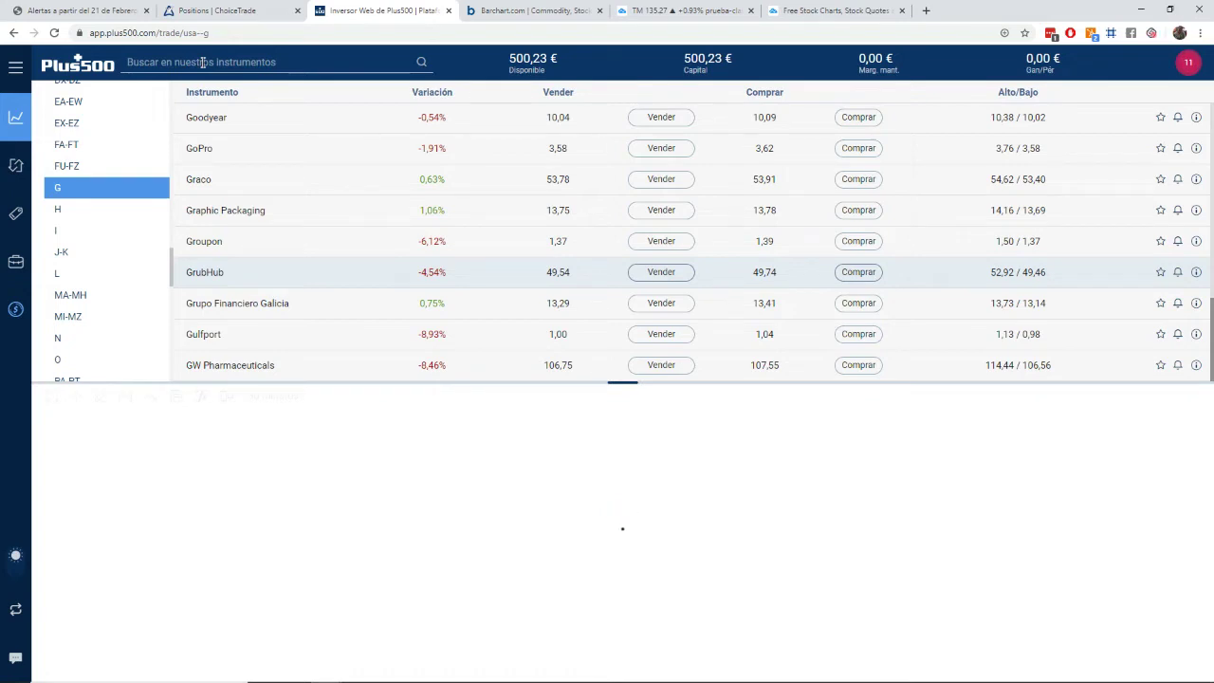
pyautogui.write('tm')
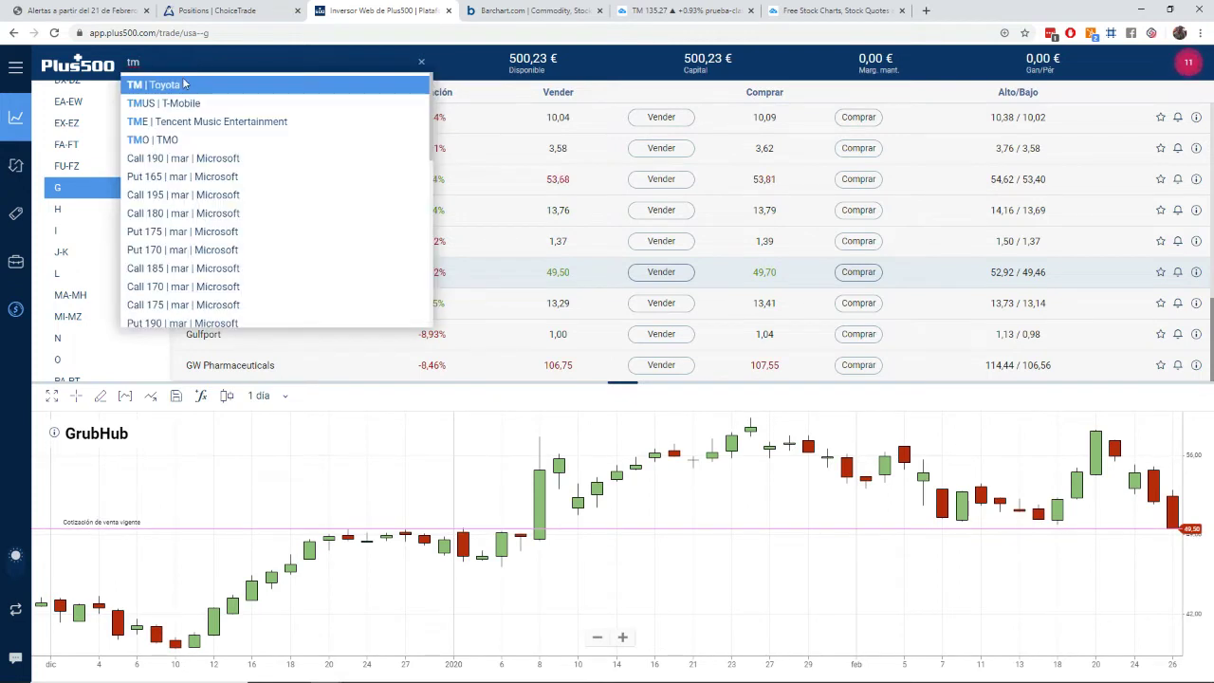
pyautogui.click(185, 85)
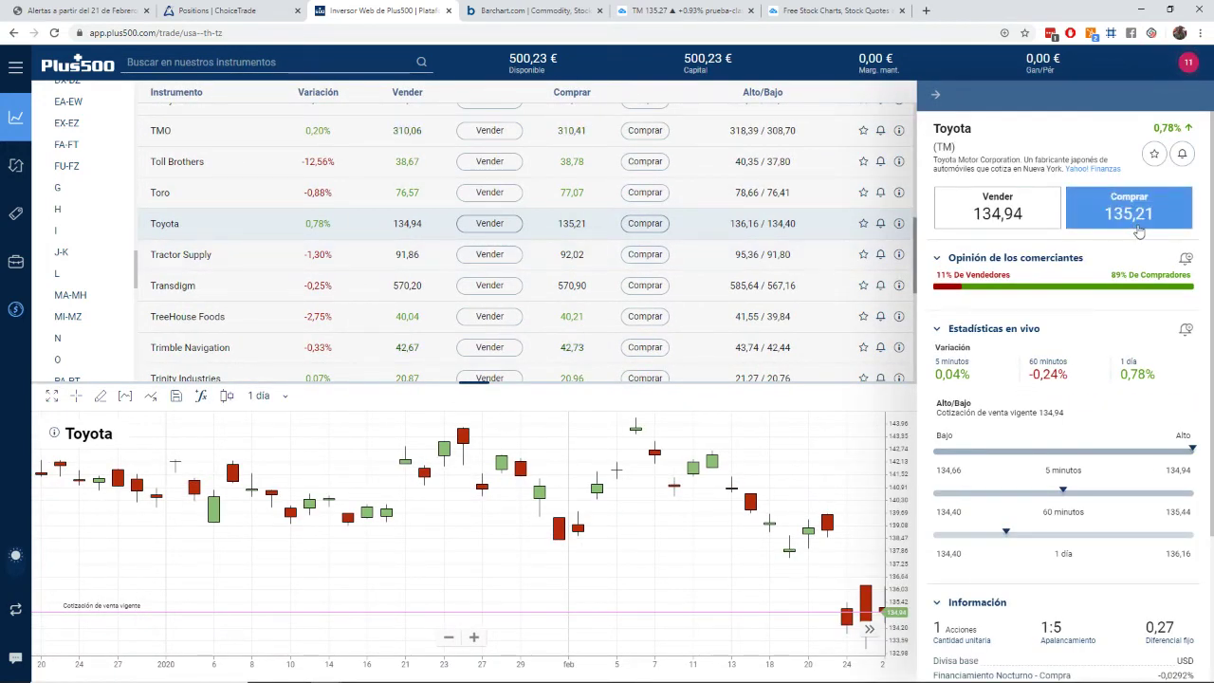
# Start a Toyota buy in Plus500 with quantity 1 instead of 15, then view ChoiceTrade Positions
pyautogui.click(1139, 231)
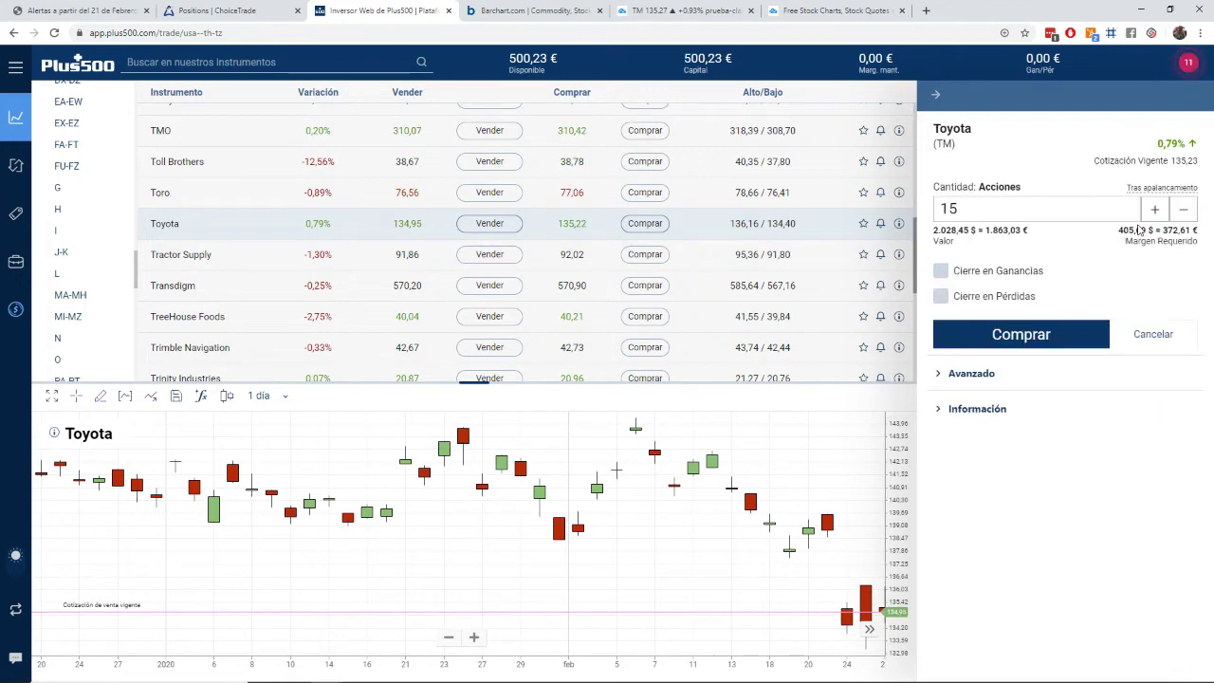
pyautogui.moveTo(969, 207); pyautogui.dragTo(937, 212)
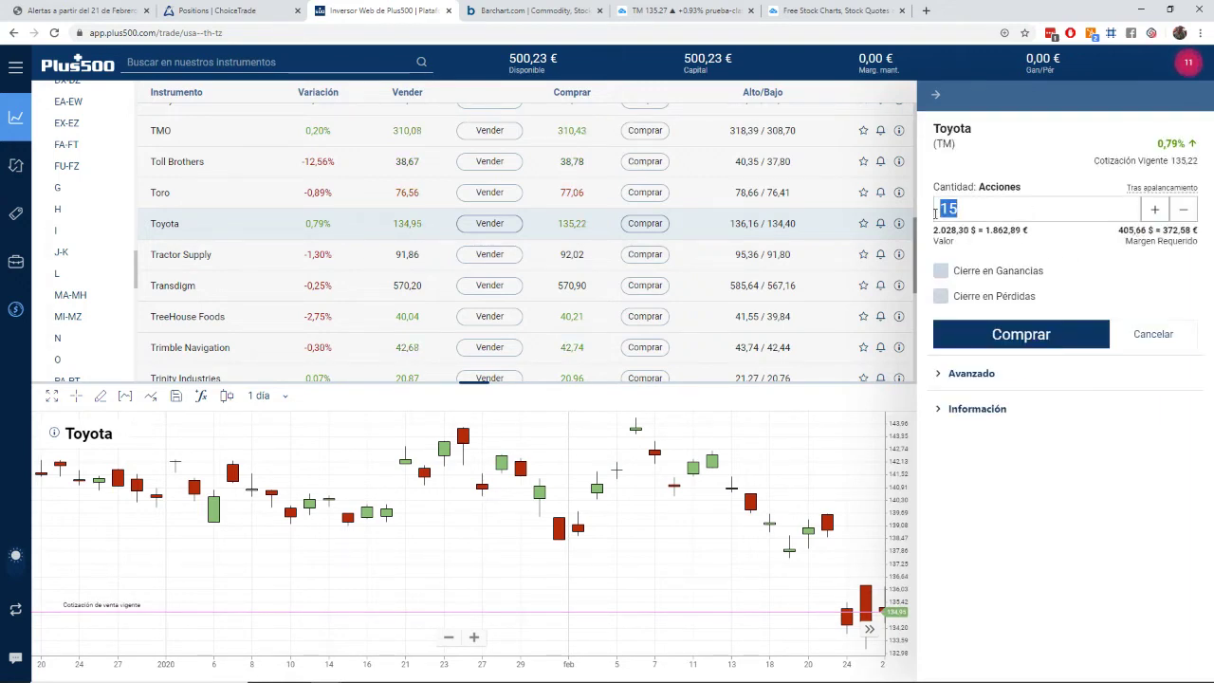
pyautogui.write('1')
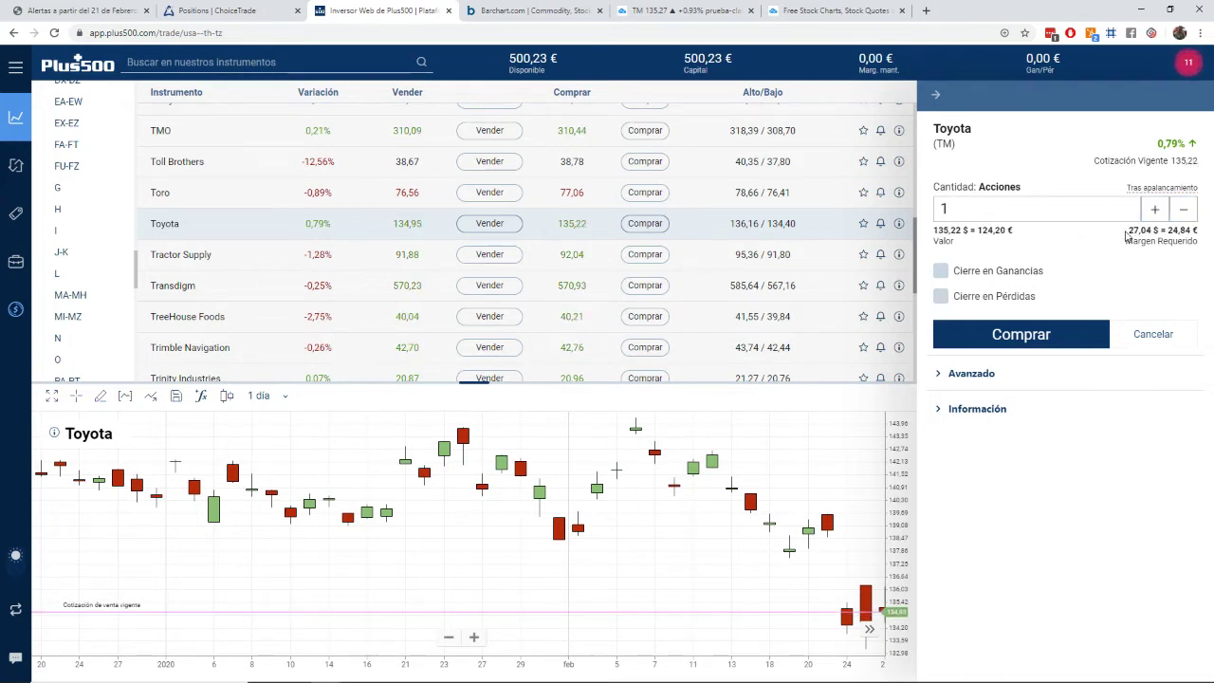
pyautogui.moveTo(1127, 231); pyautogui.dragTo(1157, 237)
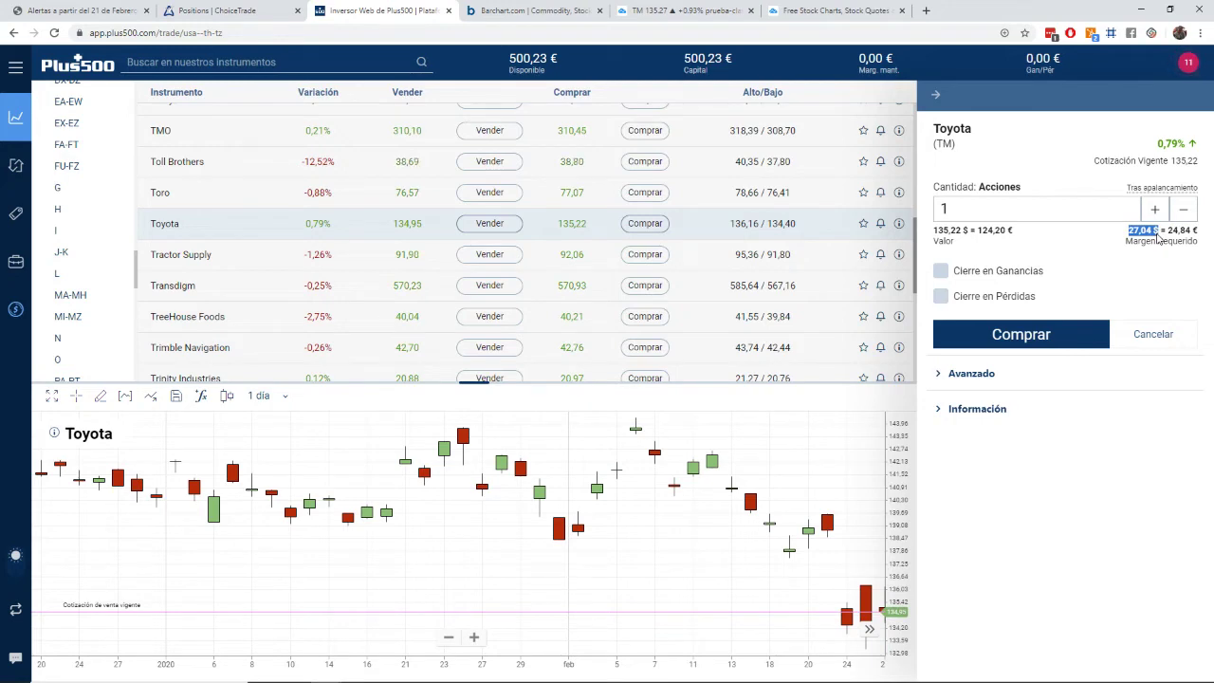
pyautogui.click(257, 10)
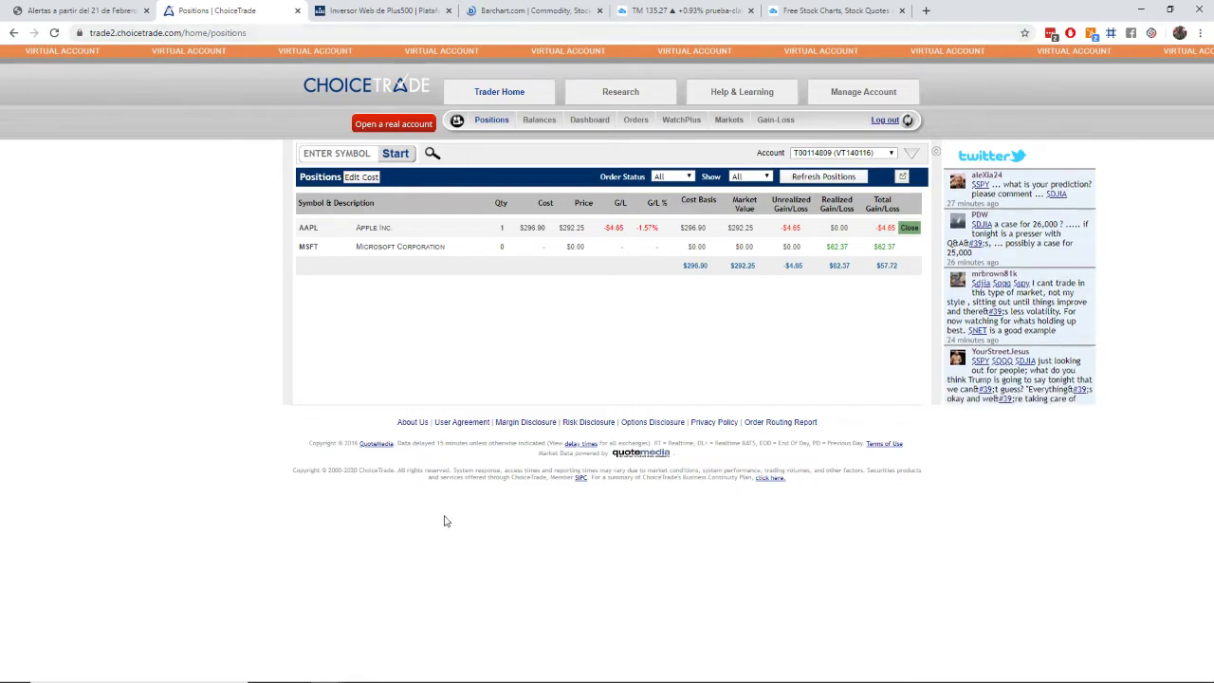
# Glance at thinkorswim, then return to the Plus500 Toyota buy form in the browser
pyautogui.hotkey('alt', 'Tab')
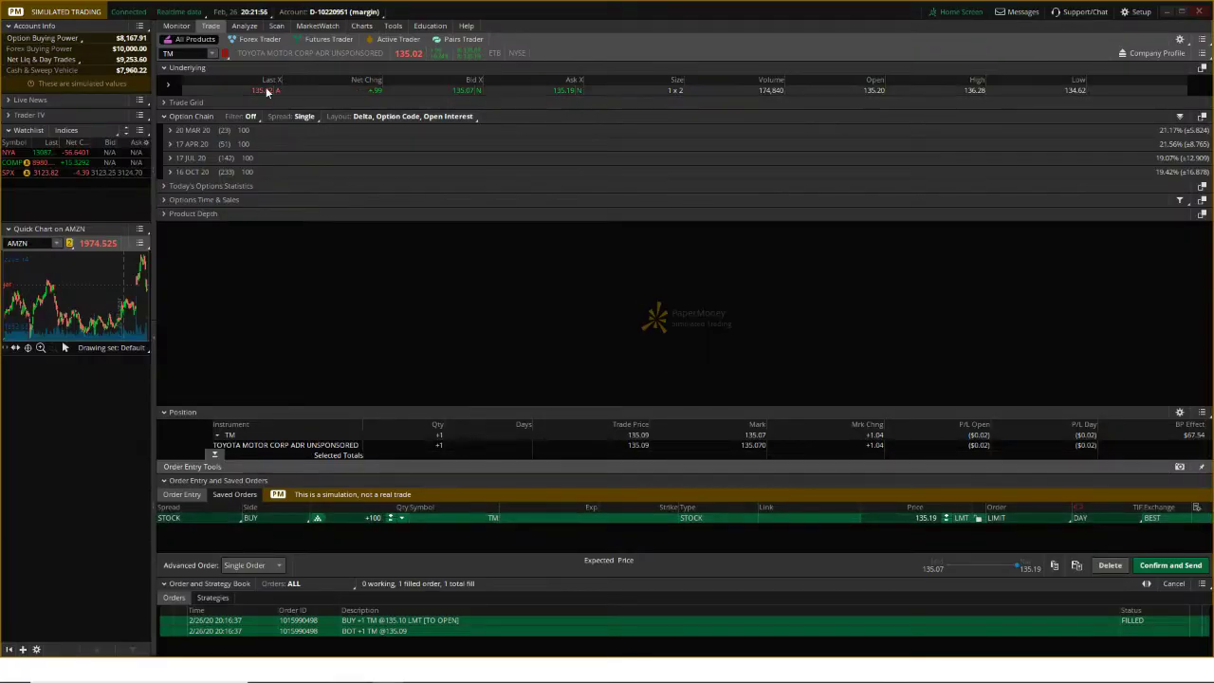
pyautogui.hotkey('alt', 'Tab')
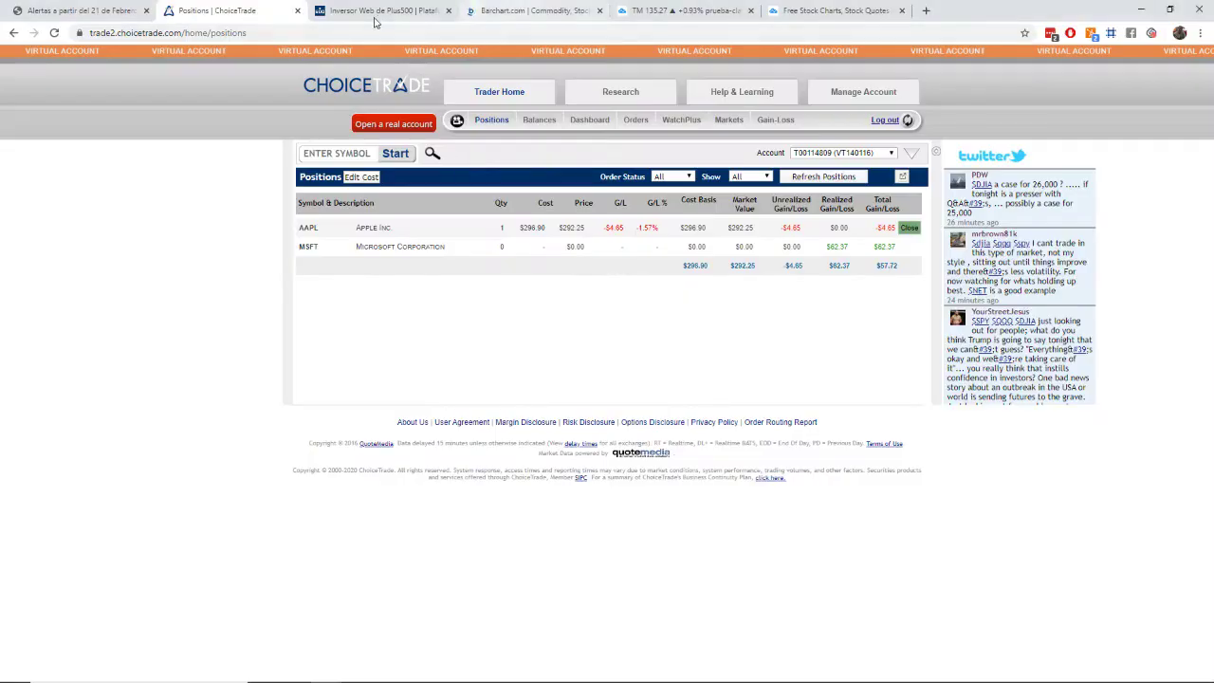
pyautogui.click(379, 10)
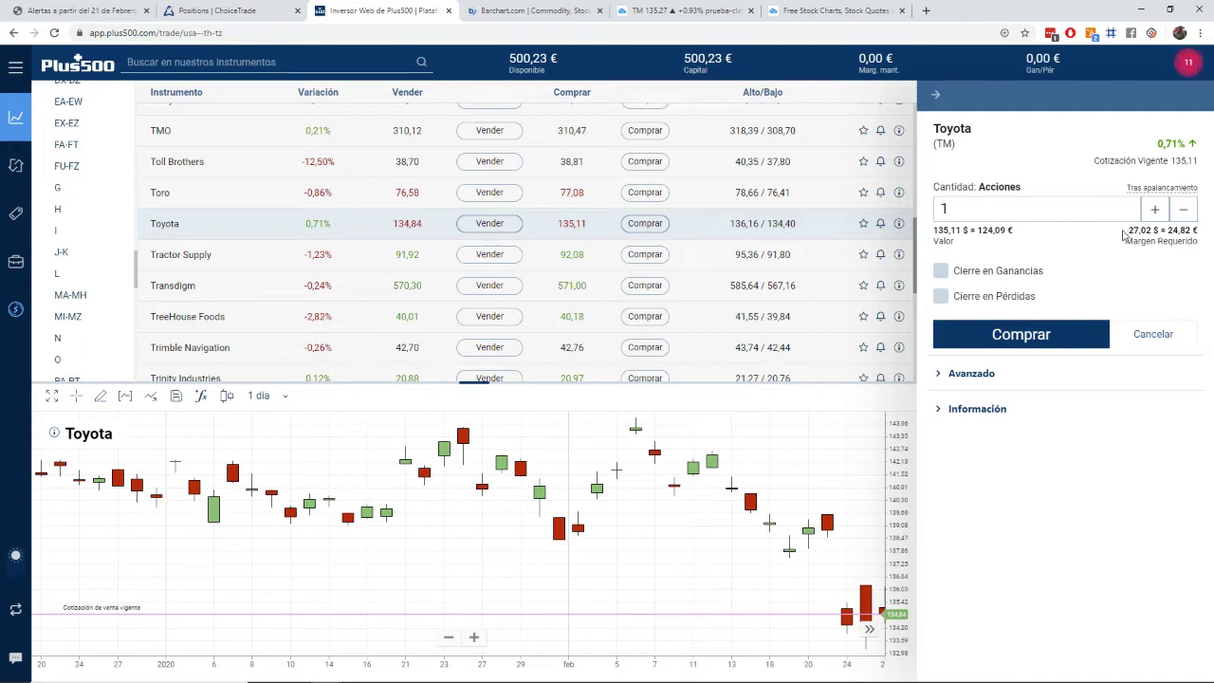
# Review the Toyota quote and 27,02 margin, and check TM's $141.00 alert price
pyautogui.moveTo(1126, 231); pyautogui.dragTo(1159, 237)
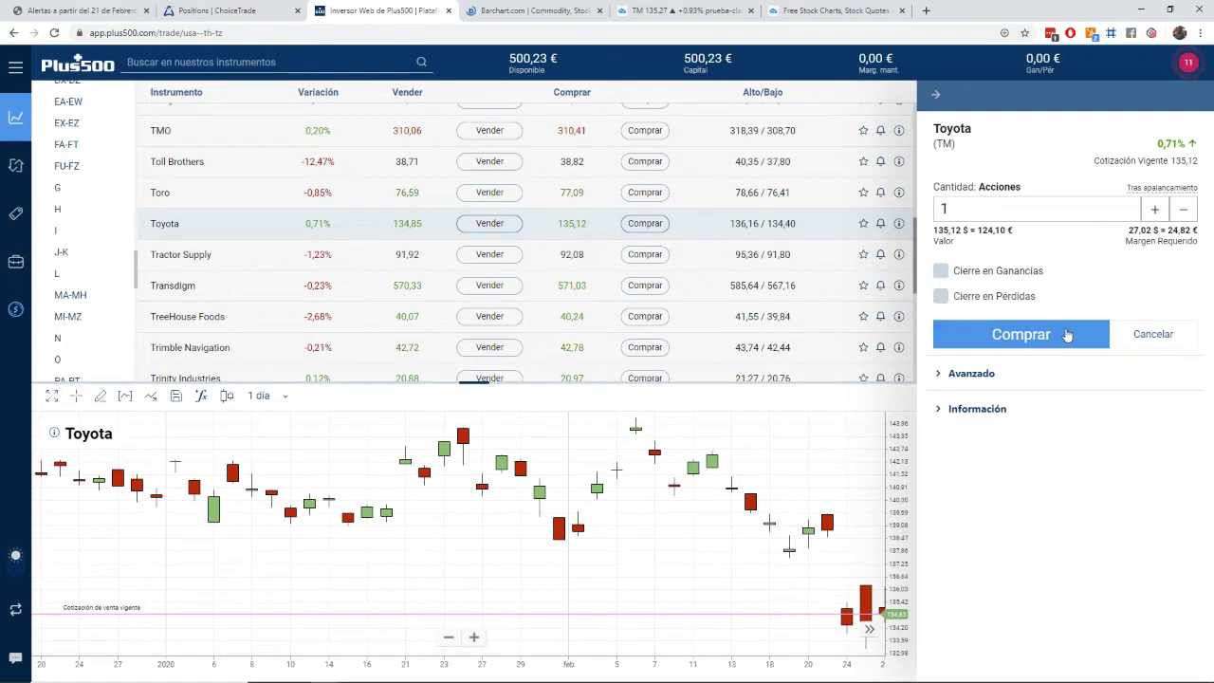
pyautogui.moveTo(1176, 163); pyautogui.dragTo(1192, 178)
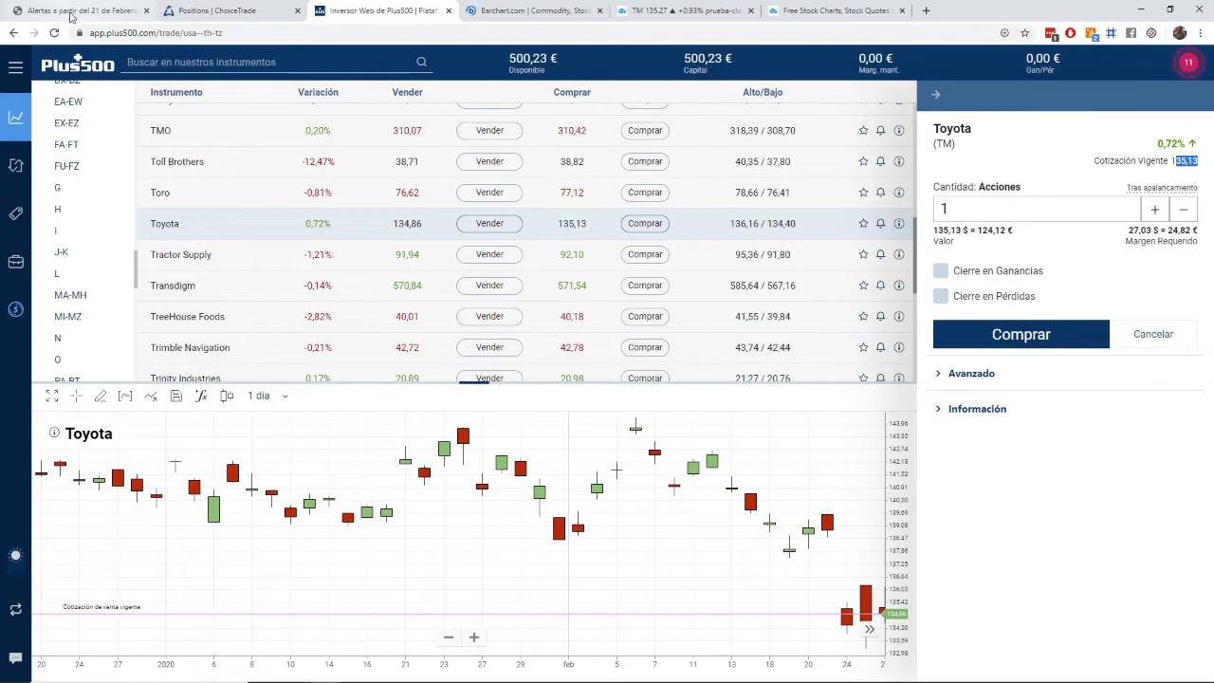
pyautogui.click(71, 10)
pyautogui.moveTo(469, 361); pyautogui.dragTo(499, 364)
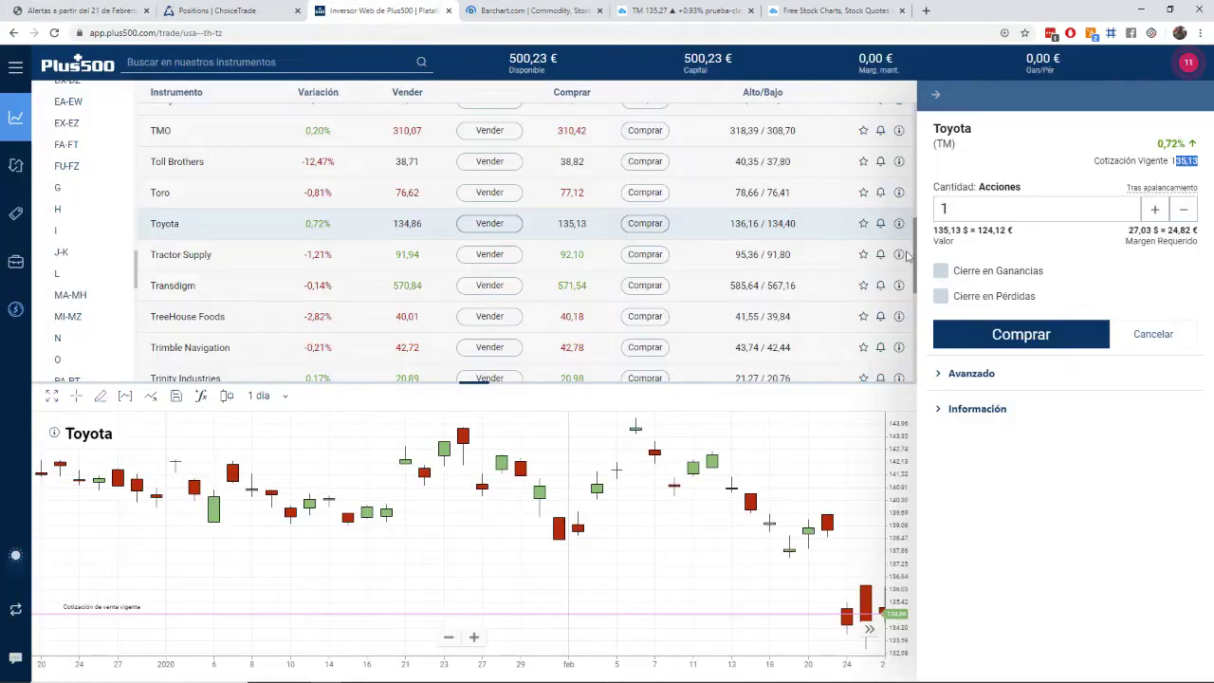
pyautogui.click(422, 13)
# Recheck the 27,03 margin and 135,15 quote, then buy 1 Toyota share
pyautogui.moveTo(1124, 236); pyautogui.dragTo(1200, 247)
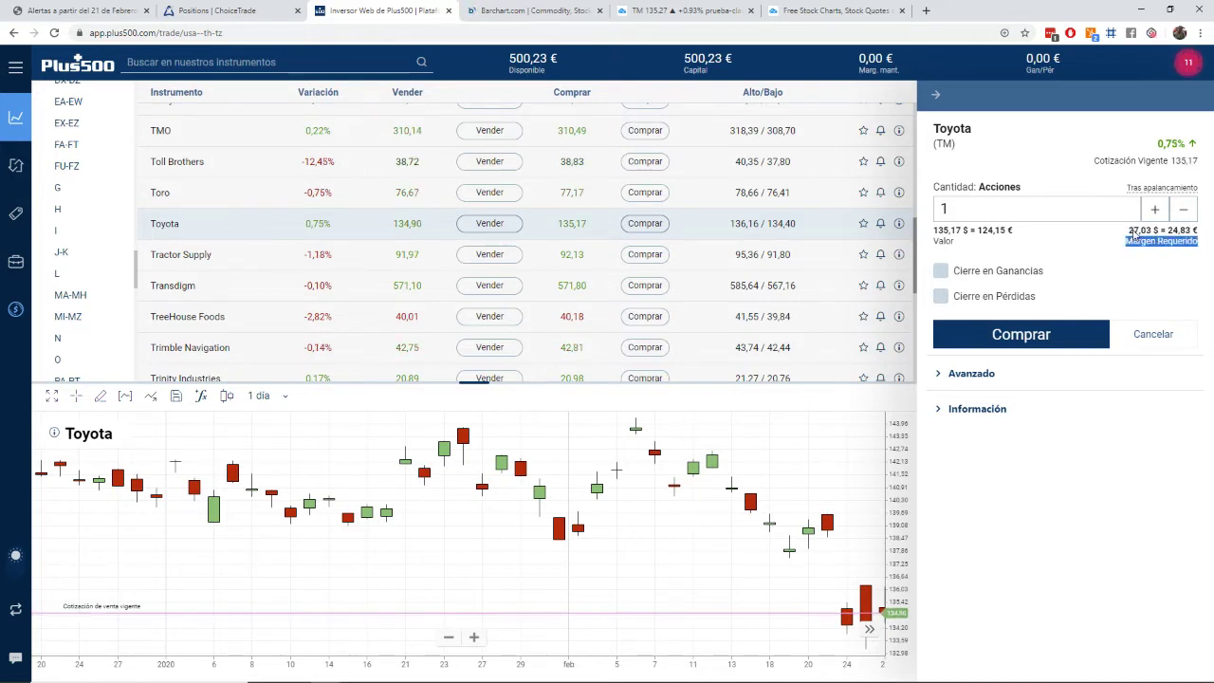
pyautogui.moveTo(1128, 232)
pyautogui.mouseDown()
pyautogui.moveTo(1150, 233)
pyautogui.moveTo(1145, 242)
pyautogui.mouseUp()
pyautogui.moveTo(1175, 161); pyautogui.dragTo(1200, 161)
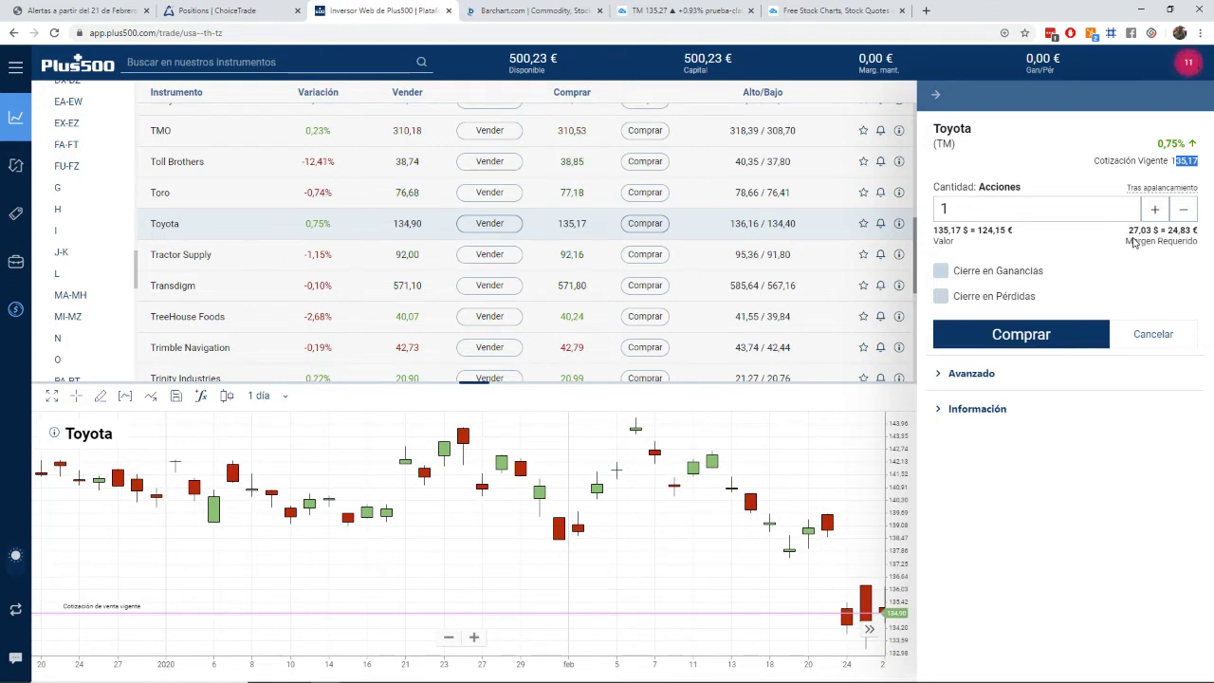
pyautogui.click(1048, 335)
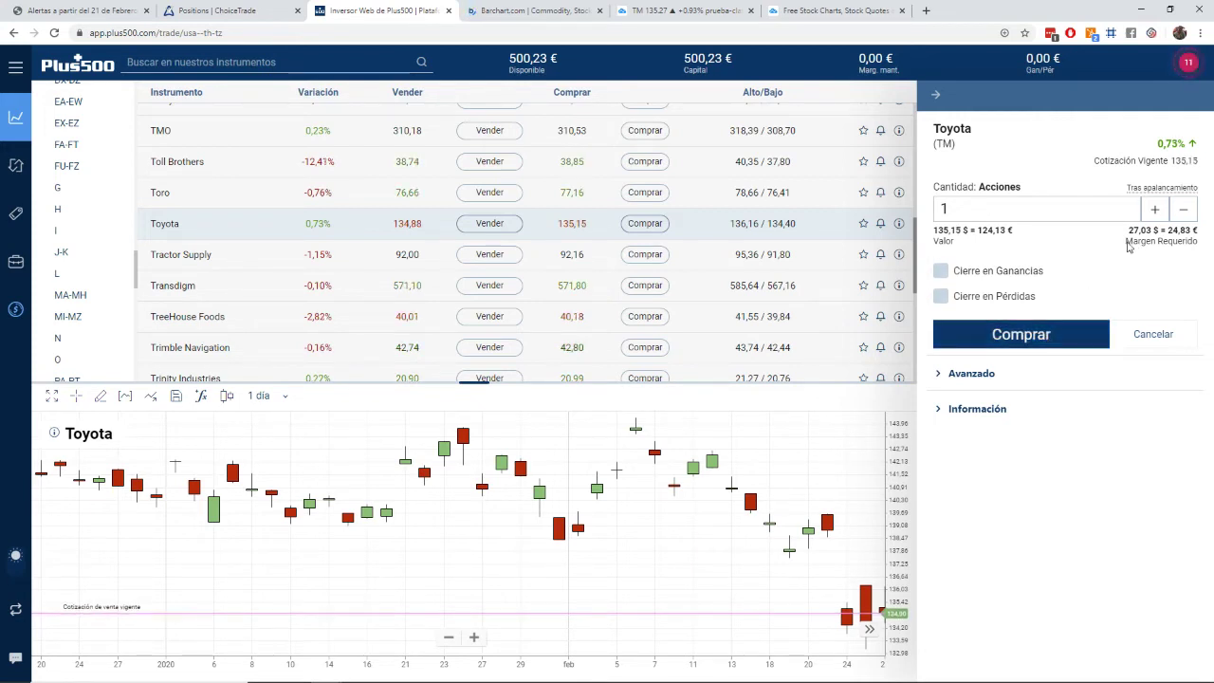
pyautogui.doubleClick(1183, 161)
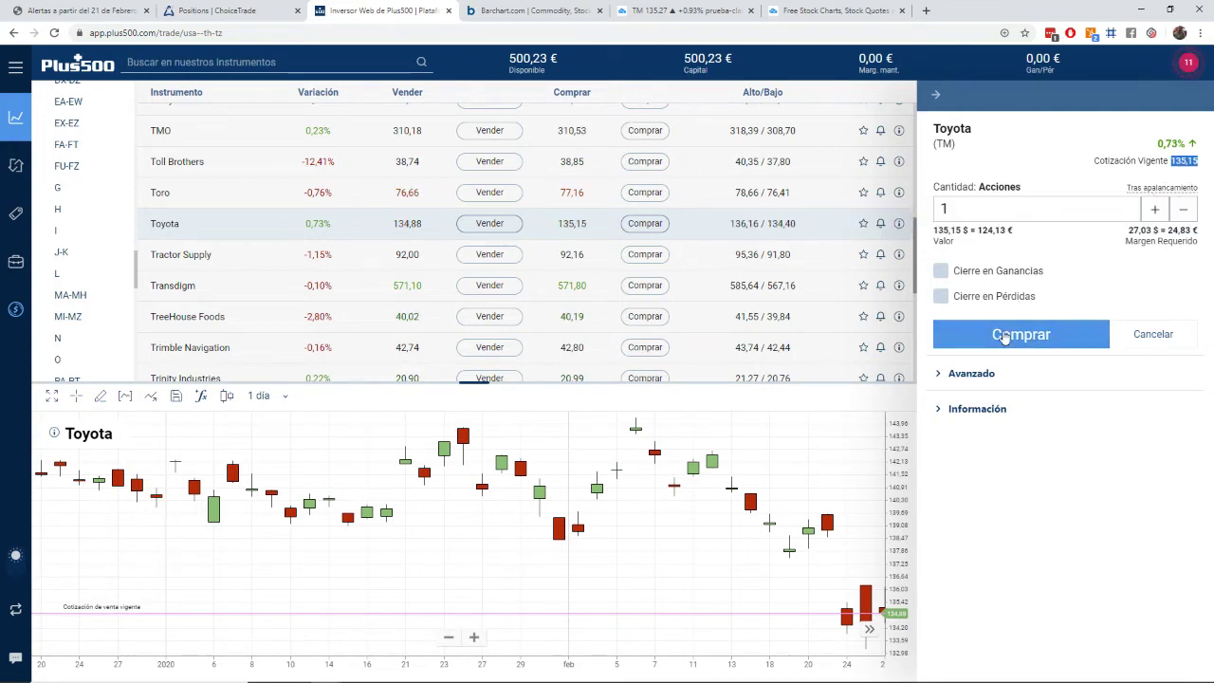
pyautogui.click(1005, 336)
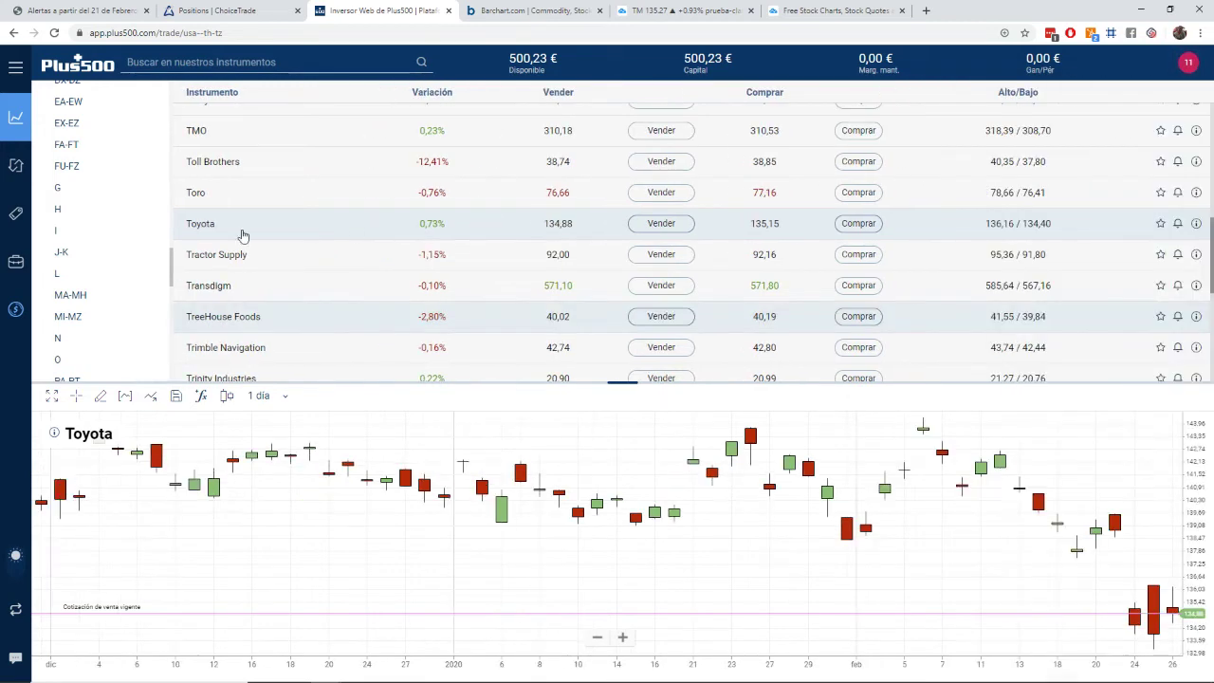
# Close the Toyota buy position from the Posiciones Abiertas list
pyautogui.click(22, 167)
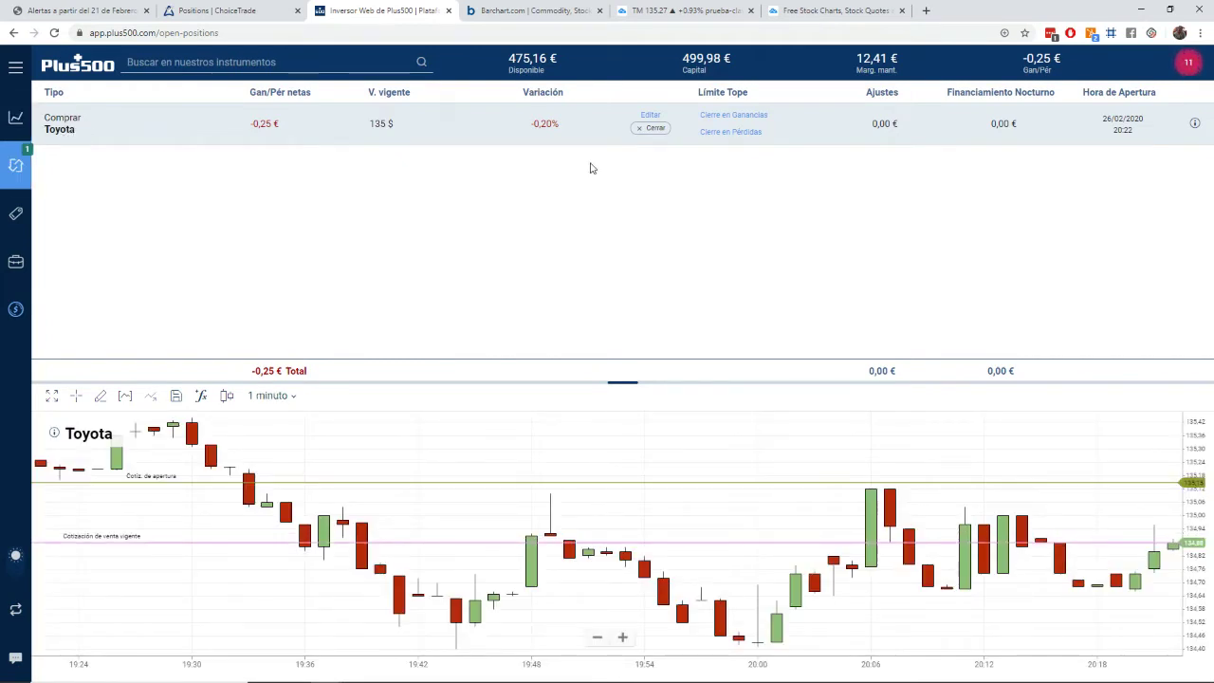
pyautogui.click(651, 127)
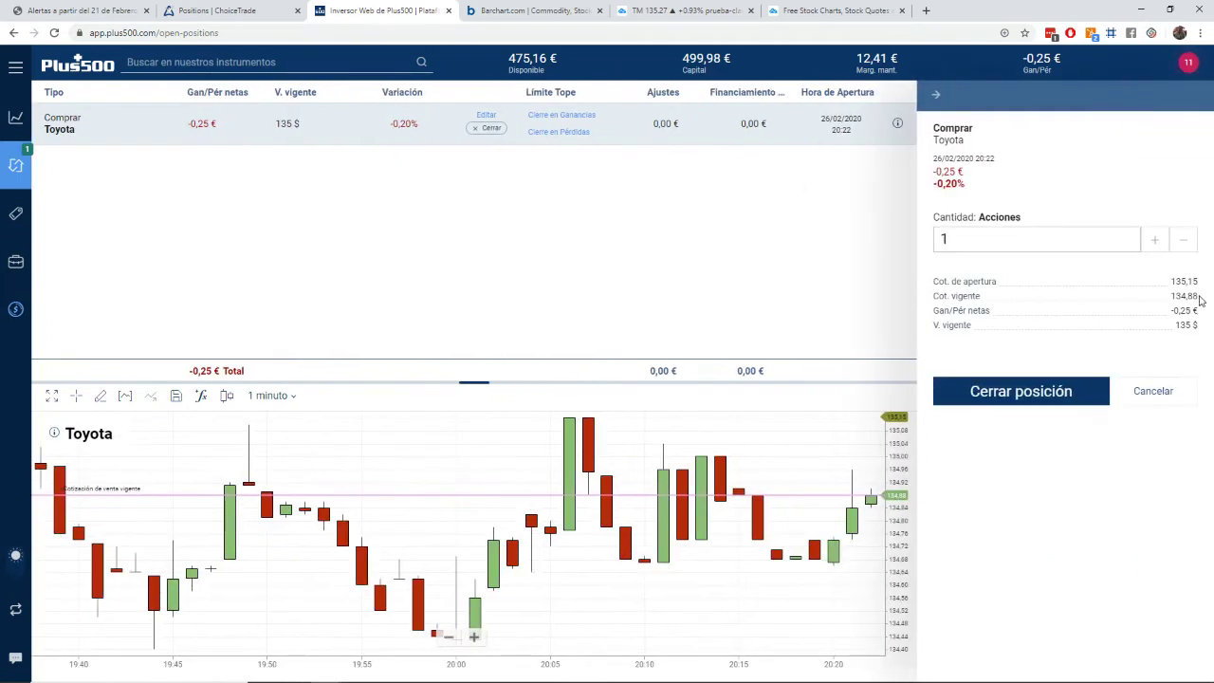
pyautogui.click(1064, 399)
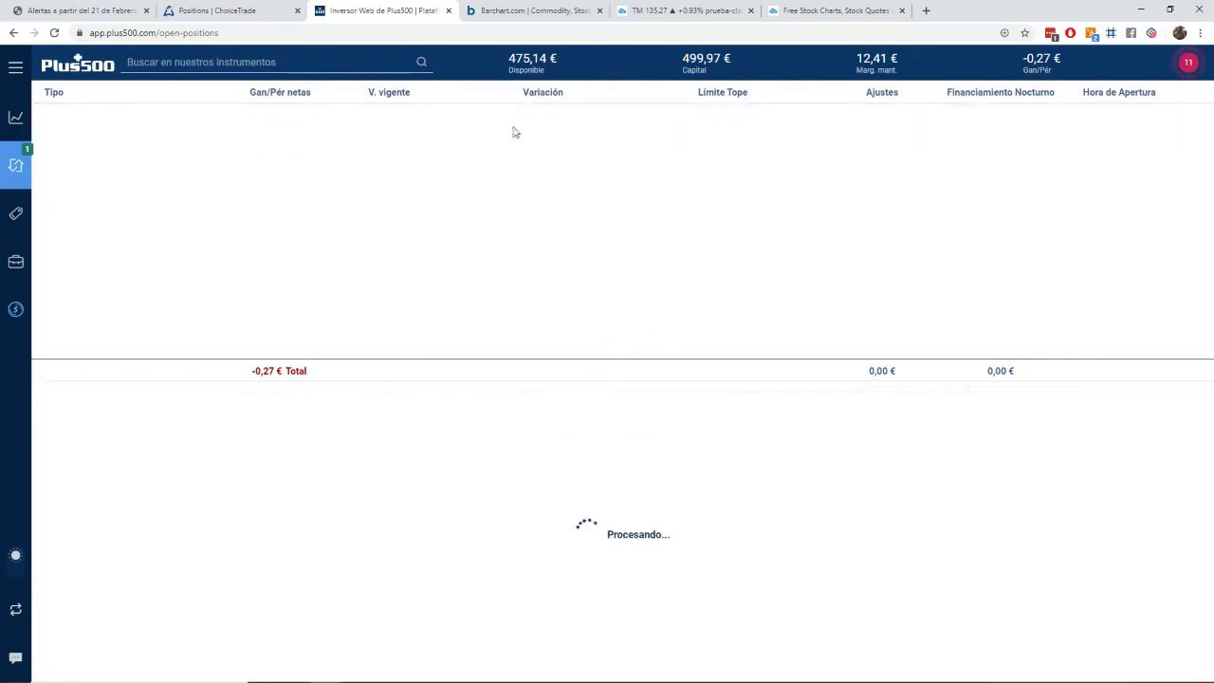
pyautogui.hotkey('alt', 'Tab')
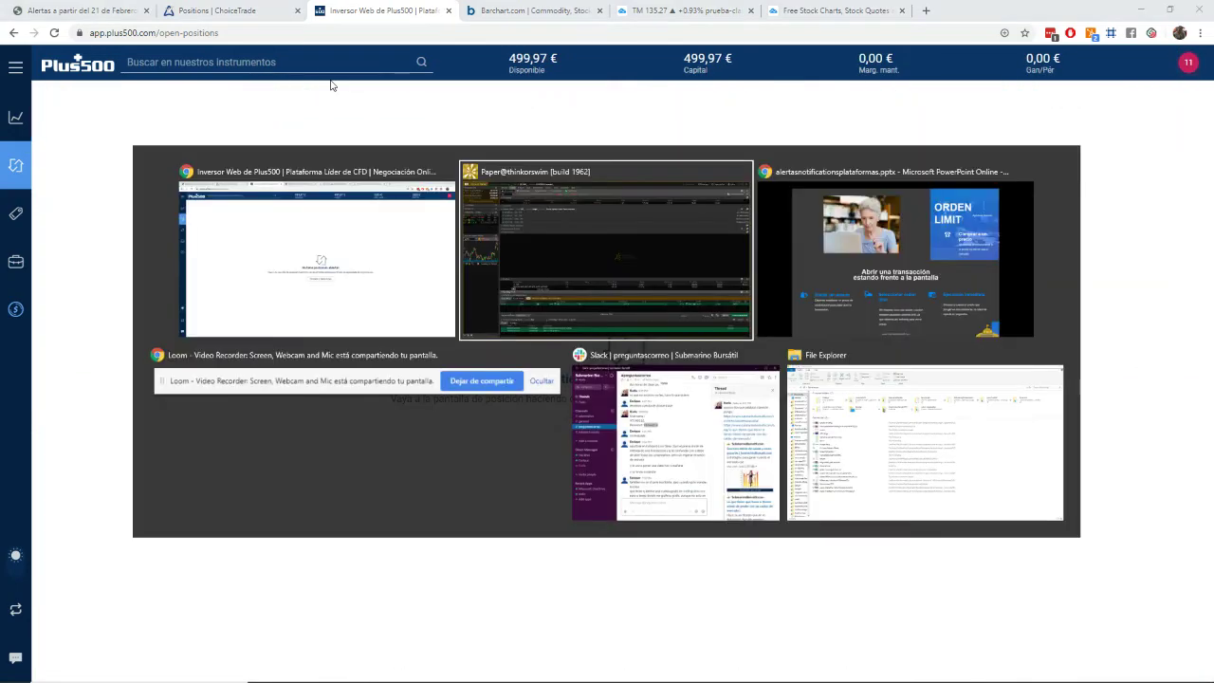
# Return to the PowerPoint slideshow after checking the alerts table, and advance from the ORDEN LIMIT slide to ORDEN STOP
pyautogui.hotkey('alt', 'Tab')
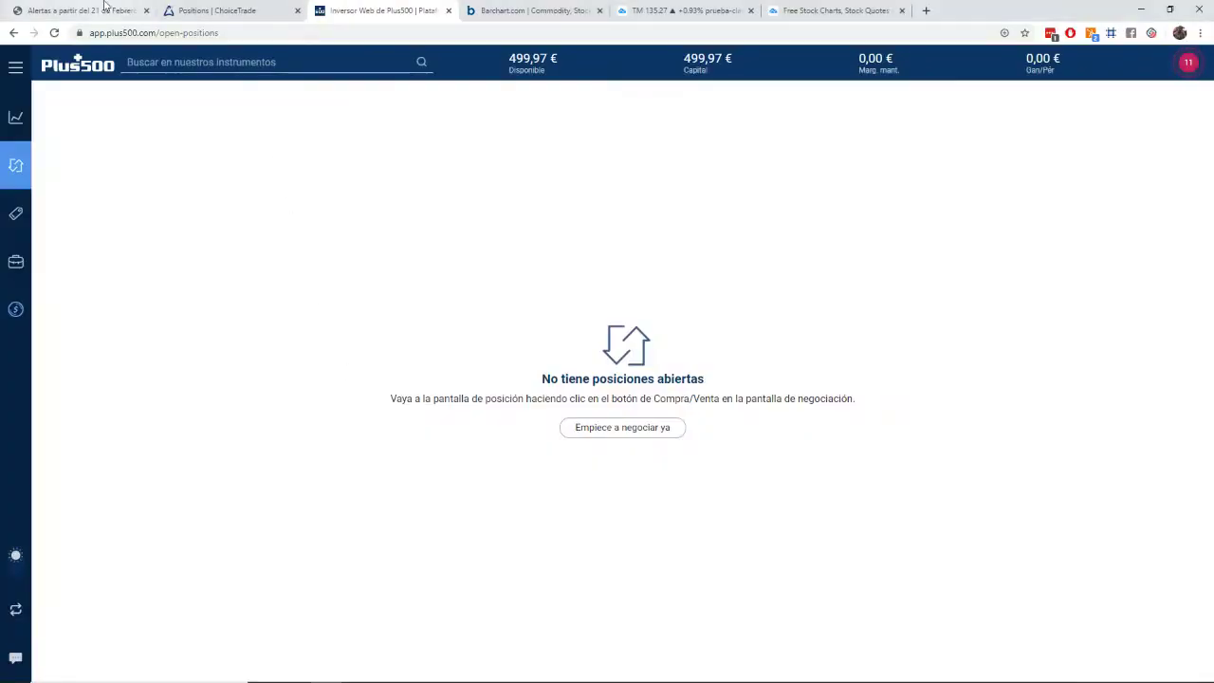
pyautogui.click(104, 7)
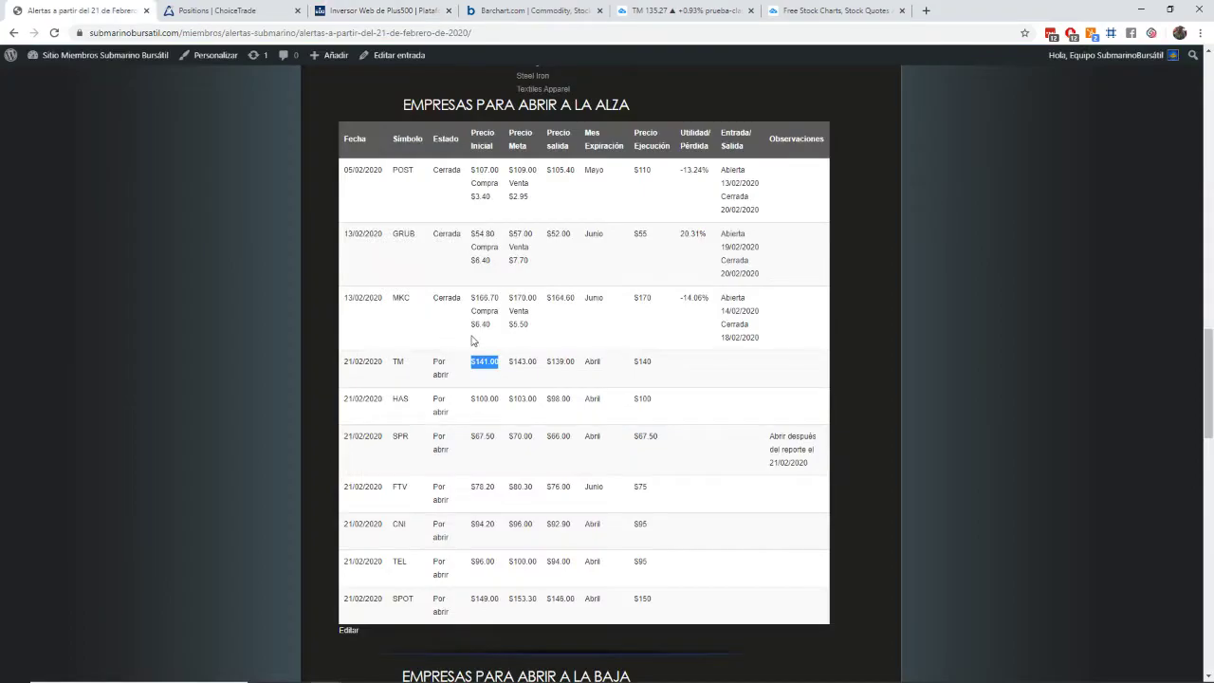
pyautogui.hotkey('alt', 'Tab')
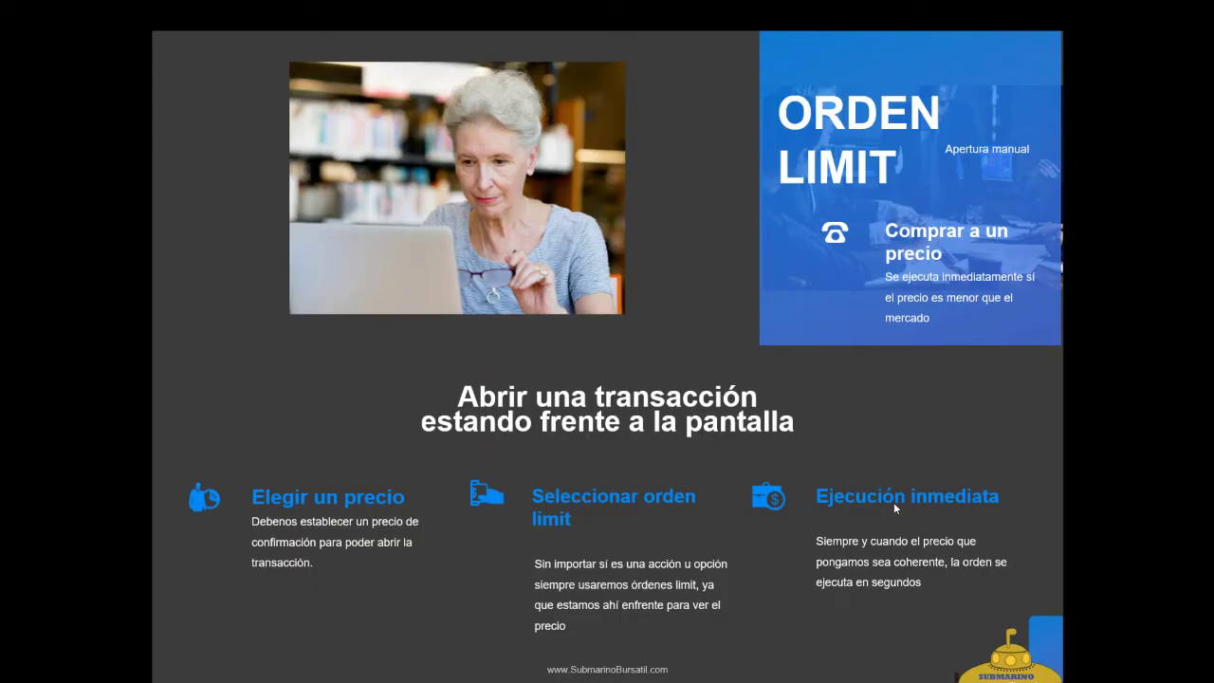
pyautogui.hotkey('alt', 'Tab')
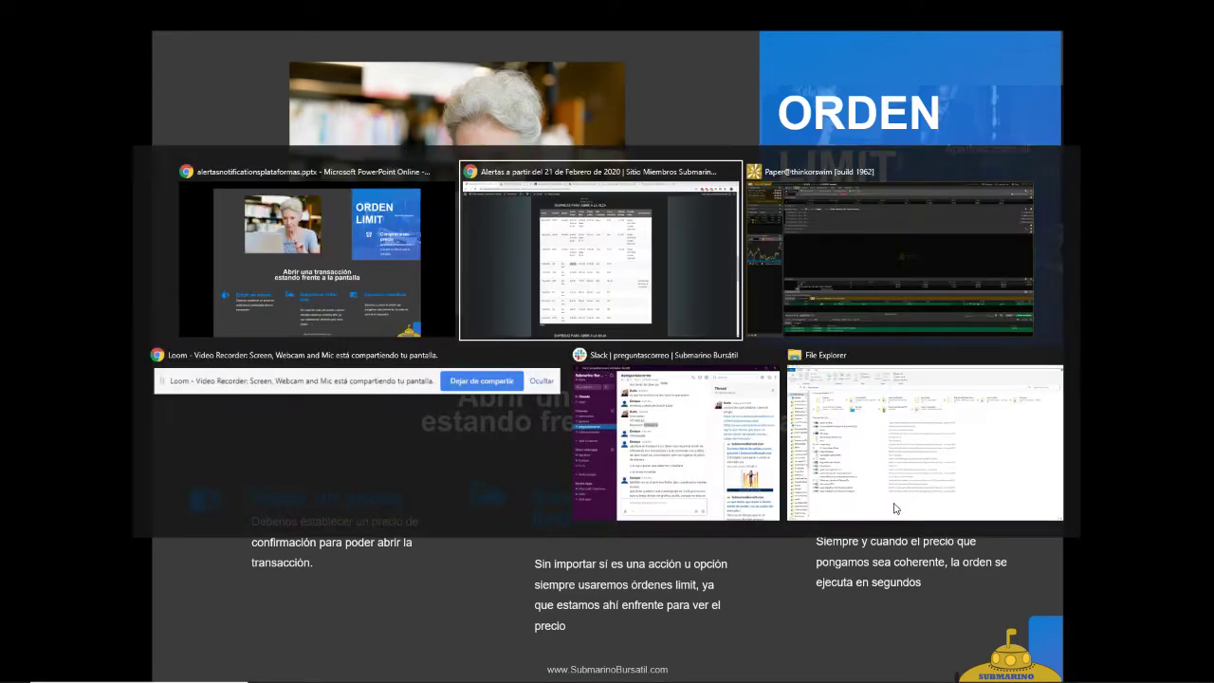
pyautogui.hotkey('alt', 'Tab')
pyautogui.hotkey('alt', 'Tab')
pyautogui.hotkey('alt', 'Tab')
pyautogui.hotkey('alt', 'Tab')
pyautogui.hotkey('alt', 'Tab')
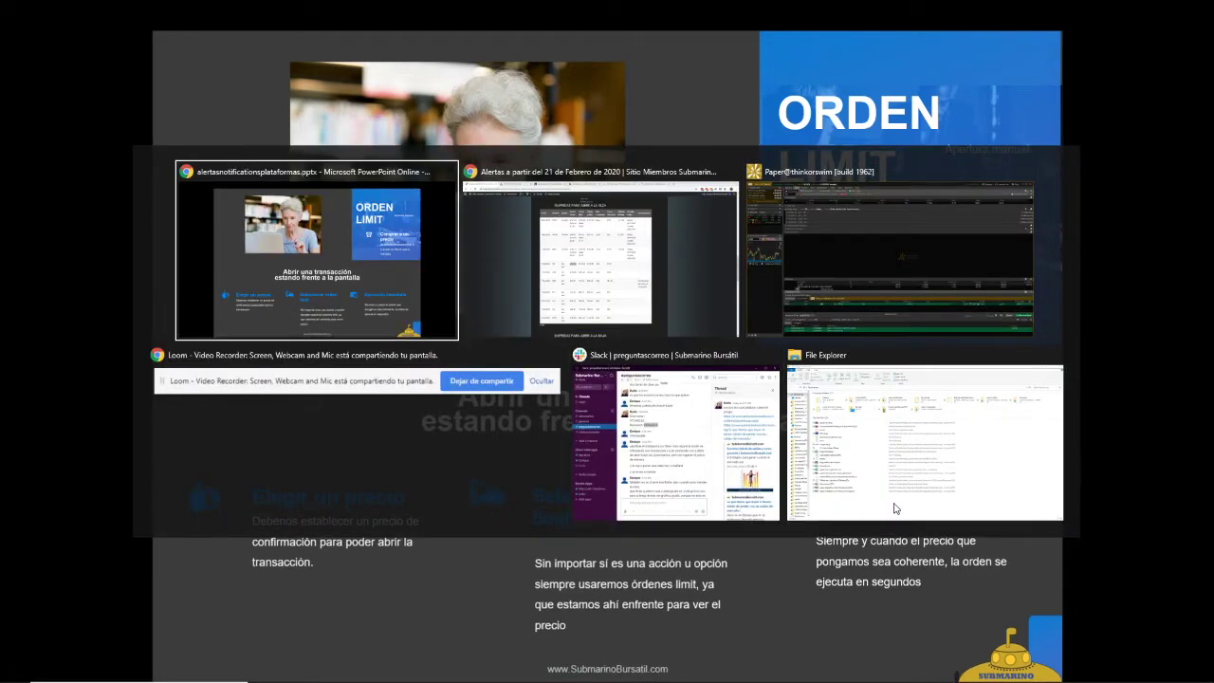
pyautogui.press('Right')
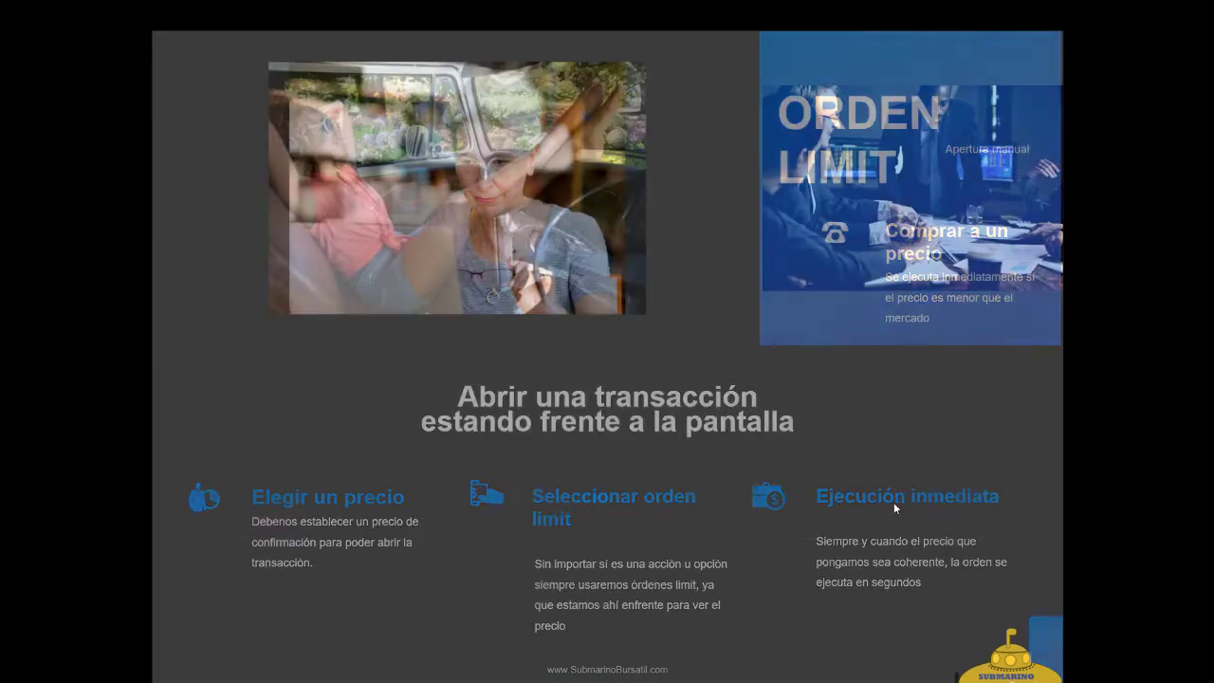
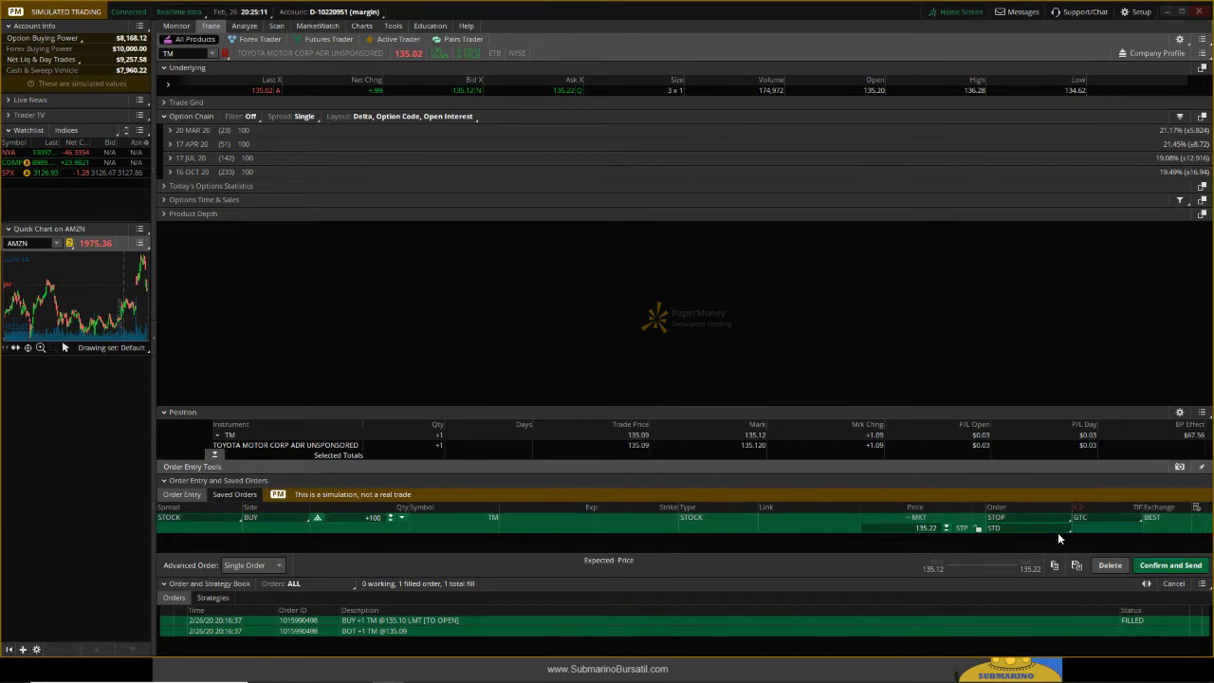
# Switch from thinkorswim to the trade alerts page
pyautogui.hotkey('alt', 'Tab')
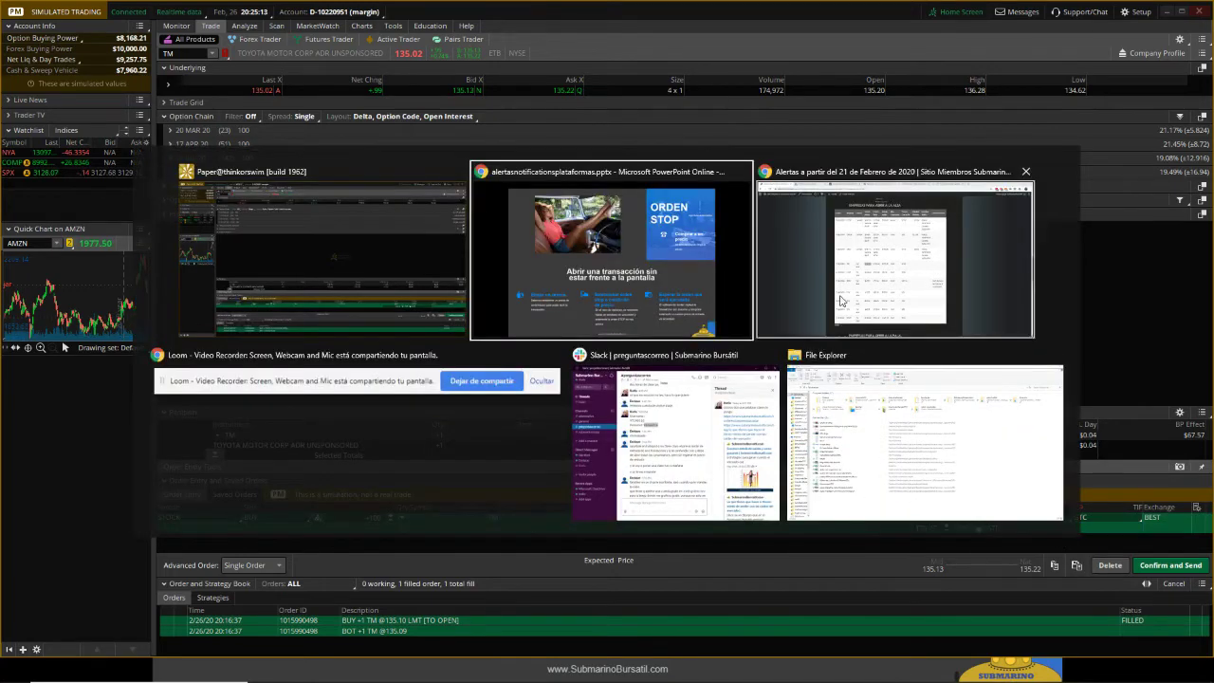
# Using TM's $141.00 alert price, change the stop order to 1 share at 141.00 and send it
pyautogui.click(839, 301)
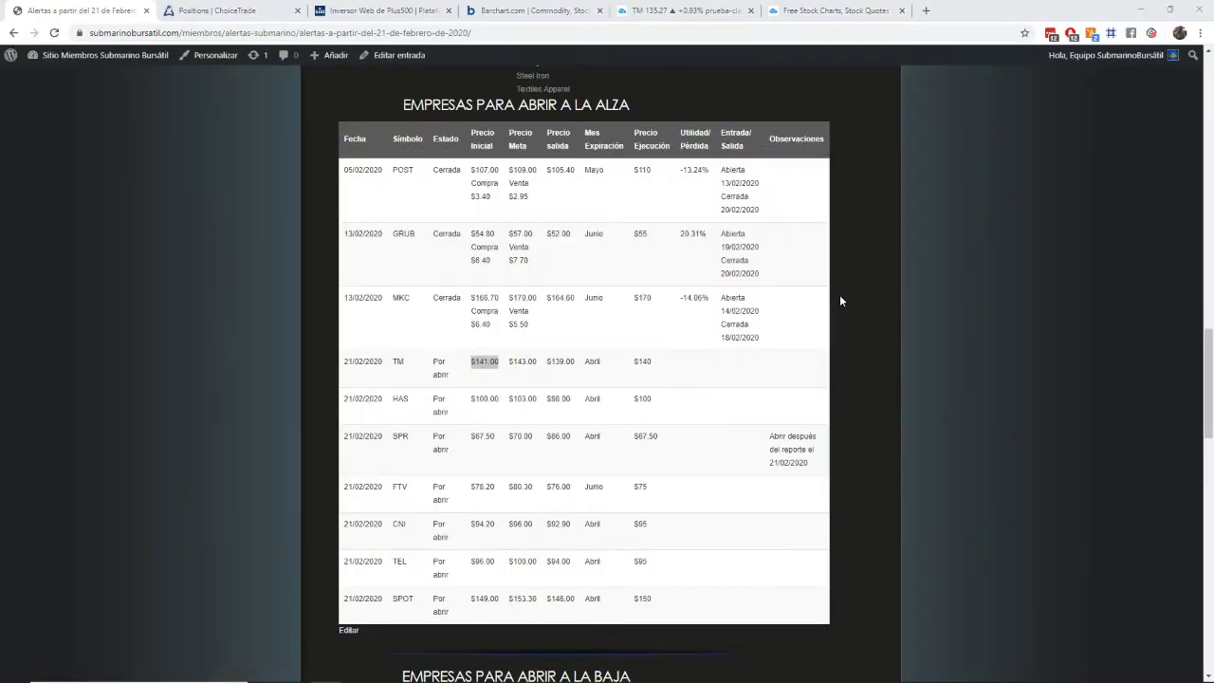
pyautogui.doubleClick(484, 364)
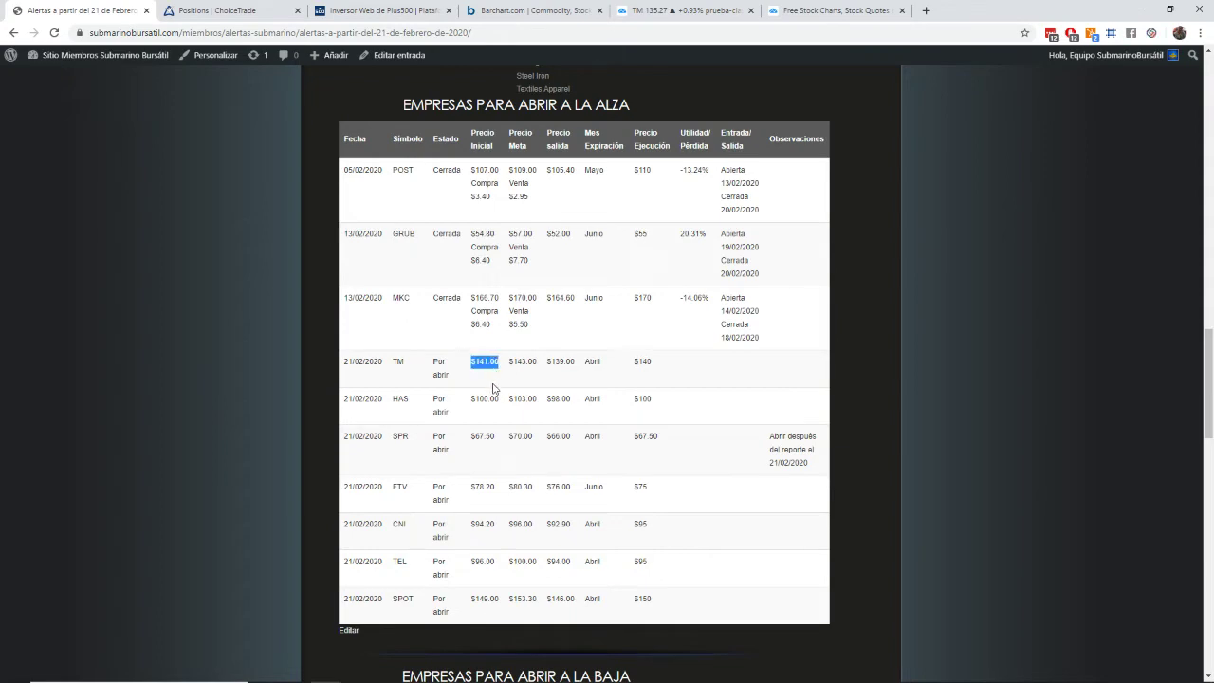
pyautogui.hotkey('alt', 'Tab')
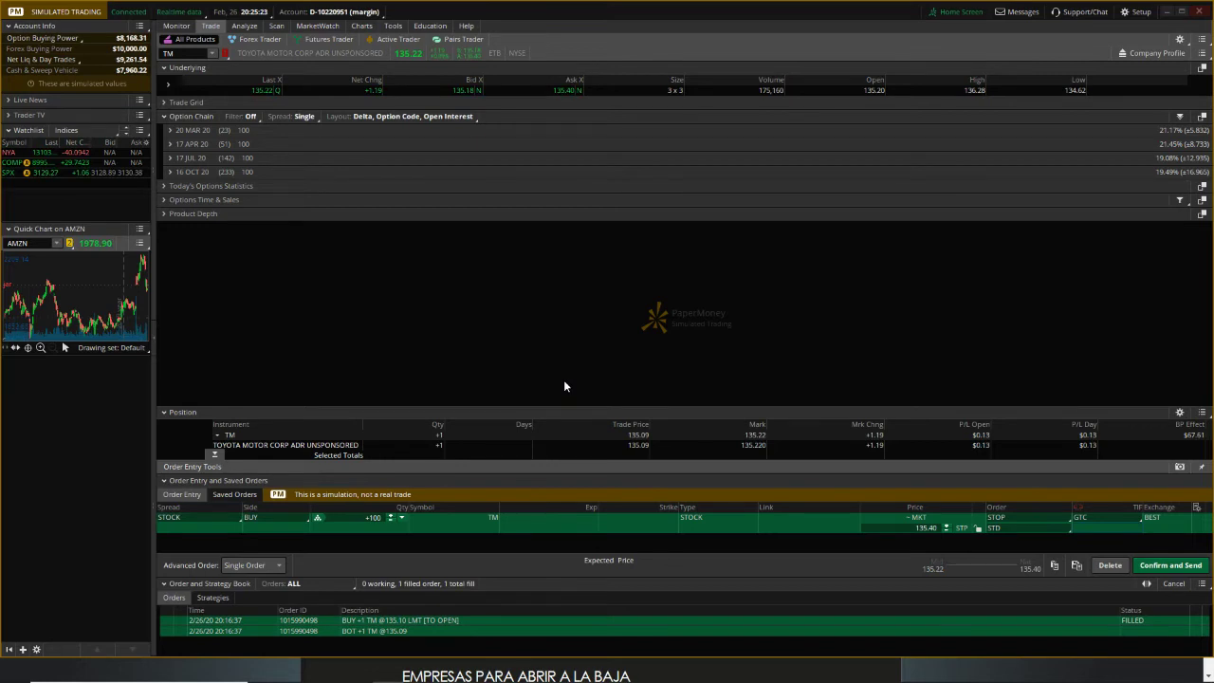
pyautogui.click(901, 527)
pyautogui.press('BackSpace')
pyautogui.click(375, 517)
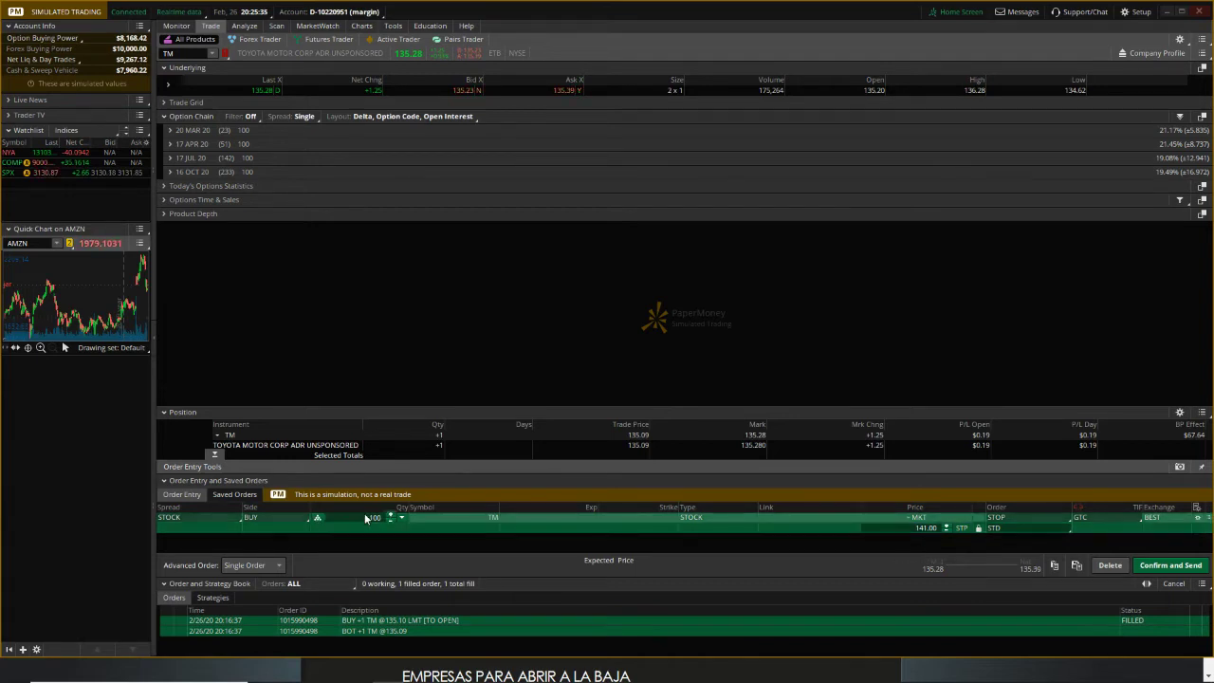
pyautogui.write('1')
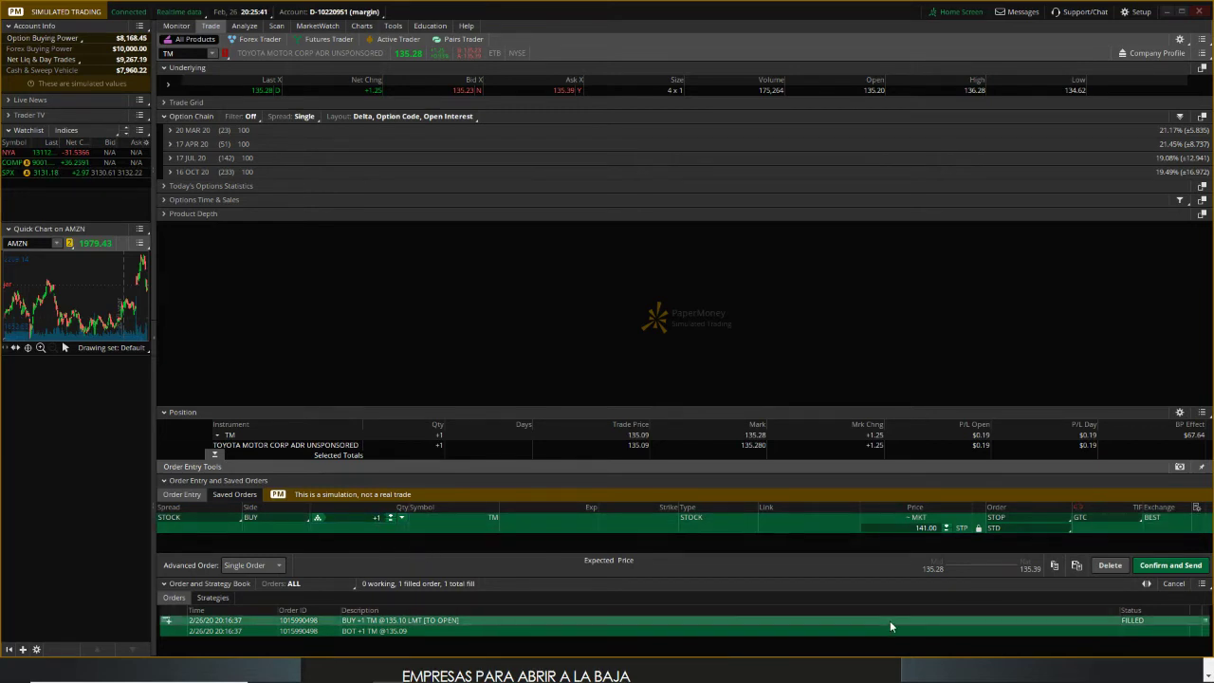
pyautogui.click(1155, 572)
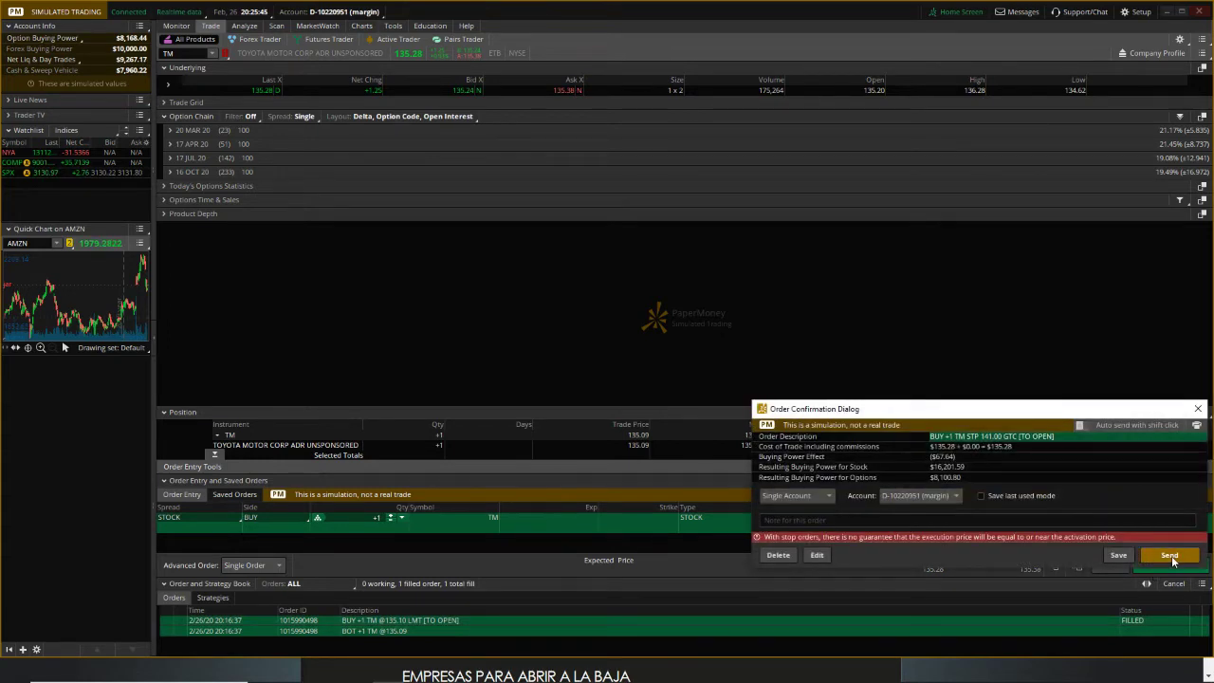
pyautogui.click(1171, 557)
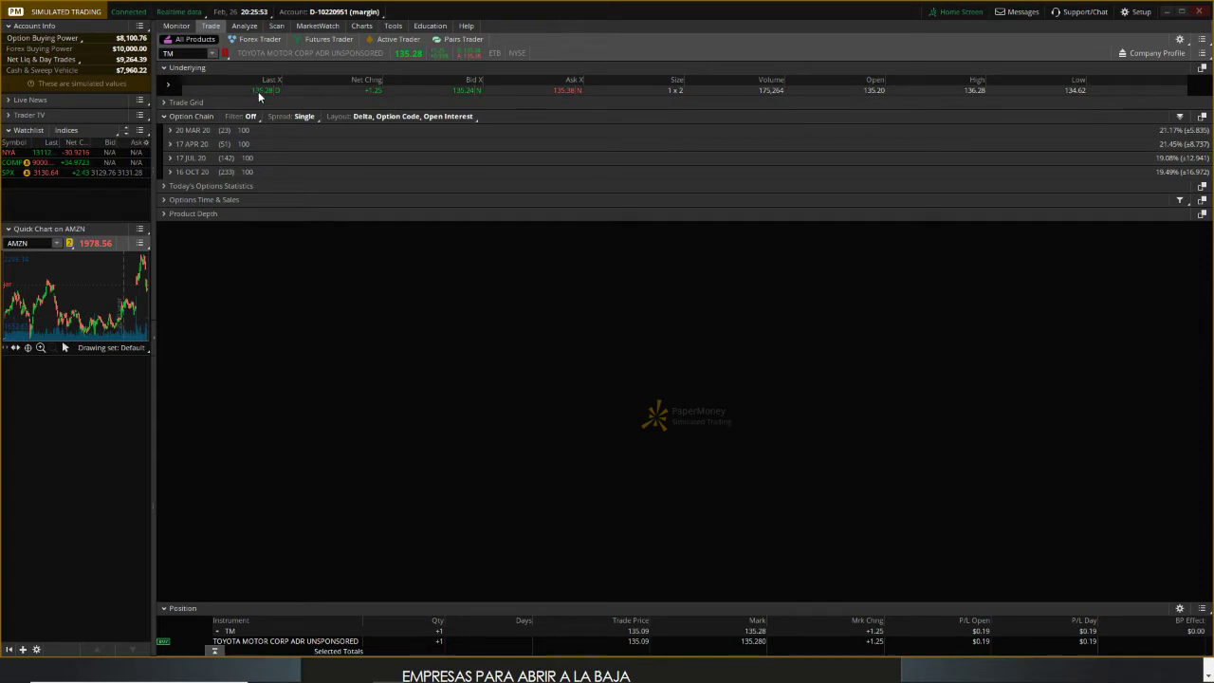
# View the TM chart, then Monitor > Activity and Positions showing the working +1 TM stop at 141.00
pyautogui.click(362, 26)
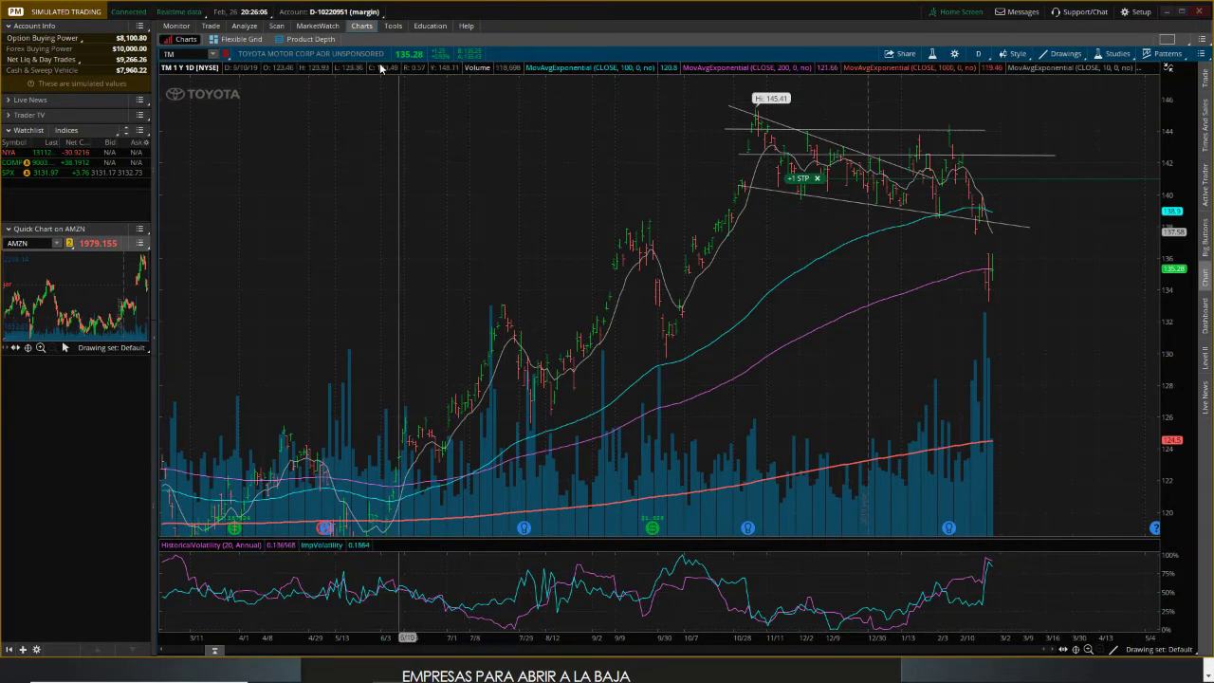
pyautogui.click(185, 29)
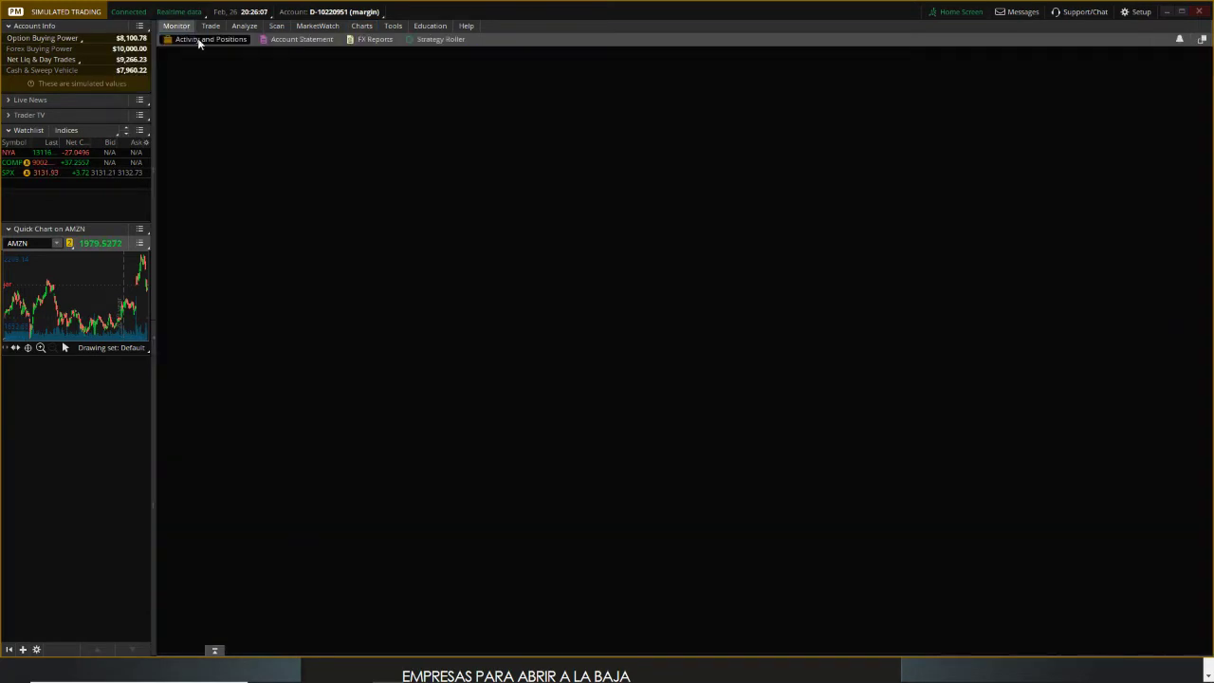
pyautogui.click(199, 41)
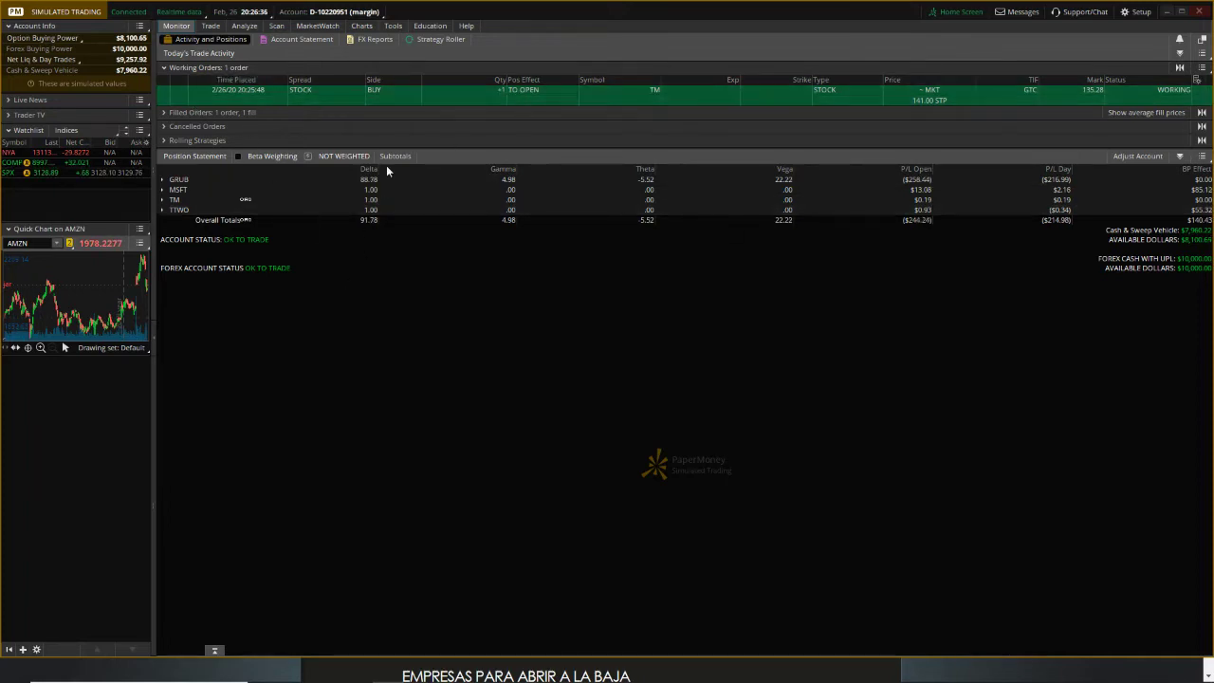
pyautogui.hotkey('alt', 'Tab')
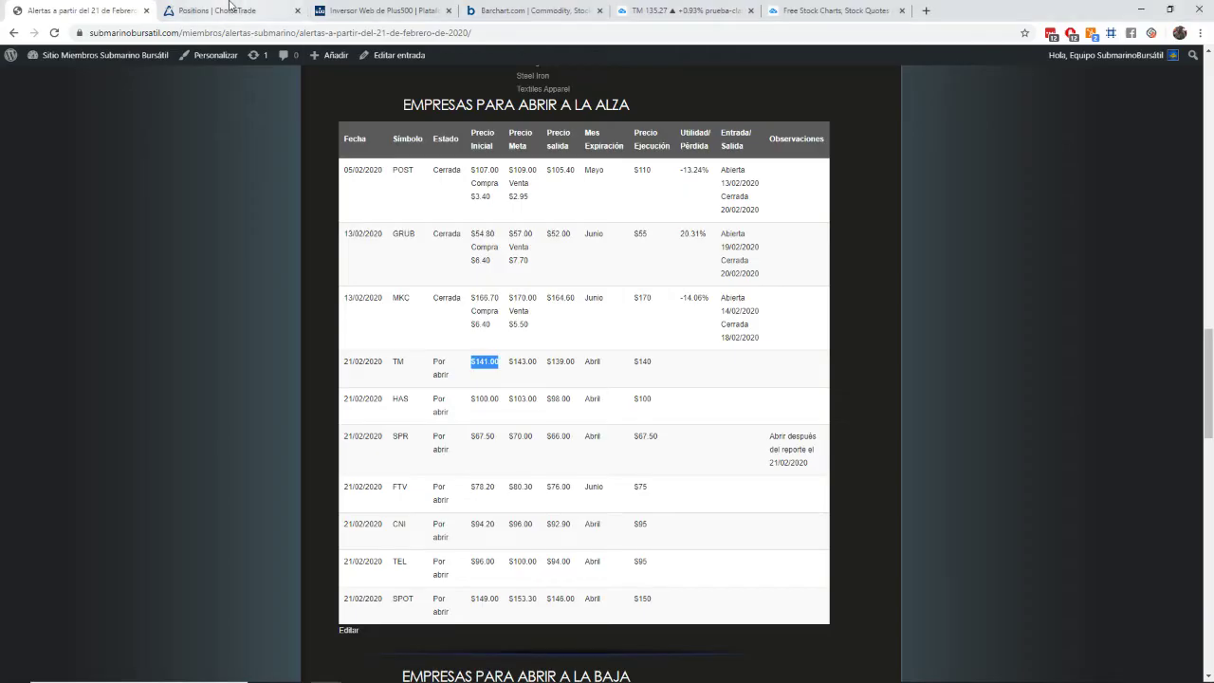
# Reload ChoiceTrade, look up the TM quote and bring up its stock order form
pyautogui.click(235, 10)
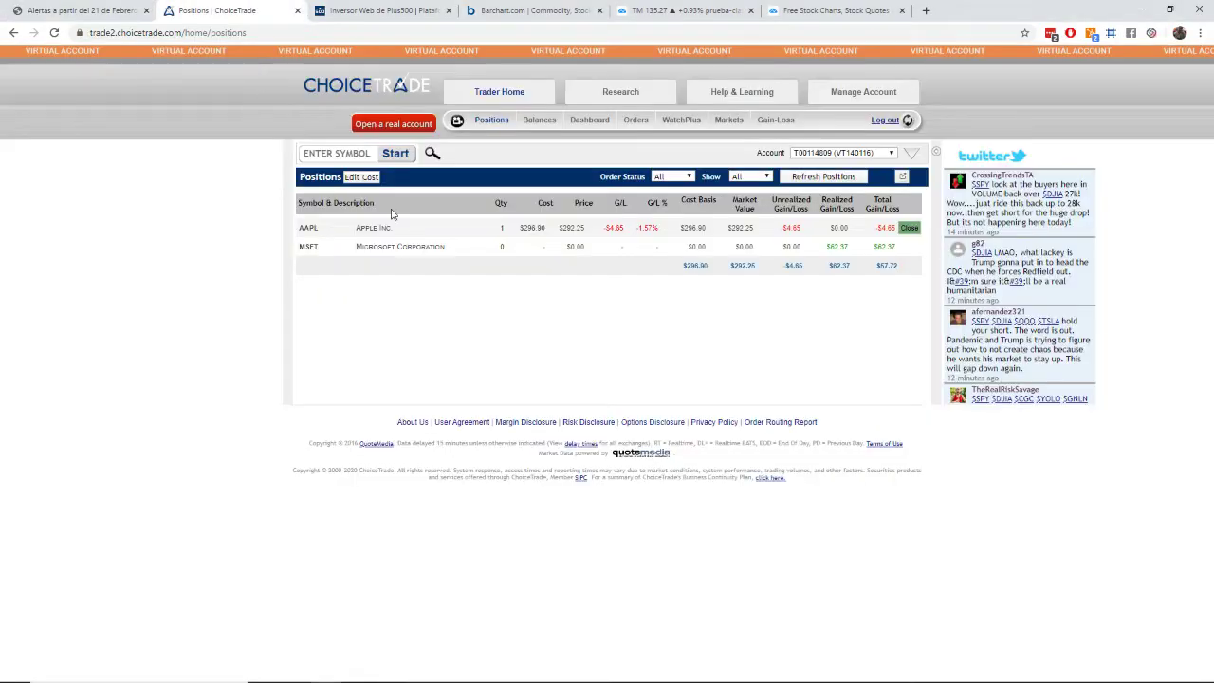
pyautogui.click(488, 124)
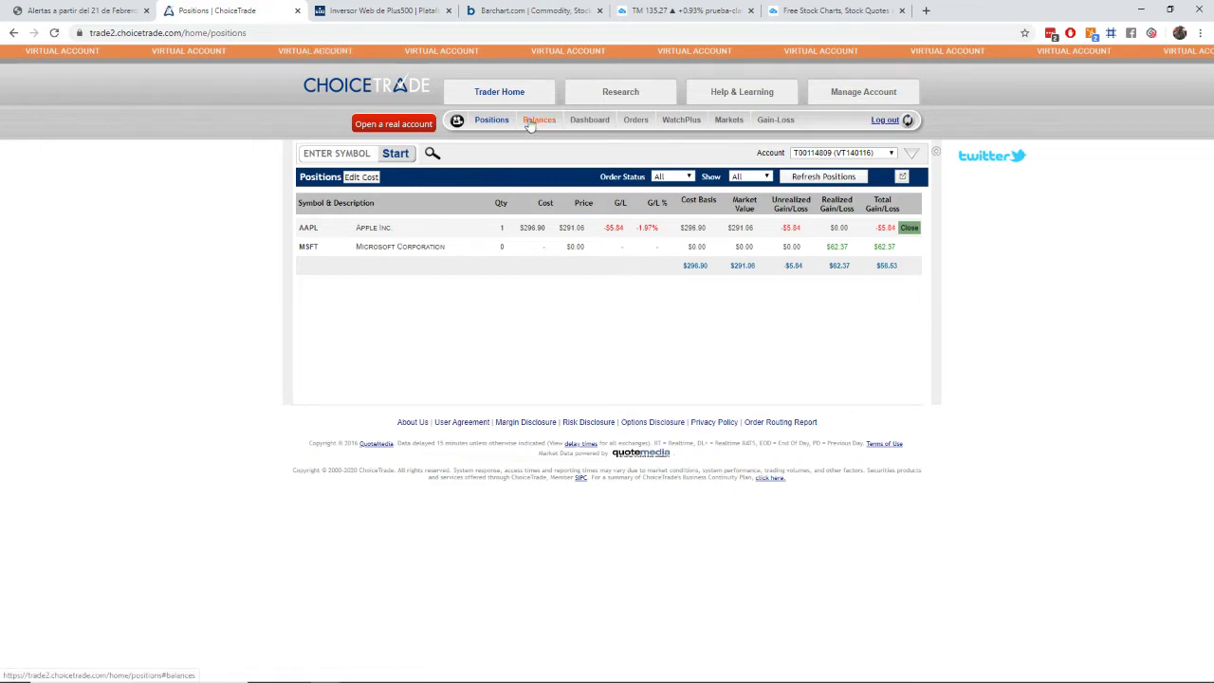
pyautogui.click(509, 96)
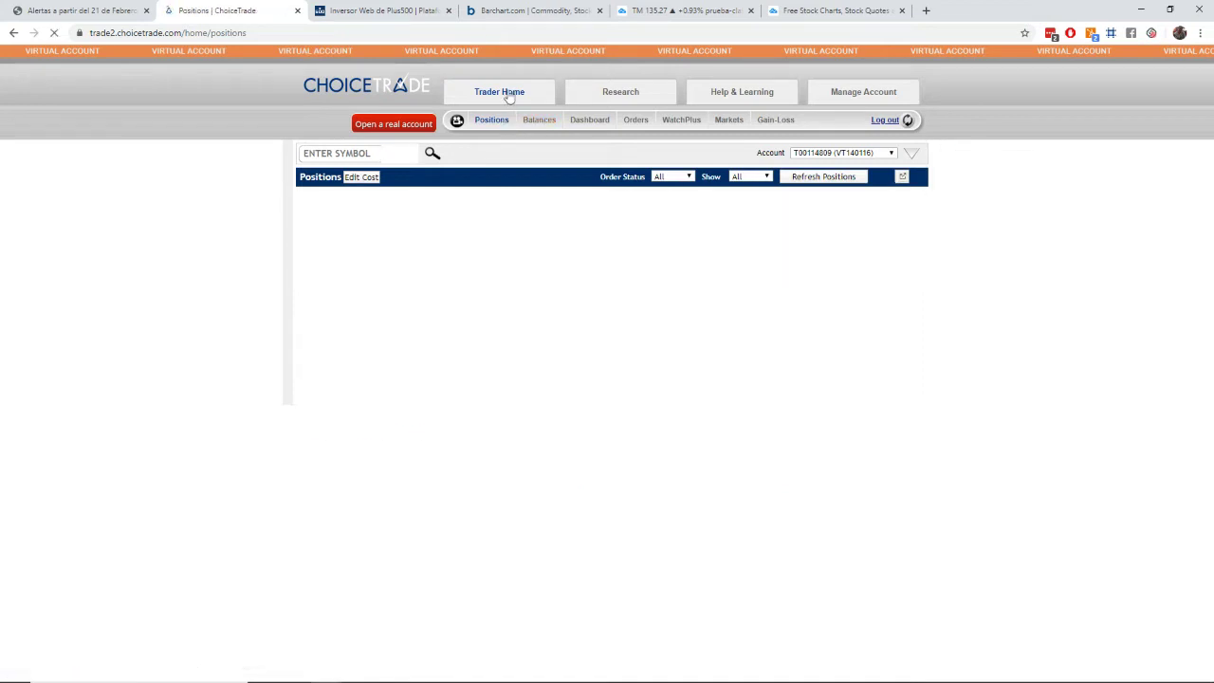
pyautogui.click(346, 156)
pyautogui.write('TM')
pyautogui.click(396, 159)
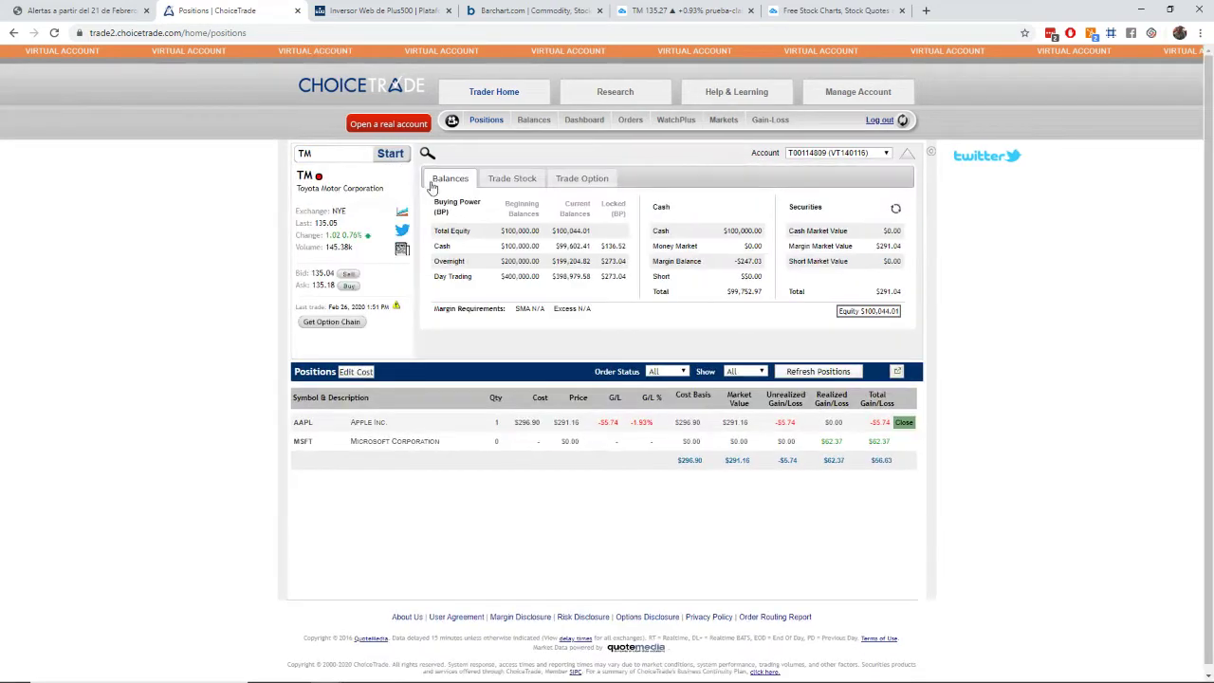
pyautogui.click(513, 184)
# Set the TM order to buy 1 share as a stop order, good till cancelled
pyautogui.click(509, 227)
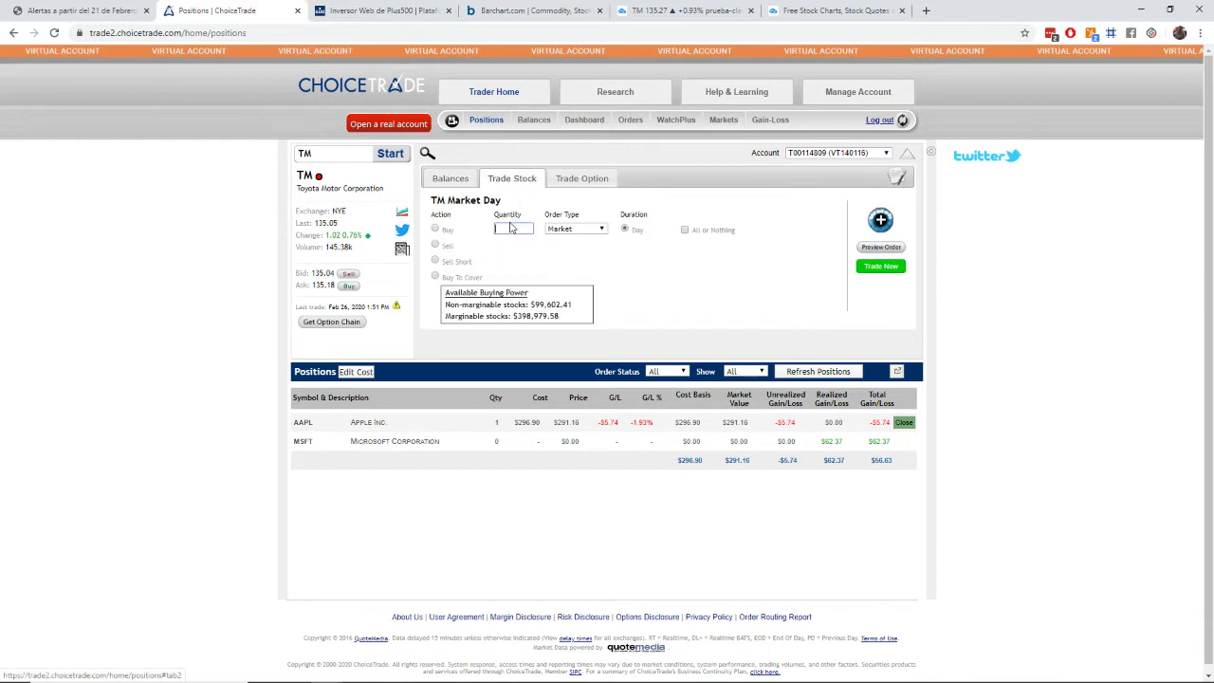
pyautogui.write('1')
pyautogui.click(438, 231)
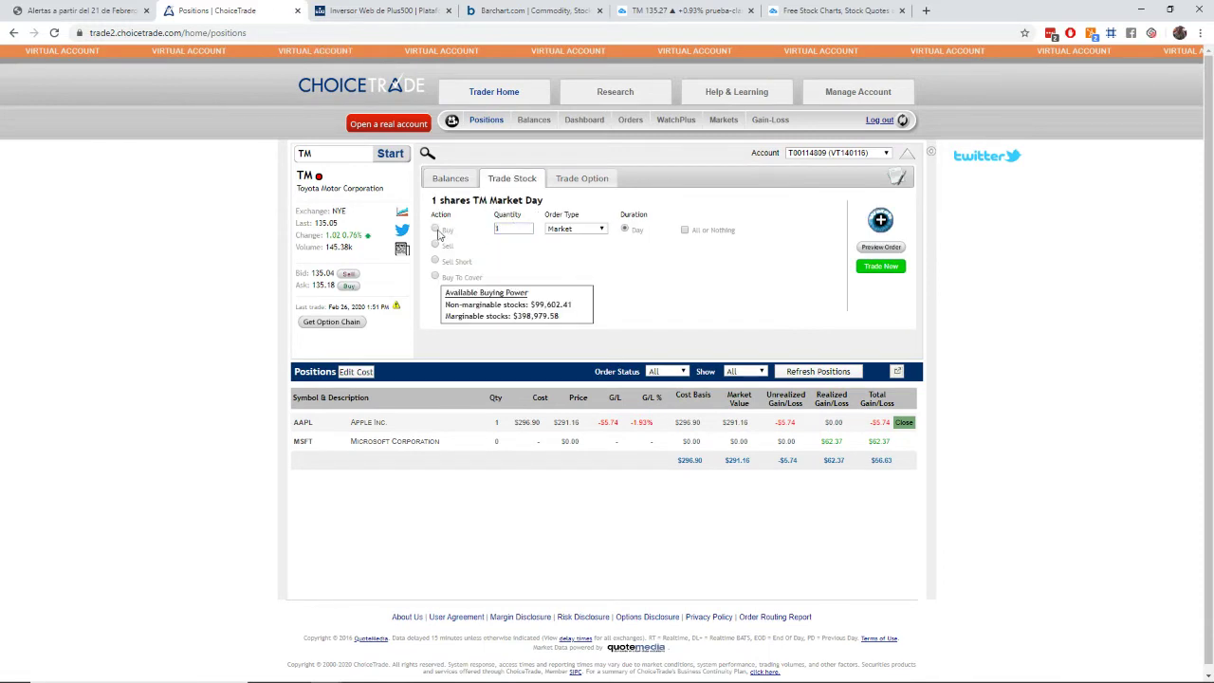
pyautogui.click(566, 232)
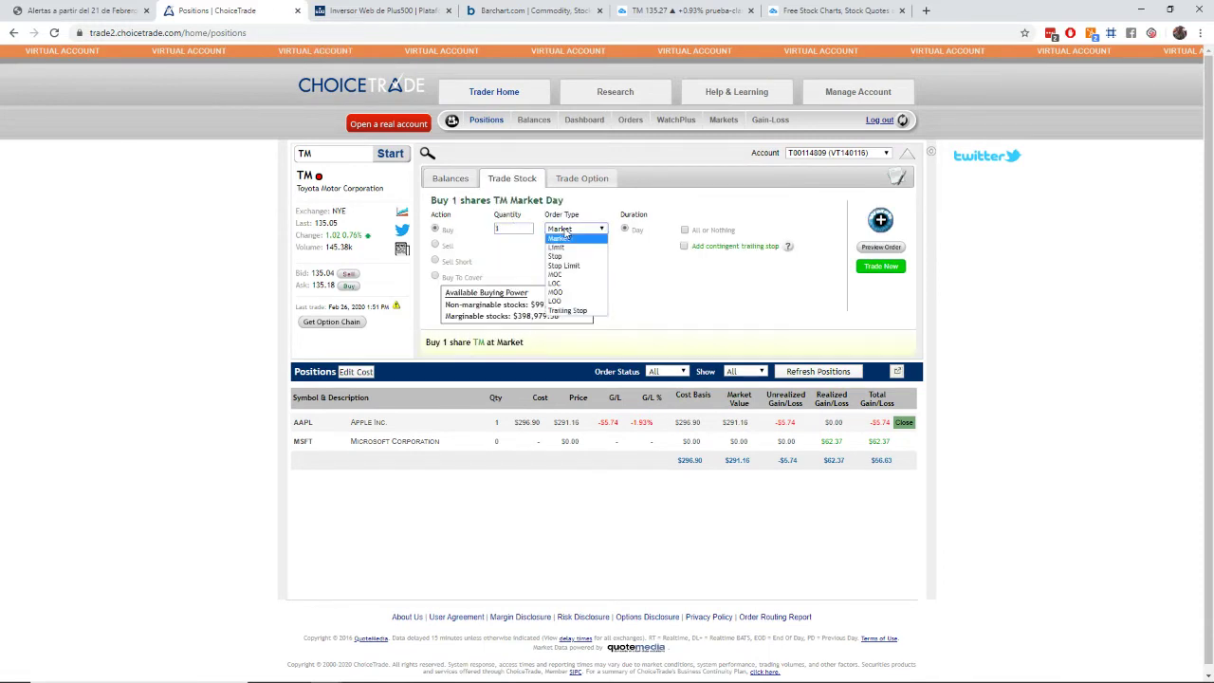
pyautogui.click(561, 256)
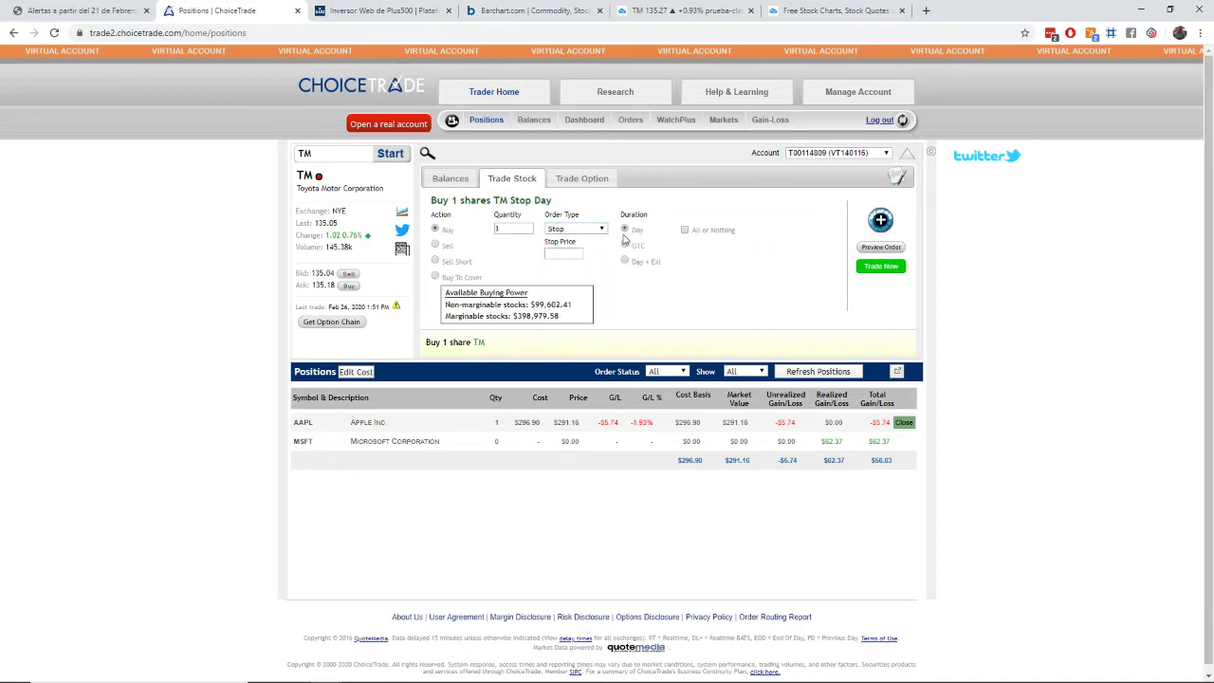
pyautogui.click(626, 247)
# Fix the invalid stop price error by entering 141 and submit the buy stop successfully
pyautogui.click(880, 267)
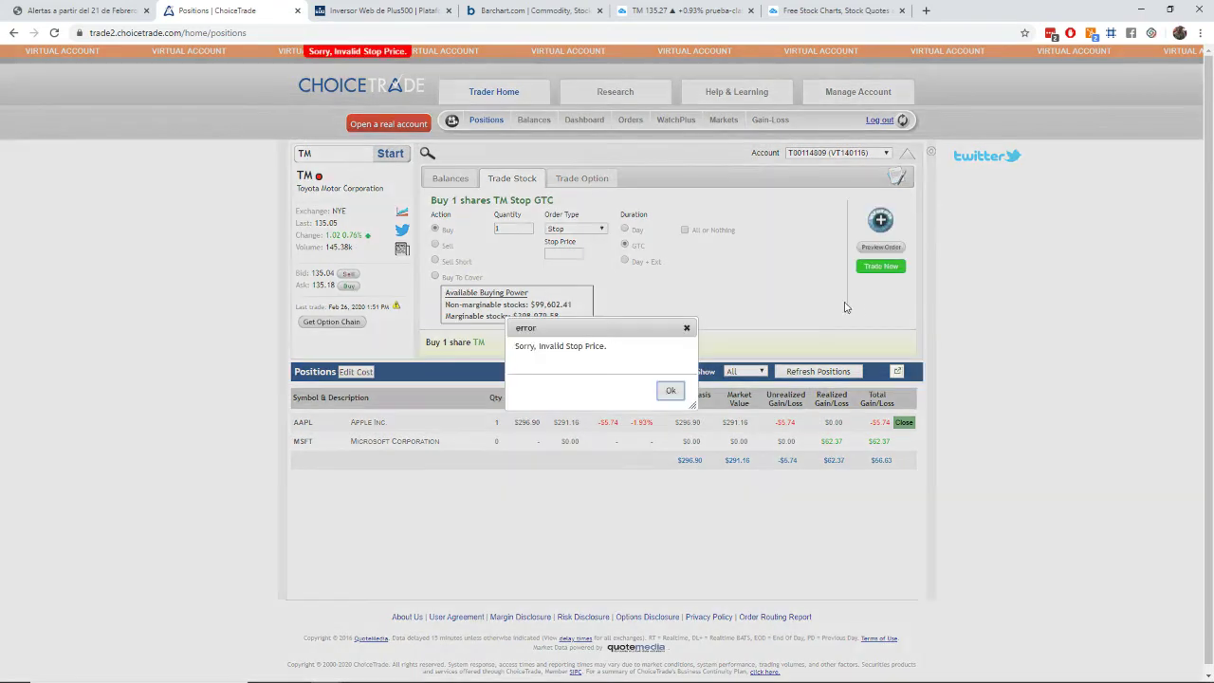
pyautogui.click(672, 391)
pyautogui.click(580, 250)
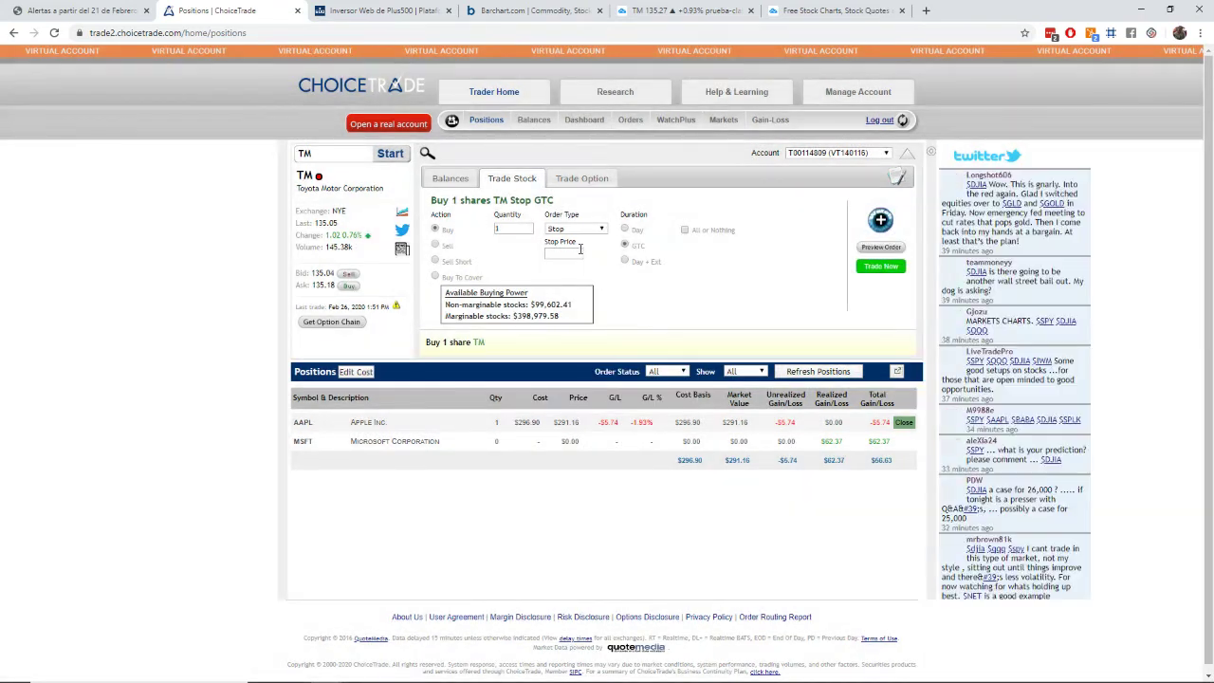
pyautogui.write('141')
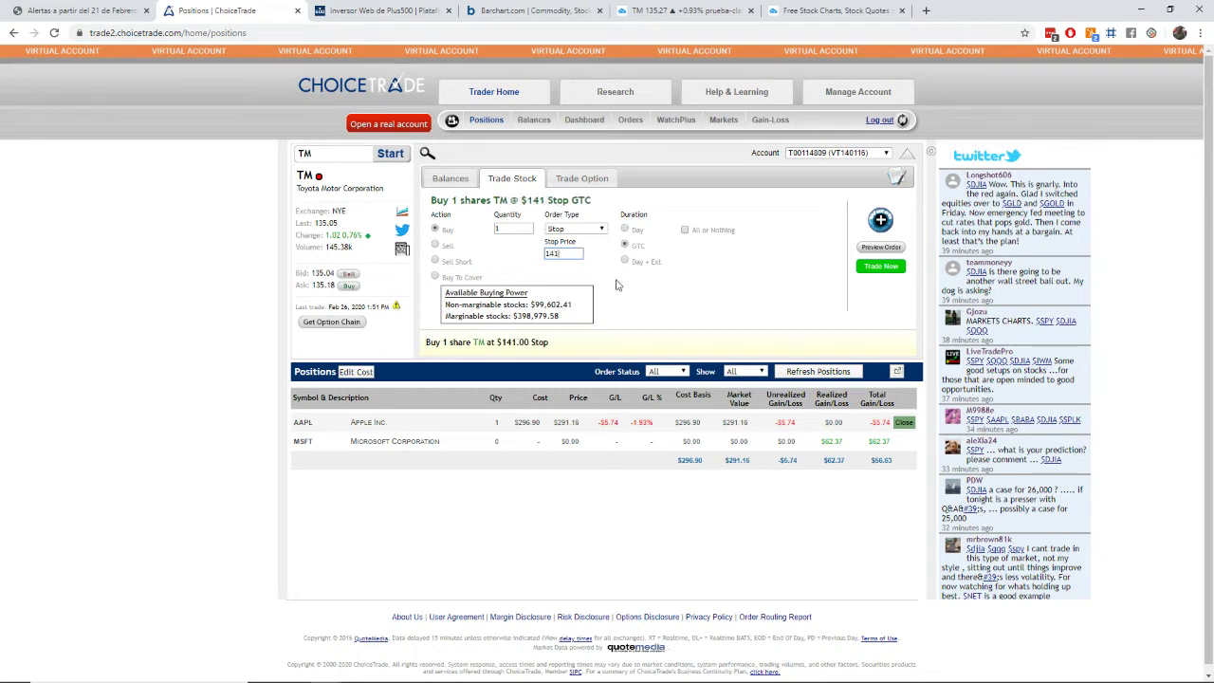
pyautogui.click(863, 267)
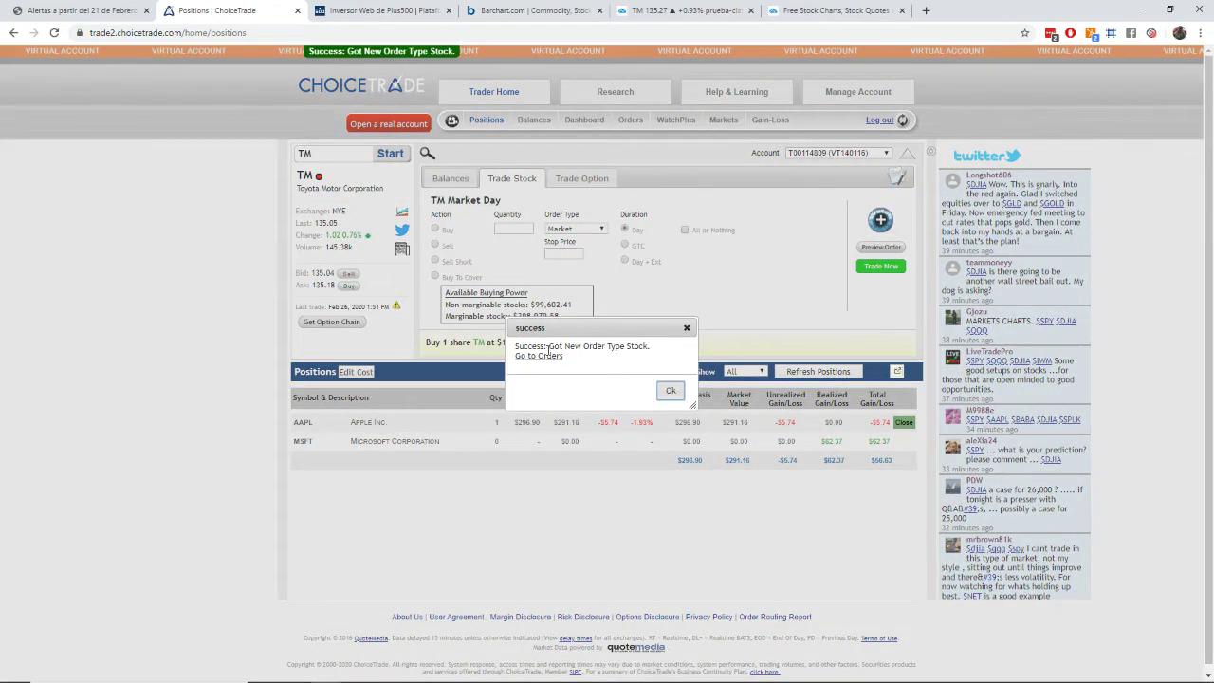
pyautogui.tripleClick(524, 348)
pyautogui.click(671, 390)
# Check the live TM Stop 141.00000 GTC row in the ChoiceTrade orders list
pyautogui.click(630, 121)
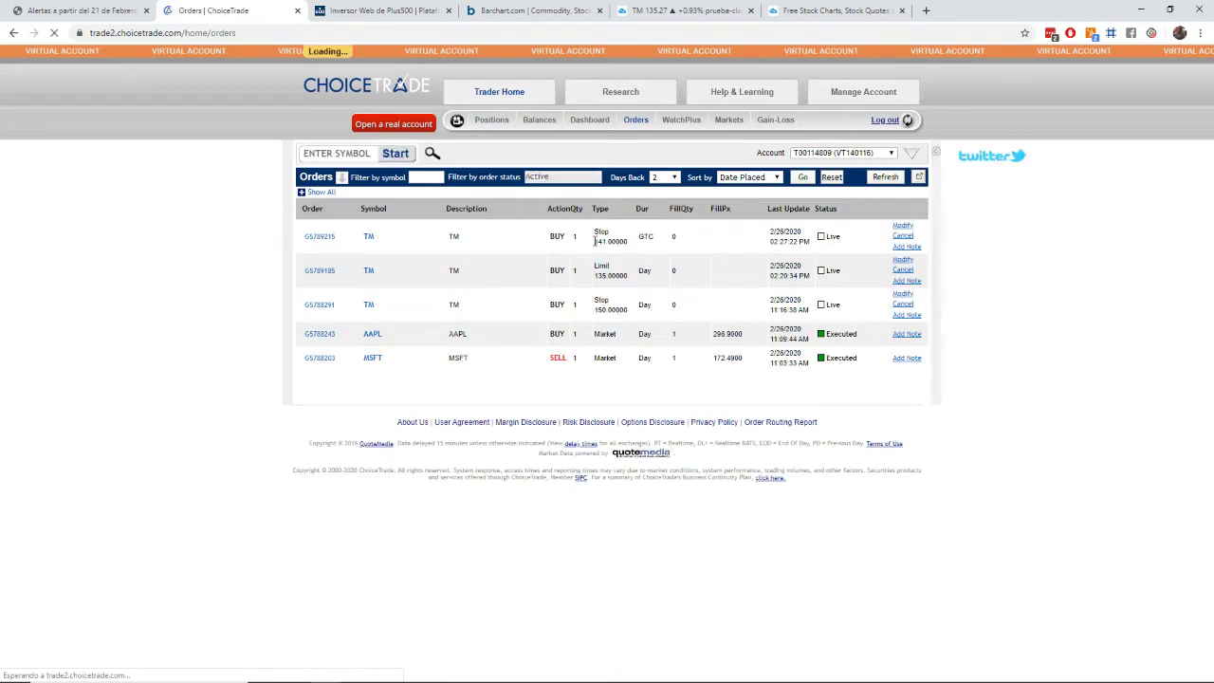
pyautogui.doubleClick(607, 241)
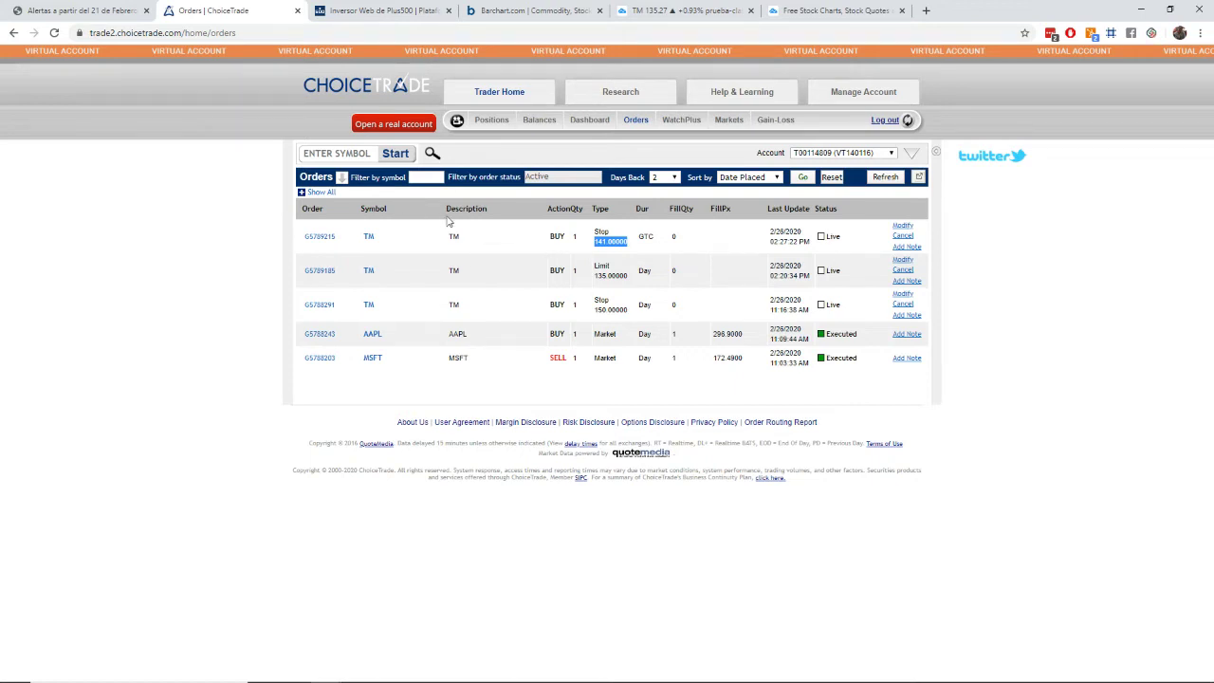
pyautogui.click(305, 153)
pyautogui.write('T')
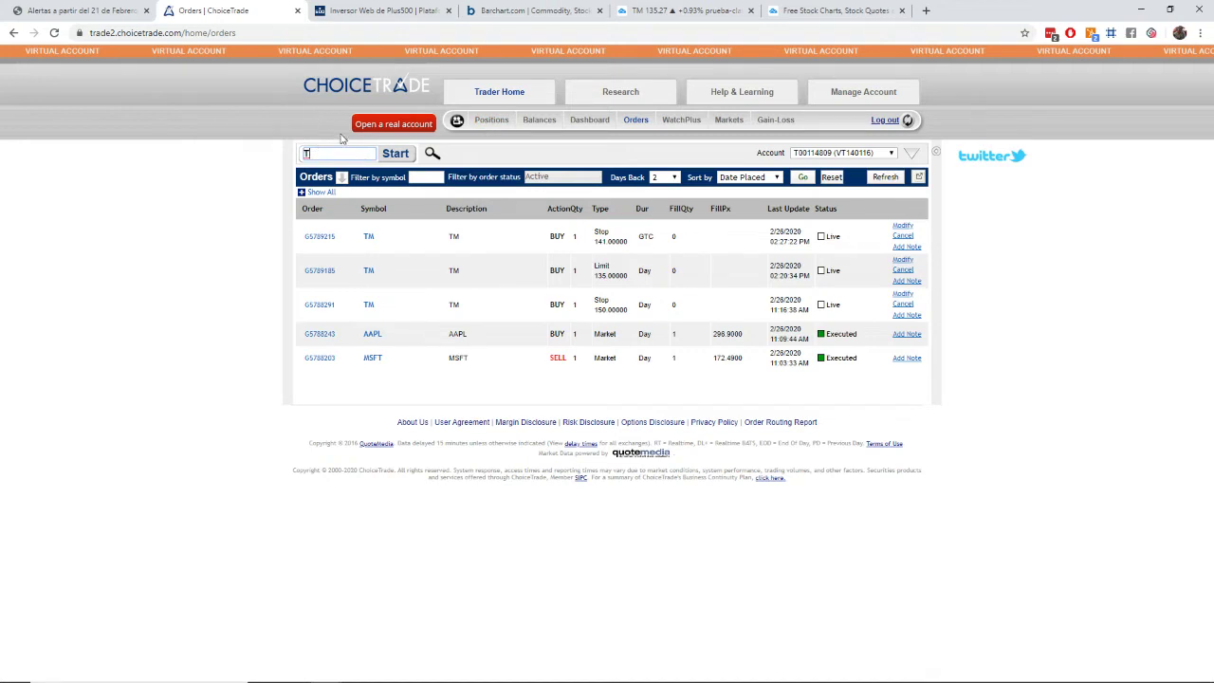
pyautogui.hotkey('alt', 'Tab')
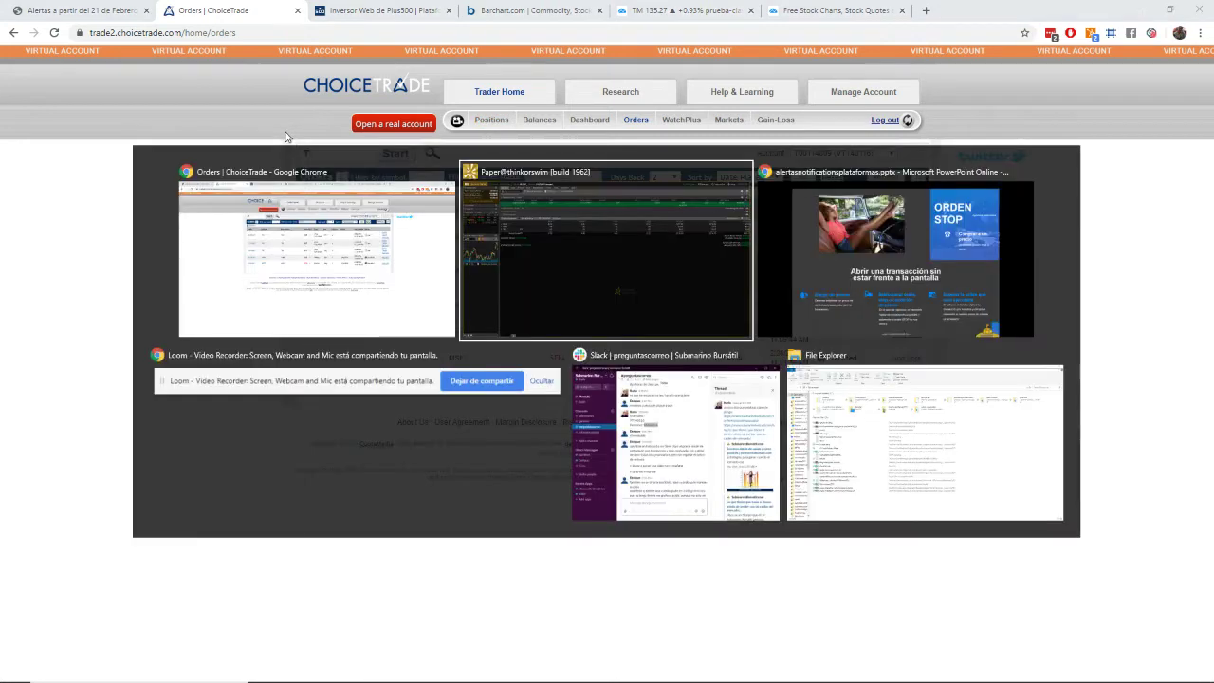
pyautogui.press('Escape')
# Search 'tm' in Plus500, open TM | Toyota and start a buy (Comprar) order
pyautogui.click(352, 13)
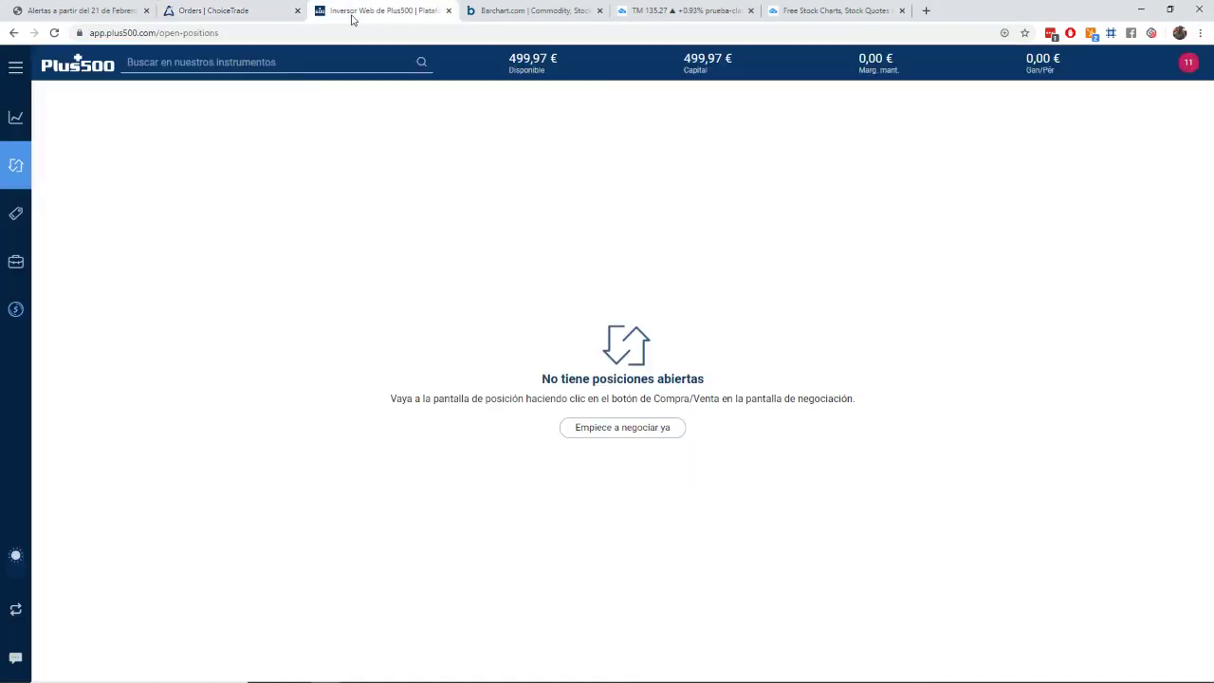
pyautogui.moveTo(17, 122)
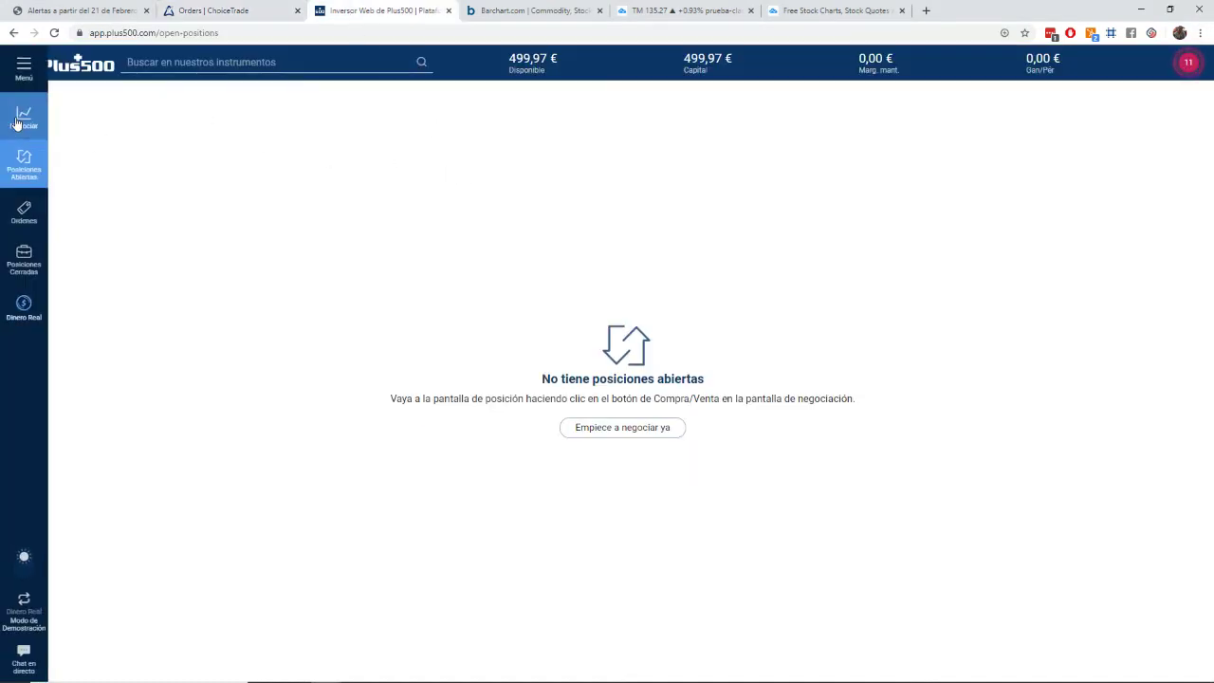
pyautogui.click(169, 63)
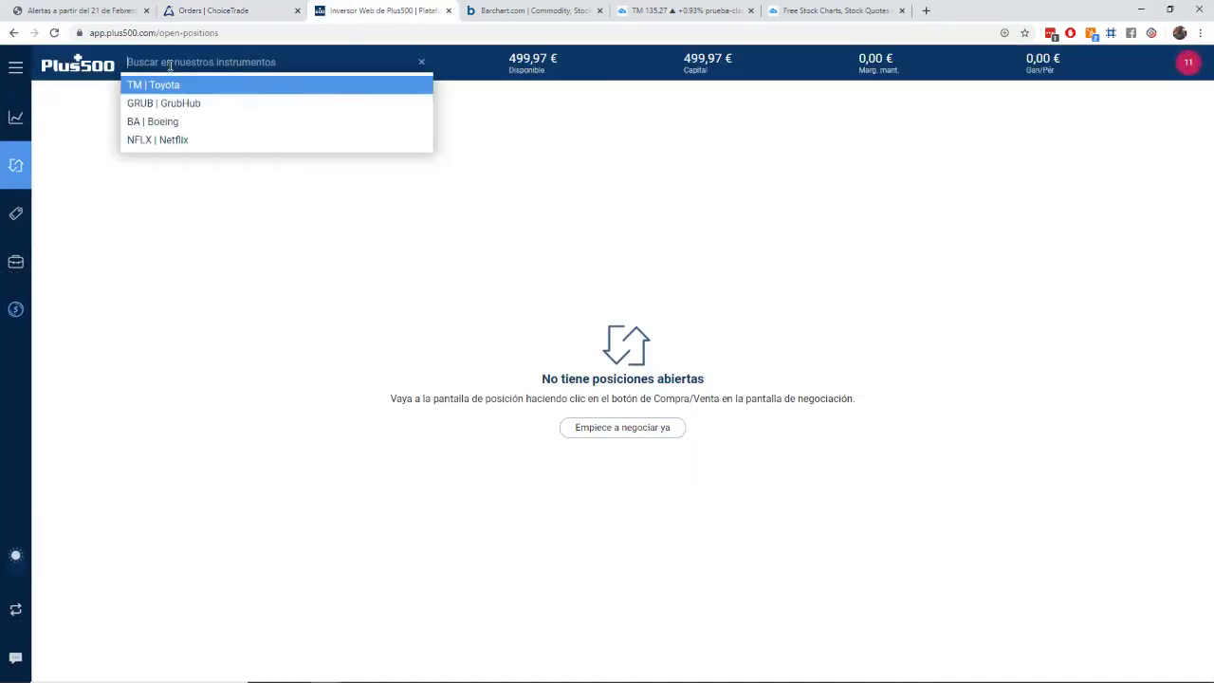
pyautogui.write('t')
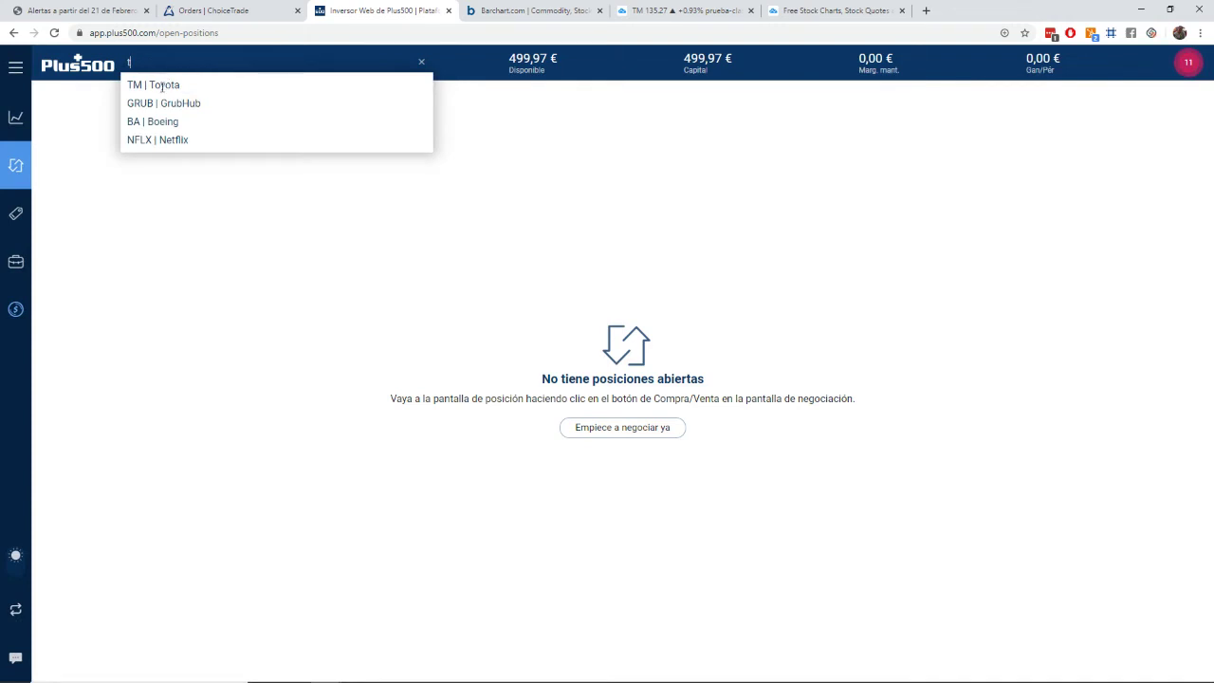
pyautogui.write('m')
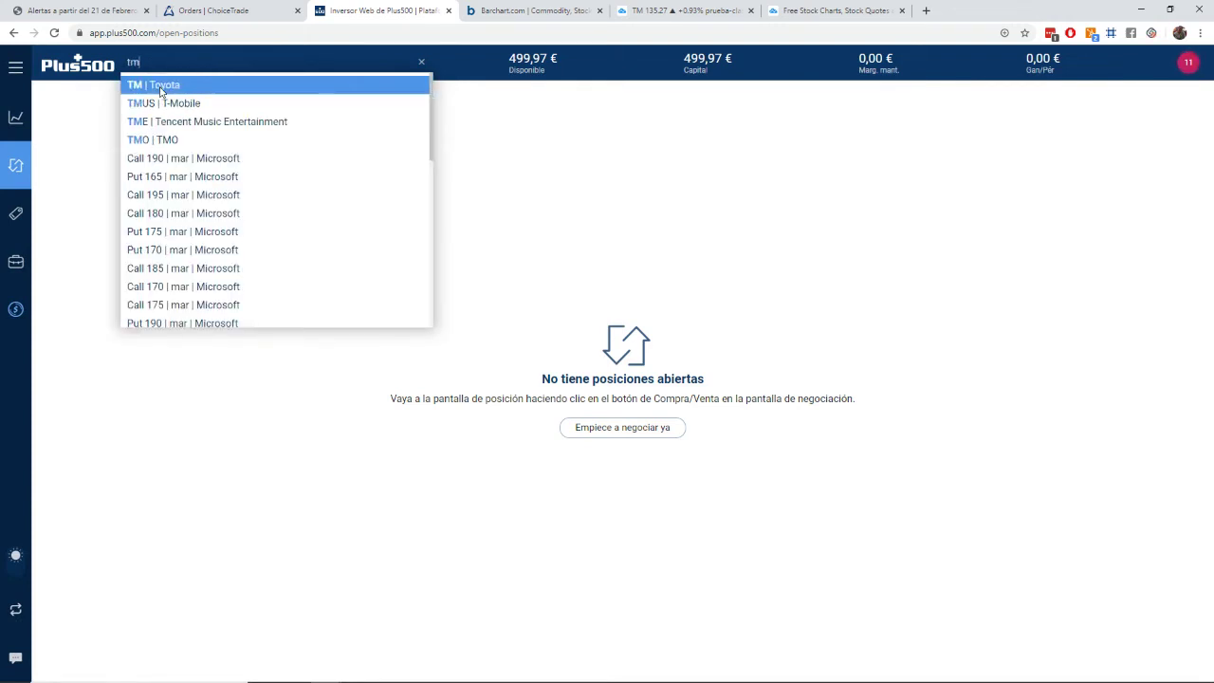
pyautogui.click(161, 85)
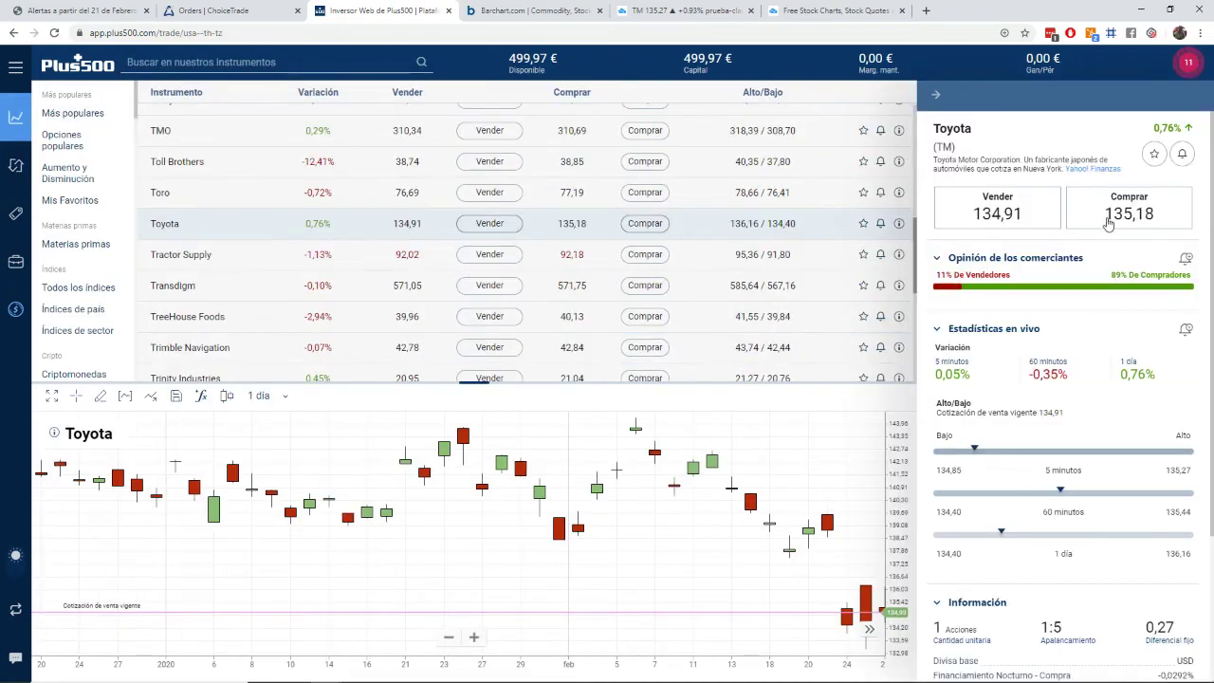
pyautogui.click(1108, 214)
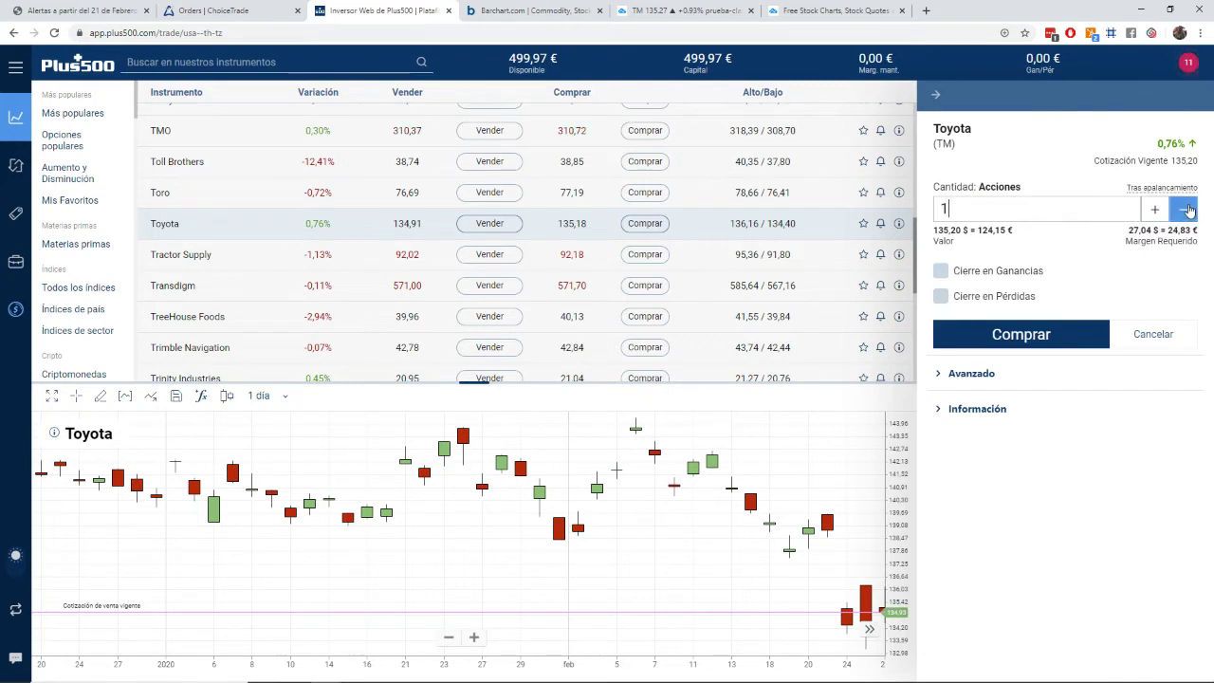
# Under Avanzado, tick 'Comprar sólo si la cotización alcanza' and set the trigger to 141
pyautogui.doubleClick(1149, 235)
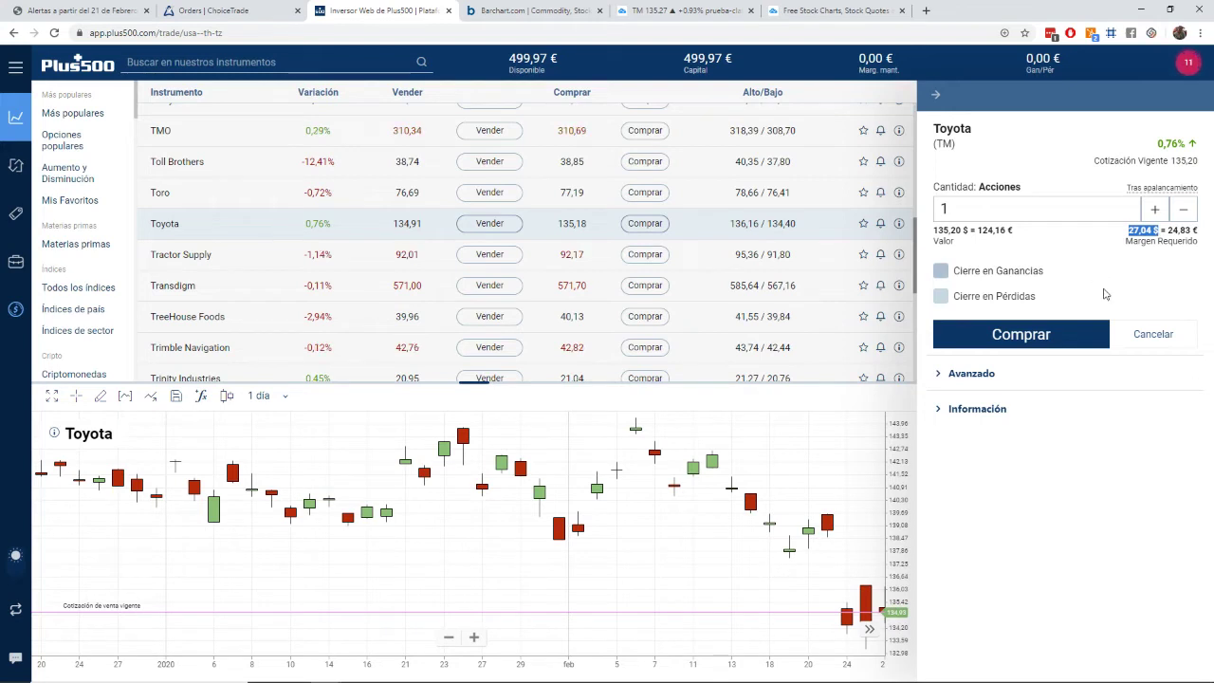
pyautogui.click(974, 375)
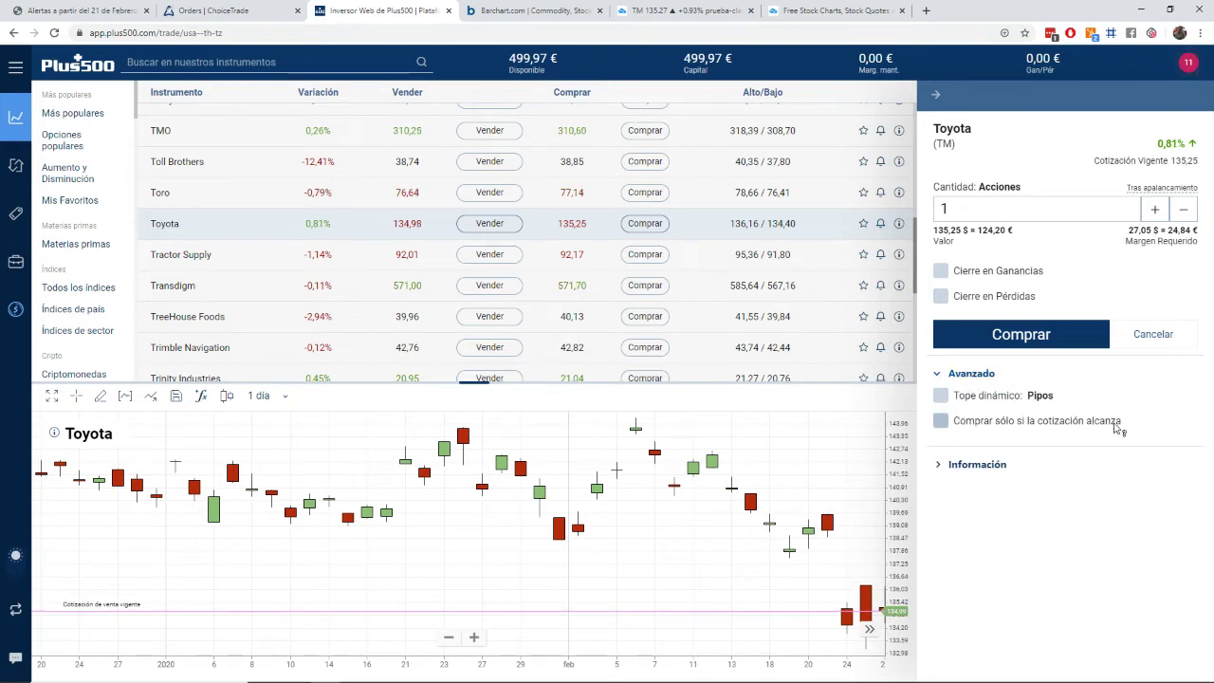
pyautogui.click(1006, 420)
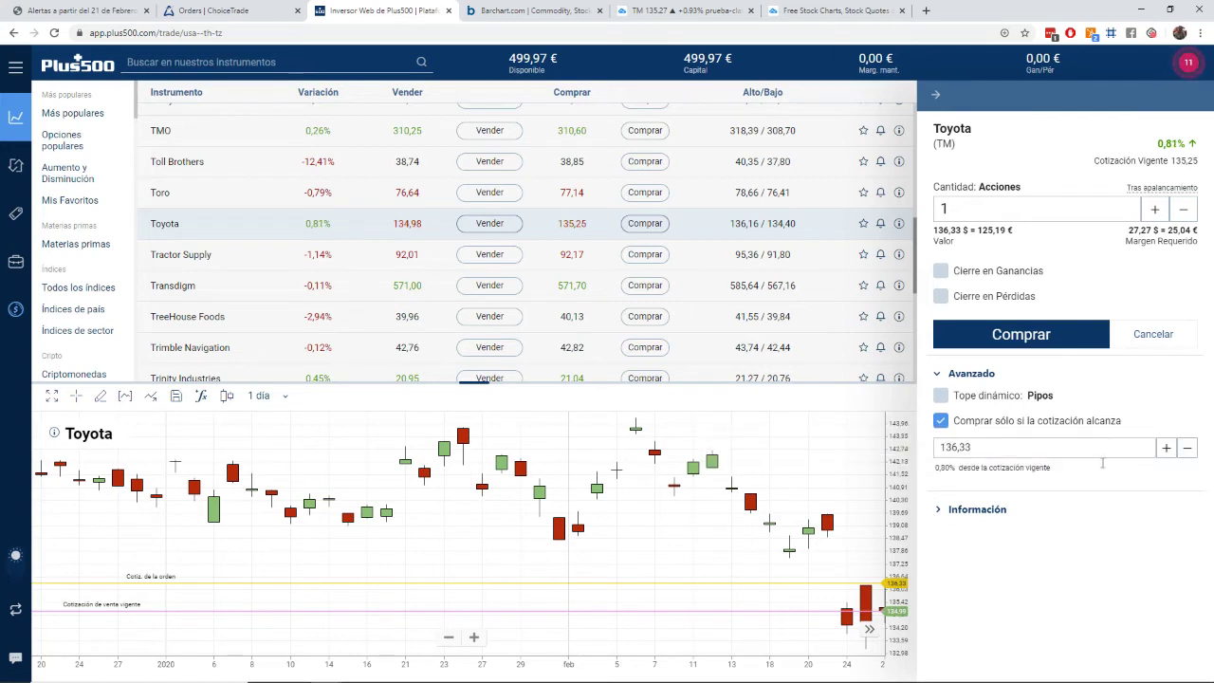
pyautogui.moveTo(972, 447); pyautogui.dragTo(946, 450)
pyautogui.press('BackSpace')
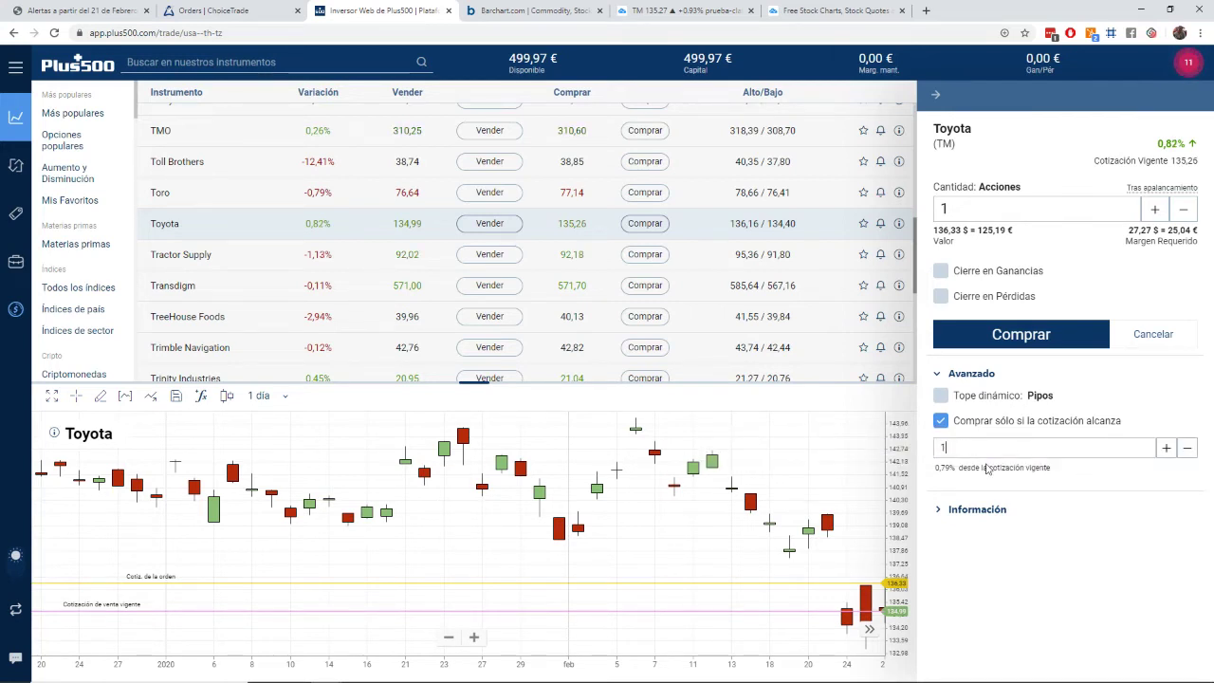
pyautogui.write('41')
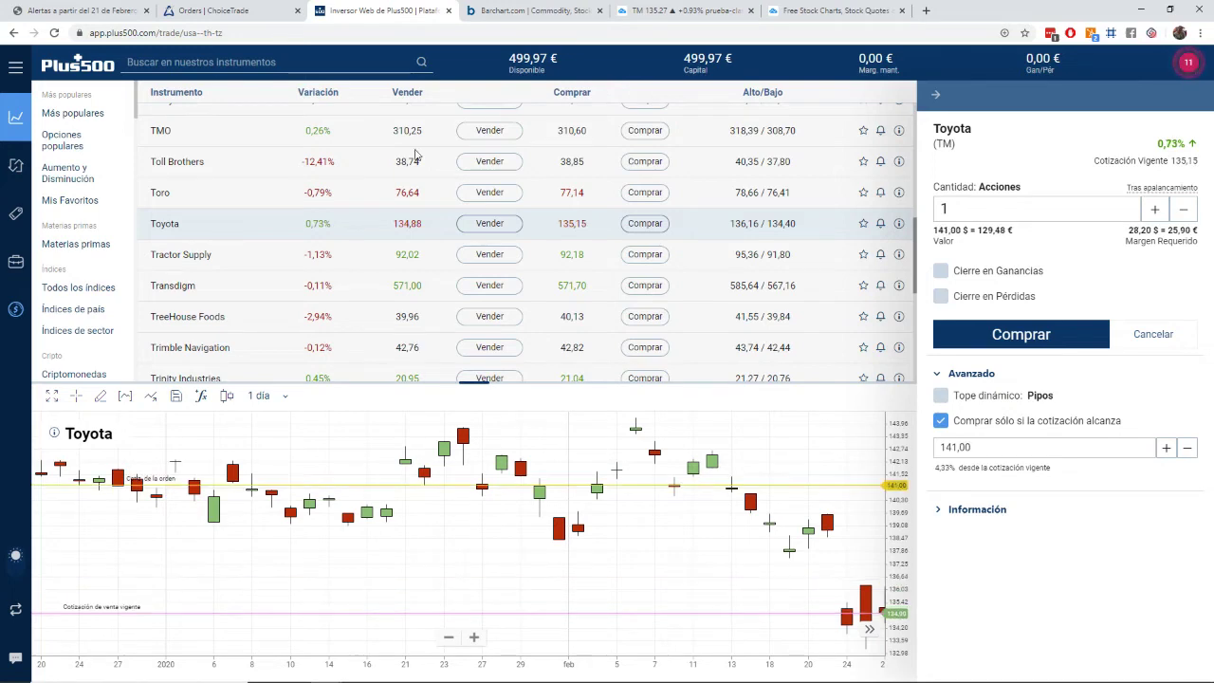
# Verify the 141 entry against the alerts table and submit the Toyota buy at 141,00
pyautogui.click(71, 9)
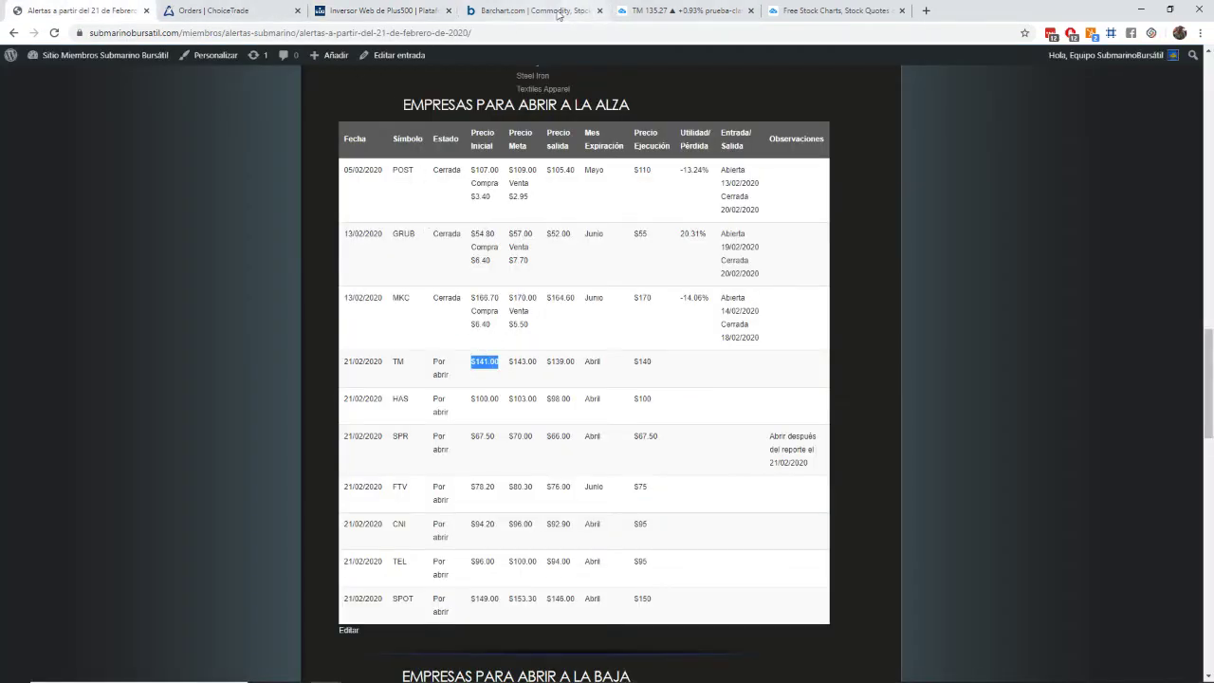
pyautogui.click(388, 11)
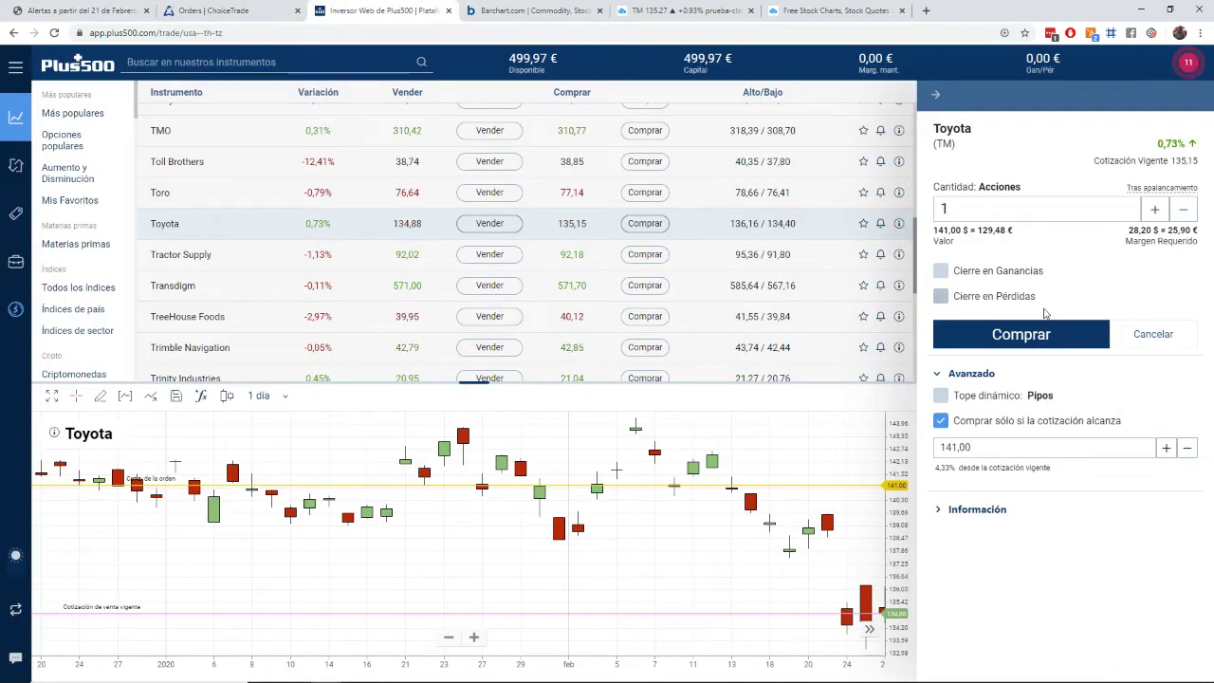
pyautogui.moveTo(1174, 161); pyautogui.dragTo(1201, 166)
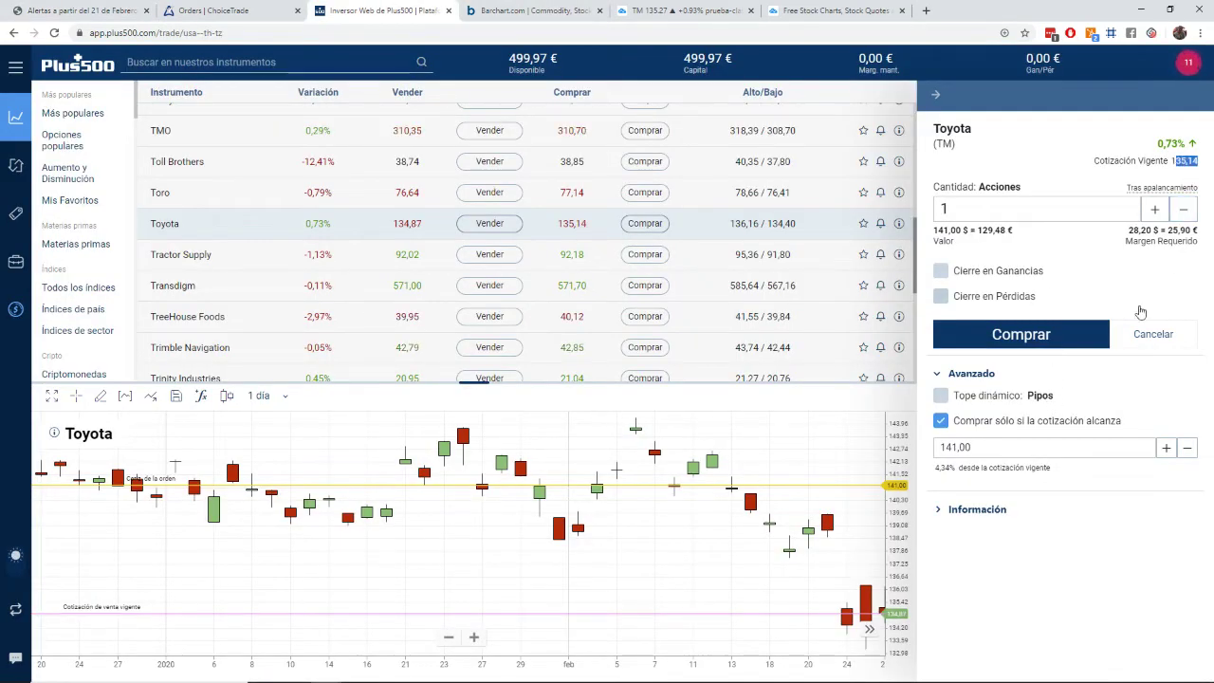
pyautogui.click(986, 449)
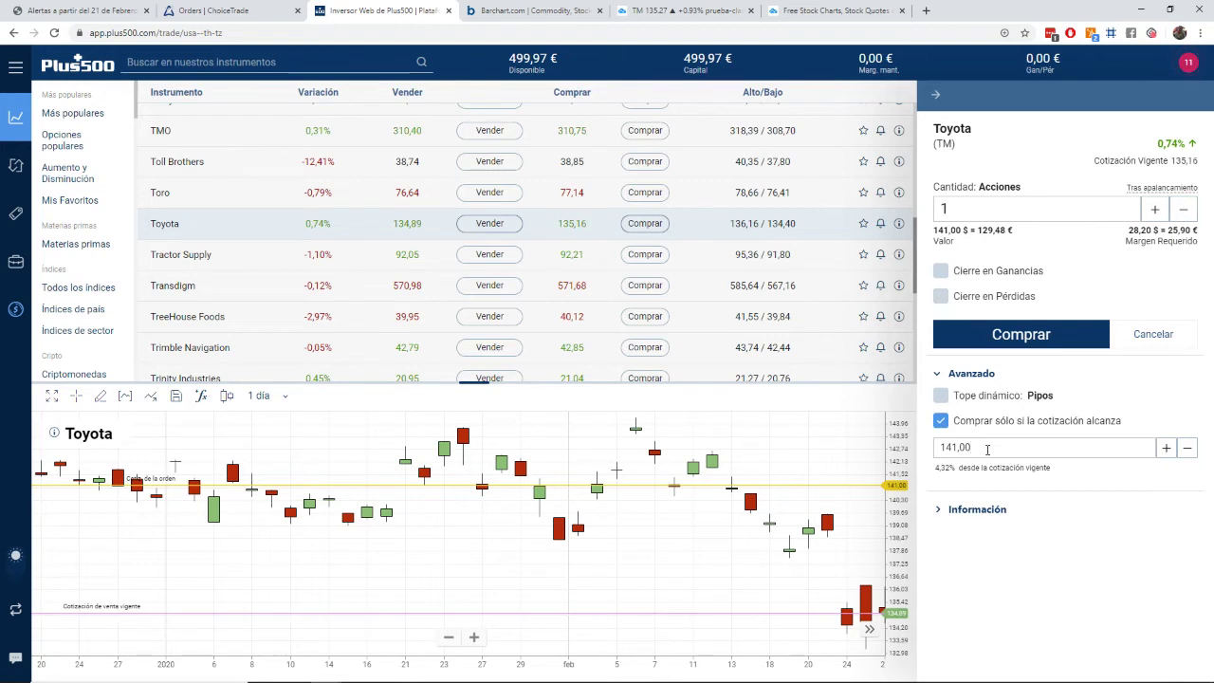
pyautogui.click(1033, 341)
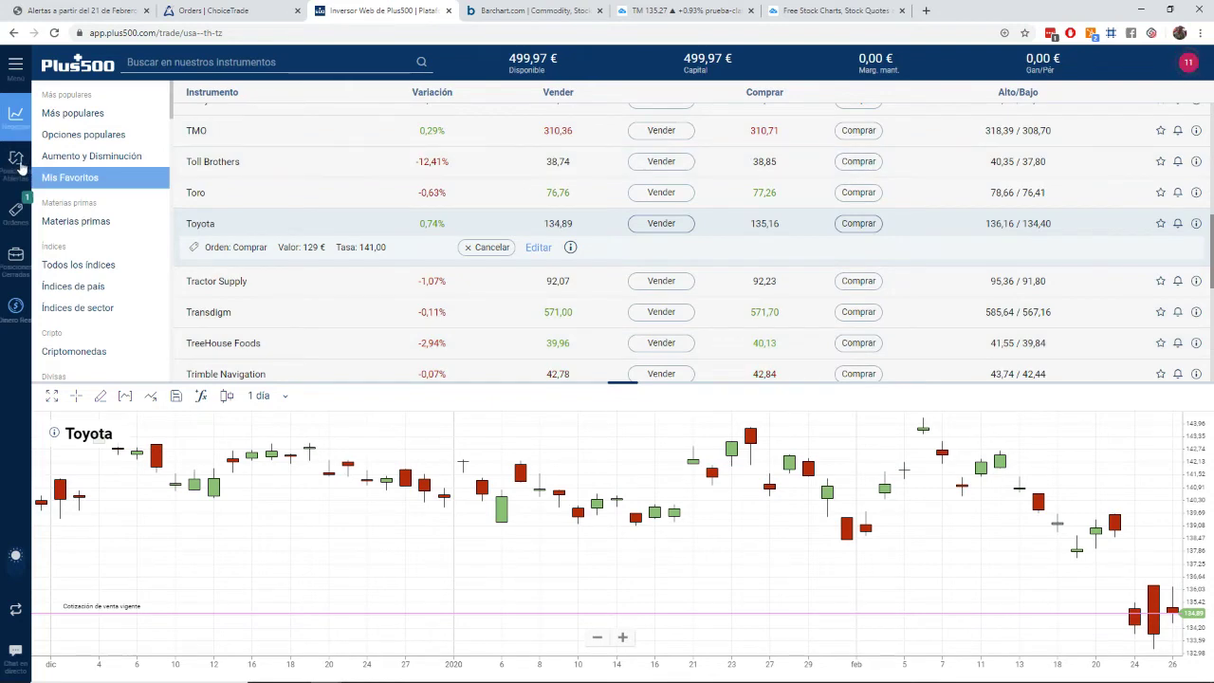
# Check Órdenes for the 1-share Toyota buy at 141,00 valid until 27/03/2020, then return to the slideshow
pyautogui.moveTo(24, 170)
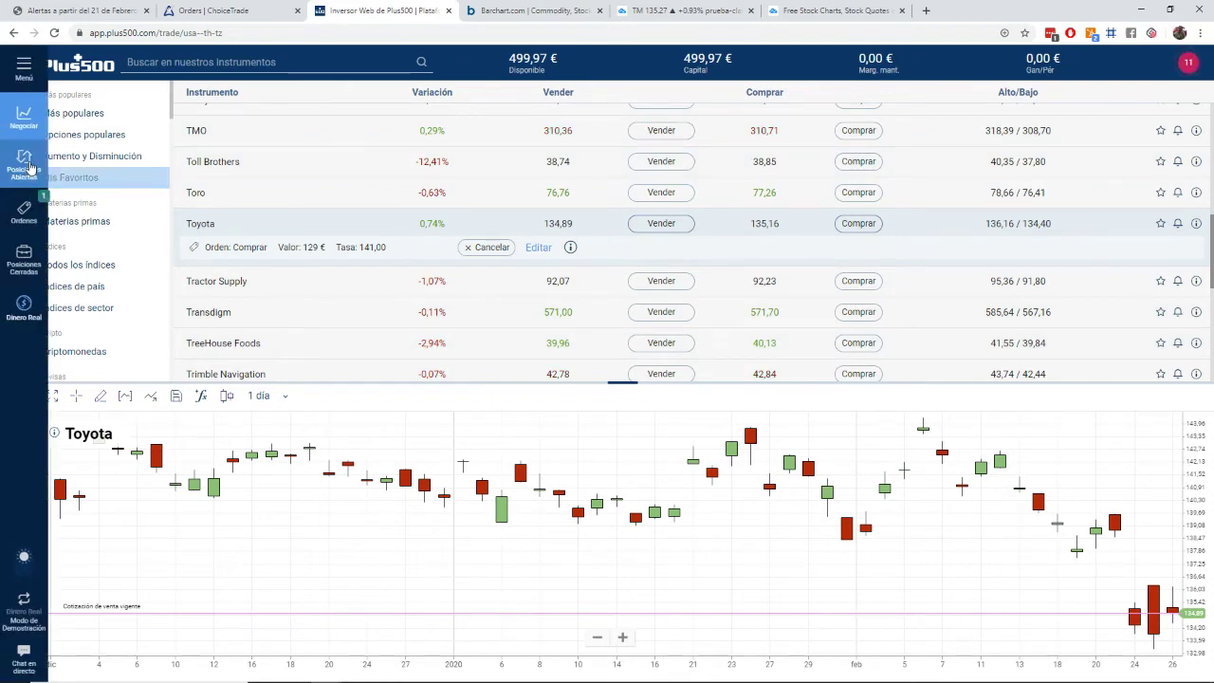
pyautogui.click(22, 210)
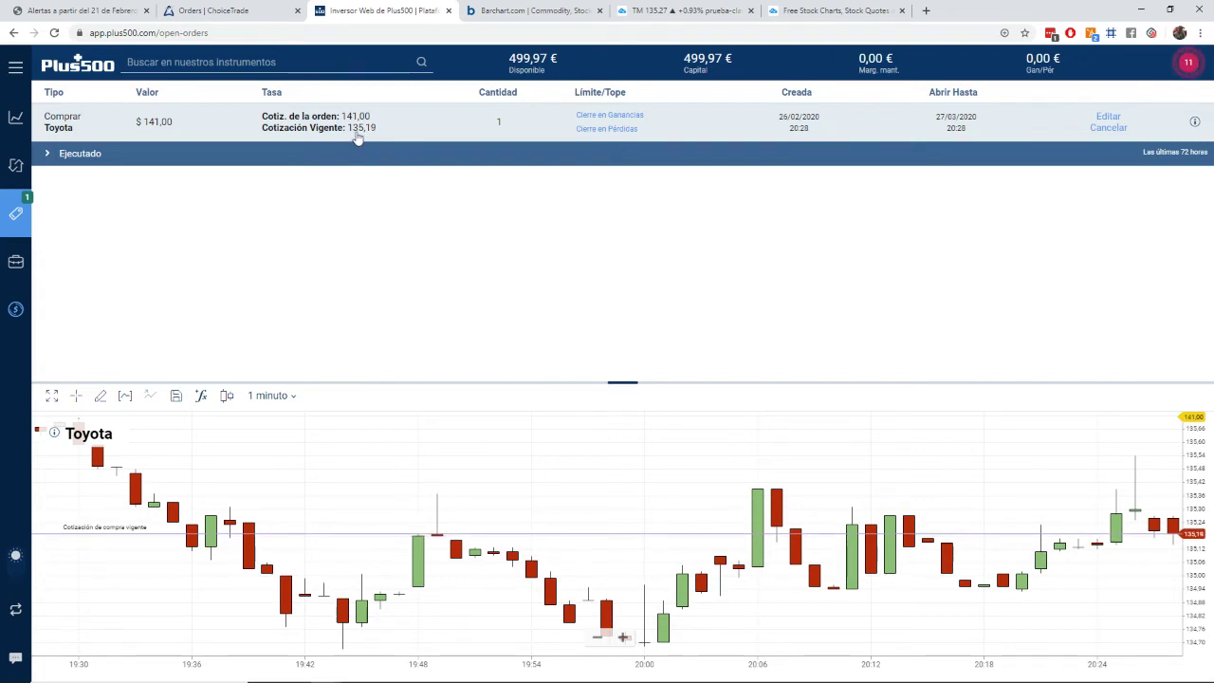
pyautogui.hotkey('alt', 'Tab')
pyautogui.hotkey('alt', 'Tab')
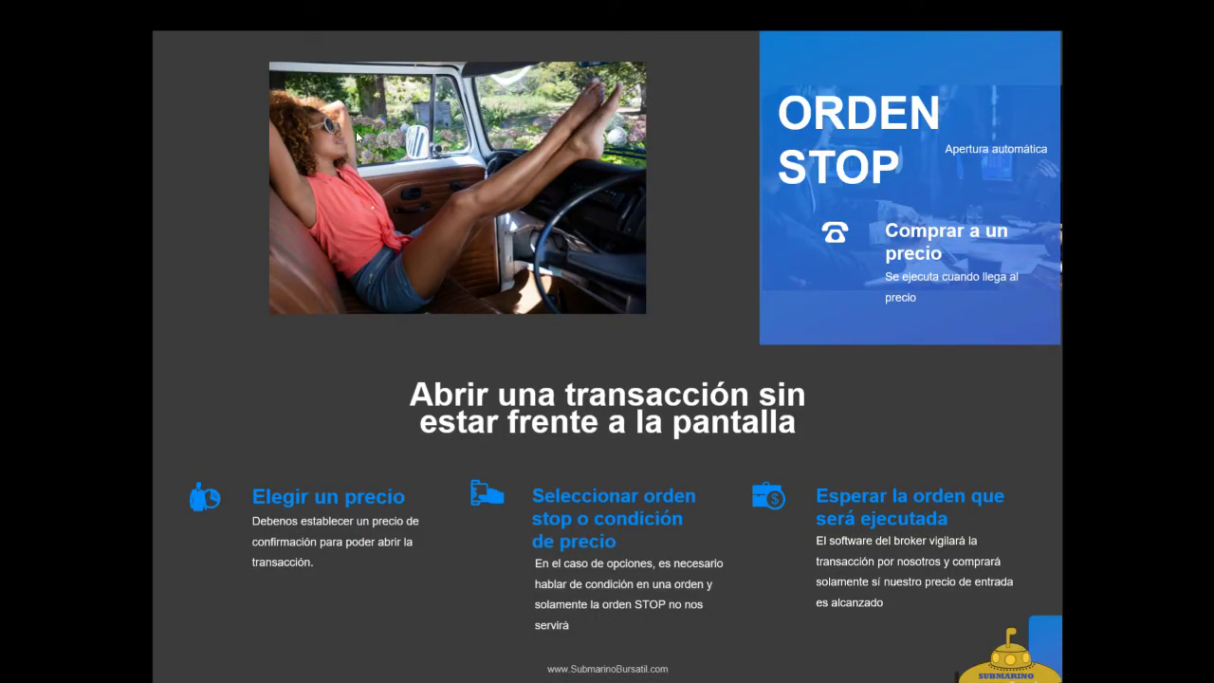
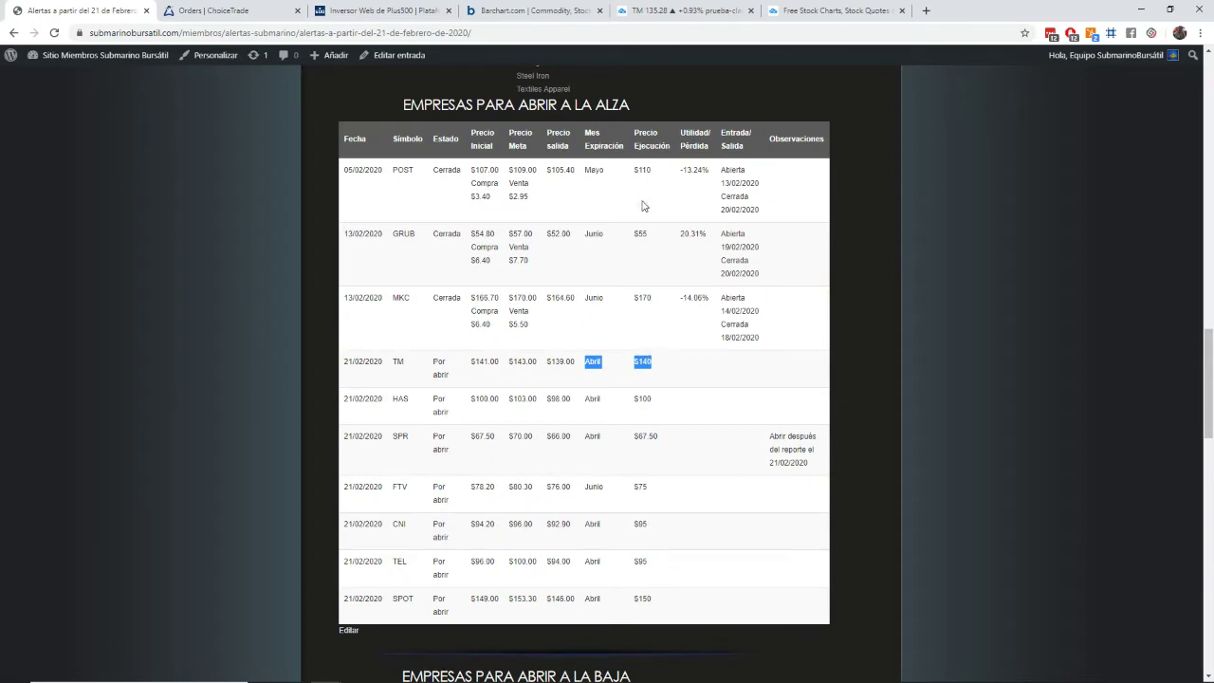
# Switch to thinkorswim, collapse the Underlying section, and expand the Option Chain to list expirations
pyautogui.hotkey('alt', 'Tab')
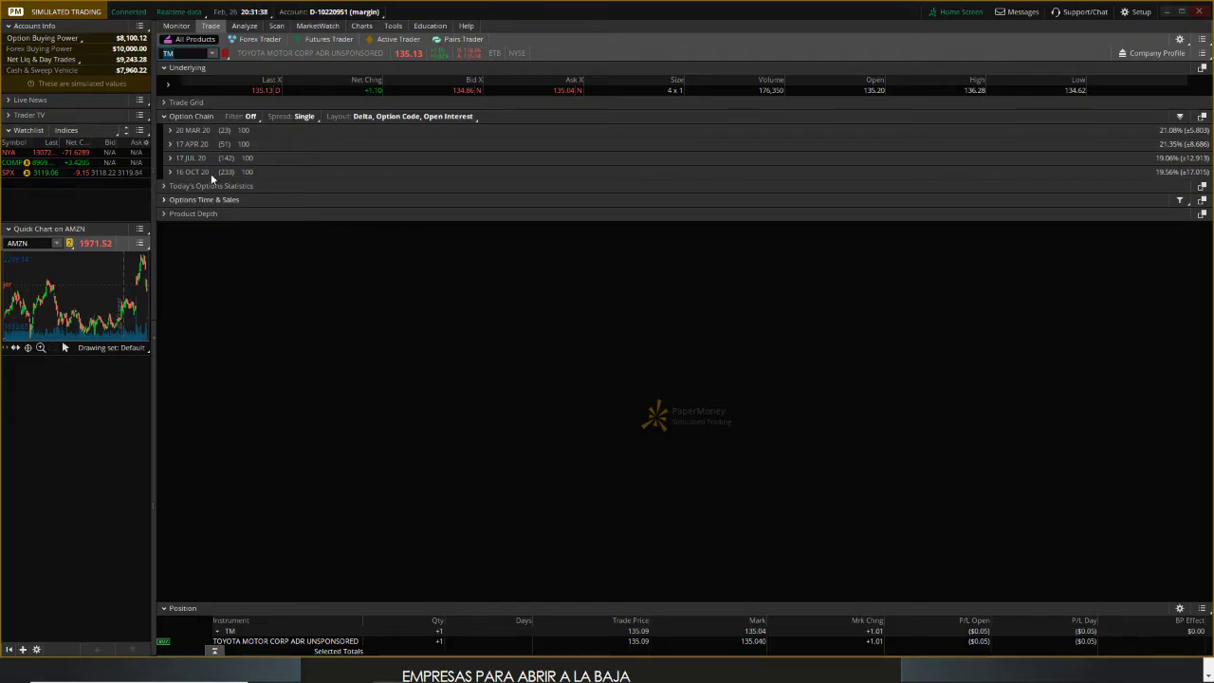
pyautogui.click(163, 68)
pyautogui.click(163, 68)
pyautogui.click(163, 69)
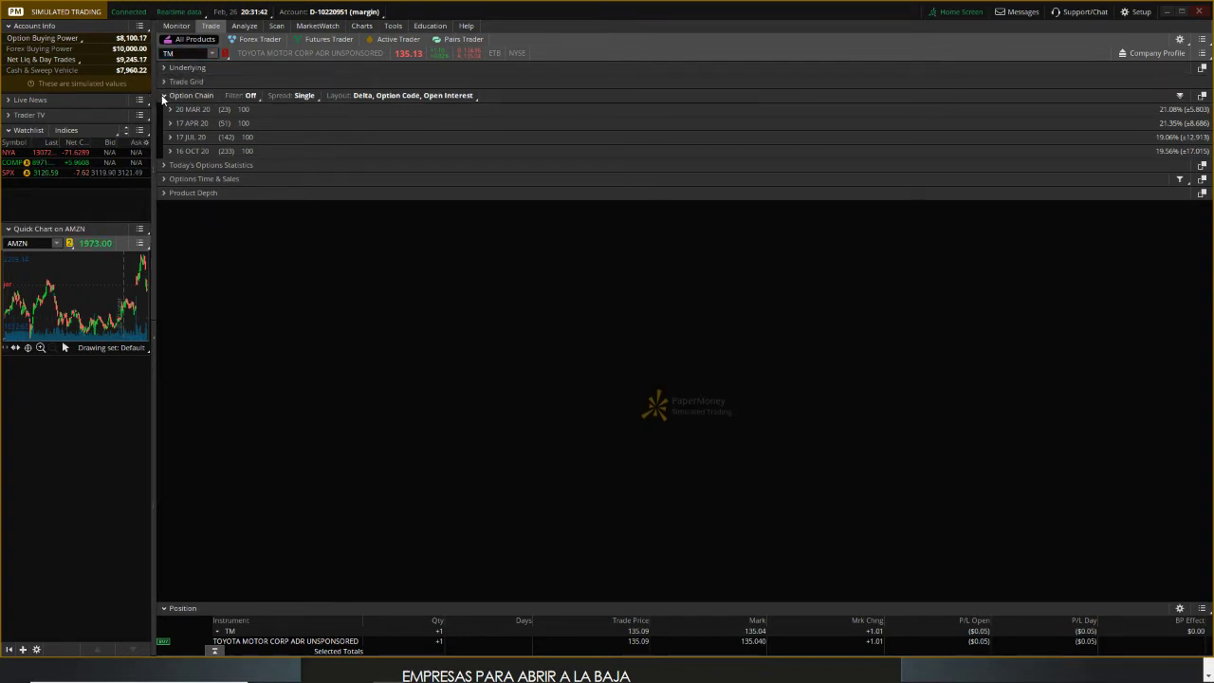
pyautogui.click(164, 96)
pyautogui.click(164, 96)
pyautogui.click(164, 95)
pyautogui.click(164, 96)
pyautogui.click(164, 95)
pyautogui.click(164, 96)
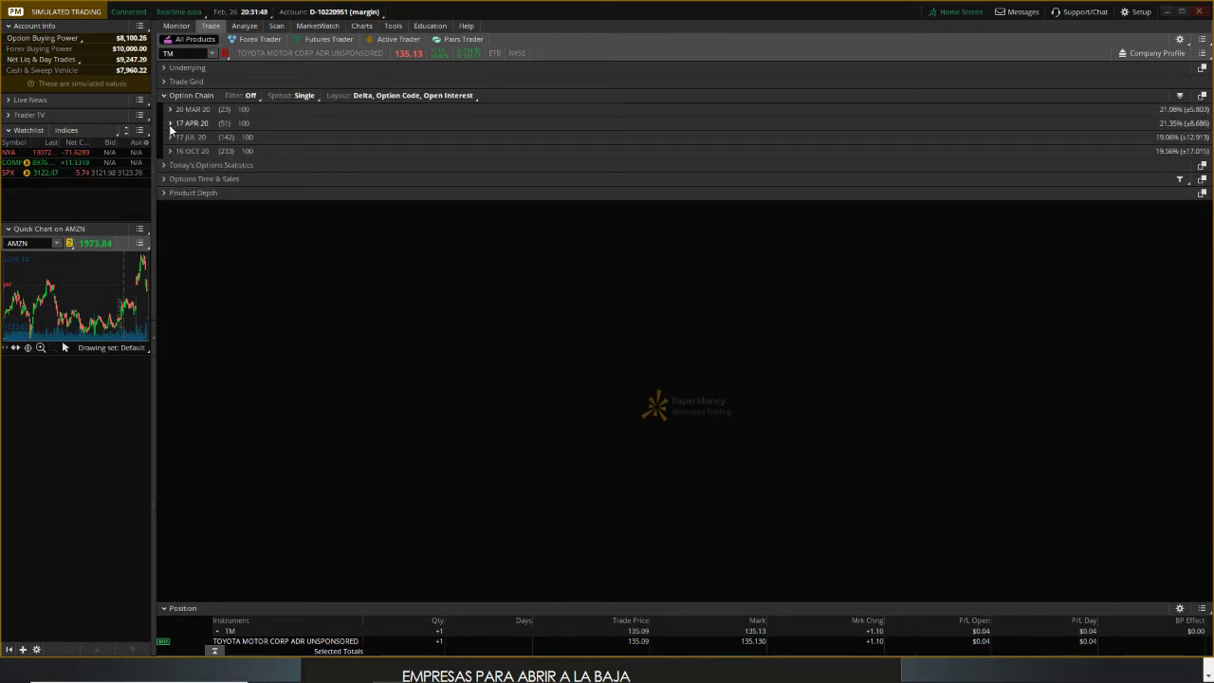
# Expand the 17 APR 20 expiration to show its strikes
pyautogui.hotkey('alt', 'Tab')
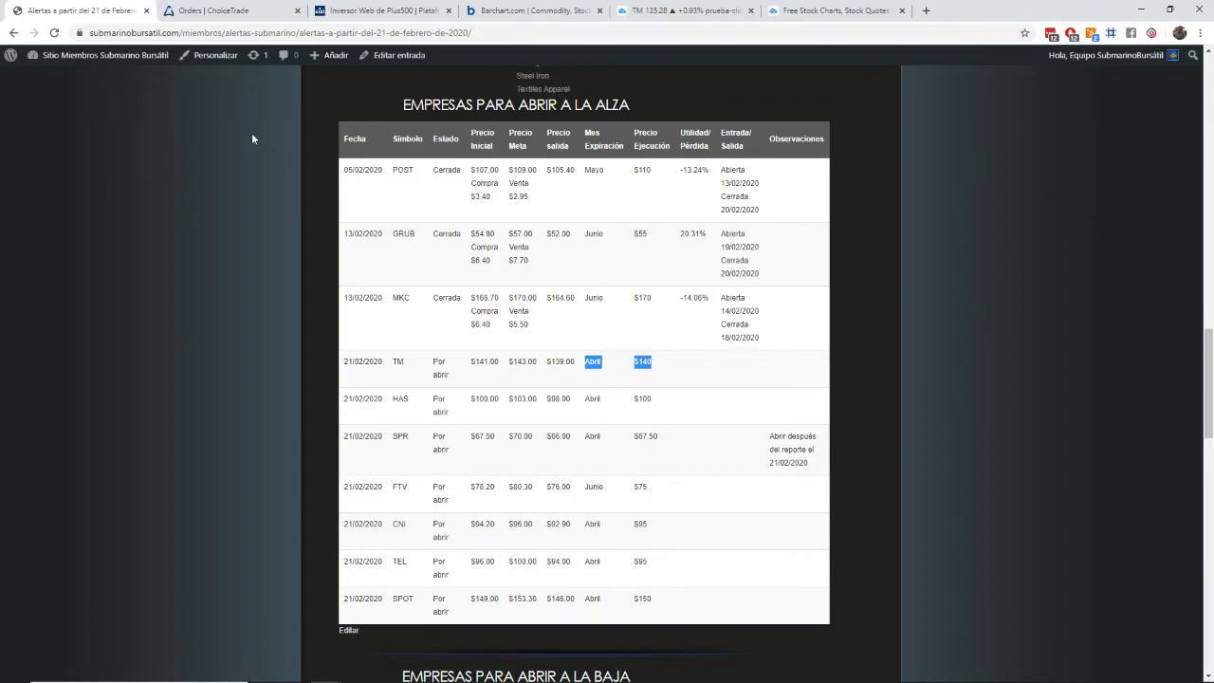
pyautogui.hotkey('alt', 'Tab')
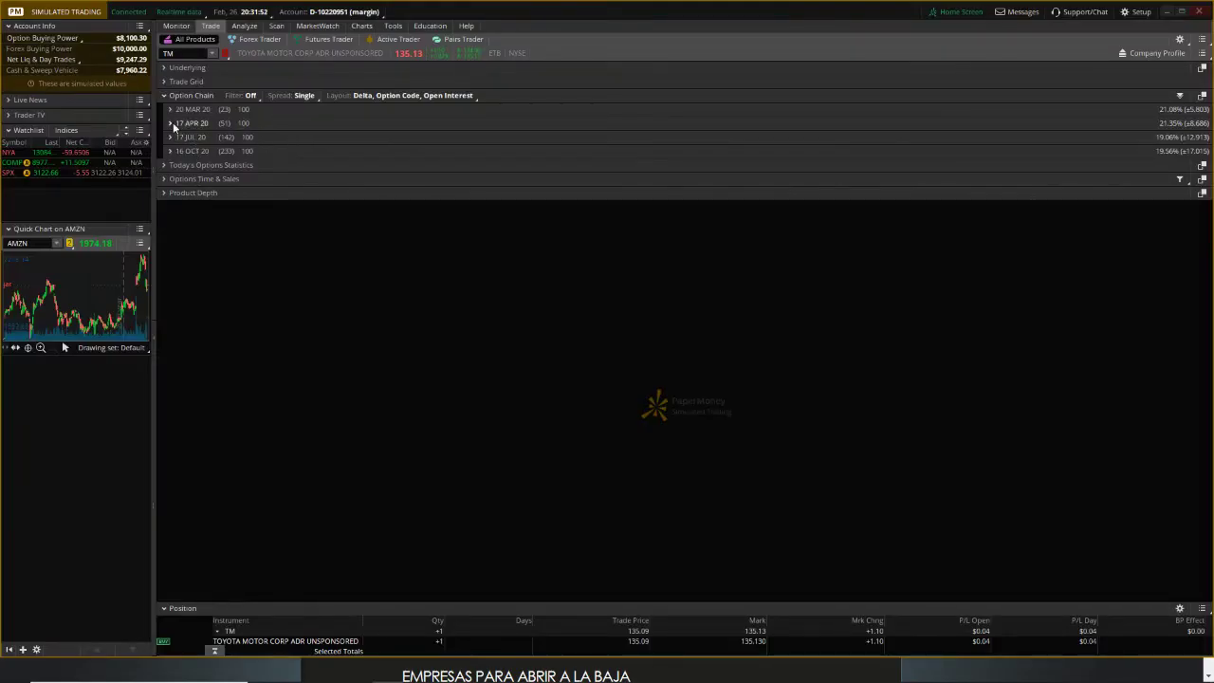
pyautogui.click(169, 122)
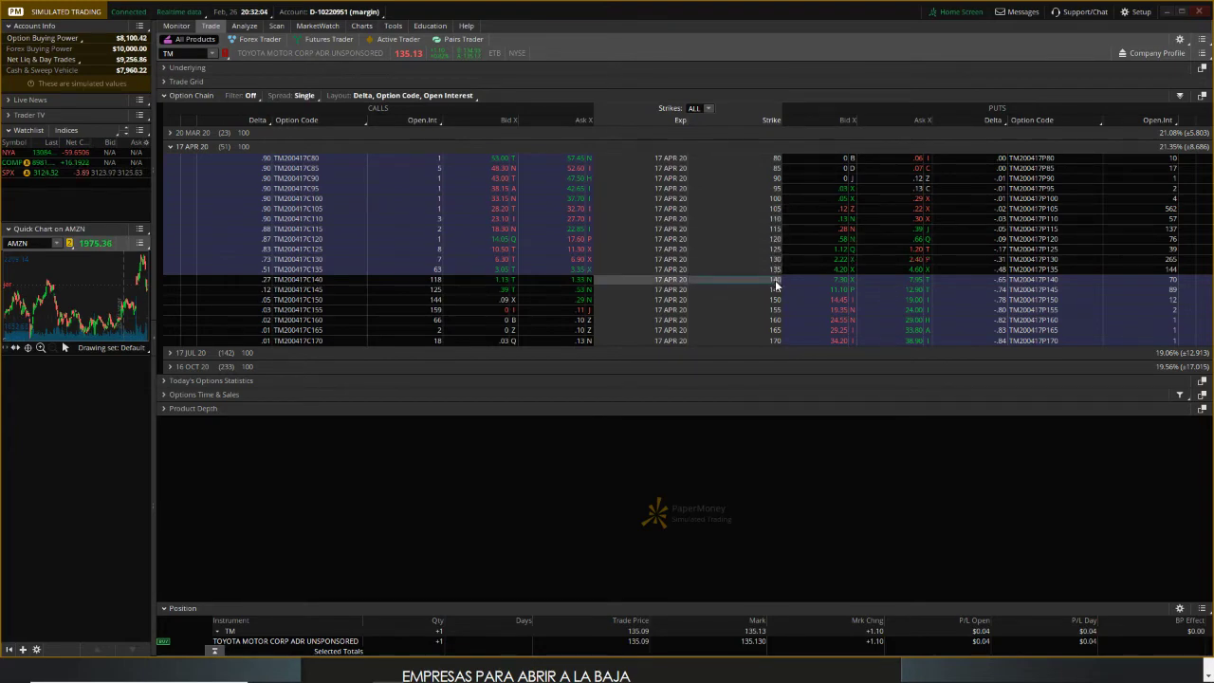
# Check the TM row on the browser alerts page, highlighting 'ABRIR A LA ALZA'
pyautogui.hotkey('alt', 'Tab')
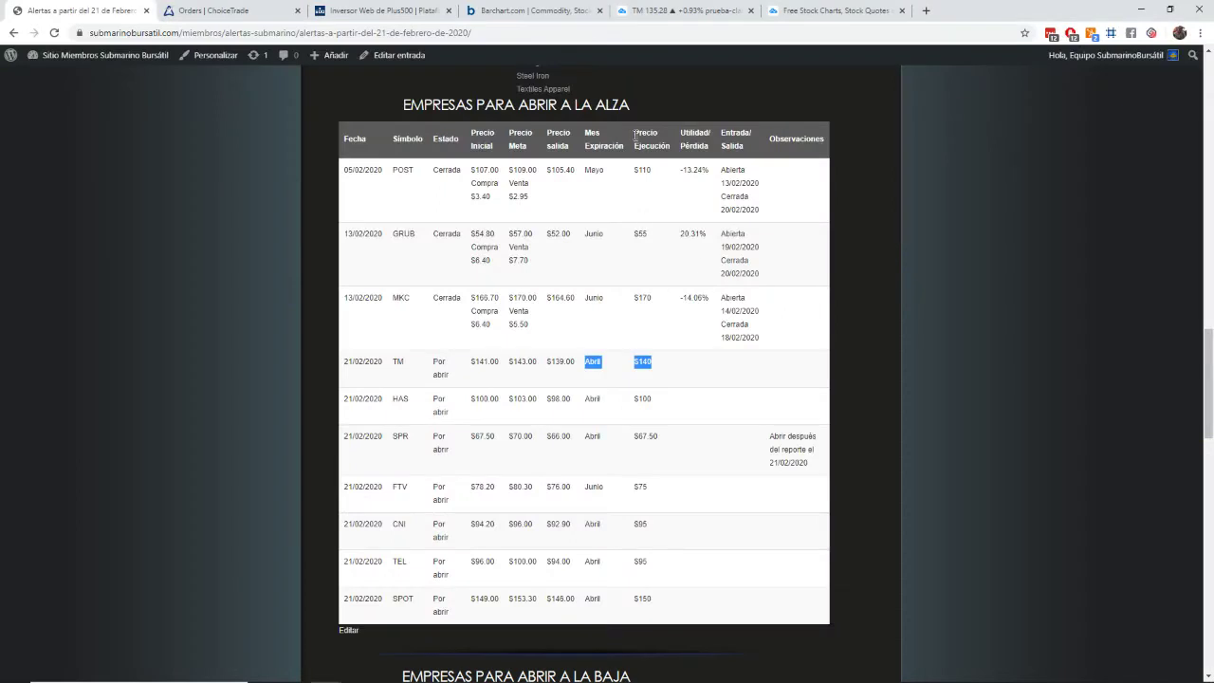
pyautogui.click(638, 113)
pyautogui.moveTo(638, 114); pyautogui.dragTo(552, 133)
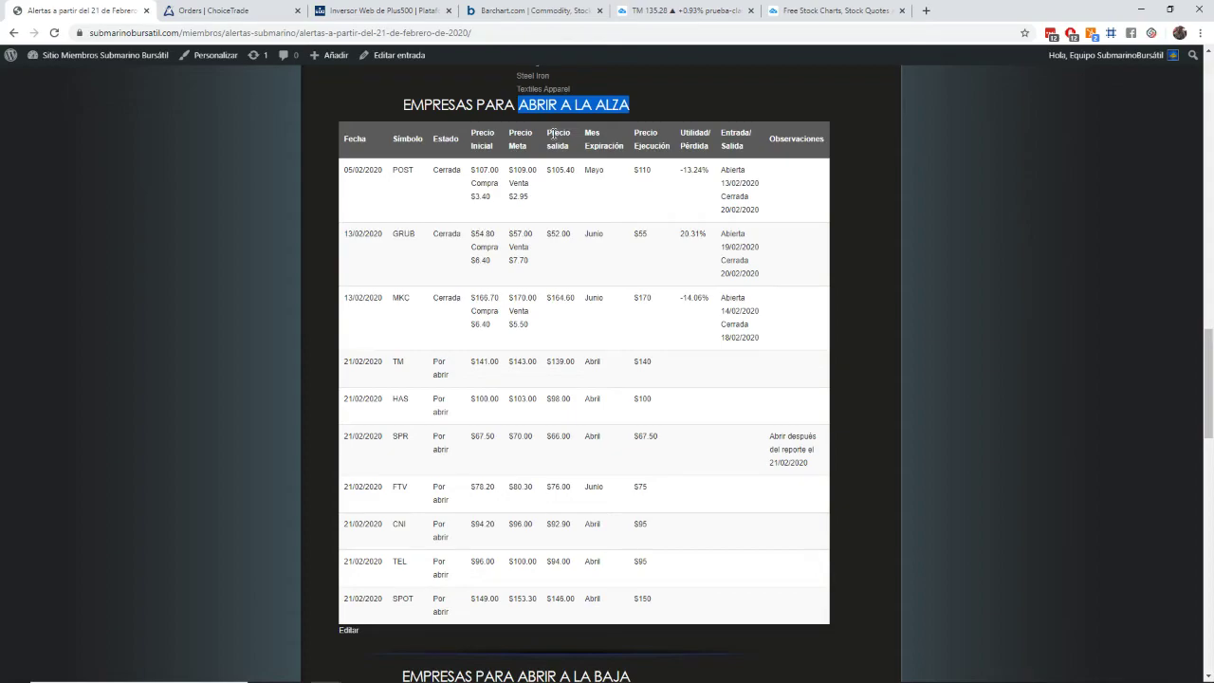
pyautogui.hotkey('alt', 'Tab')
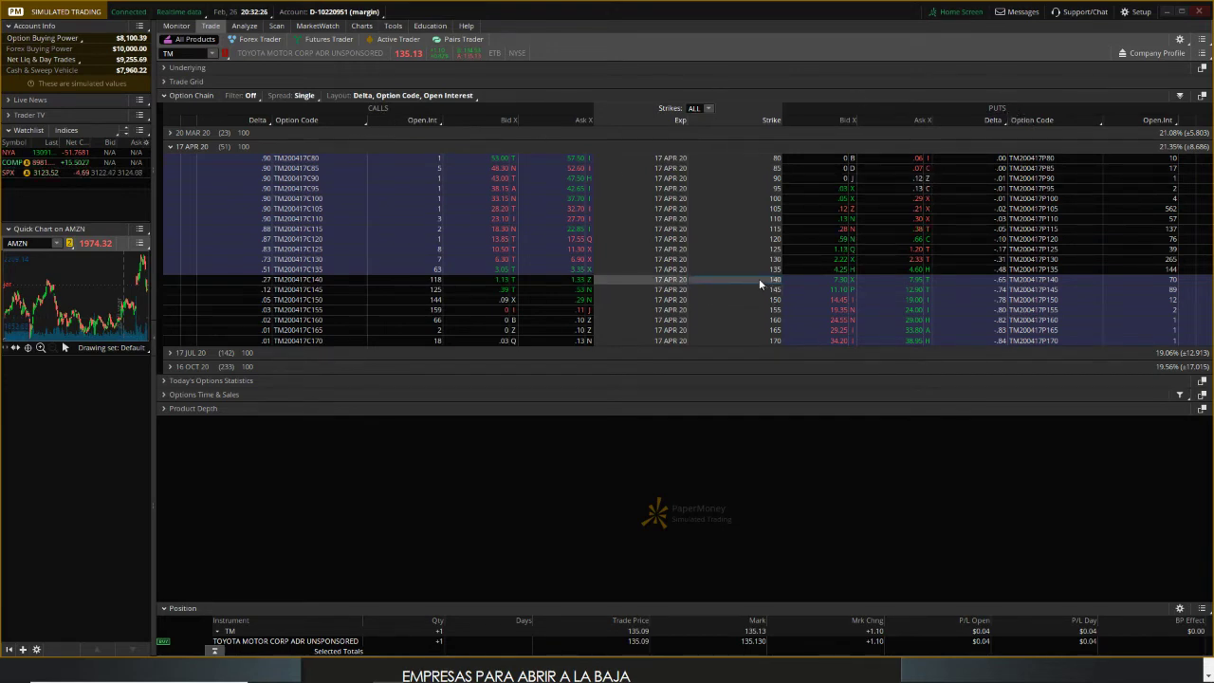
# Stage a buy of one TM 17 APR 20 140 call from its Ask price
pyautogui.click(173, 144)
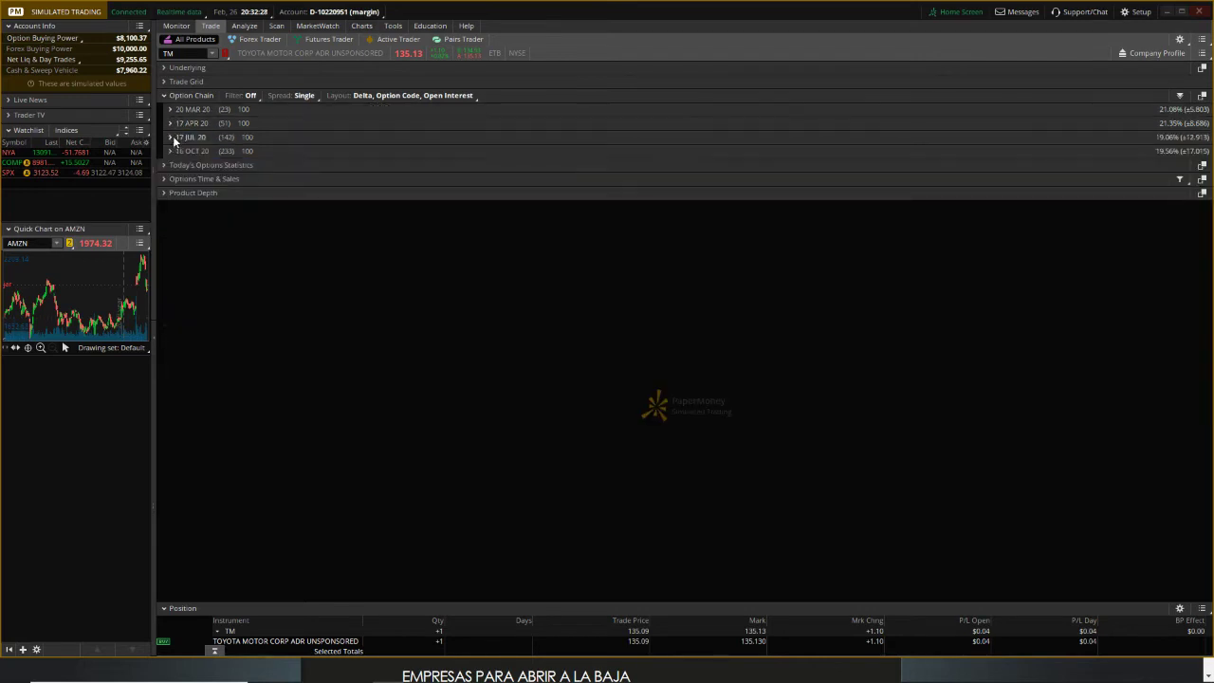
pyautogui.click(171, 124)
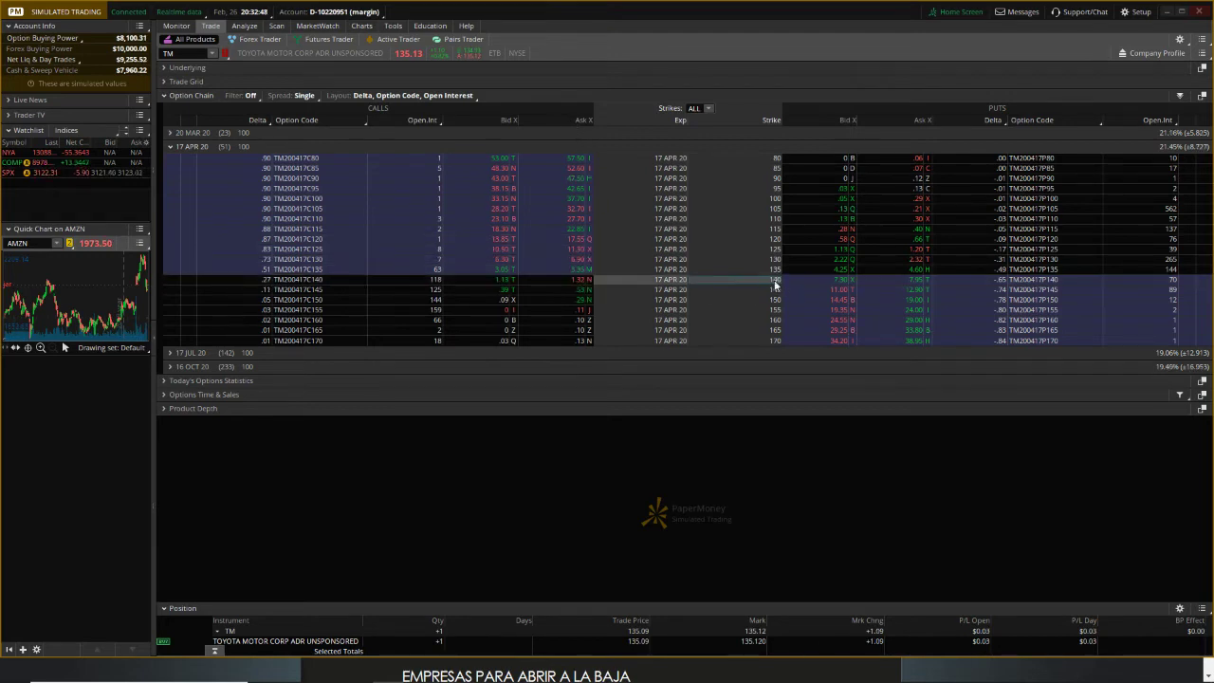
pyautogui.click(579, 283)
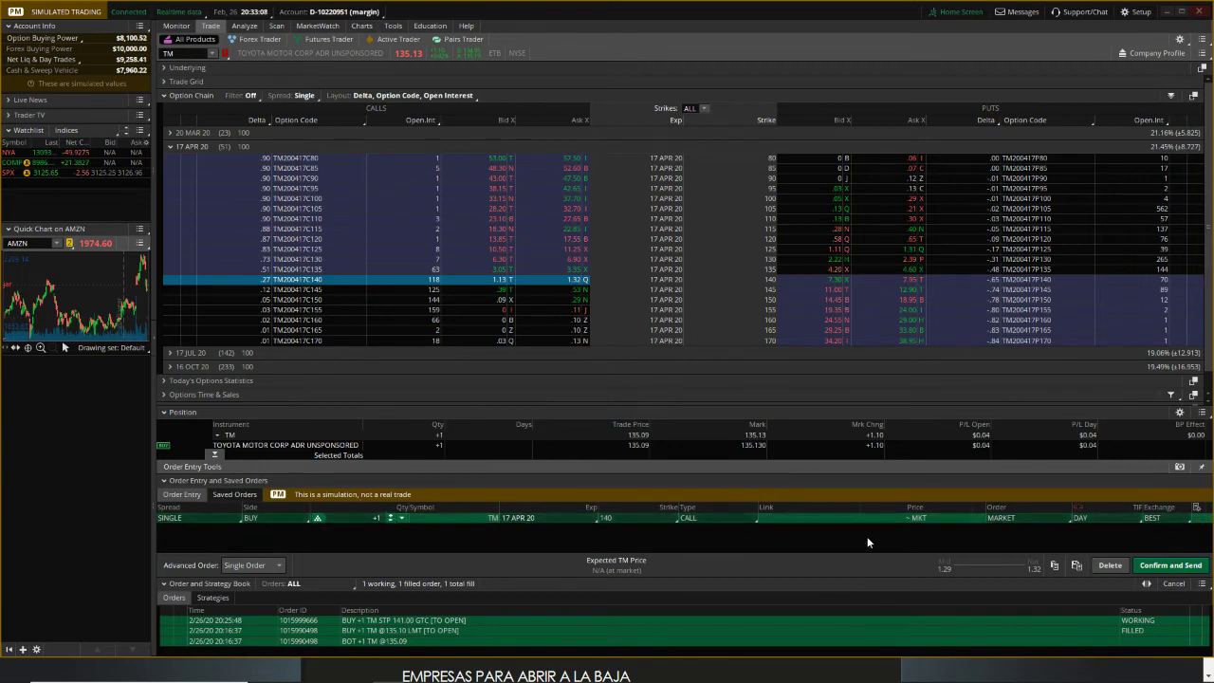
# Change the TM 140 call ticket's order type to LIMIT with a 1.33 limit price
pyautogui.click(1021, 520)
pyautogui.click(1026, 516)
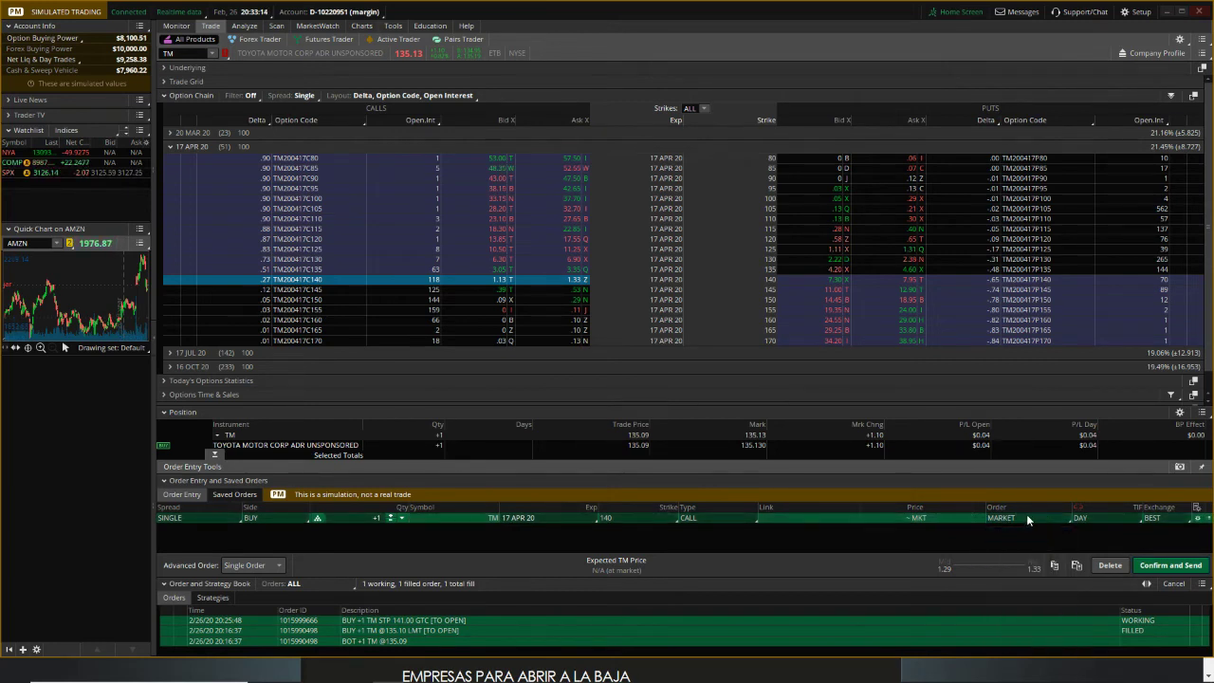
pyautogui.click(1026, 518)
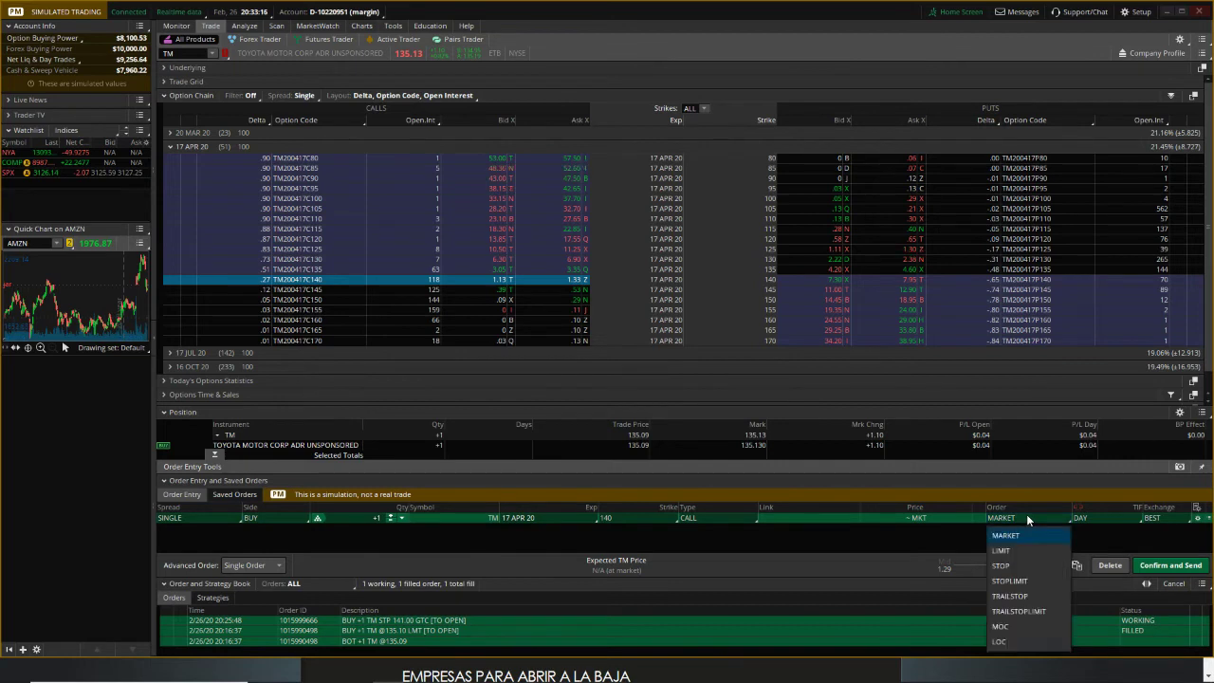
pyautogui.click(1025, 516)
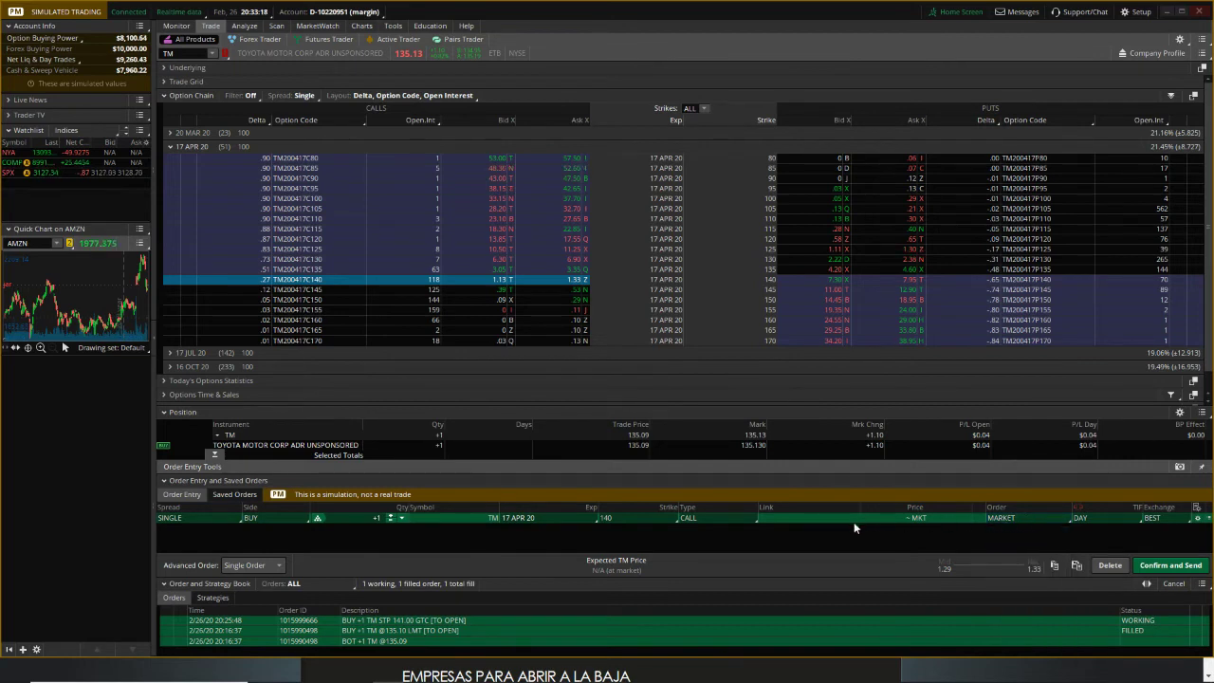
pyautogui.click(1003, 518)
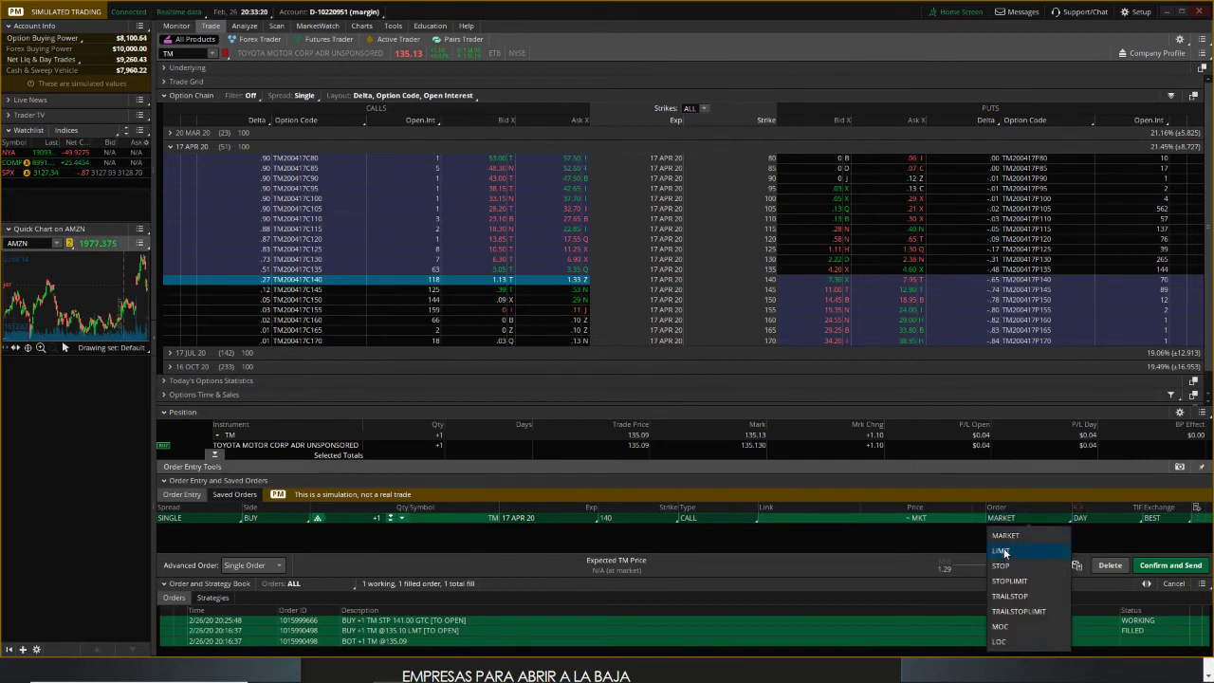
pyautogui.click(1004, 551)
pyautogui.click(928, 518)
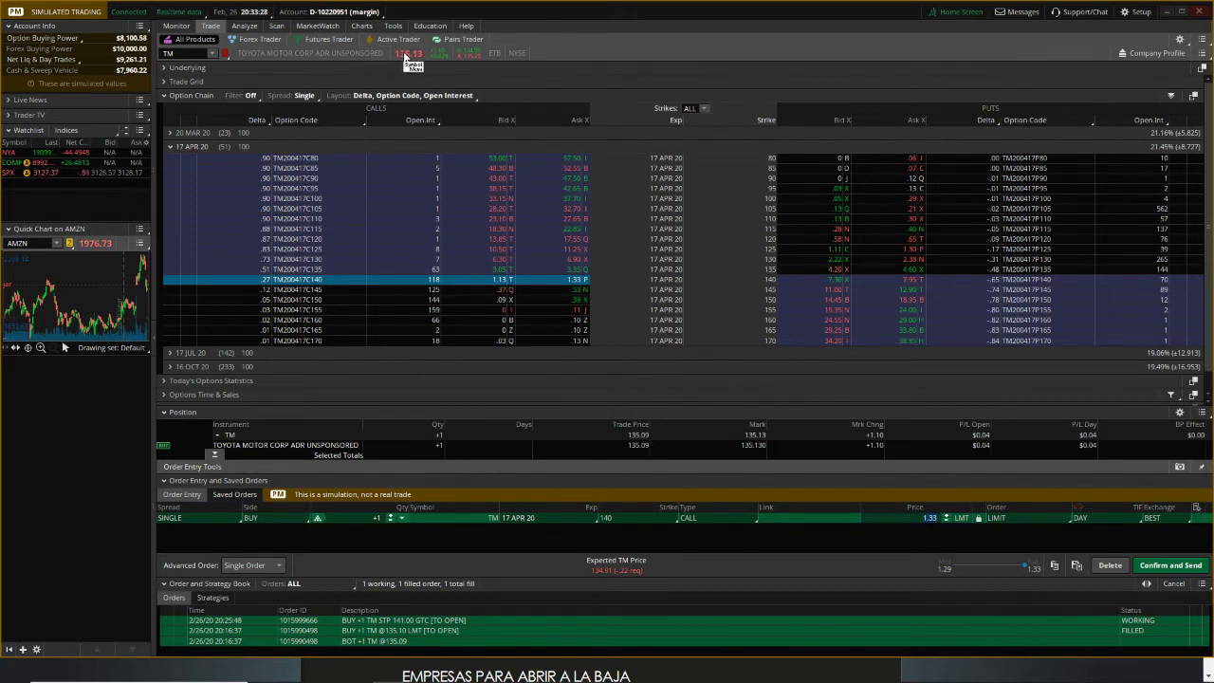
pyautogui.click(915, 517)
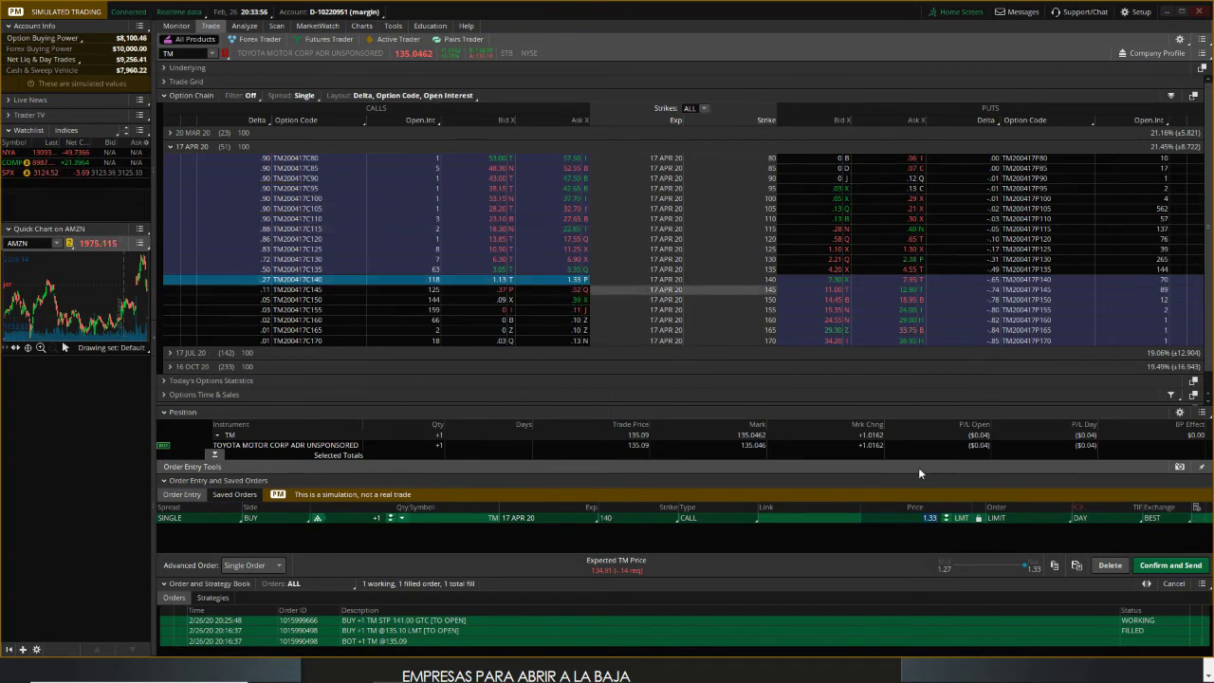
pyautogui.click(929, 520)
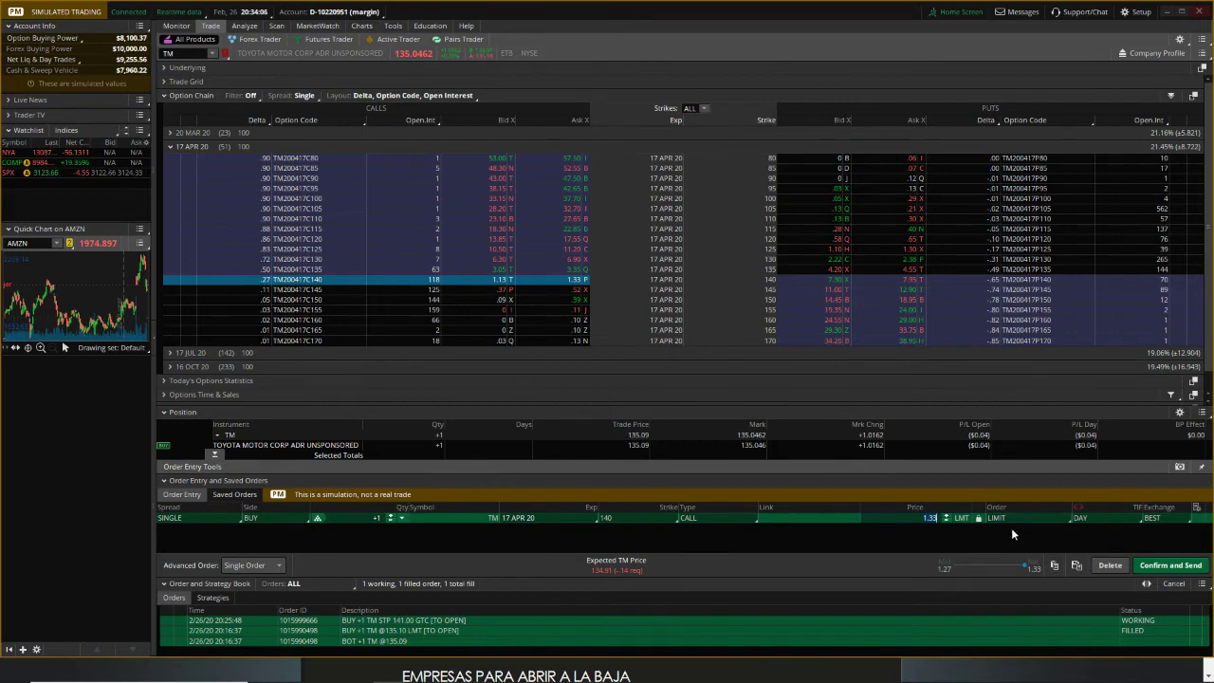
pyautogui.hotkey('alt', 'Tab')
pyautogui.moveTo(472, 362); pyautogui.dragTo(498, 369)
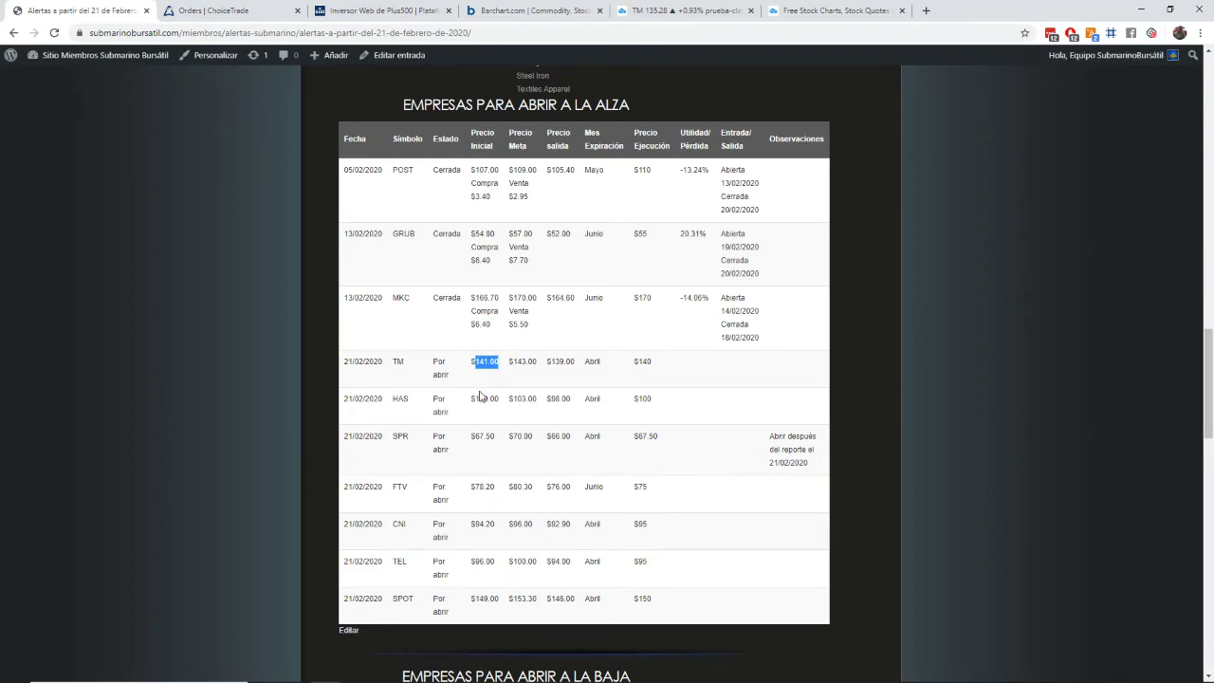
pyautogui.hotkey('alt', 'Tab')
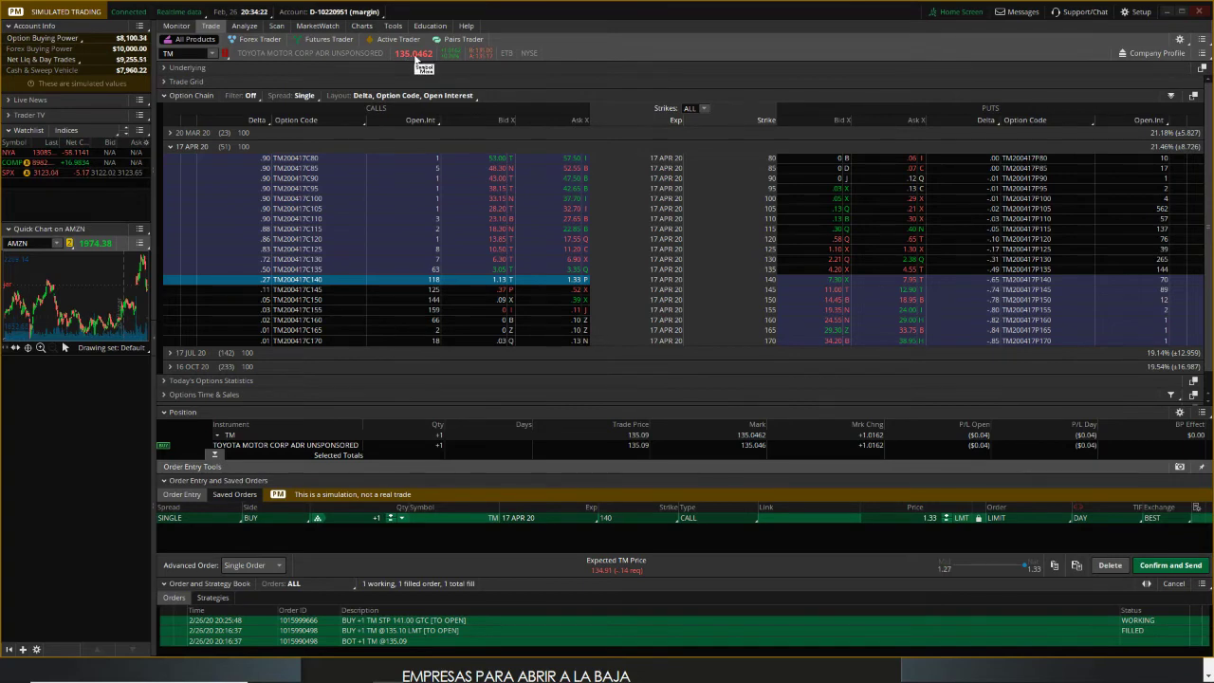
pyautogui.hotkey('alt', 'Tab')
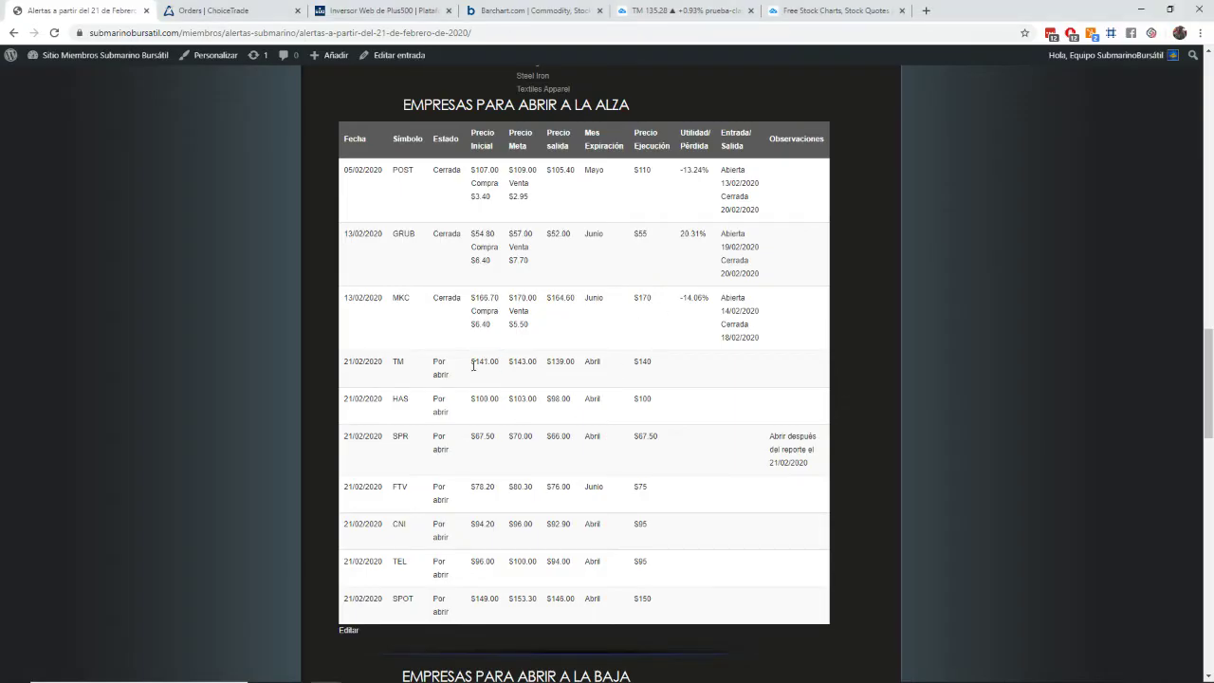
pyautogui.moveTo(472, 365); pyautogui.dragTo(498, 365)
pyautogui.hotkey('alt', 'Tab')
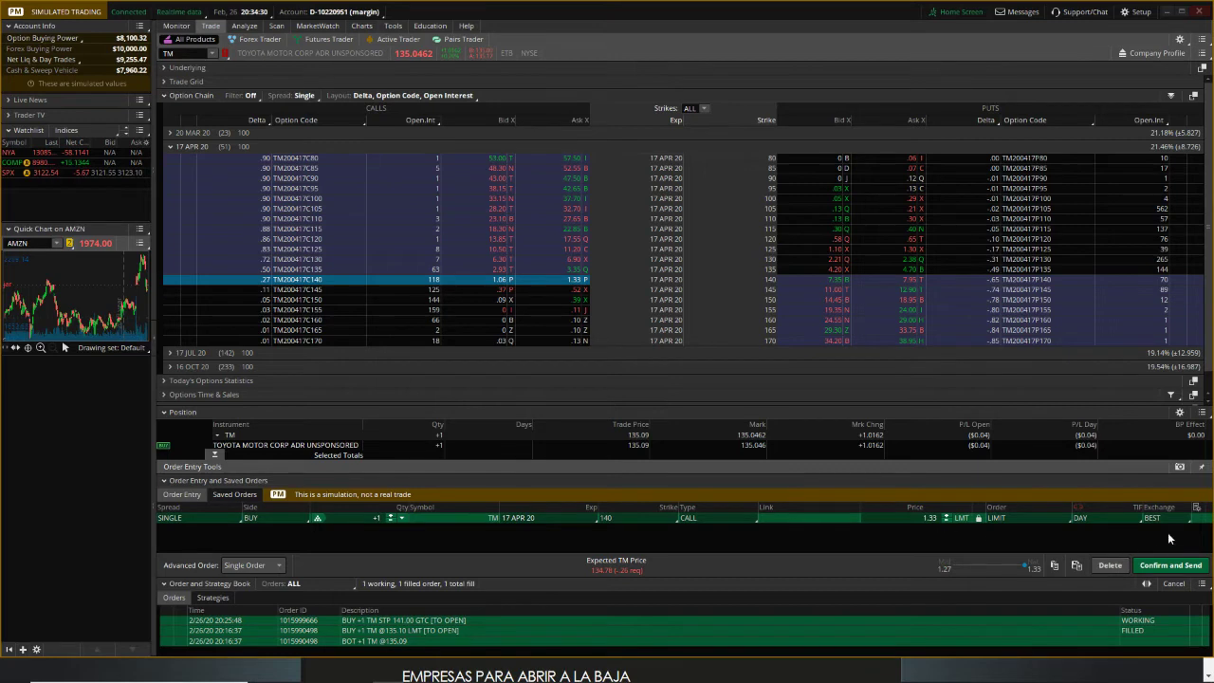
pyautogui.click(927, 516)
pyautogui.click(1023, 518)
# Keep LIMIT, go to the Barchart.com tab, and pause ad blocking on Barchart
pyautogui.click(1022, 518)
pyautogui.hotkey('alt', 'Tab')
pyautogui.hotkey('alt', 'Tab')
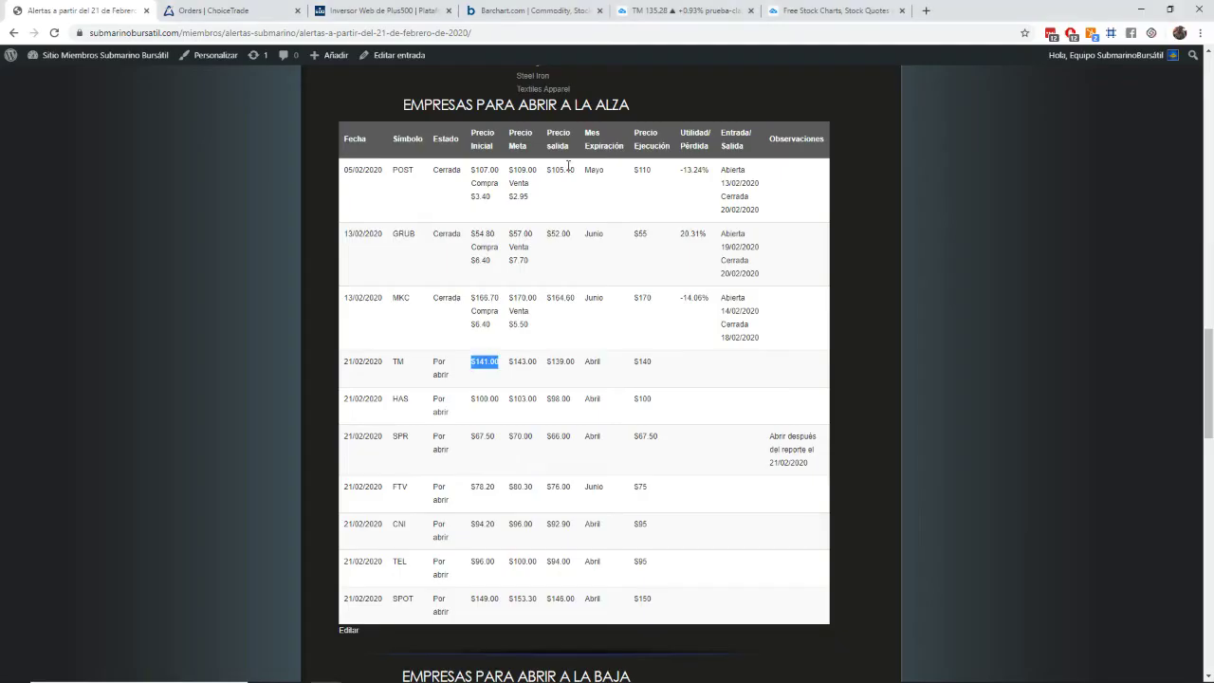
pyautogui.click(502, 11)
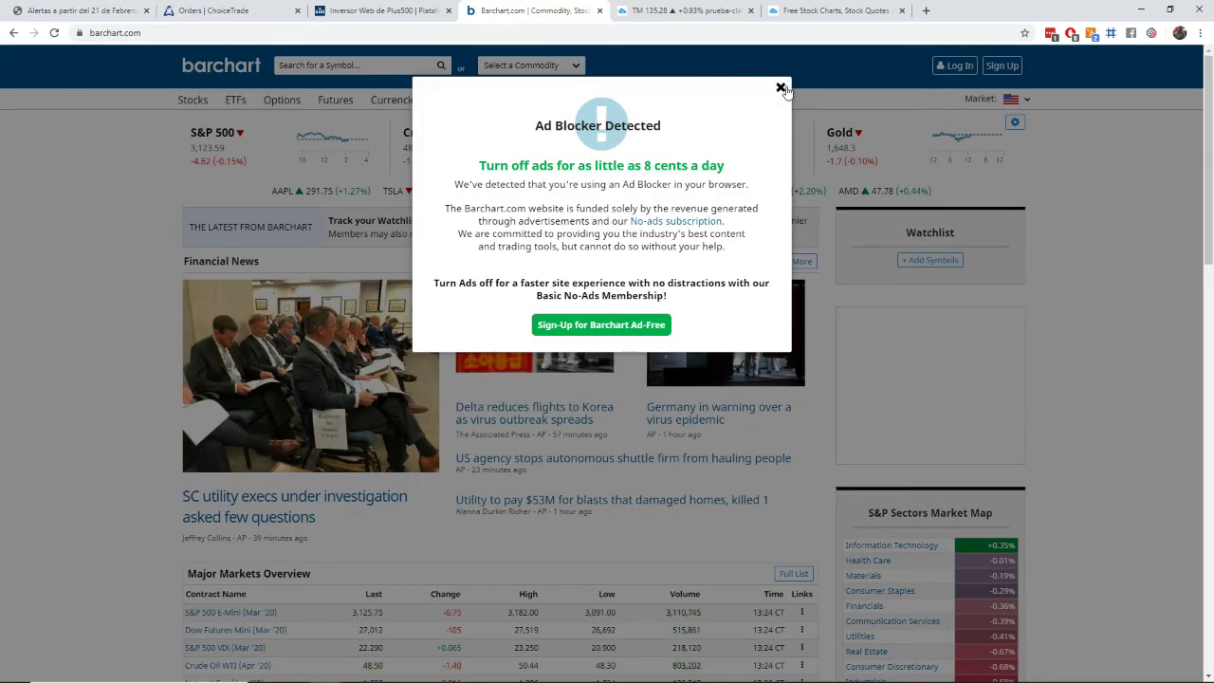
pyautogui.click(780, 88)
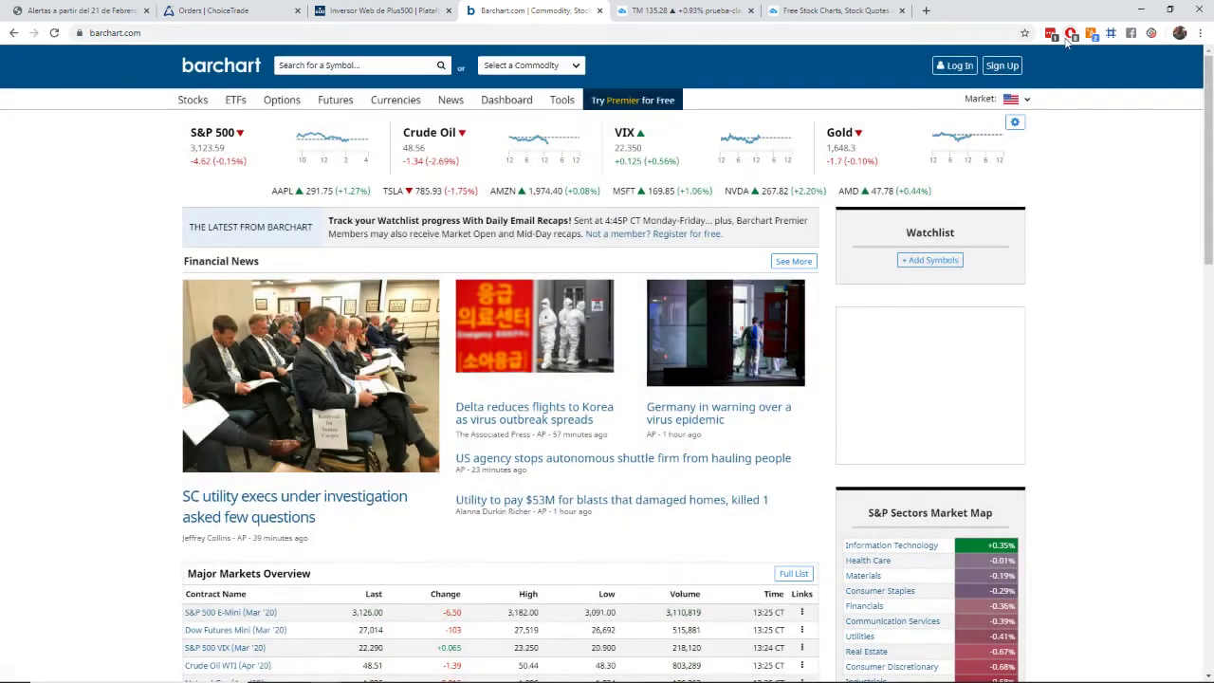
pyautogui.click(1070, 34)
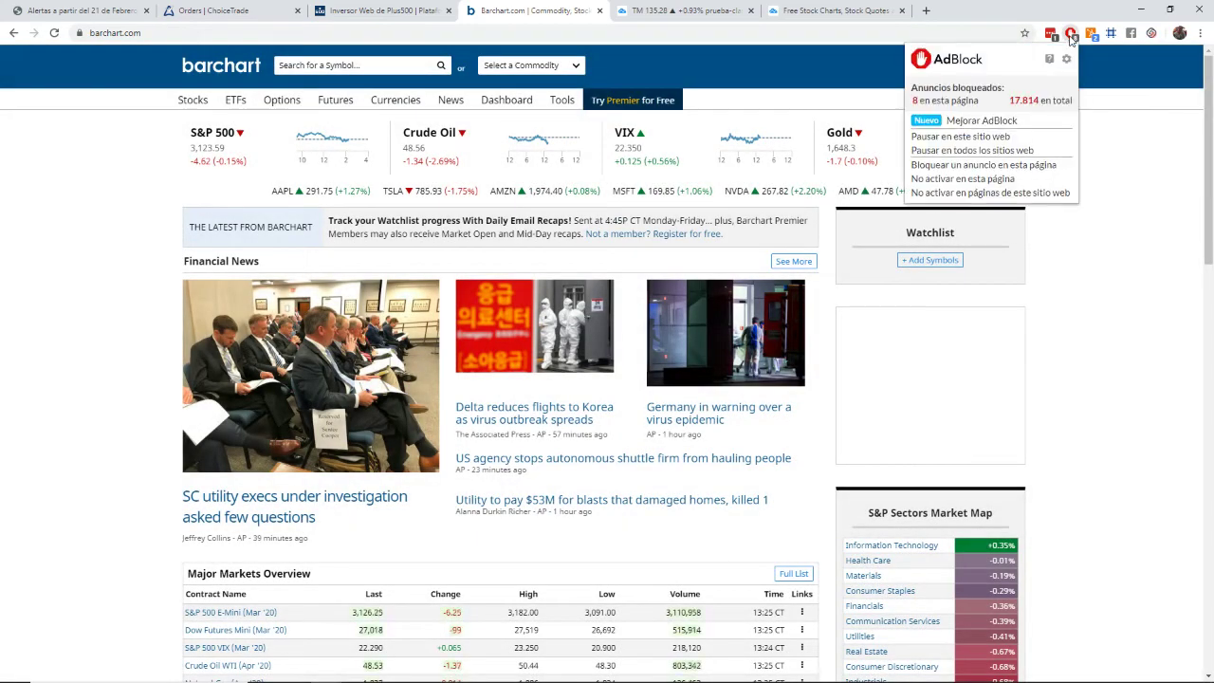
pyautogui.click(995, 139)
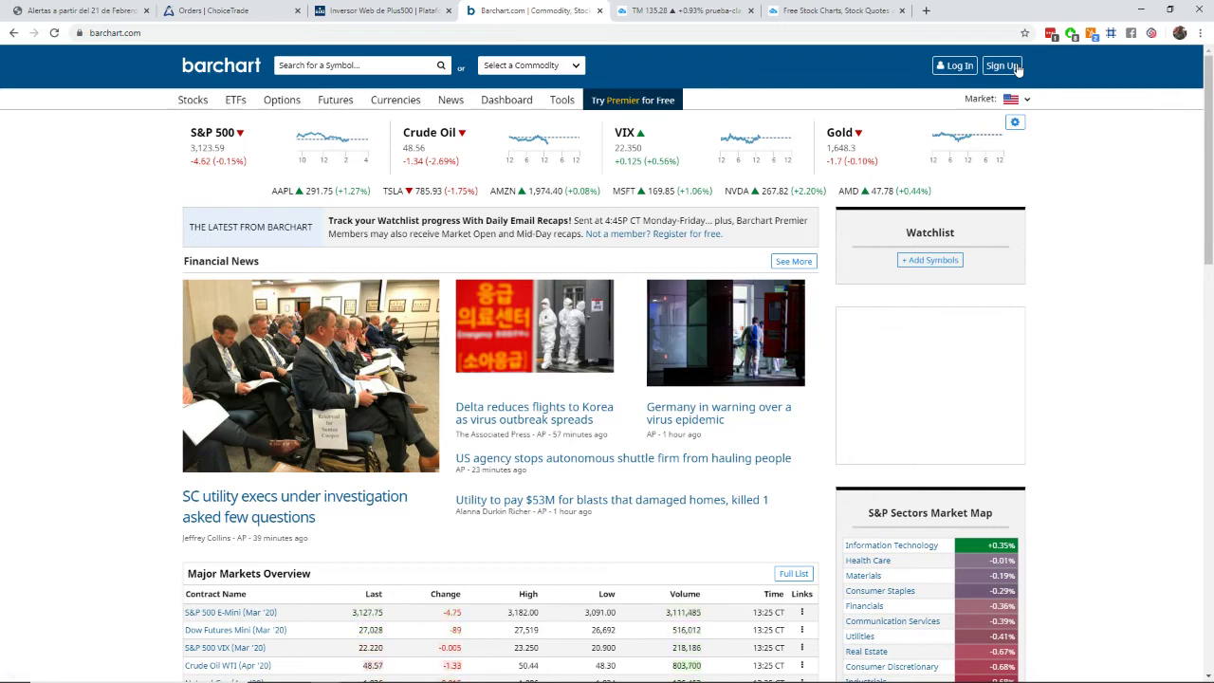
# Start a free basic sign-up, autofill it, opt out of Chart-of-the-Day, then close the form
pyautogui.click(1002, 65)
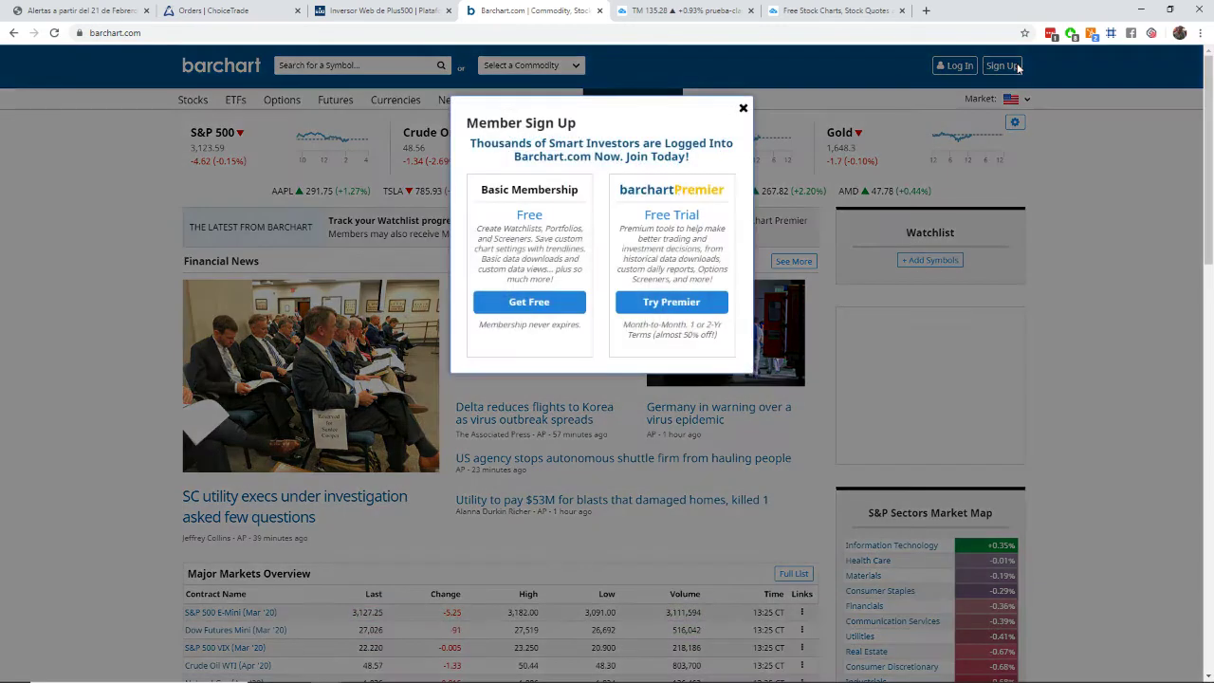
pyautogui.click(528, 302)
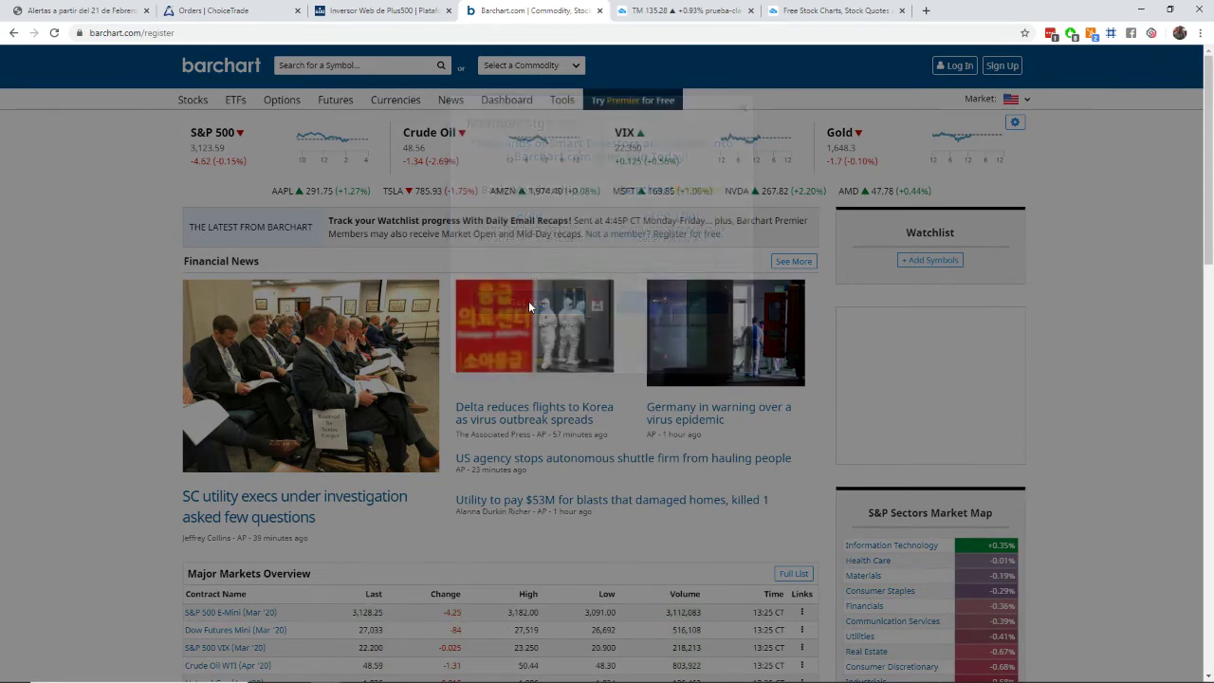
pyautogui.click(564, 152)
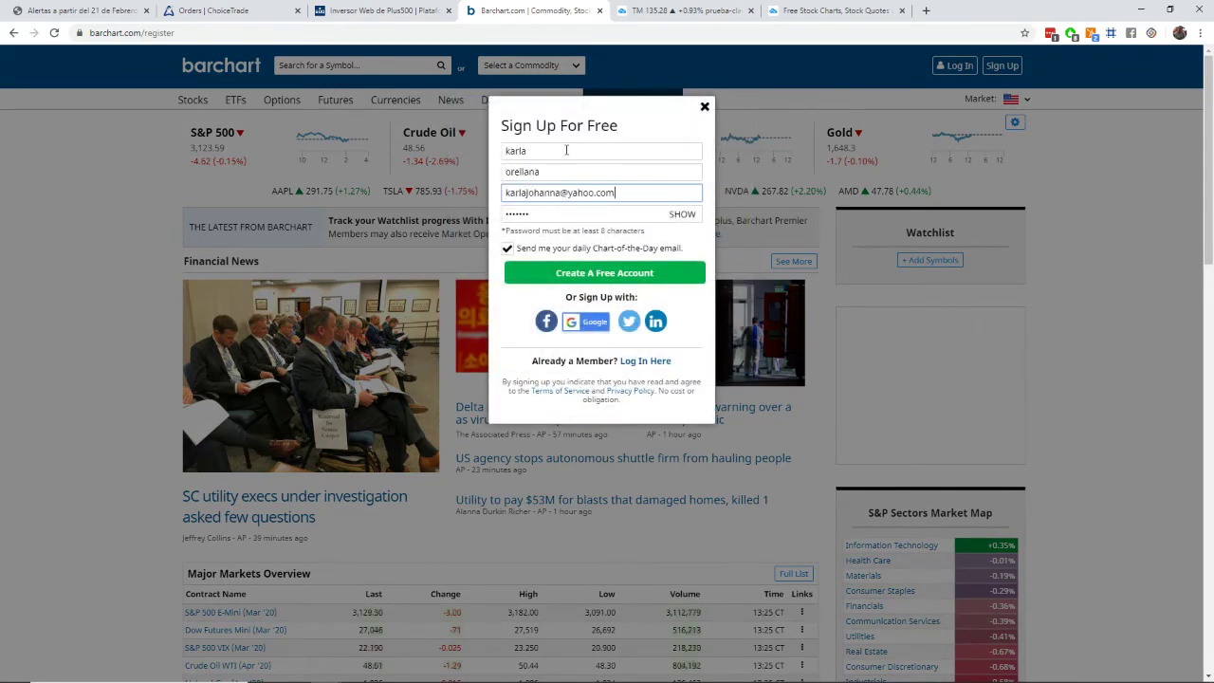
pyautogui.click(611, 184)
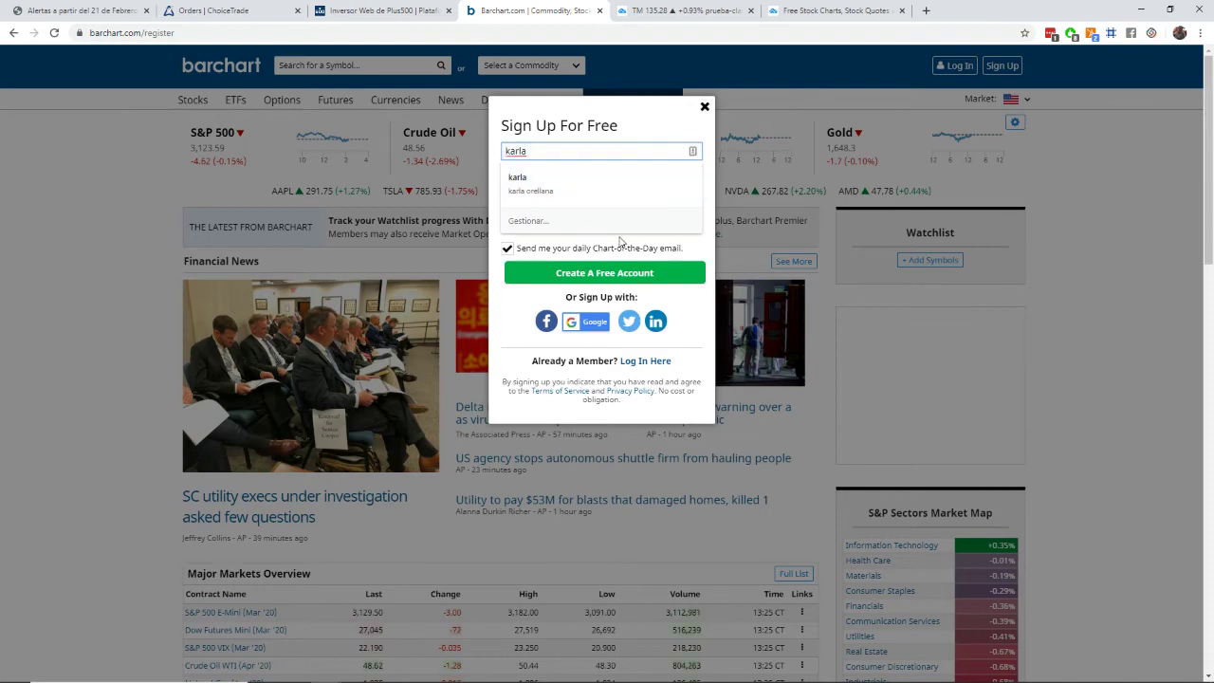
pyautogui.click(612, 250)
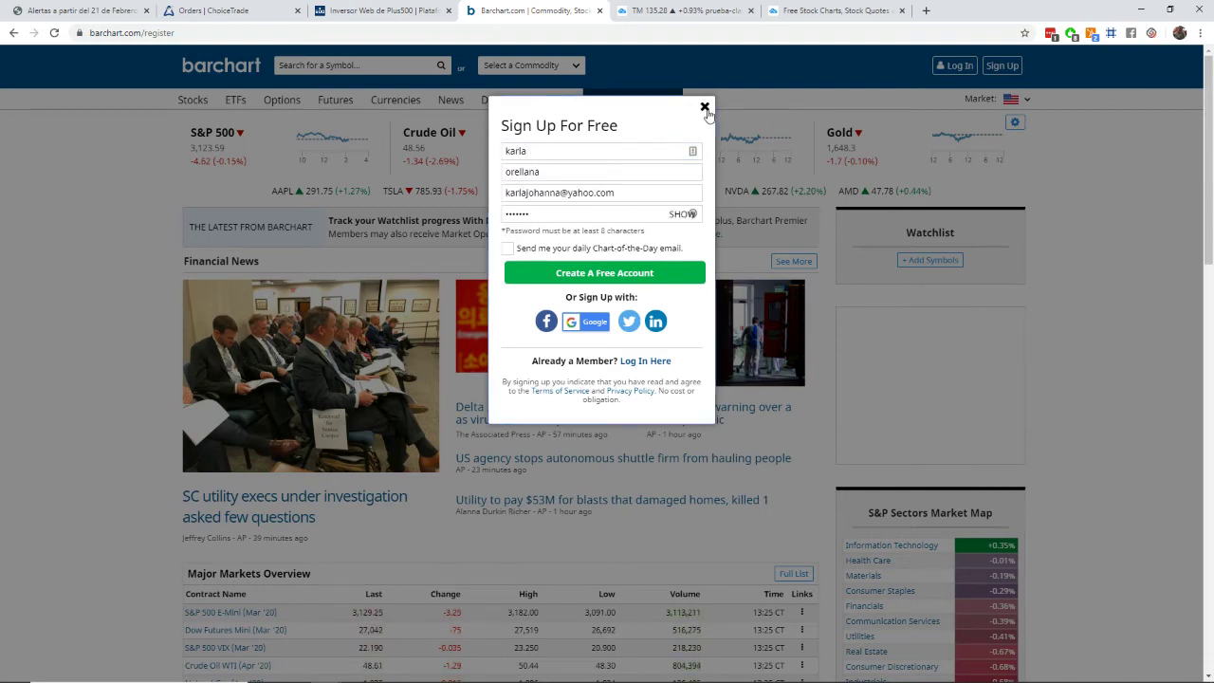
pyautogui.click(725, 141)
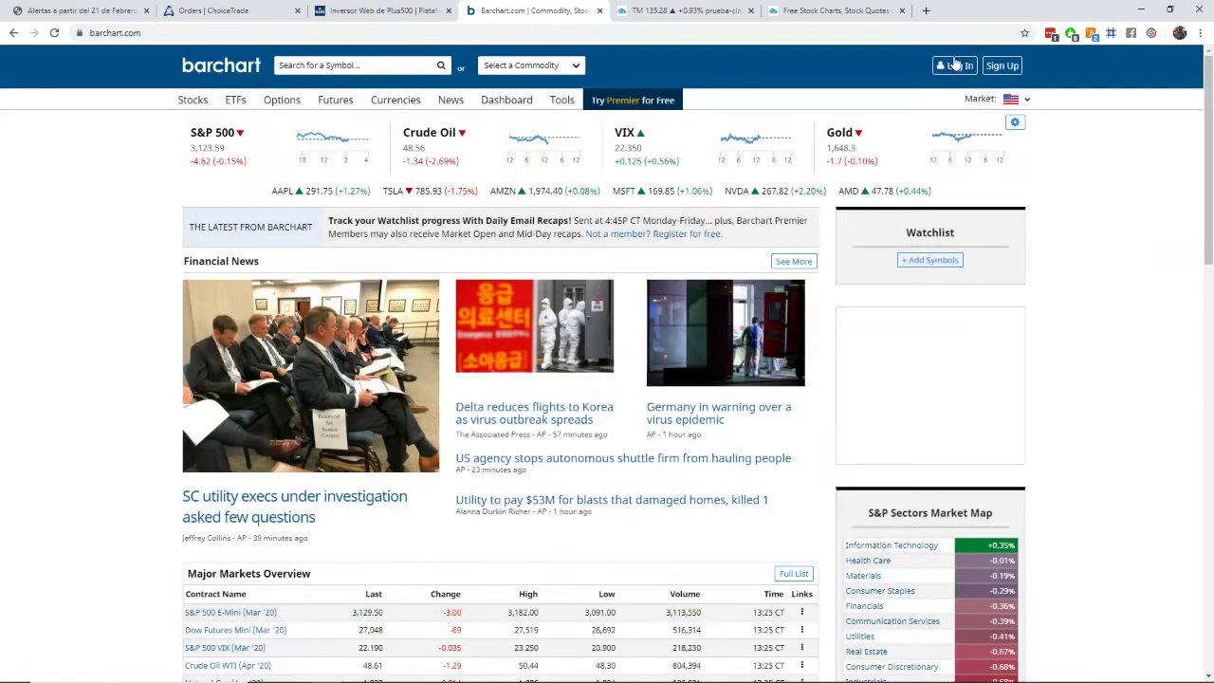
# Open the Barchart login form and enter the account e-mail, correcting its mistyped start
pyautogui.click(956, 64)
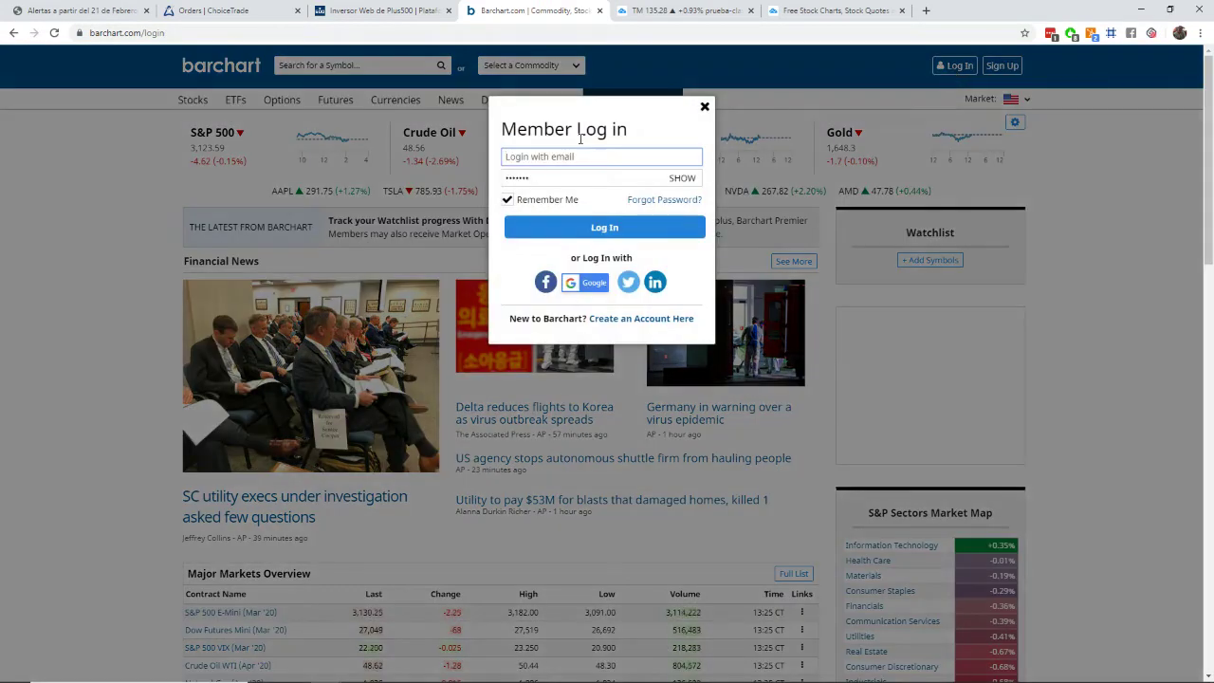
pyautogui.hotkey('ctrl', 'v')
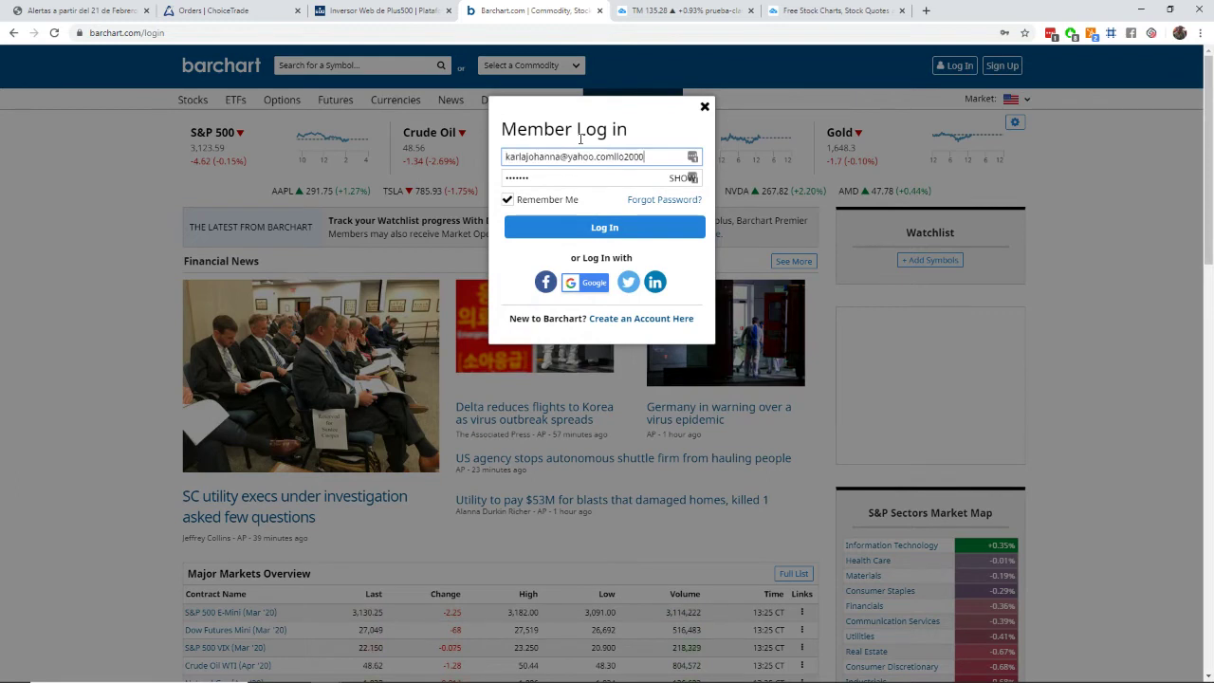
pyautogui.press('Tab')
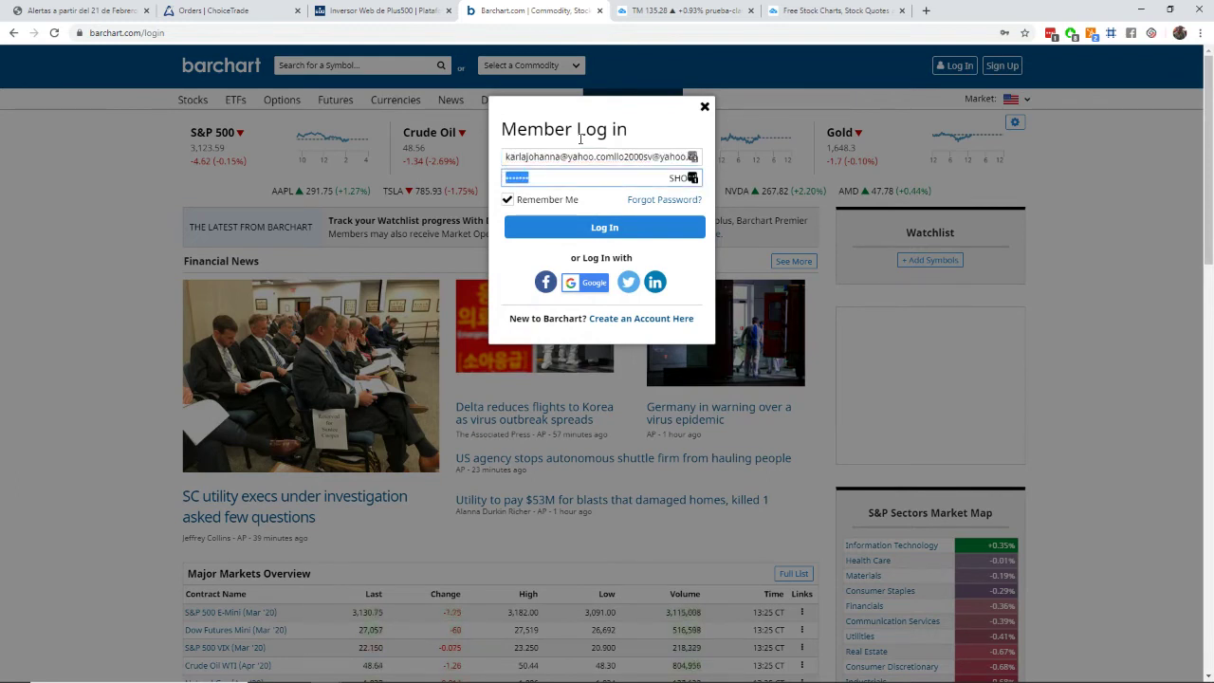
pyautogui.moveTo(615, 156); pyautogui.dragTo(495, 154)
pyautogui.write('gallo')
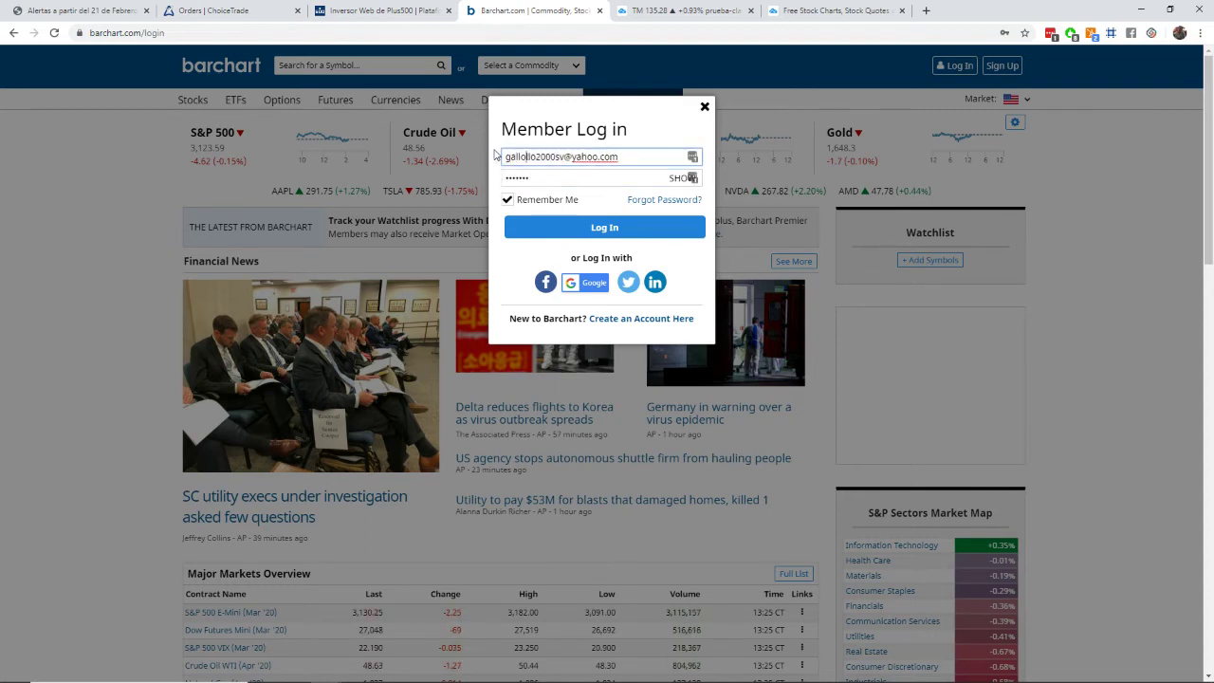
pyautogui.press('Delete')
pyautogui.press('Delete')
pyautogui.press('Delete')
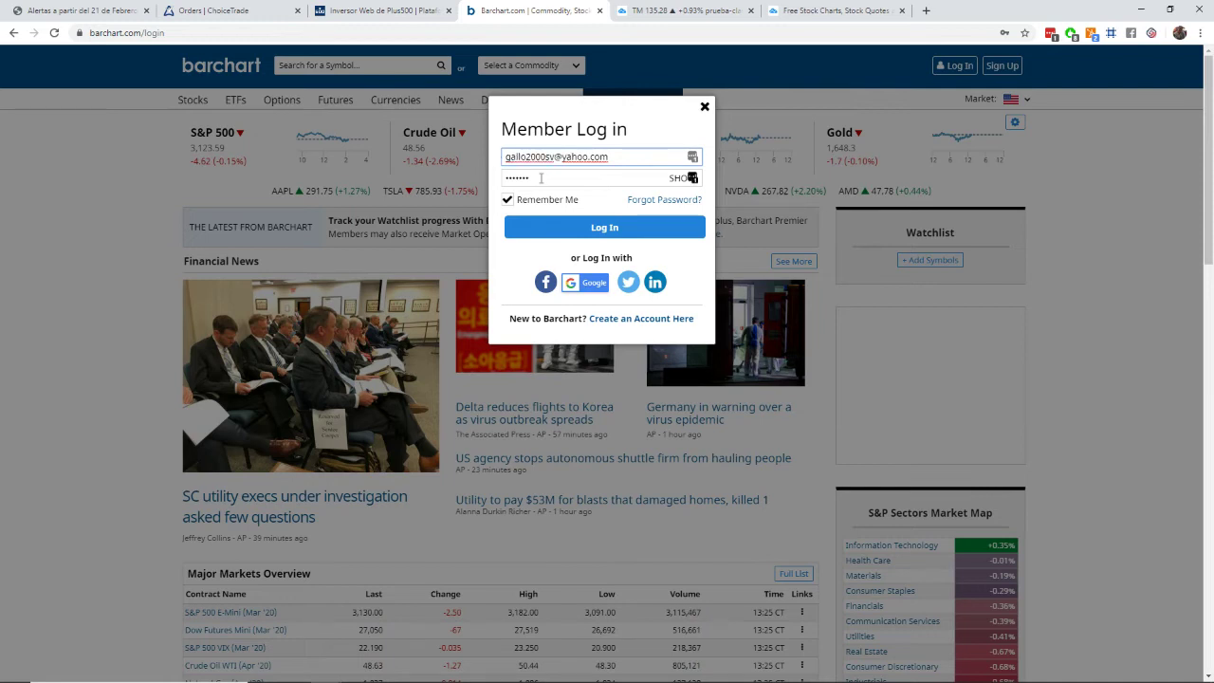
# Replace the password with the account password and submit the login
pyautogui.click(541, 178)
pyautogui.doubleClick(541, 178)
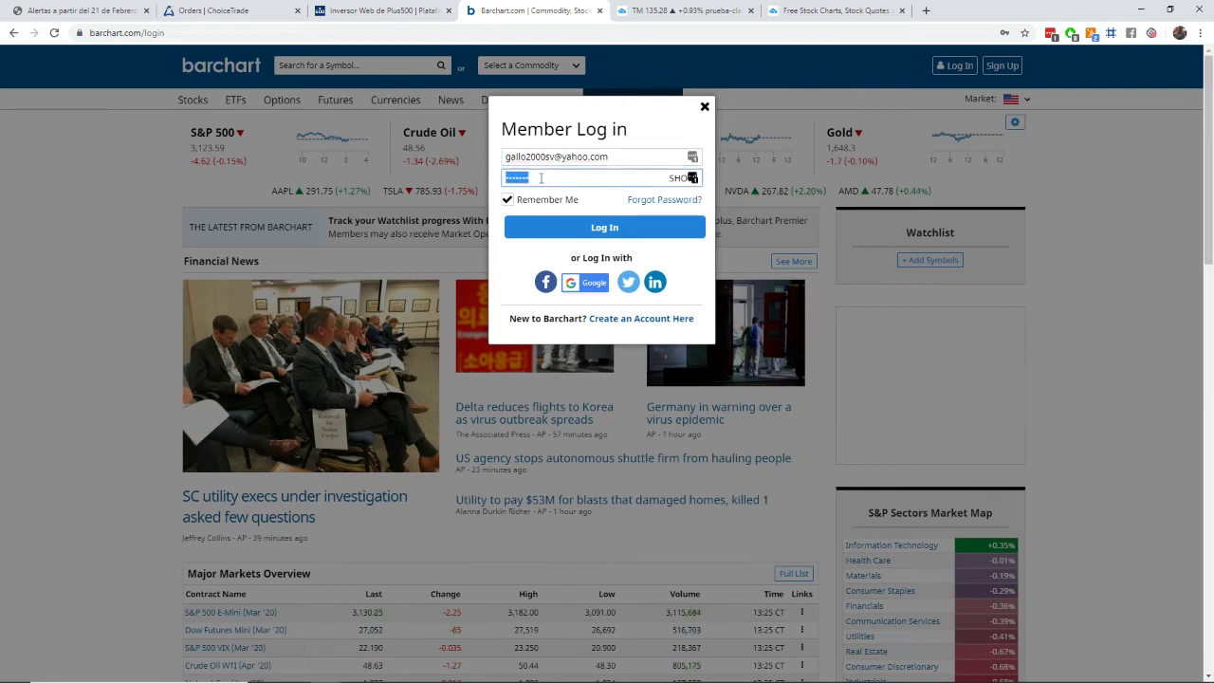
pyautogui.press('Return')
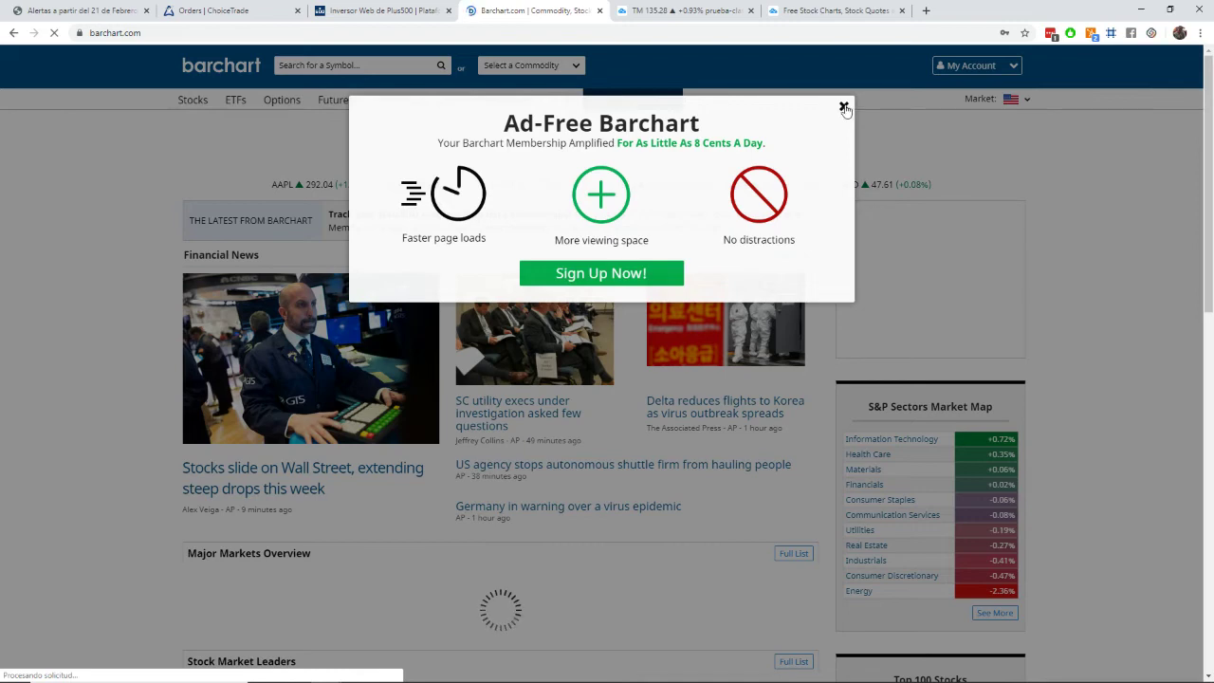
# Dismiss the Ad-Free popup, open Tools > Alerts, and add symbol TM (Toyota Motor)
pyautogui.click(844, 107)
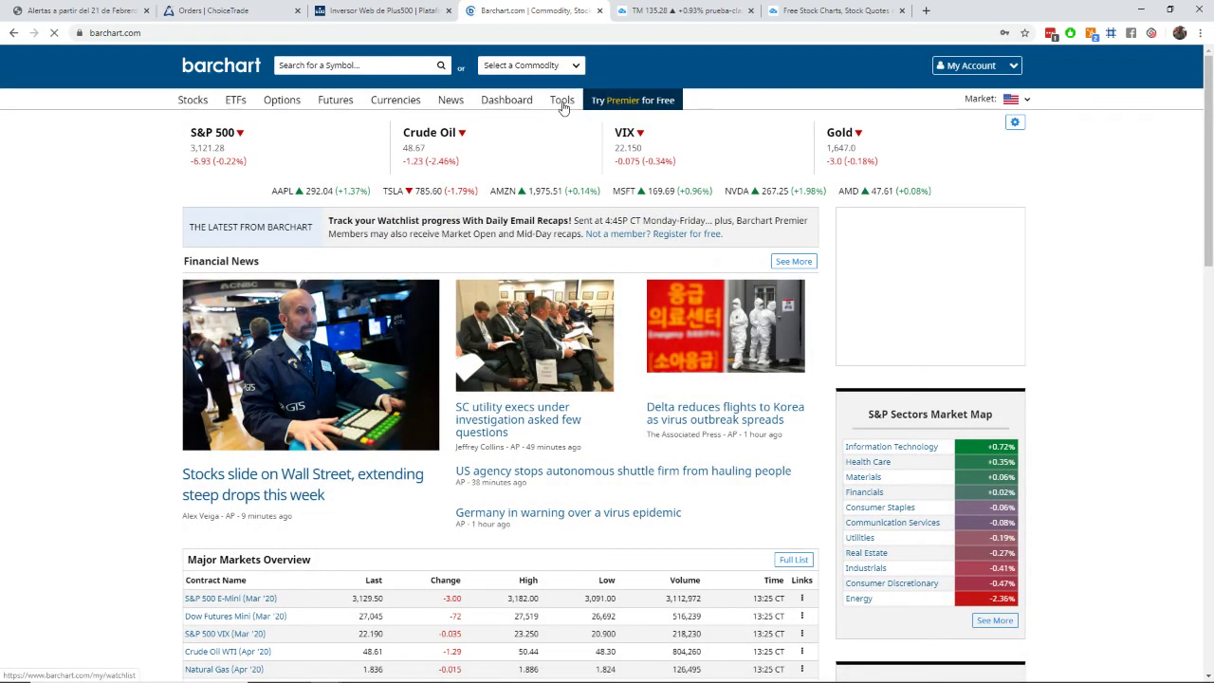
pyautogui.moveTo(563, 108)
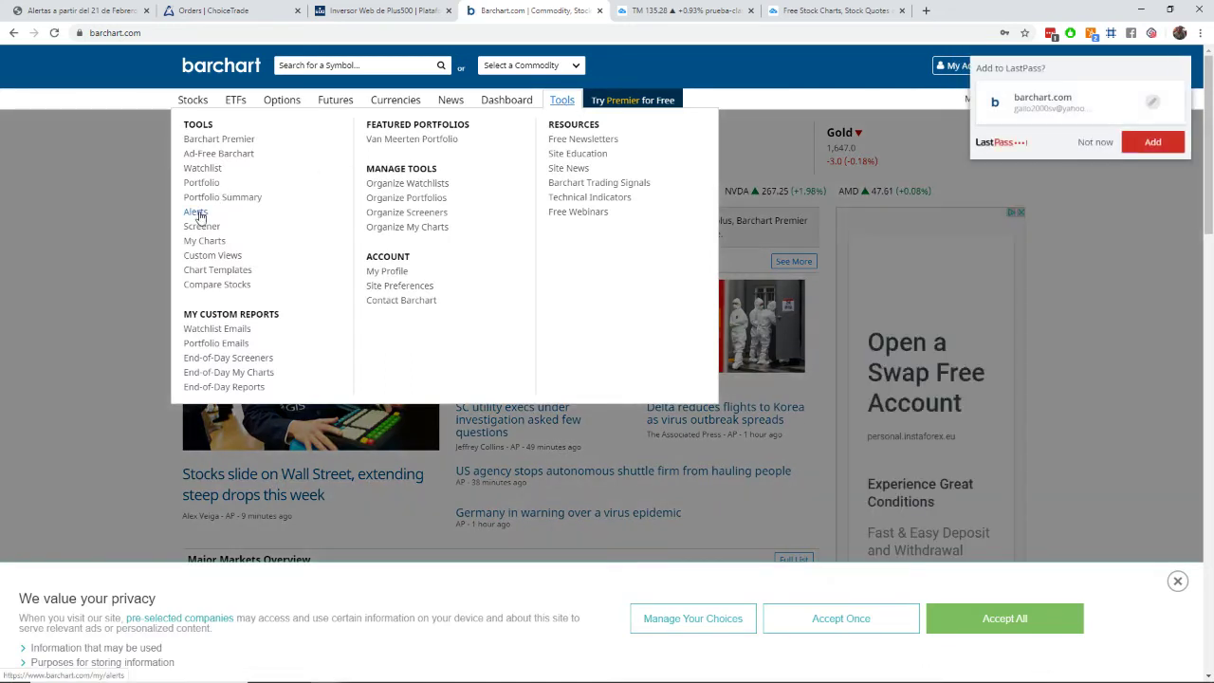
pyautogui.click(198, 214)
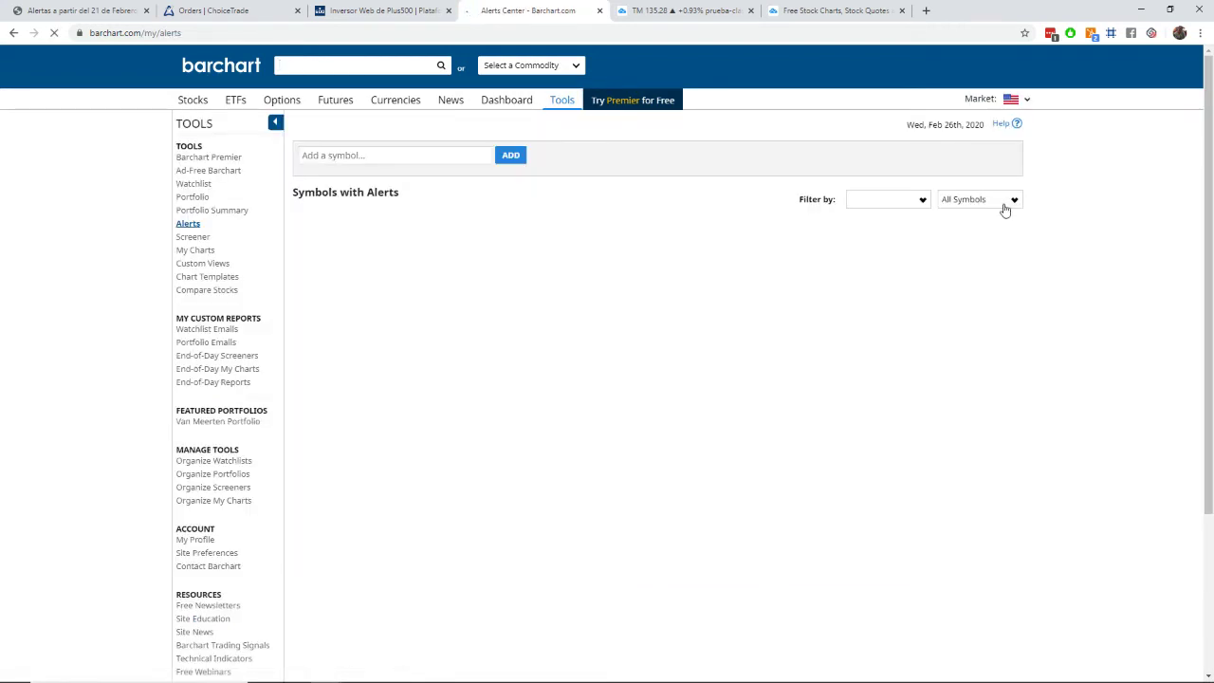
pyautogui.click(395, 158)
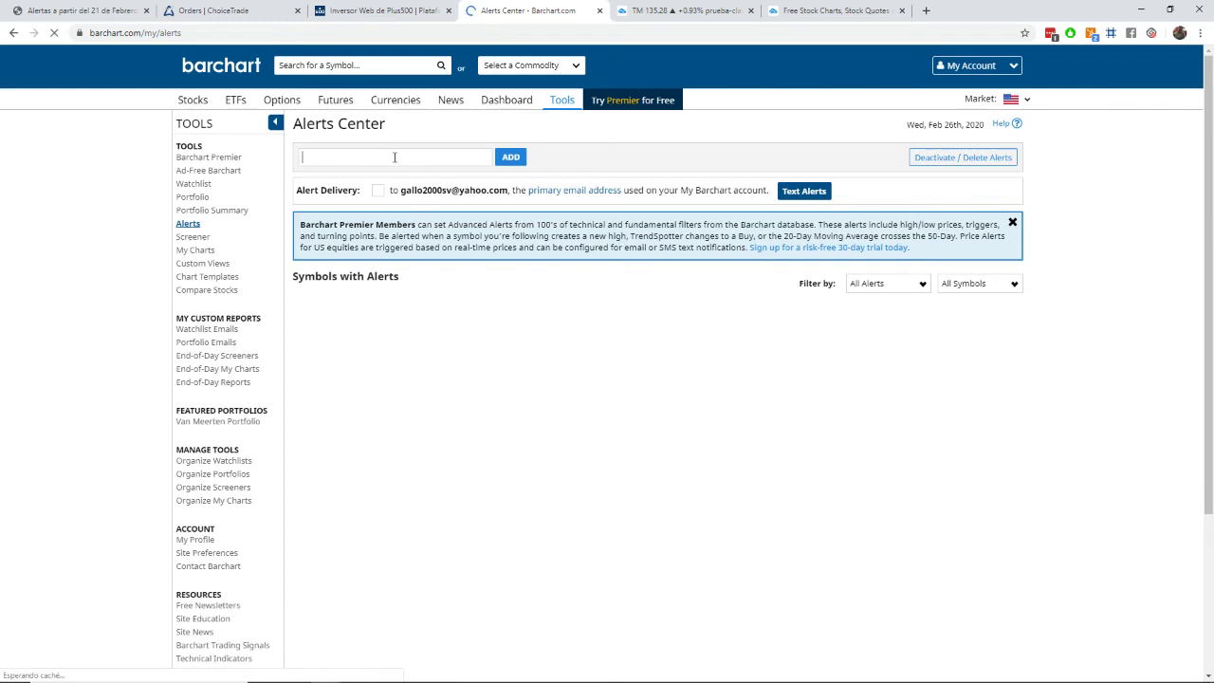
pyautogui.write('tm')
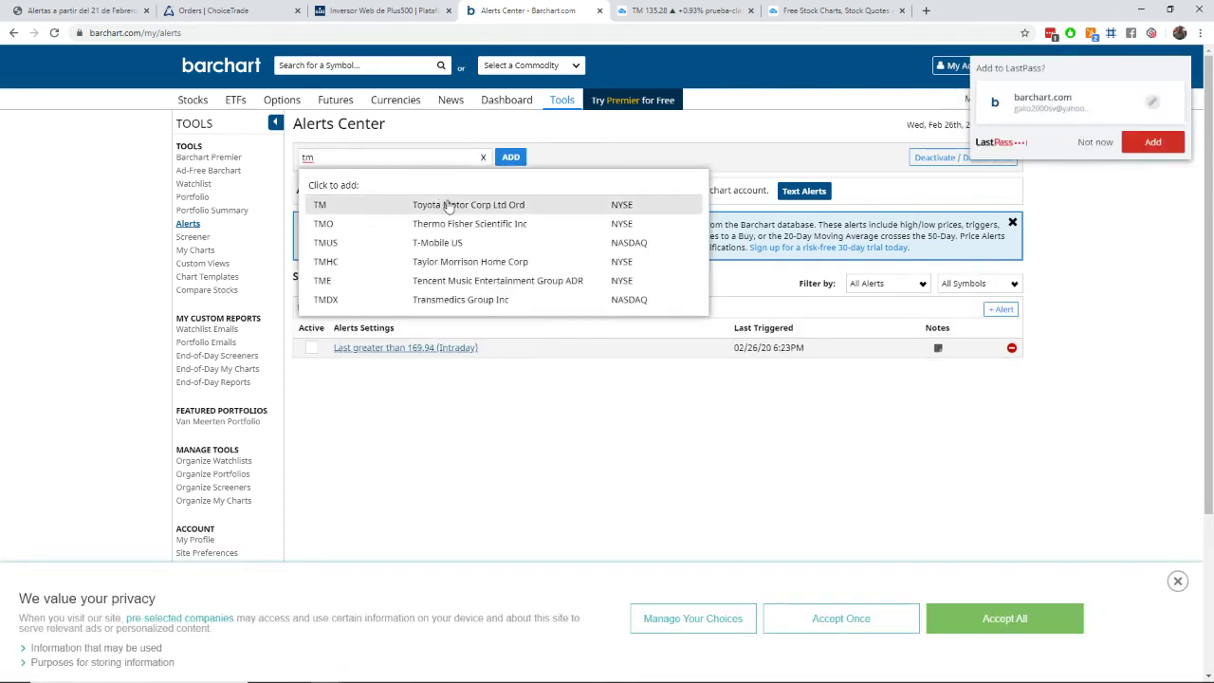
pyautogui.click(449, 207)
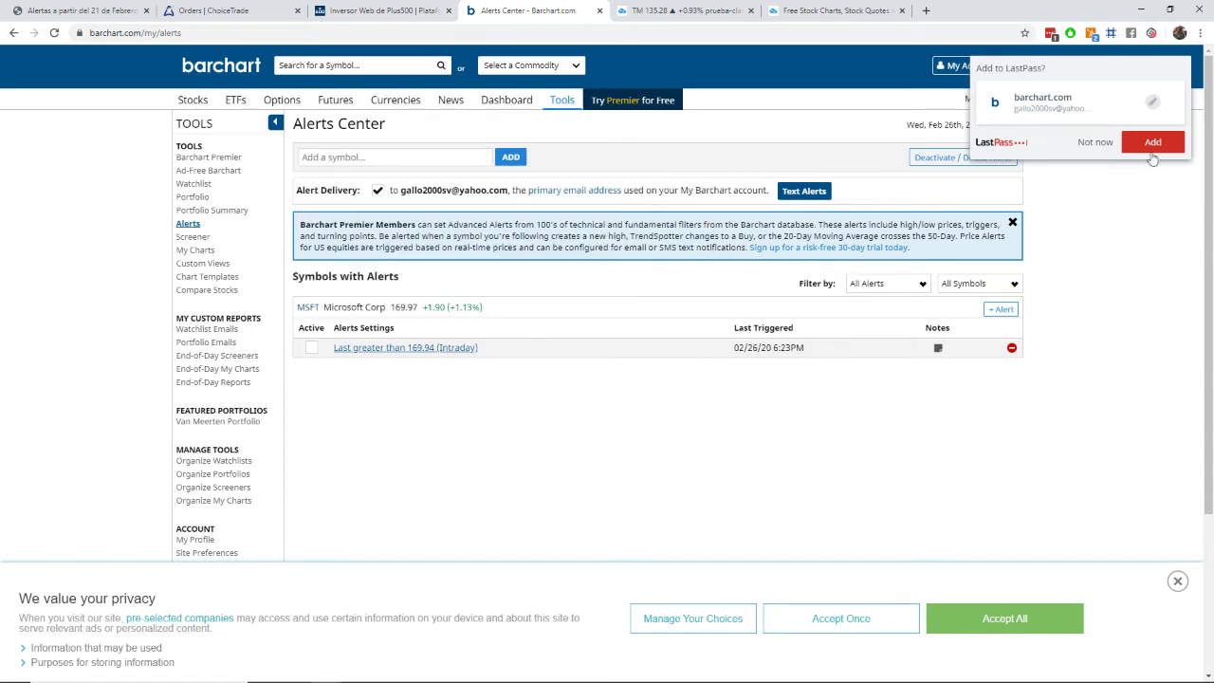
pyautogui.click(1150, 149)
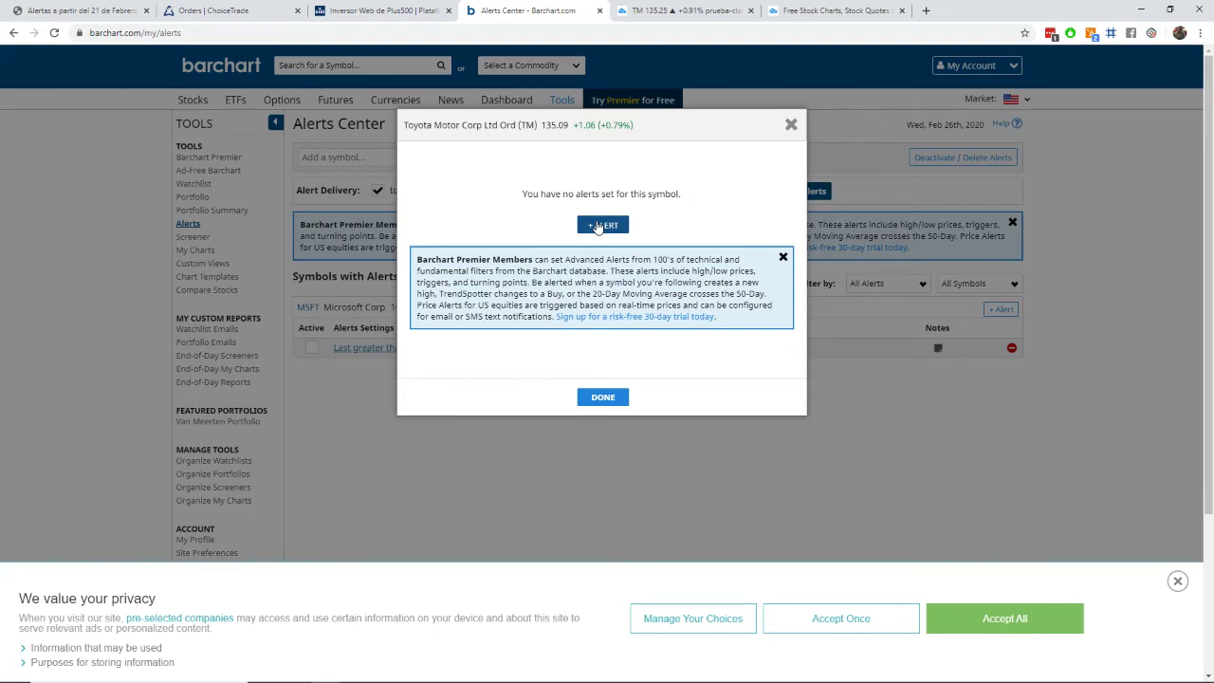
# Start a new TM price alert with the condition Last Price is greater than
pyautogui.moveTo(415, 124); pyautogui.dragTo(624, 157)
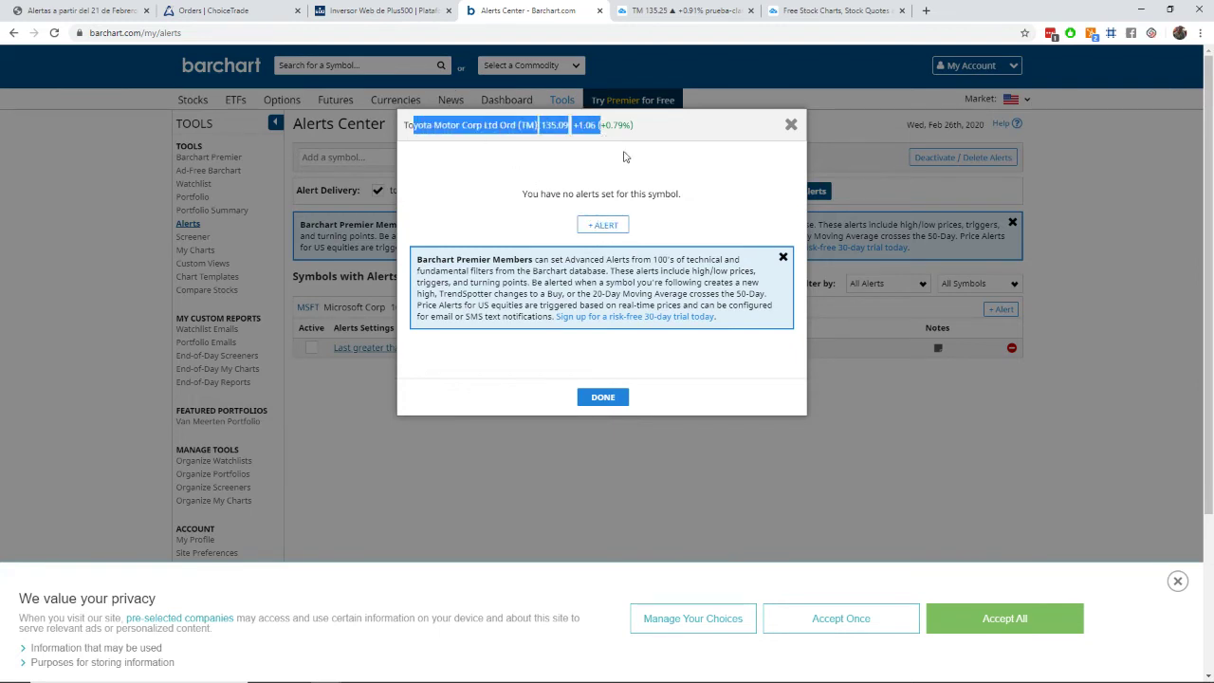
pyautogui.click(681, 227)
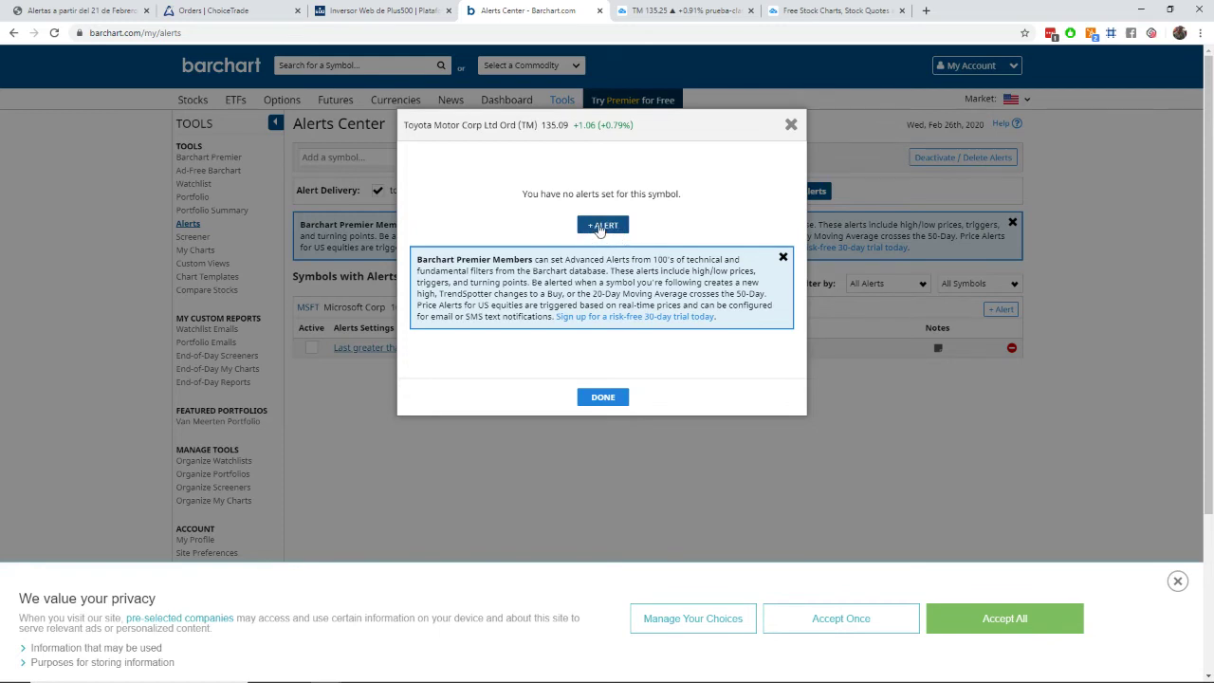
pyautogui.moveTo(528, 194); pyautogui.dragTo(680, 213)
pyautogui.click(635, 227)
pyautogui.click(604, 226)
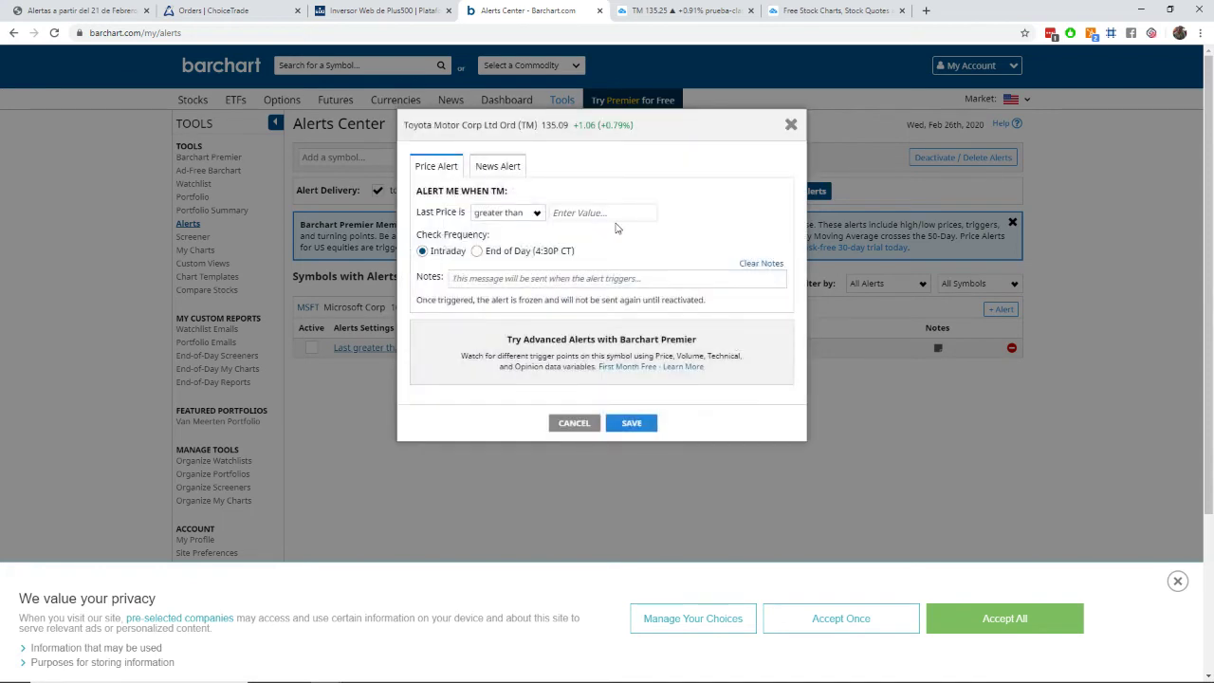
pyautogui.moveTo(420, 173); pyautogui.dragTo(461, 178)
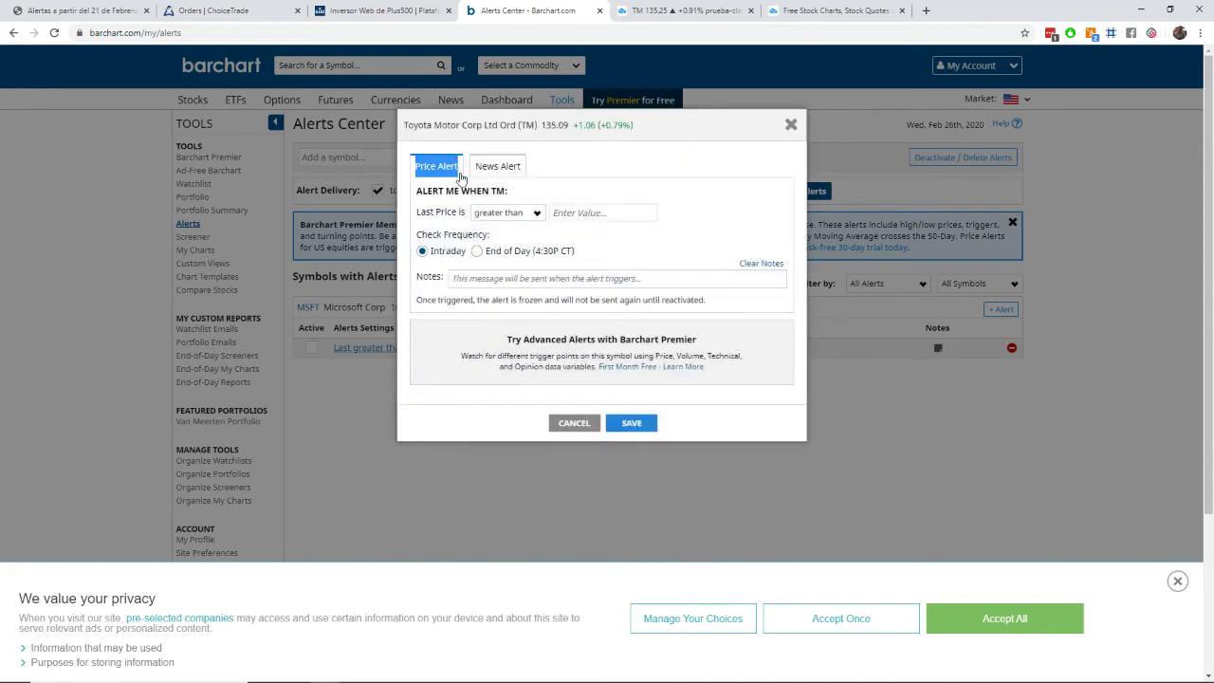
pyautogui.click(453, 213)
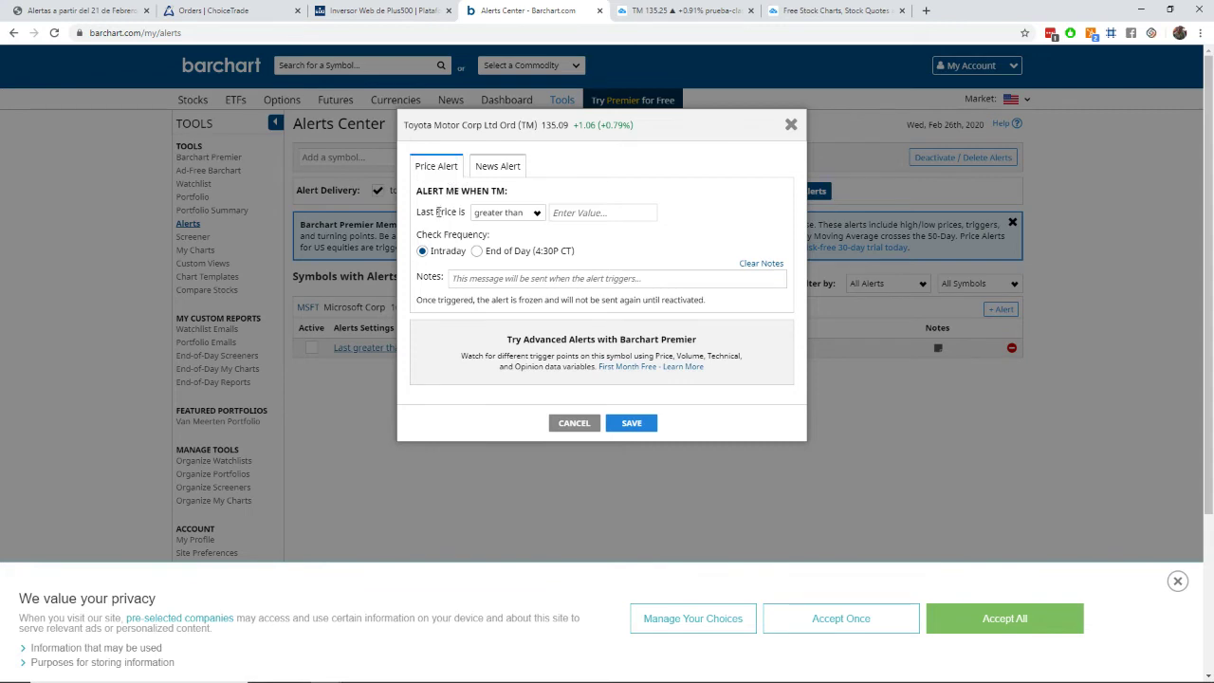
pyautogui.moveTo(416, 213); pyautogui.dragTo(466, 213)
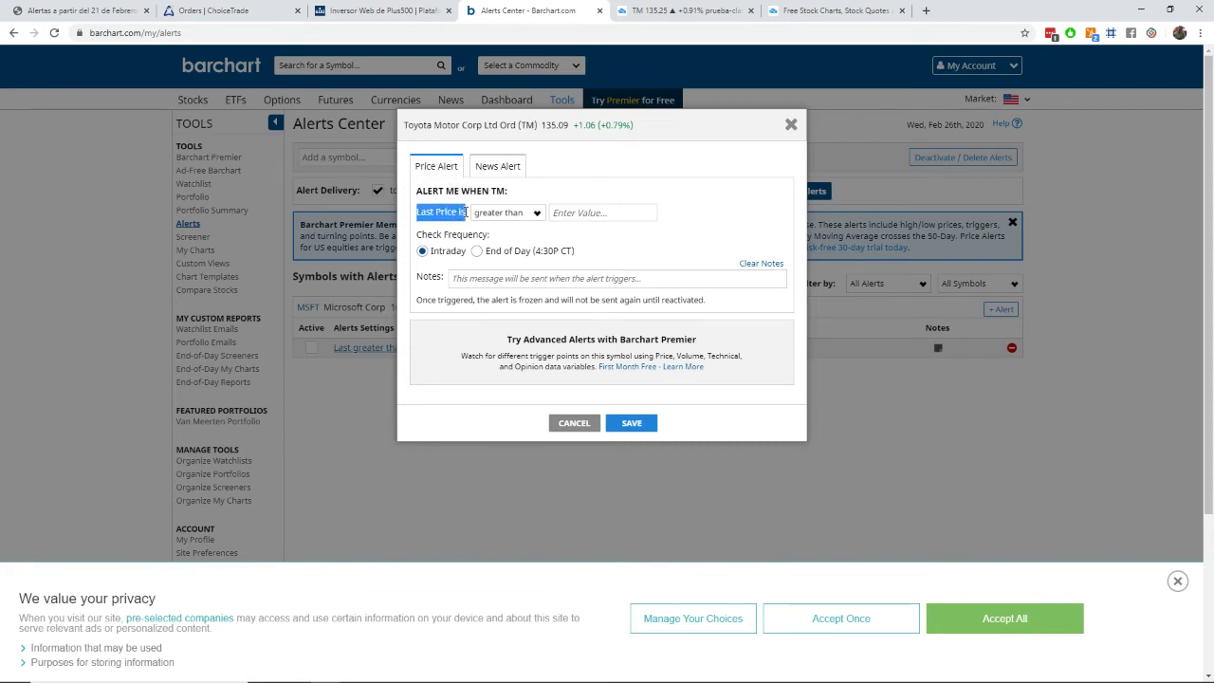
pyautogui.click(497, 214)
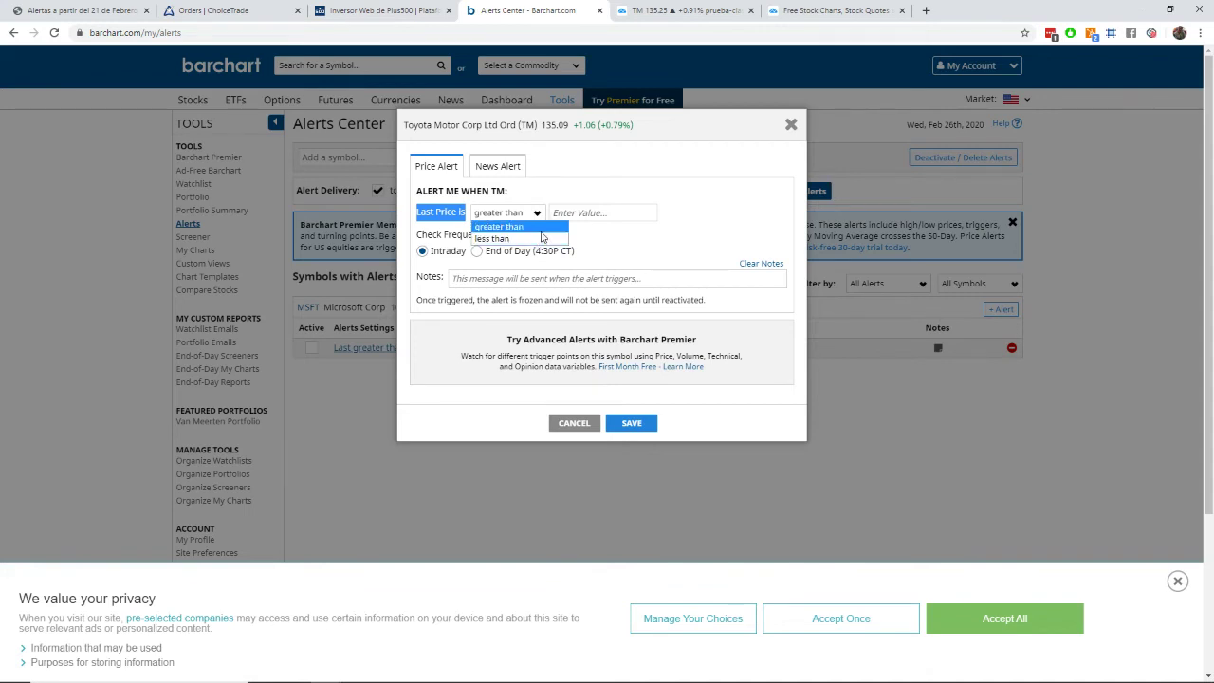
pyautogui.click(541, 232)
# Begin entering the alert value and check TM's 141.00 entry in the Submarino Bursátil table
pyautogui.click(582, 214)
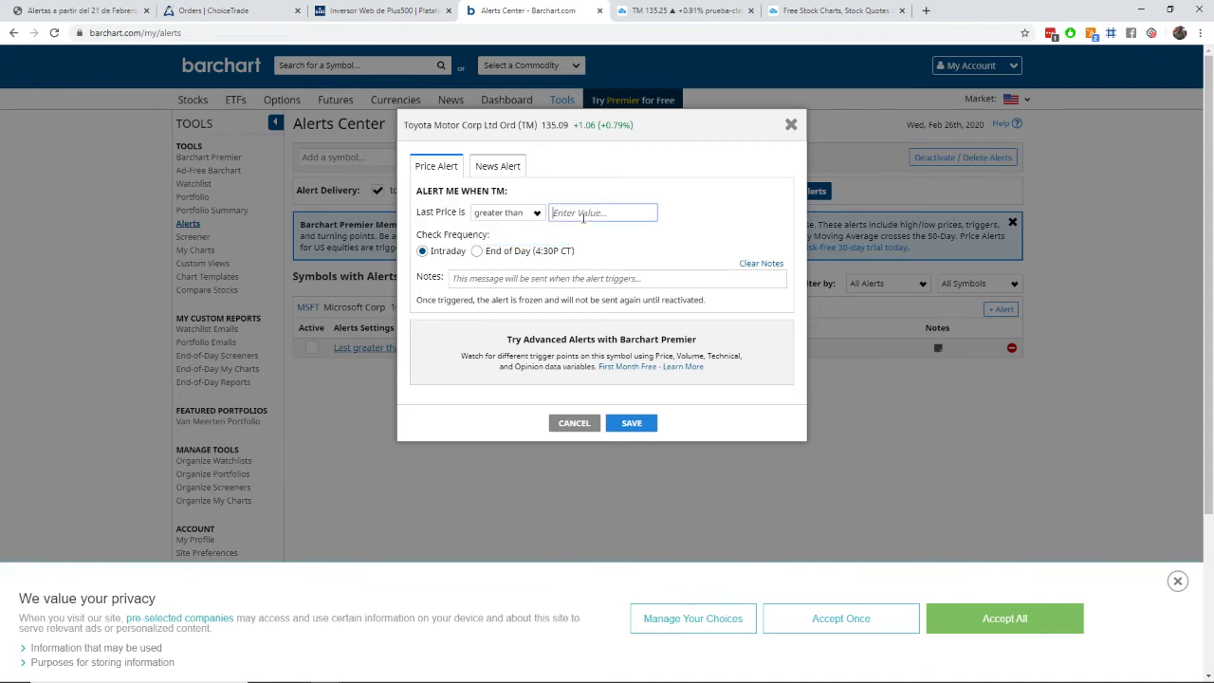
pyautogui.write('141')
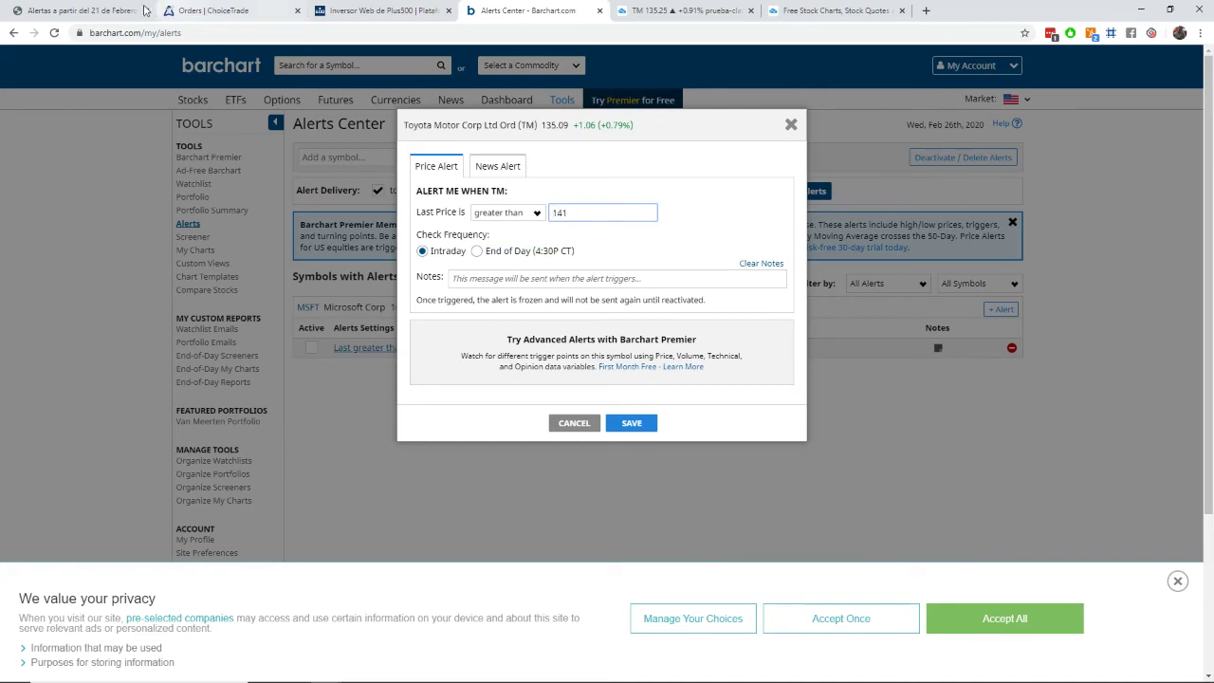
pyautogui.click(81, 10)
pyautogui.click(472, 364)
pyautogui.moveTo(474, 364); pyautogui.dragTo(499, 363)
# Return to the TM alert form and write the note 'recordarme que tengo que abrir esta transacción'
pyautogui.hotkey('alt', 'Tab')
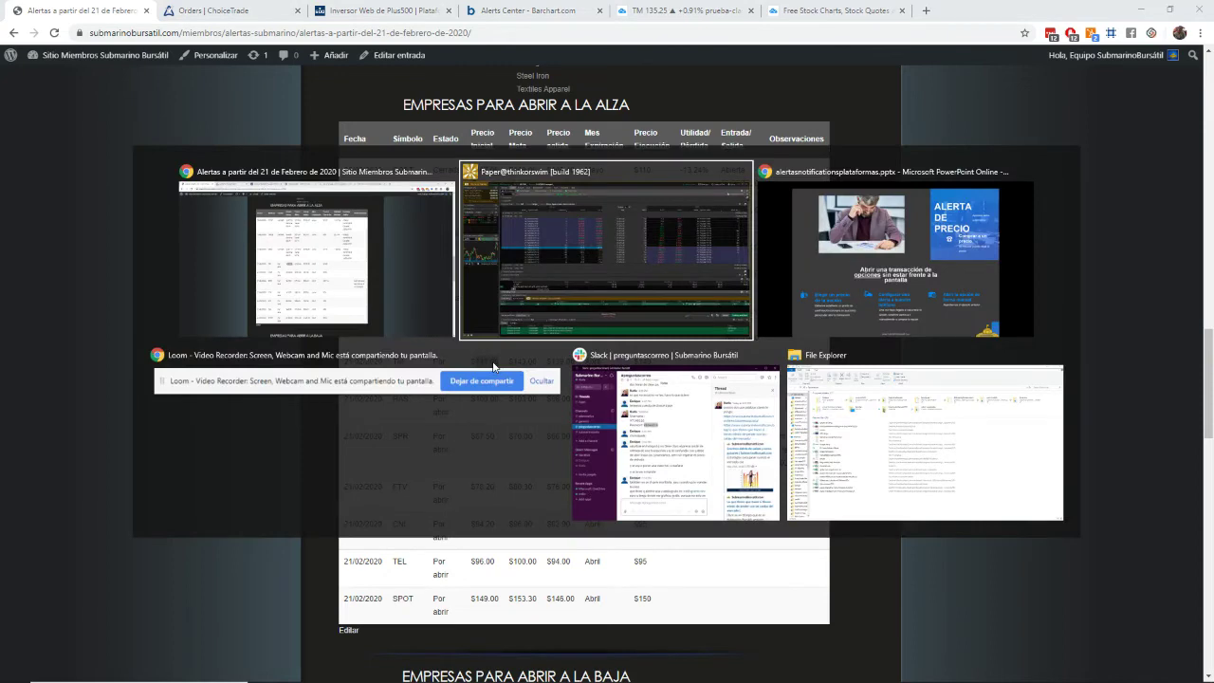
pyautogui.hotkey('alt', 'Tab')
pyautogui.hotkey('alt', 'Tab')
pyautogui.hotkey('alt', 'Tab')
pyautogui.hotkey('alt', 'Tab')
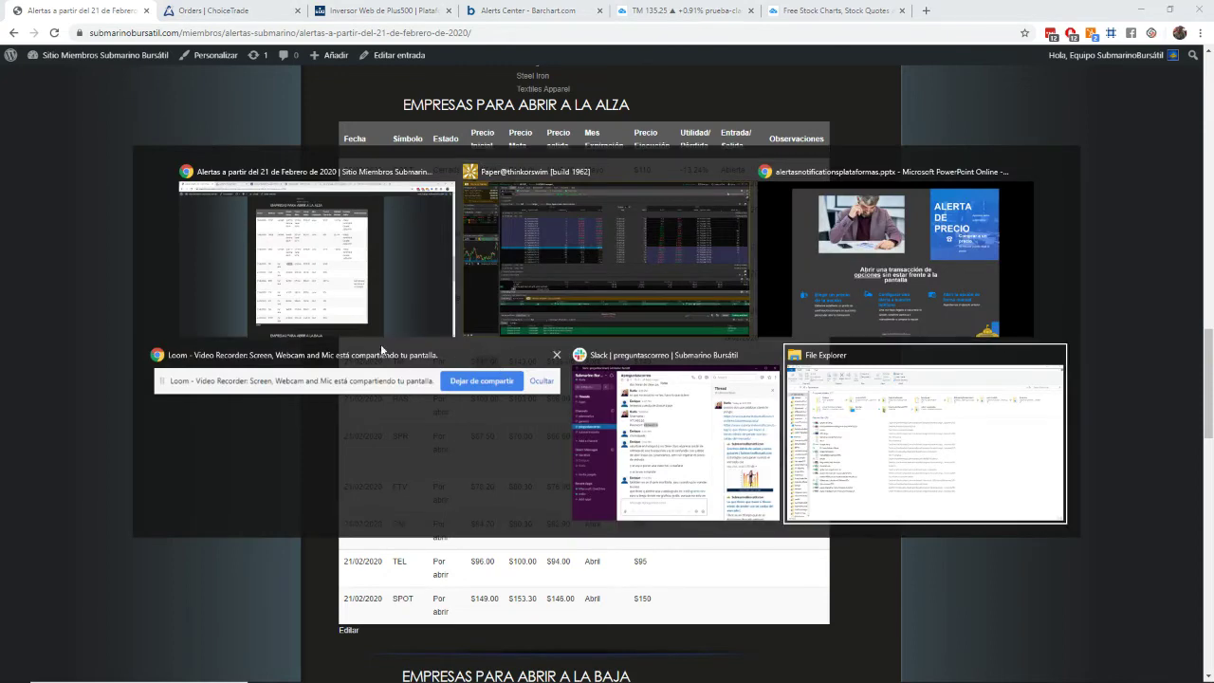
pyautogui.press('Escape')
pyautogui.click(545, 11)
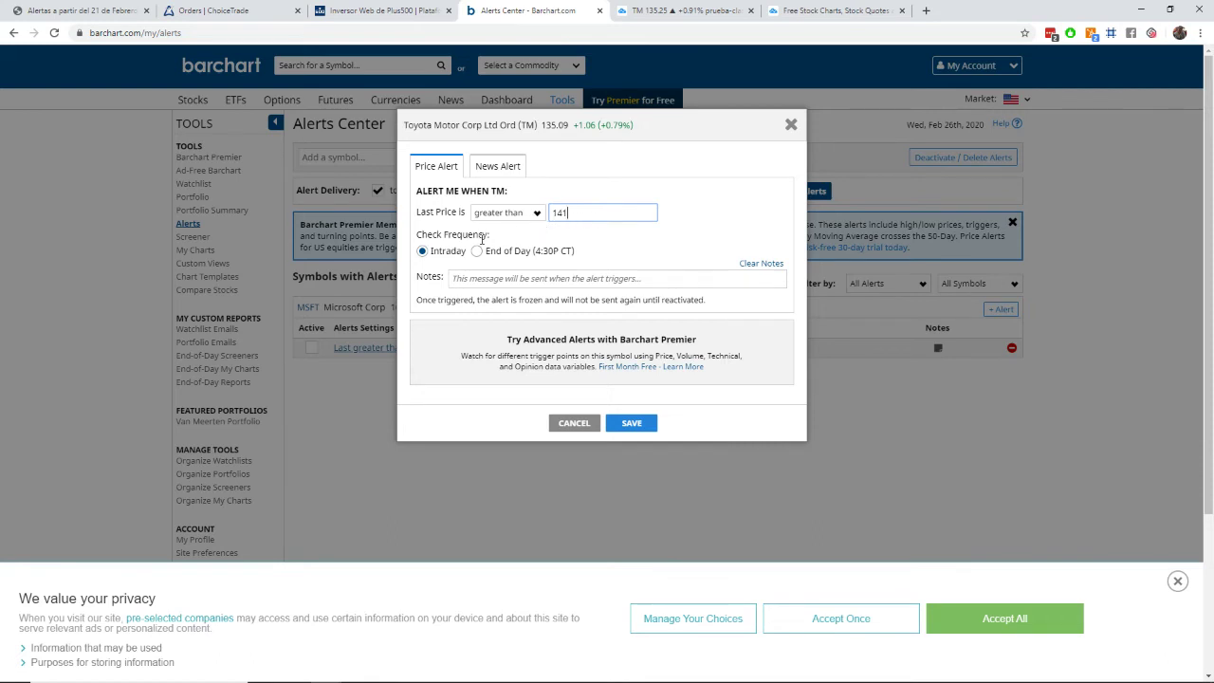
pyautogui.click(423, 253)
pyautogui.click(528, 279)
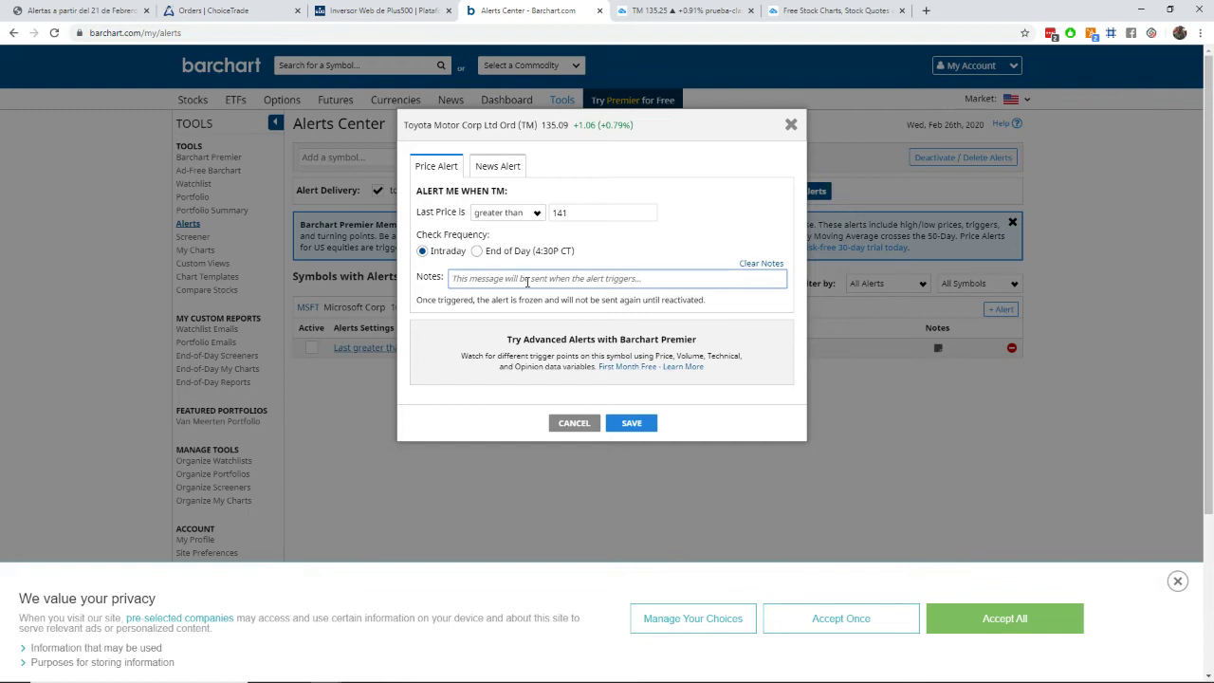
pyautogui.write('recordarm')
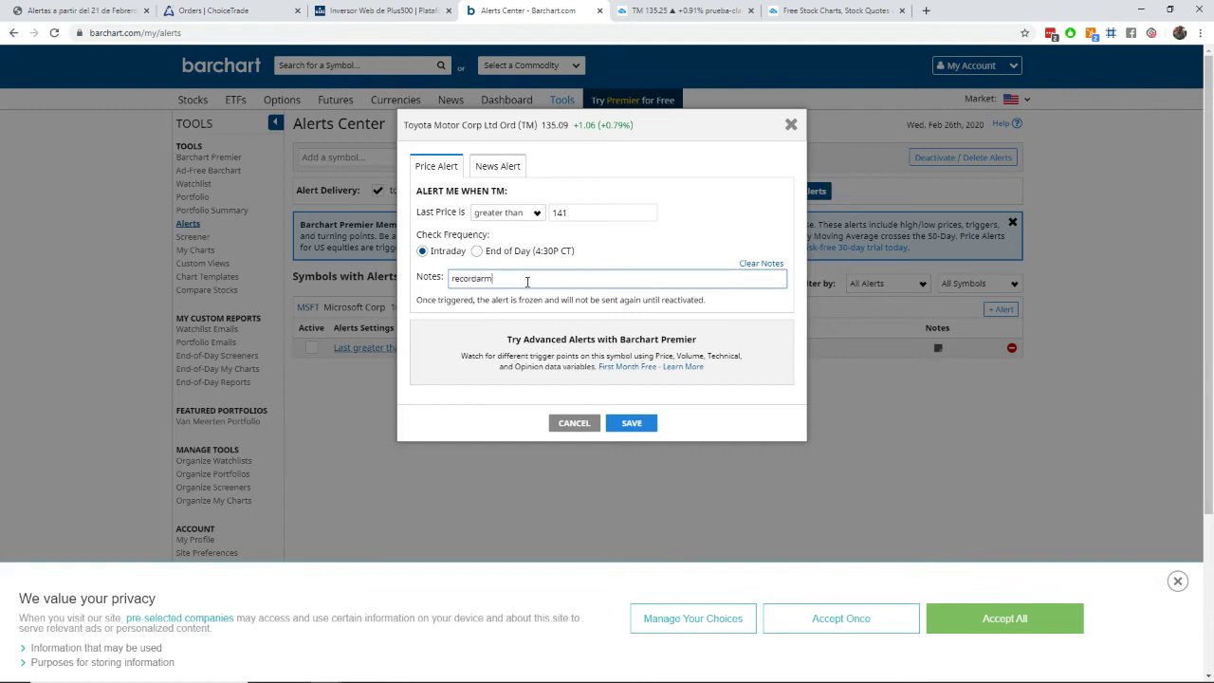
pyautogui.write('e que tengo que abrir esta transacci+ón')
# Paste the Abril $140 strike into the note, insert 'Call' before Abril, and save the alert
pyautogui.click(71, 11)
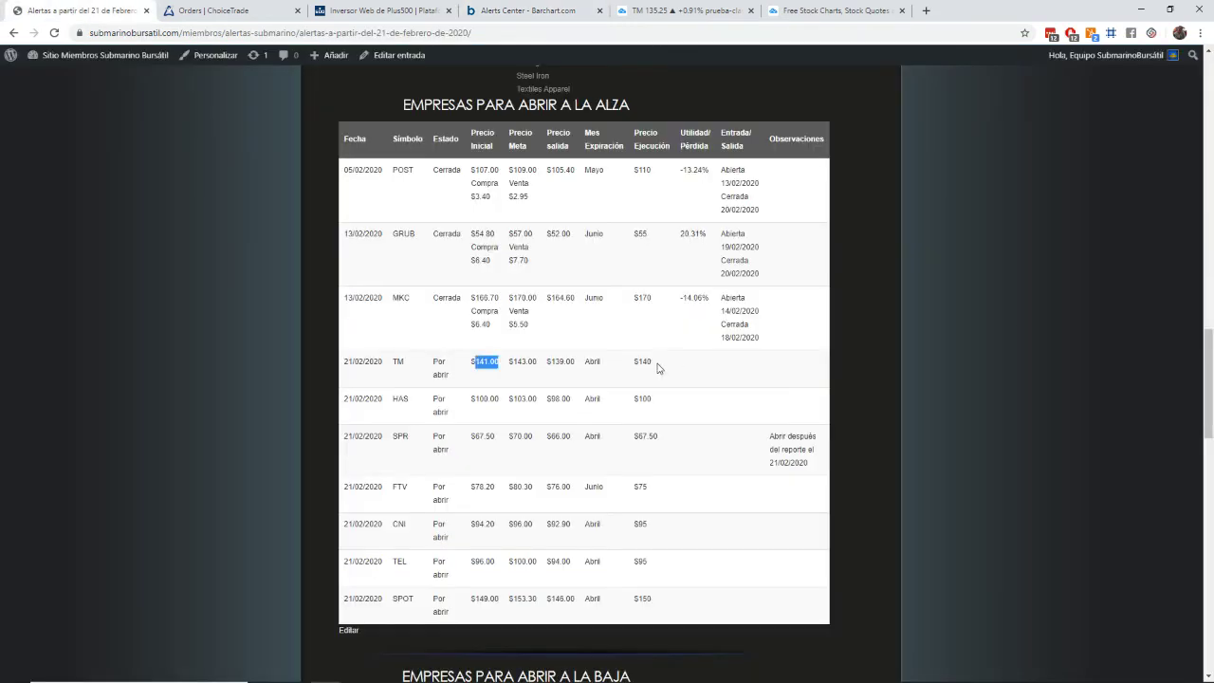
pyautogui.doubleClick(643, 362)
pyautogui.hotkey('ctrl', 'c')
pyautogui.moveTo(601, 362); pyautogui.dragTo(587, 361)
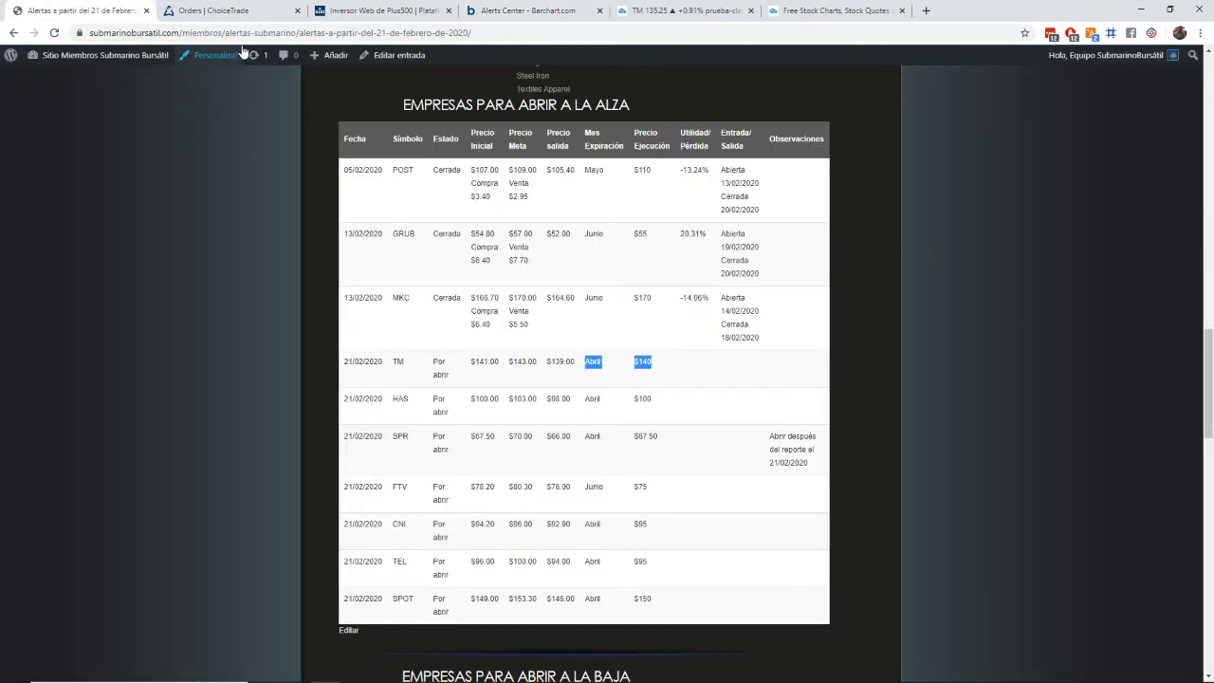
pyautogui.click(531, 11)
pyautogui.hotkey('ctrl', 'v')
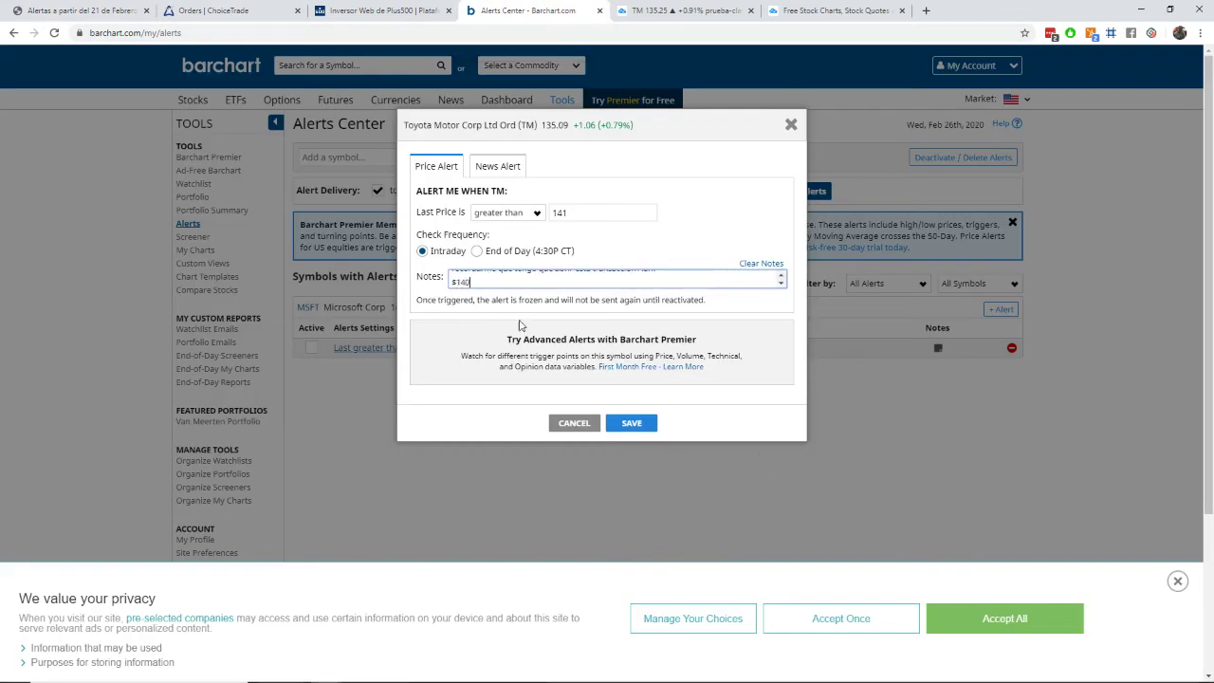
pyautogui.click(780, 274)
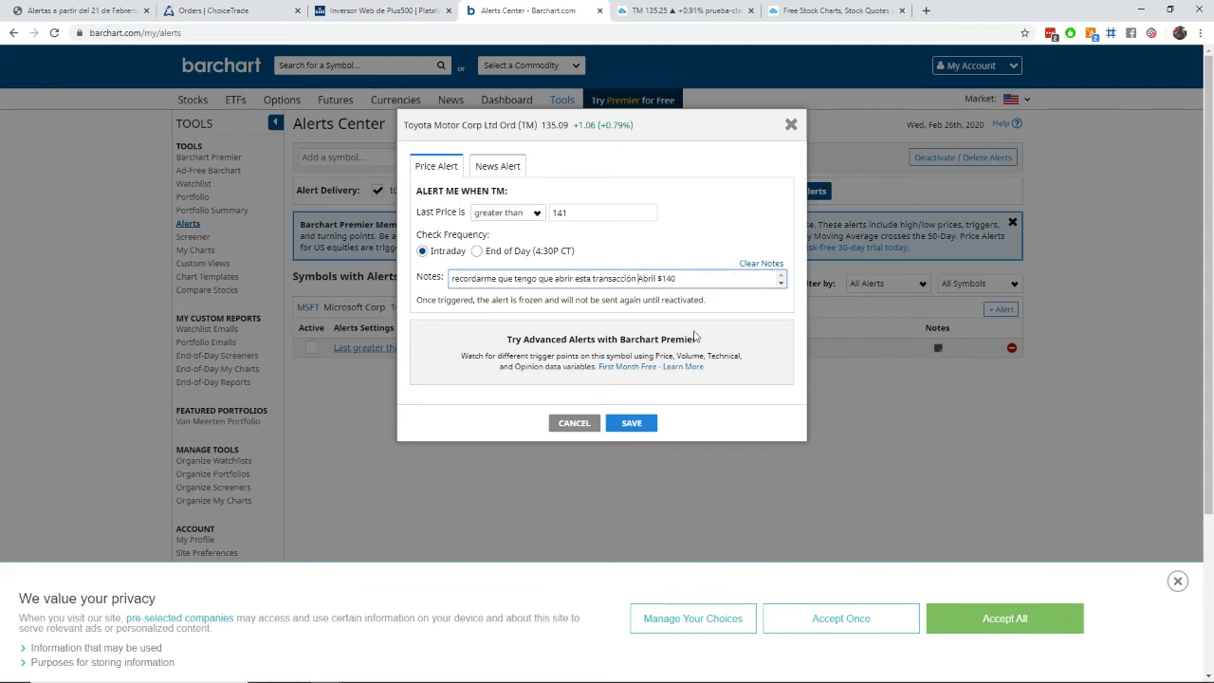
pyautogui.write('Call')
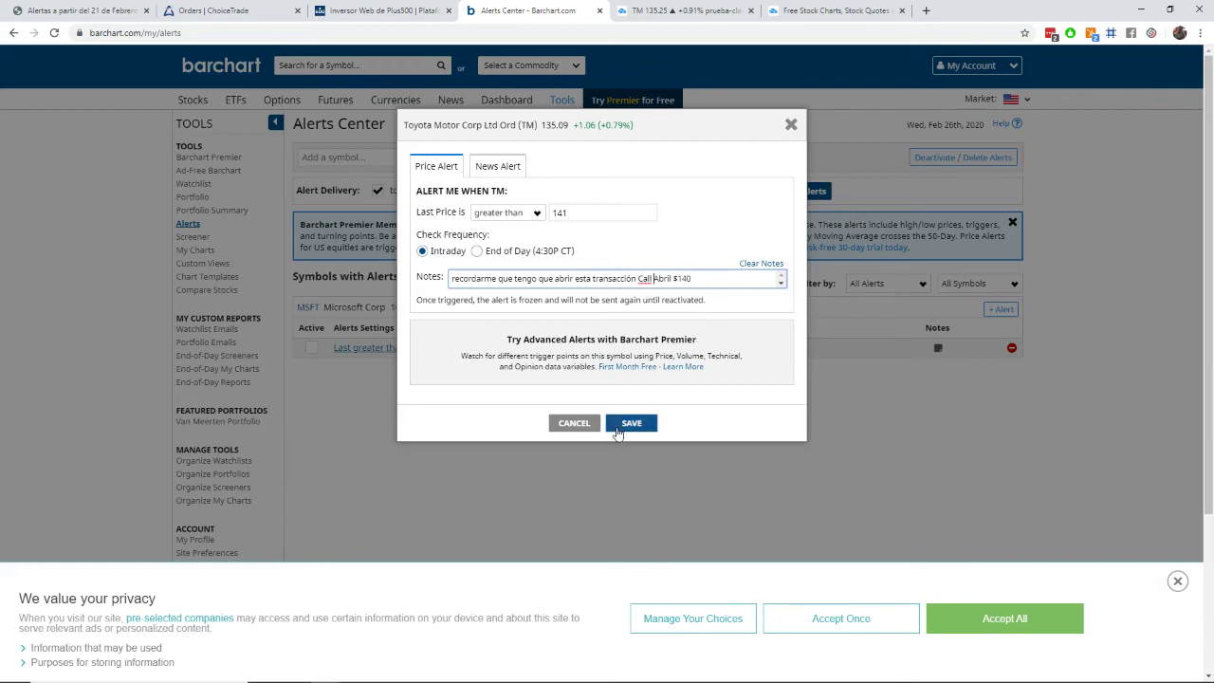
pyautogui.click(631, 427)
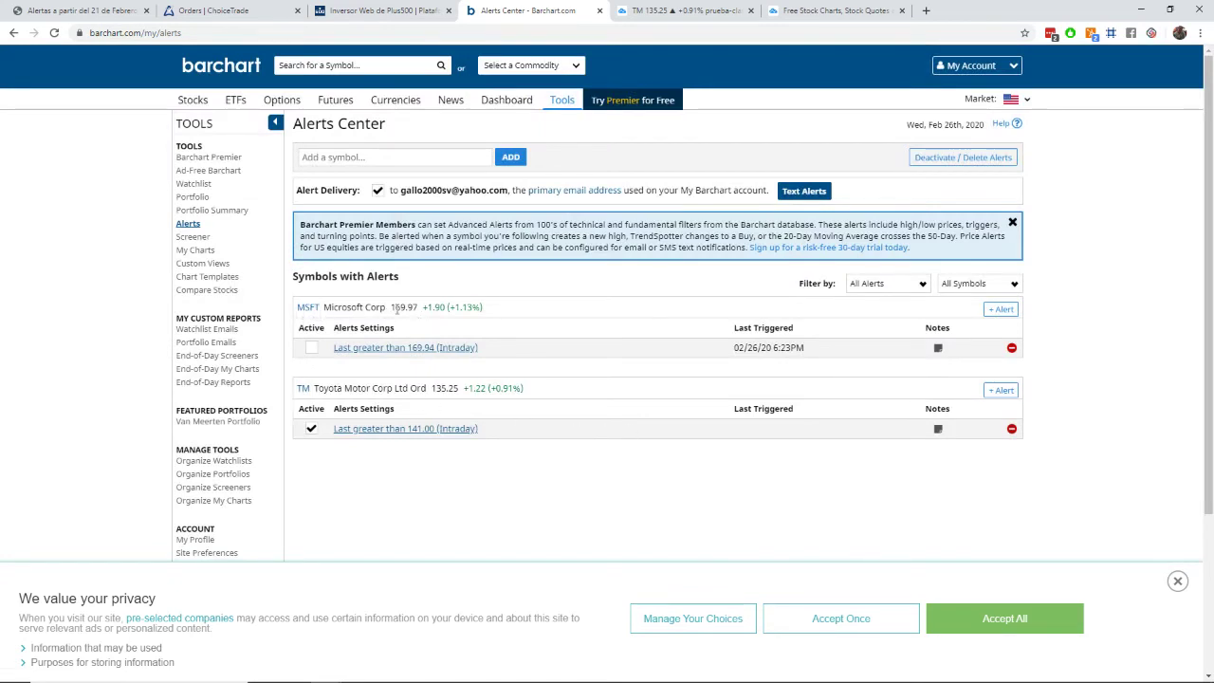
# Verify the Toyota alert in Symbols with Alerts, then switch to the TradingView TM chart tab
pyautogui.moveTo(389, 308); pyautogui.dragTo(418, 308)
pyautogui.moveTo(319, 388); pyautogui.dragTo(463, 389)
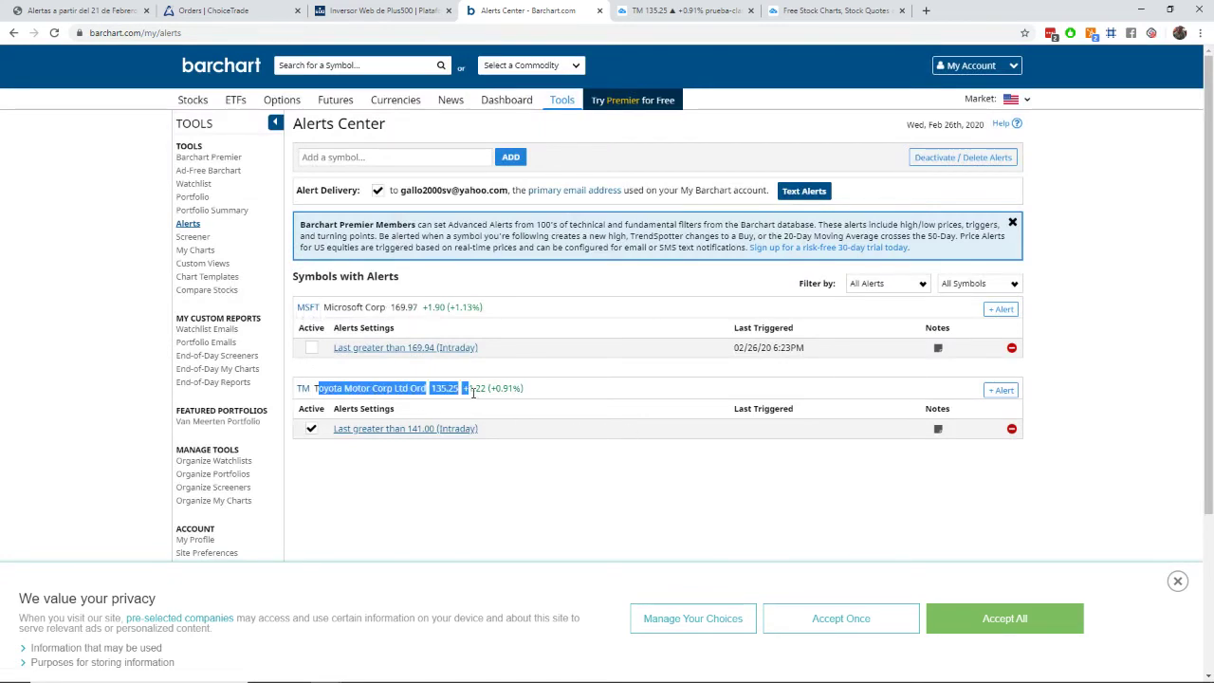
pyautogui.click(370, 498)
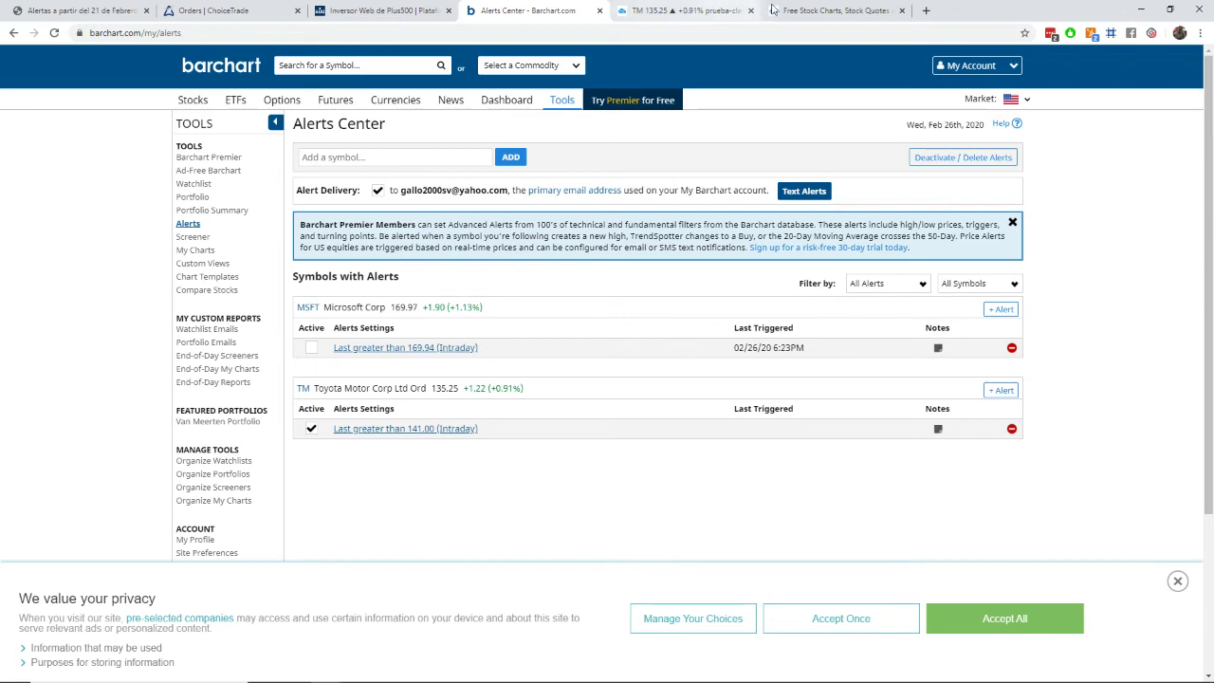
pyautogui.click(667, 11)
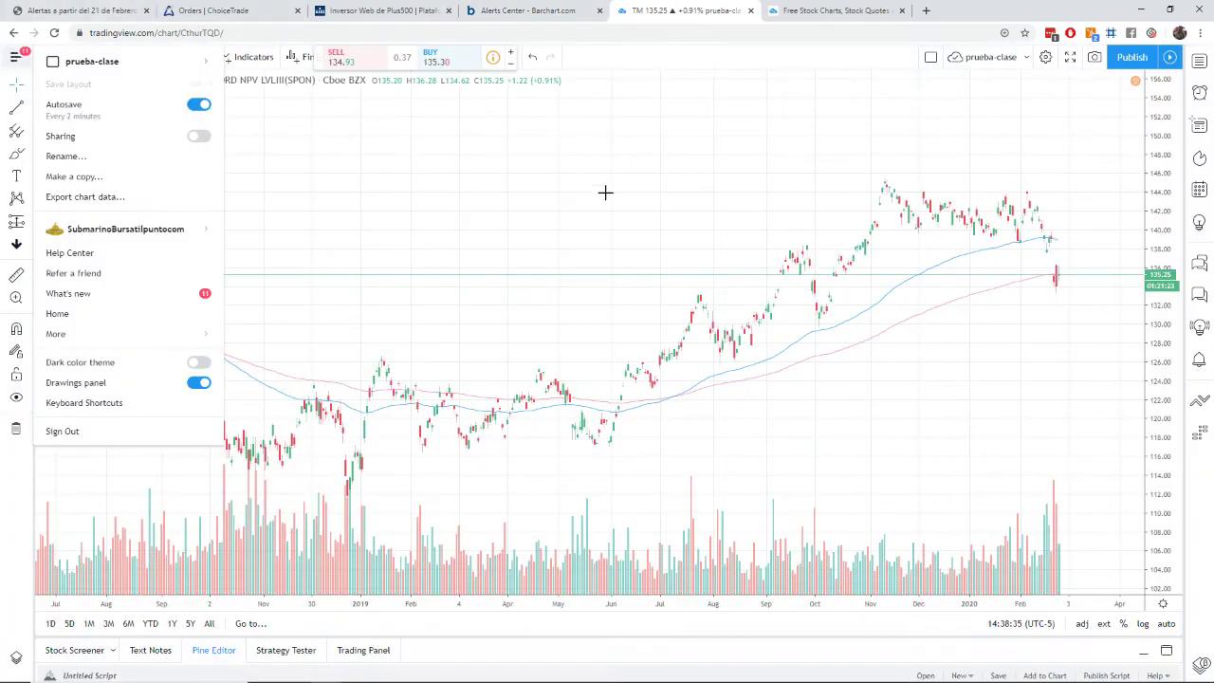
# Close the TradingView main menu and go back to the Barchart Alerts Center tab
pyautogui.click(1150, 296)
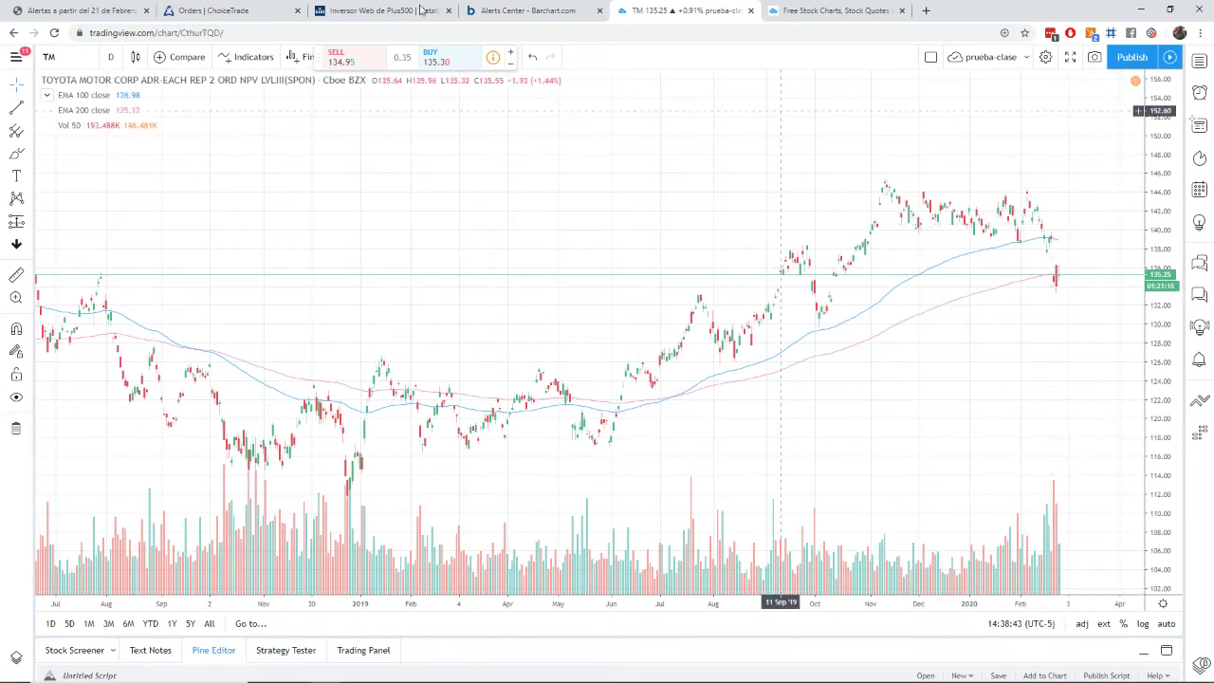
pyautogui.click(526, 10)
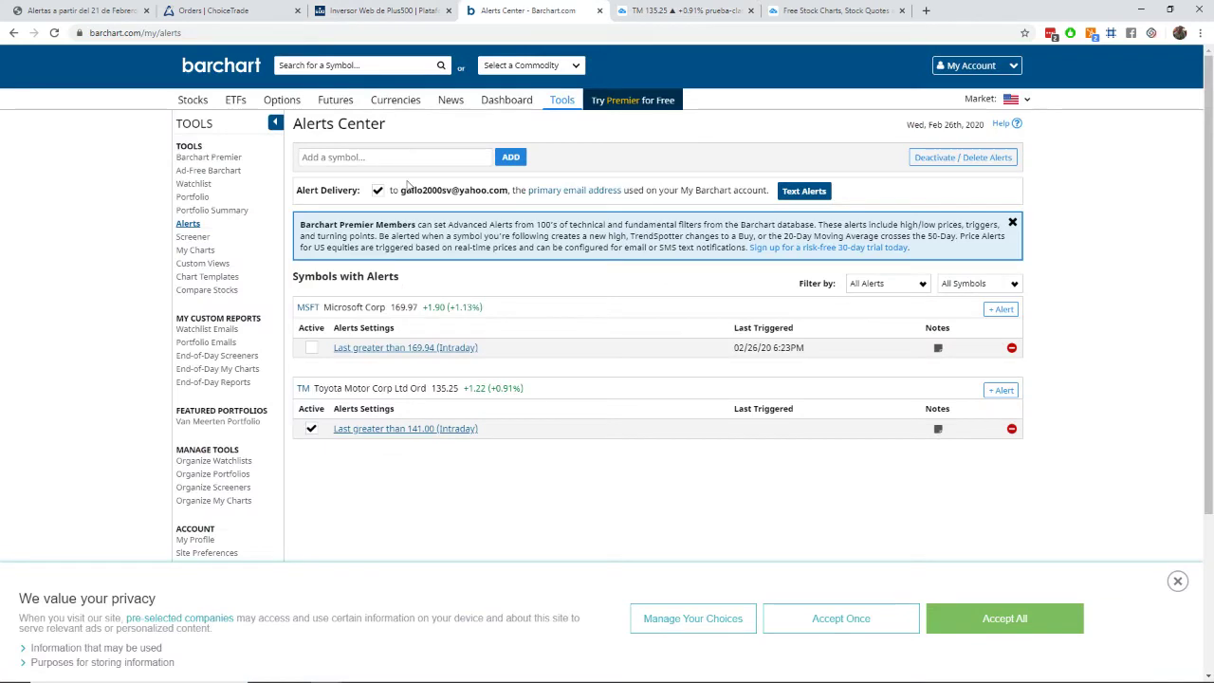
# Review the alert delivery address on the Alerts Center, then switch to thinkorswim
pyautogui.moveTo(401, 190); pyautogui.dragTo(510, 190)
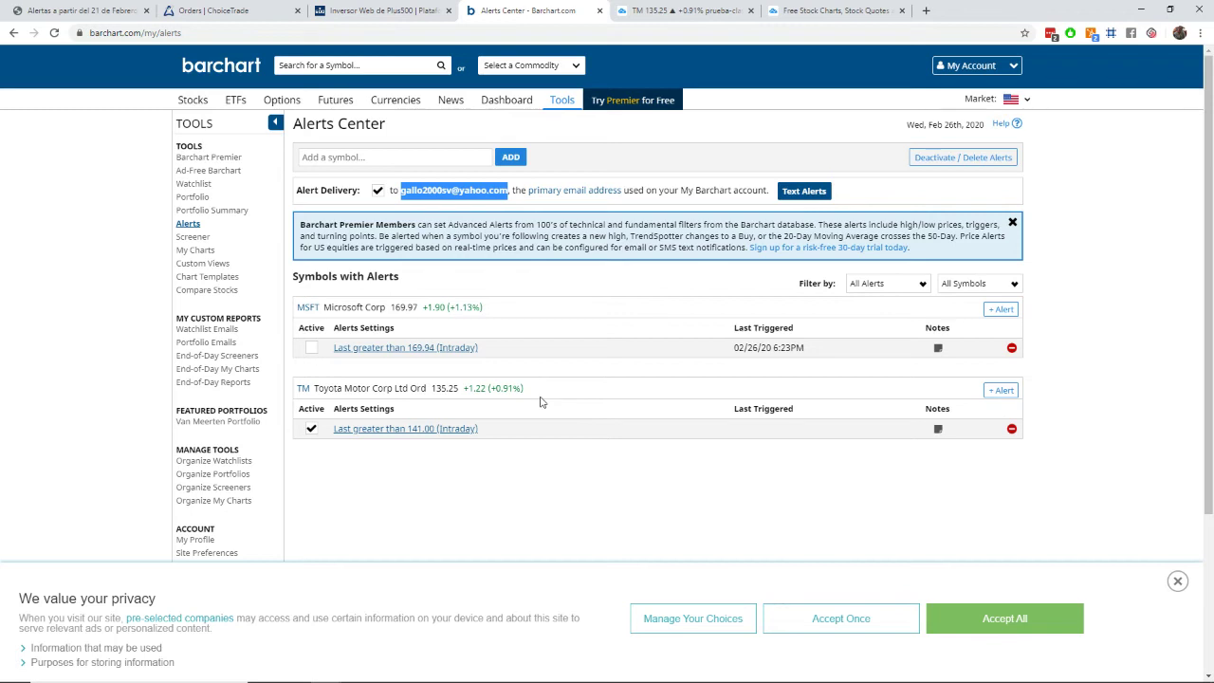
pyautogui.click(559, 474)
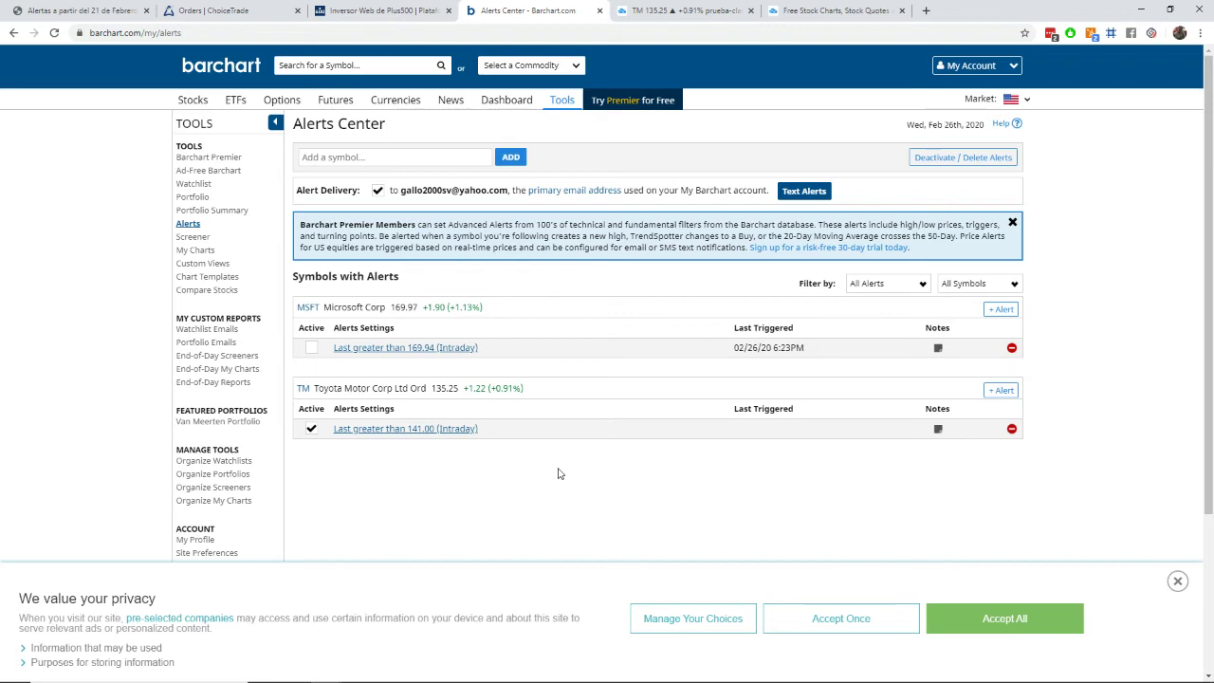
pyautogui.hotkey('alt', 'Tab')
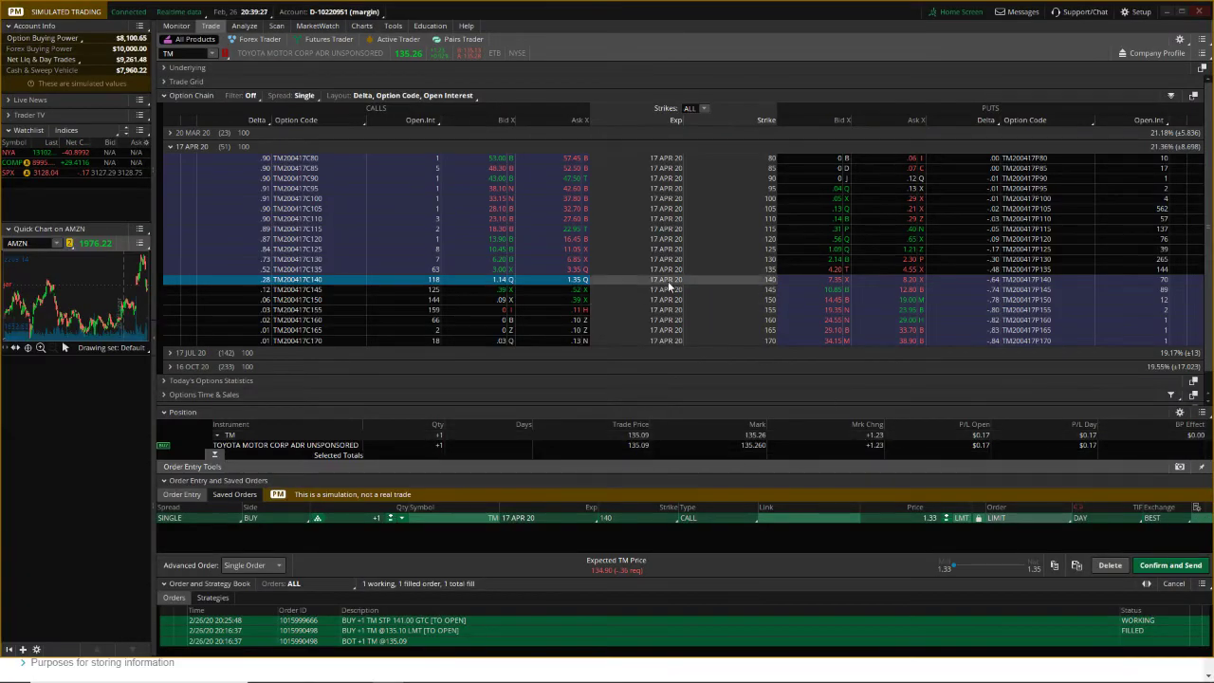
# Re-stage a buy of the TM 17 APR 20 140 call as a 1.34 LIMIT order, then return to the browser
pyautogui.click(179, 147)
pyautogui.click(187, 125)
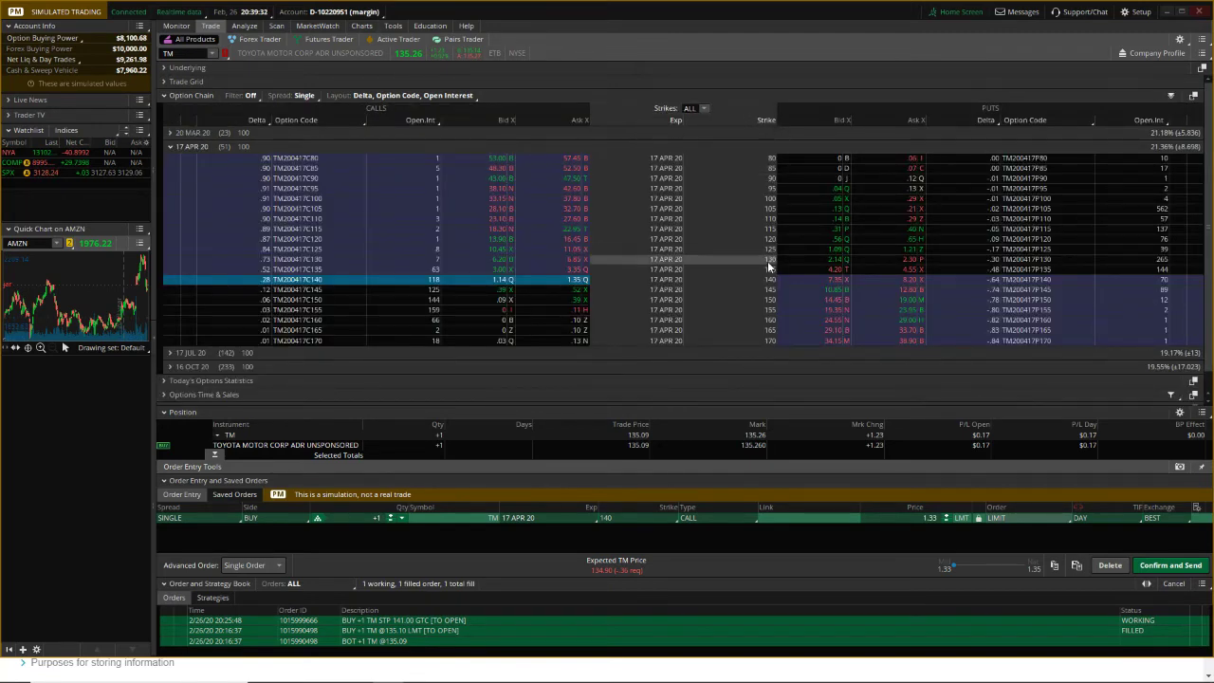
pyautogui.click(577, 282)
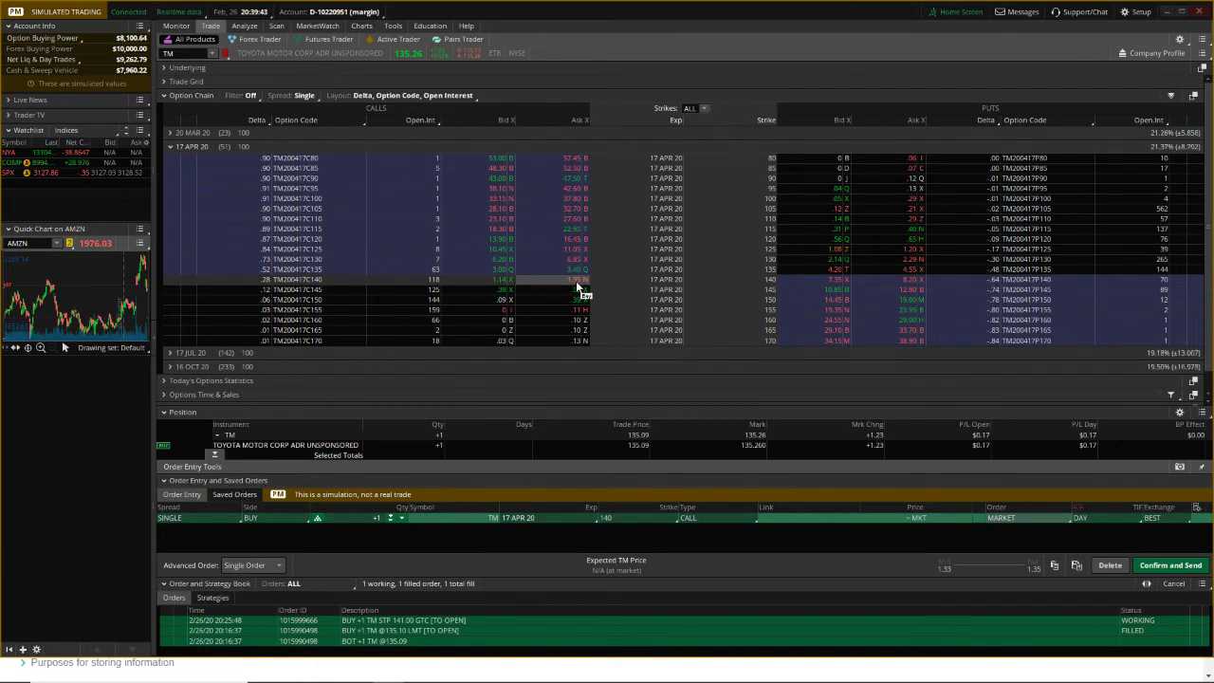
pyautogui.click(576, 282)
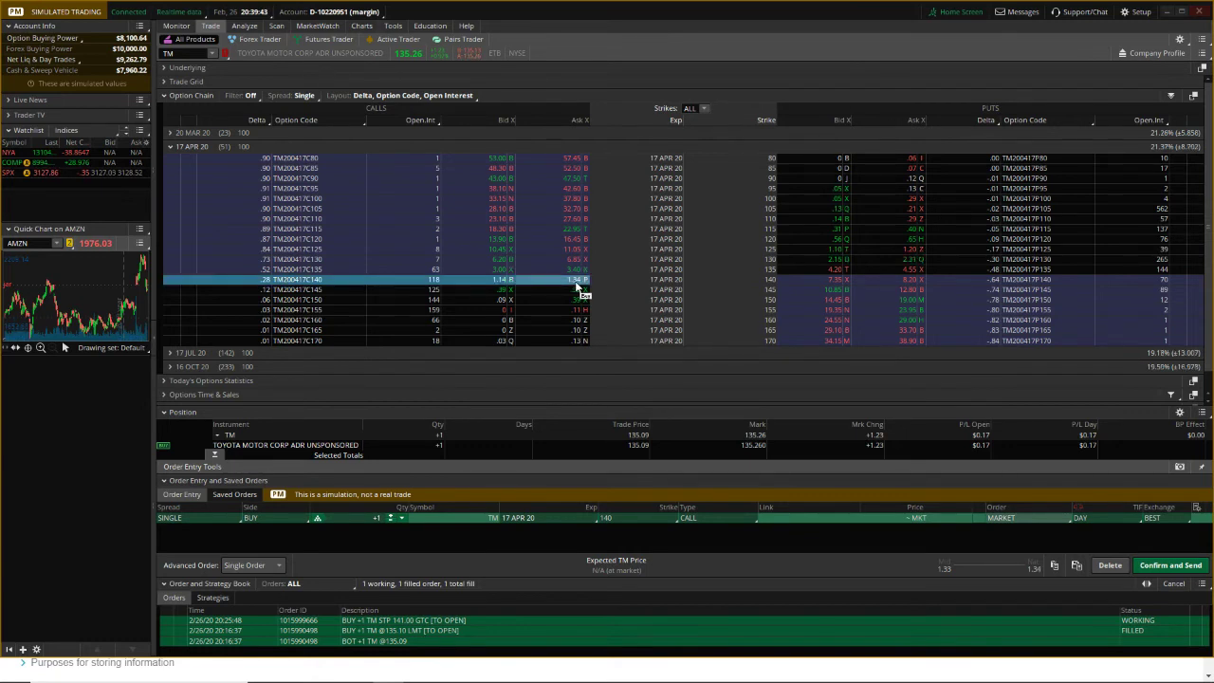
pyautogui.click(1032, 520)
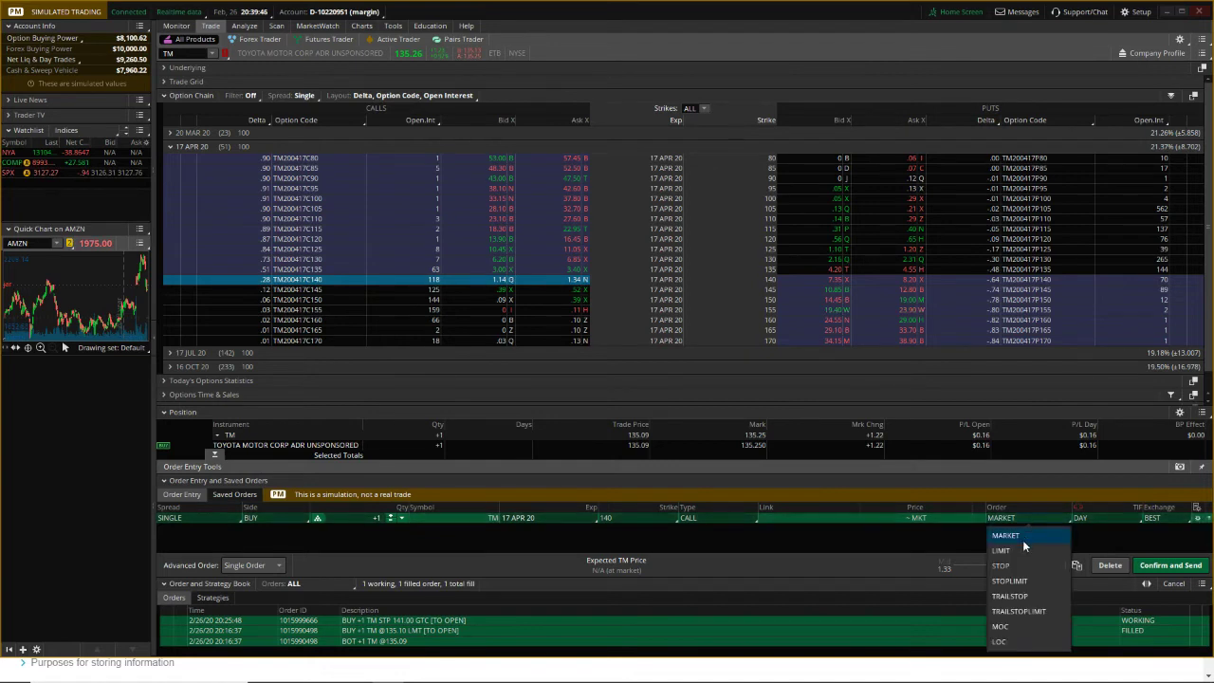
pyautogui.click(1017, 549)
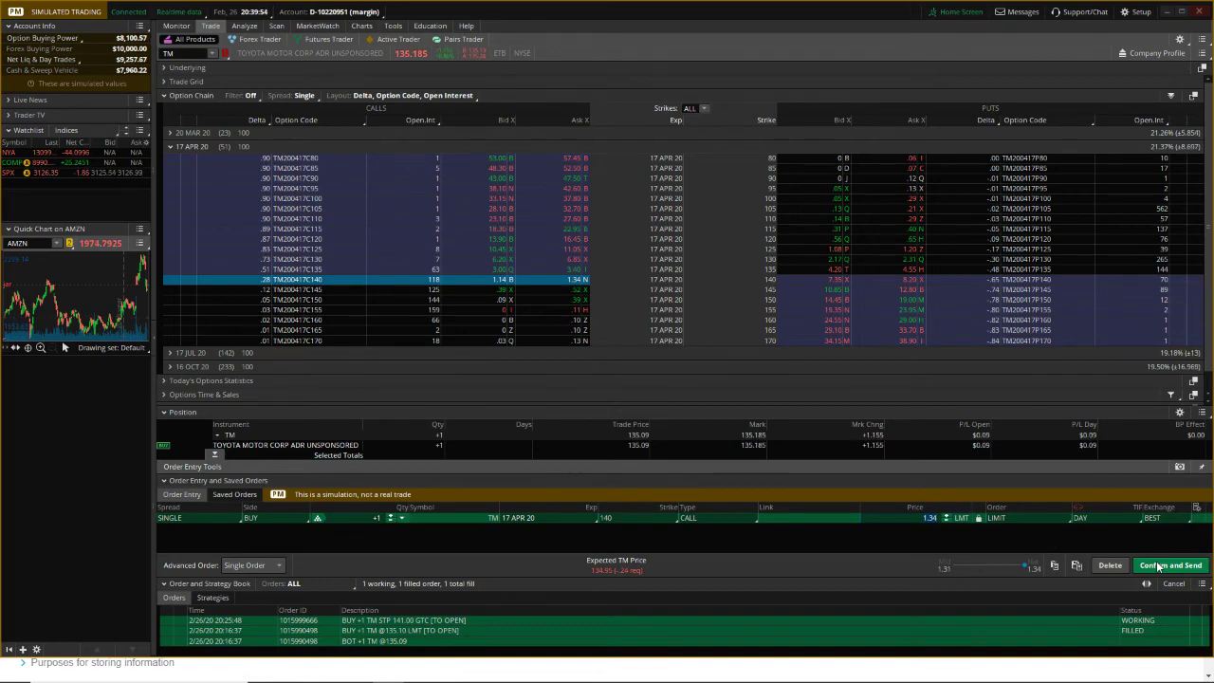
pyautogui.hotkey('alt', 'Tab')
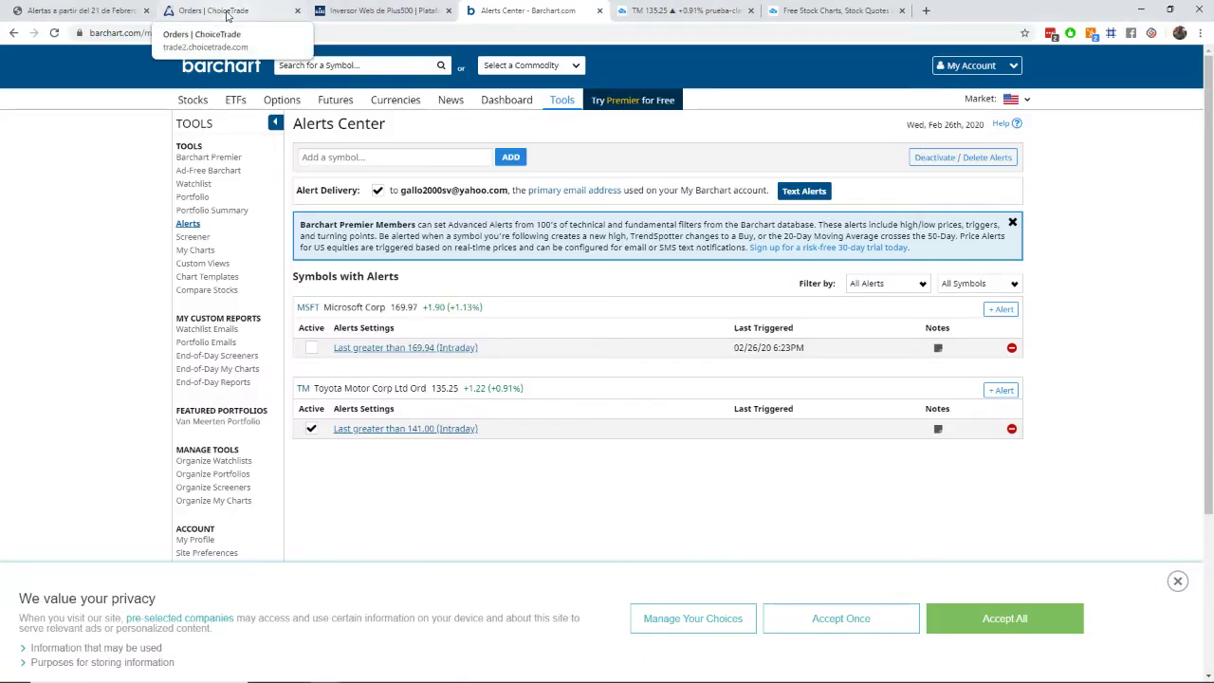
# Go to the ChoiceTrade trader home and look up the TM quote and stock order form
pyautogui.click(226, 13)
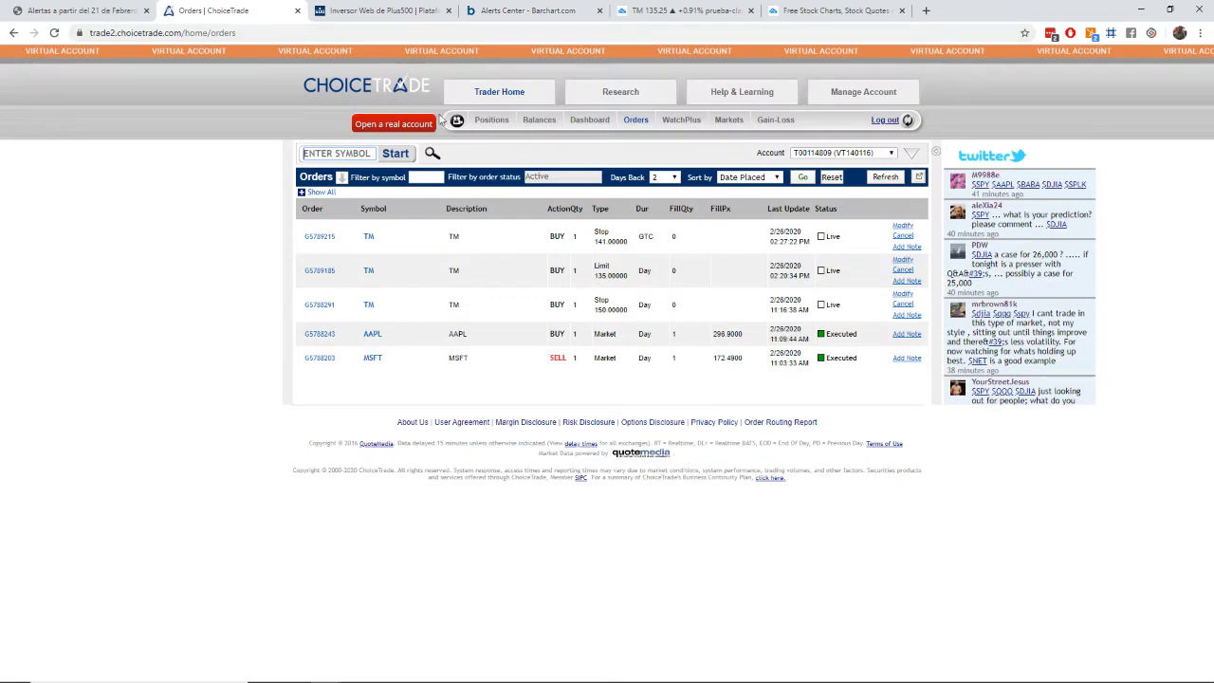
pyautogui.write('T')
pyautogui.click(511, 101)
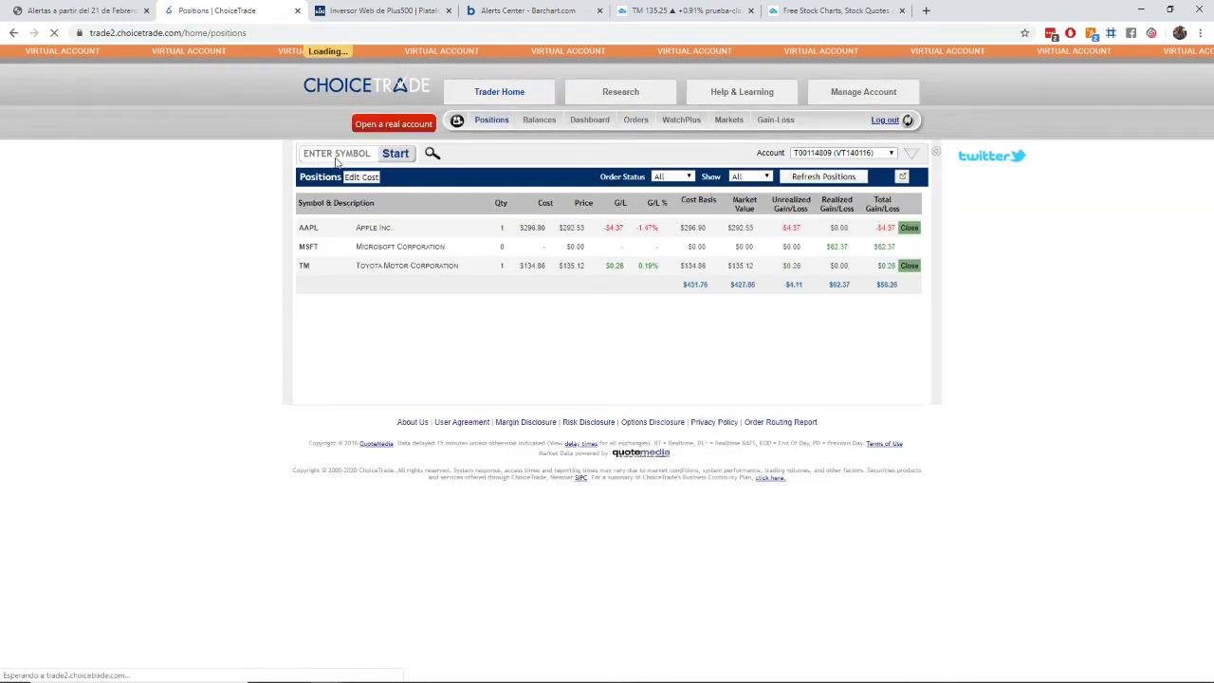
pyautogui.click(341, 153)
pyautogui.write('TM')
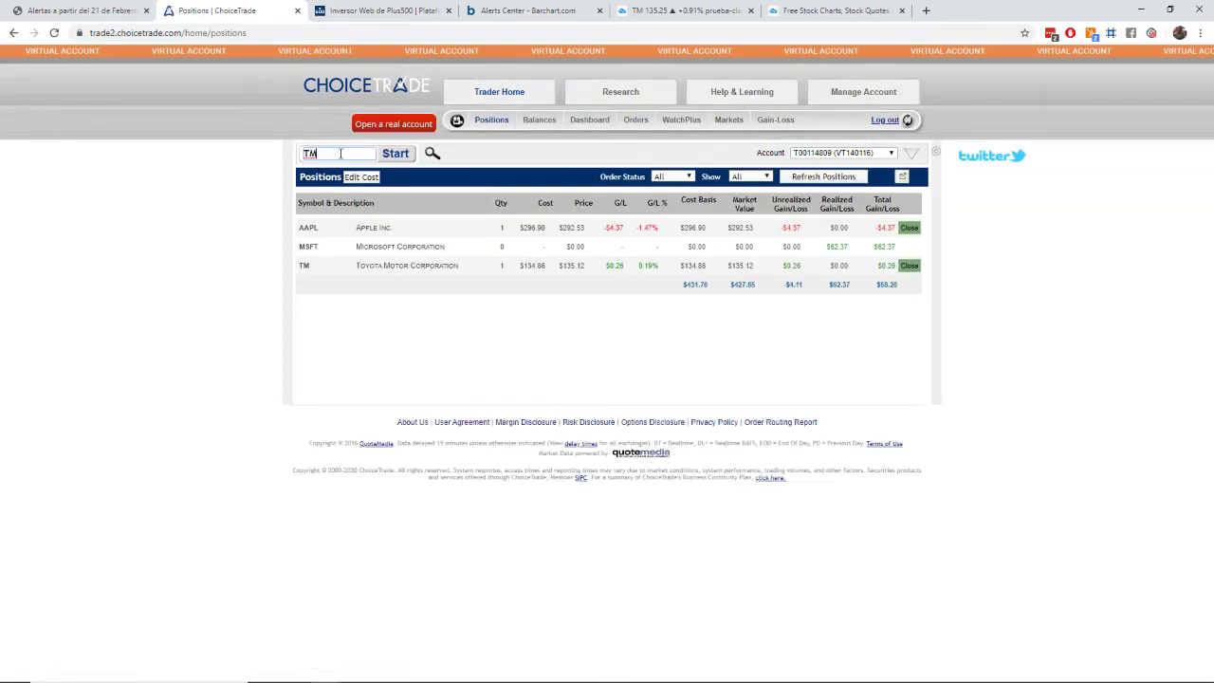
pyautogui.press('Return')
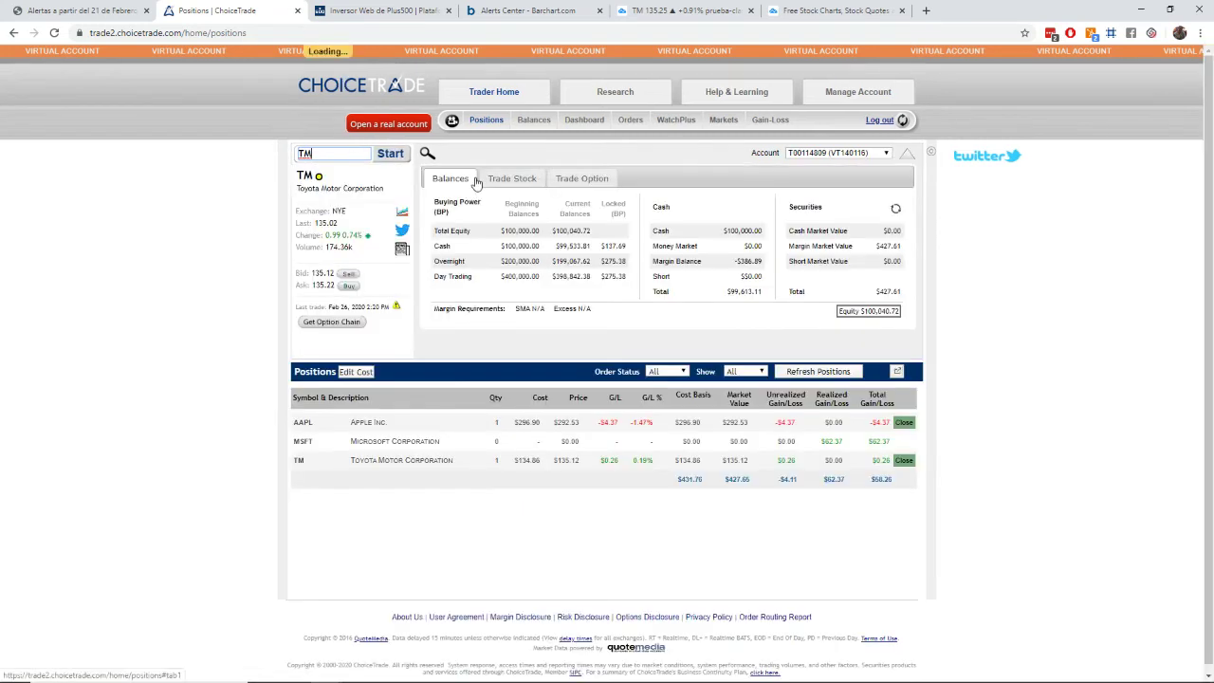
pyautogui.click(507, 179)
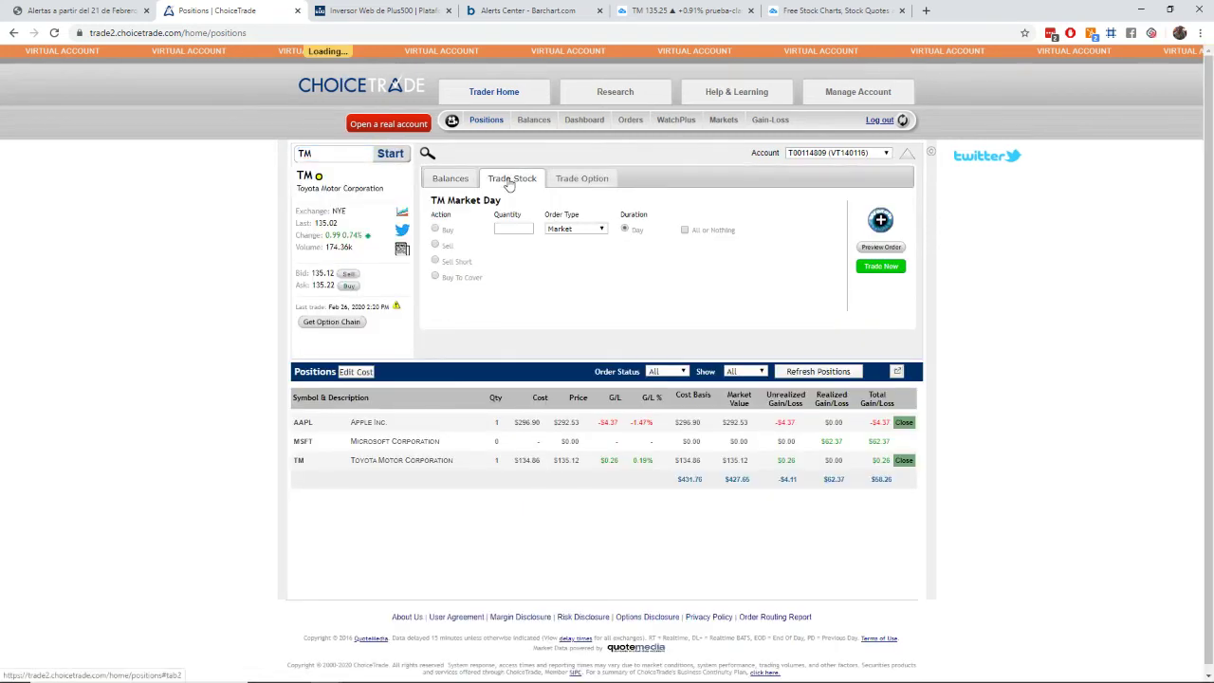
# Add a Buy to open TM option leg expiring Apr 17, 2020, then return to the Submarino alerts table
pyautogui.click(579, 186)
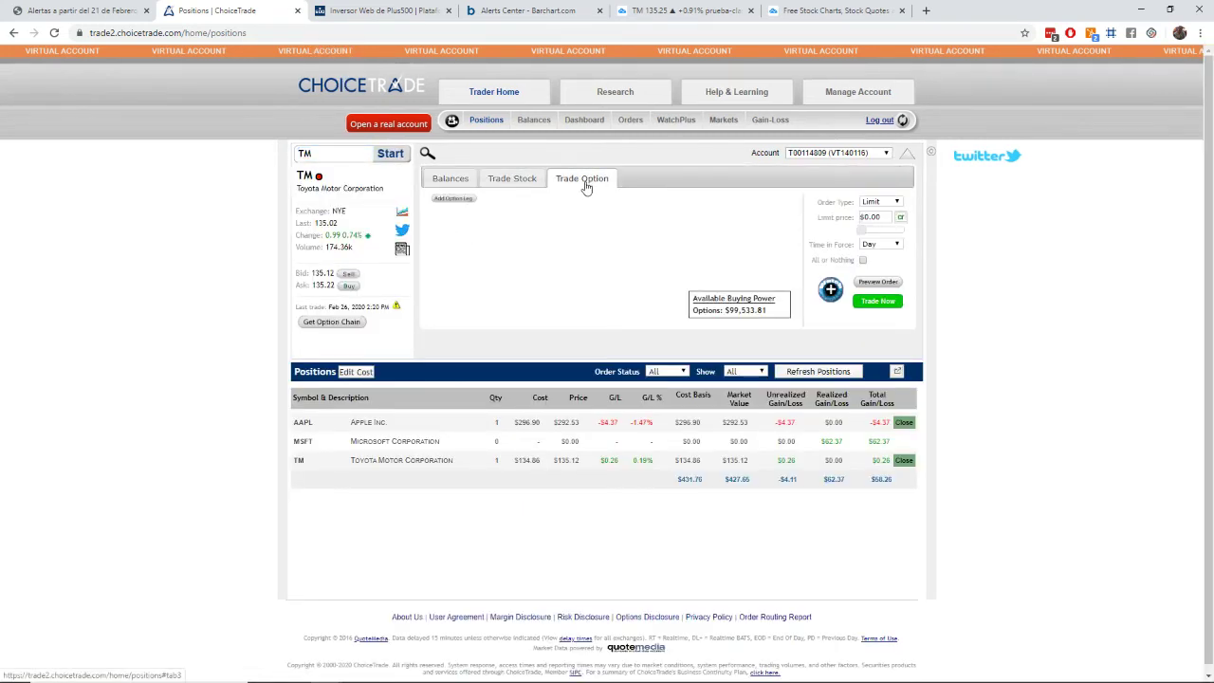
pyautogui.click(445, 201)
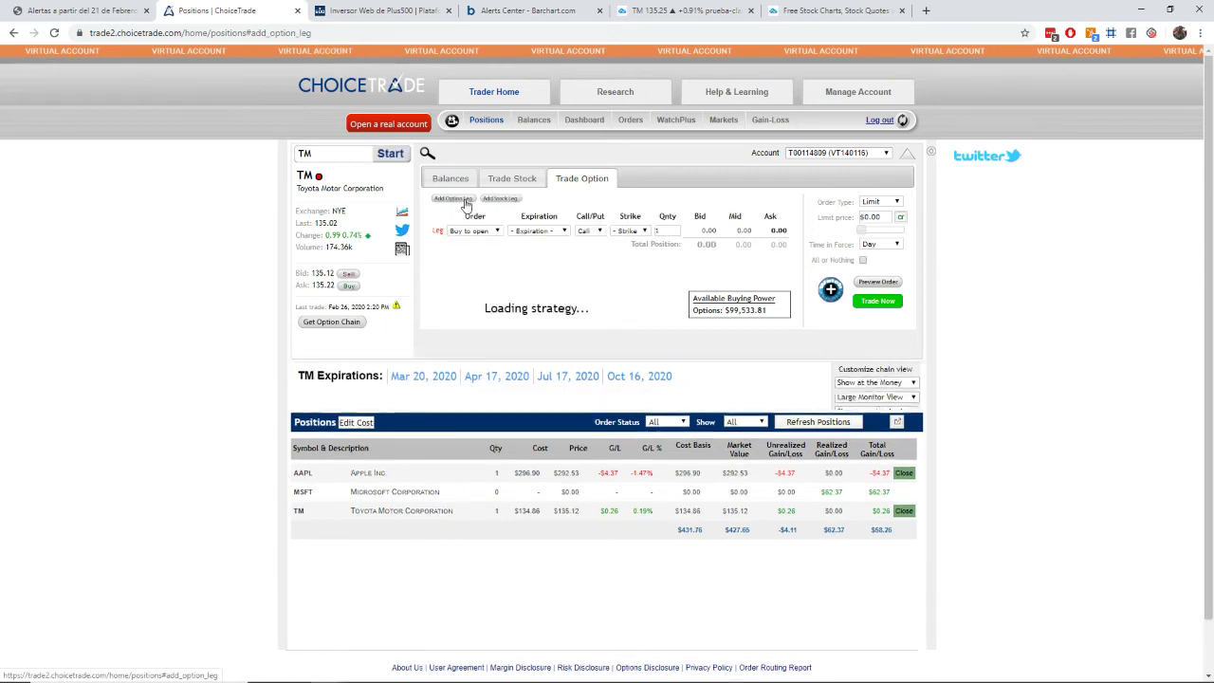
pyautogui.click(484, 232)
pyautogui.click(482, 233)
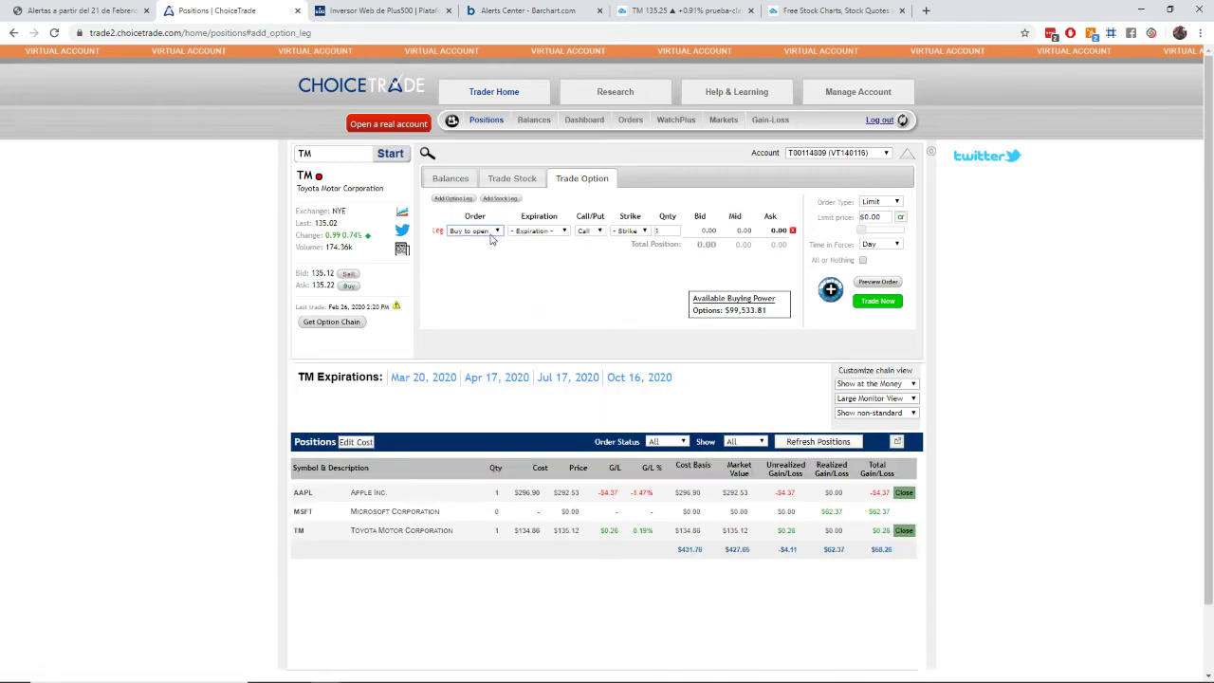
pyautogui.click(492, 233)
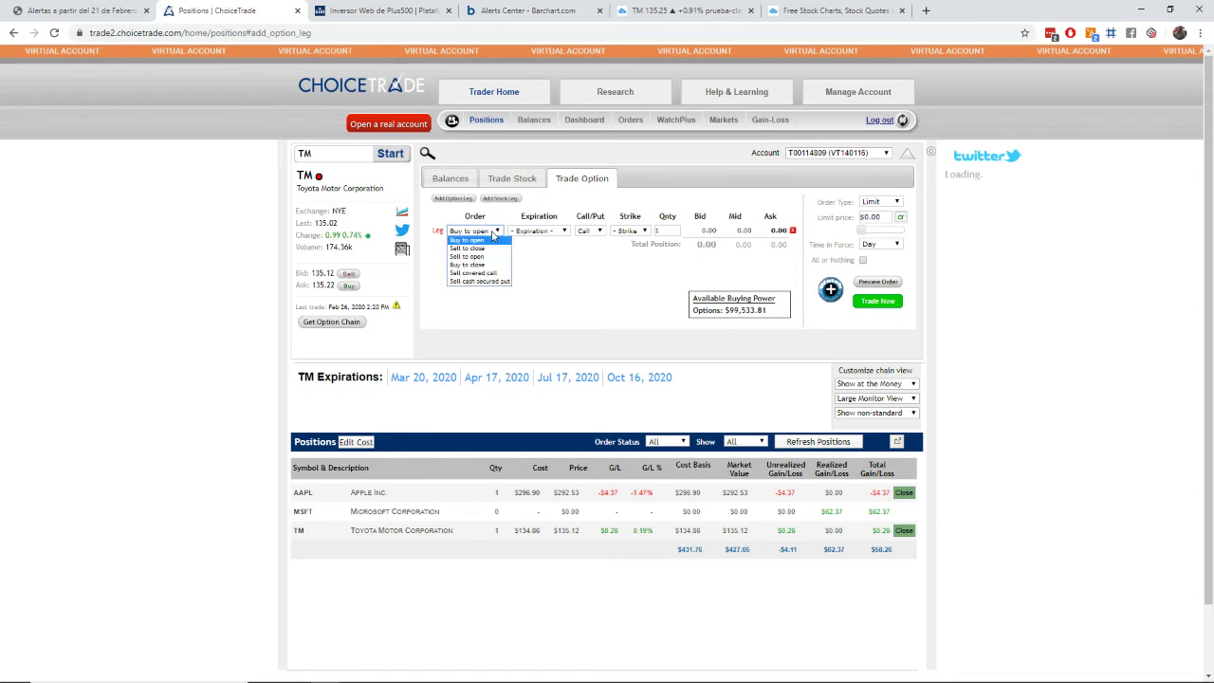
pyautogui.click(492, 235)
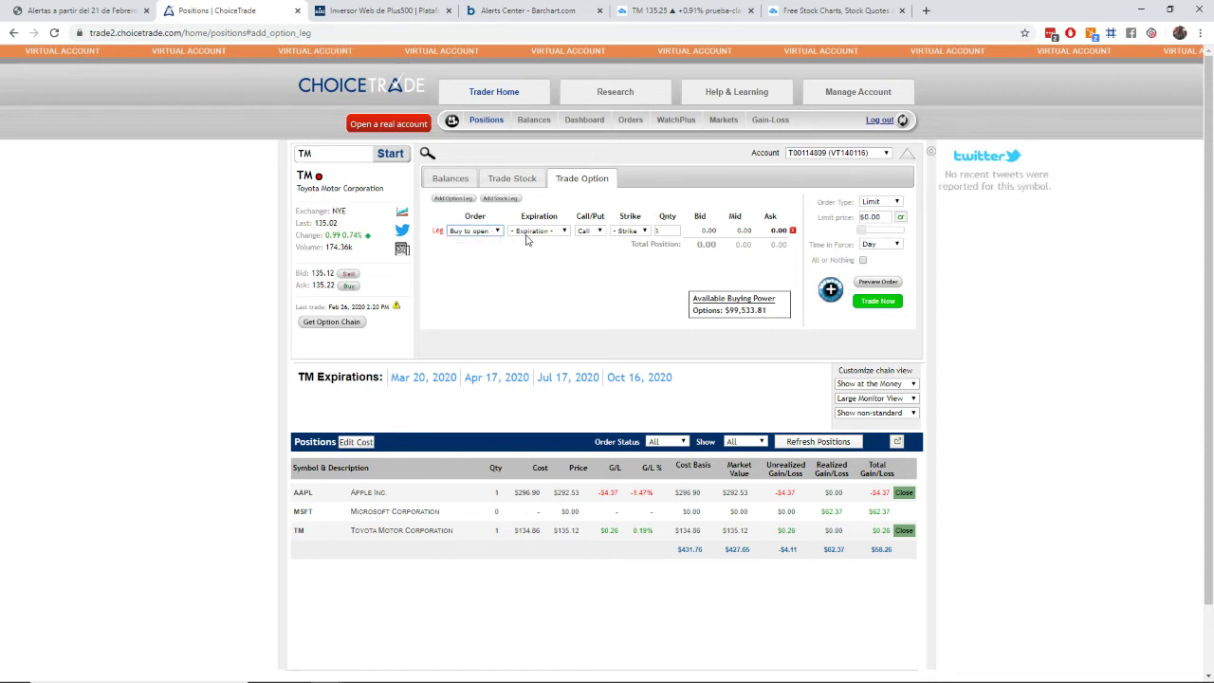
pyautogui.click(528, 232)
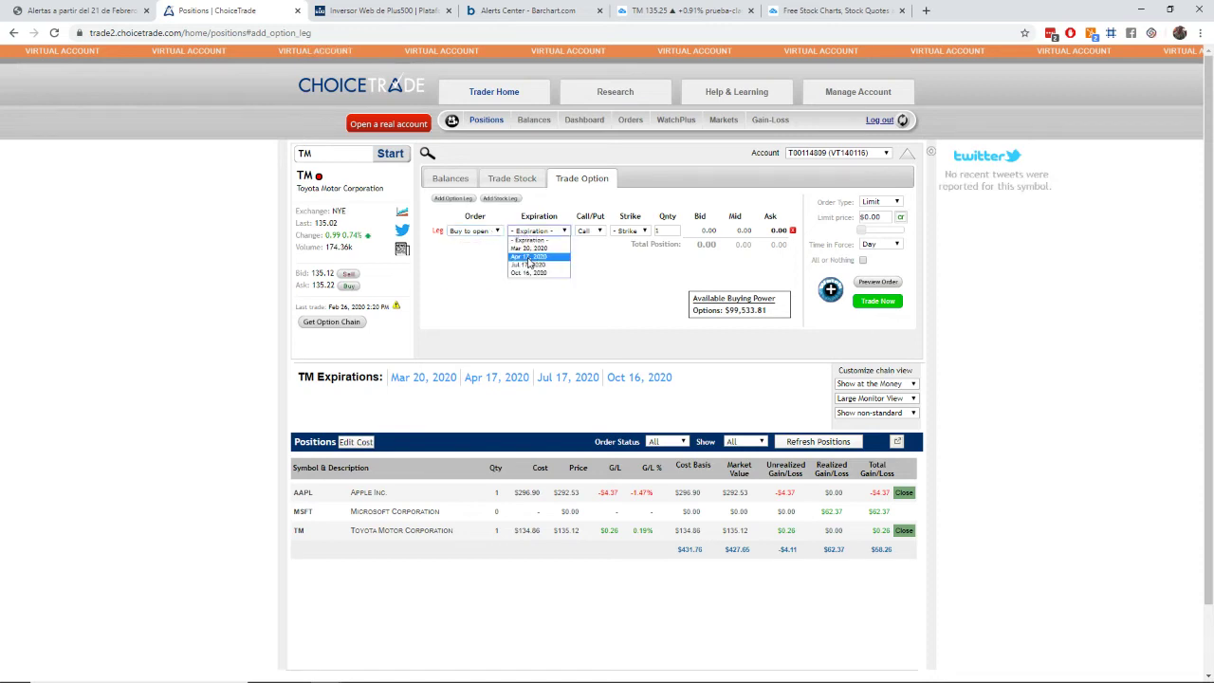
pyautogui.click(528, 256)
pyautogui.click(81, 10)
pyautogui.click(592, 361)
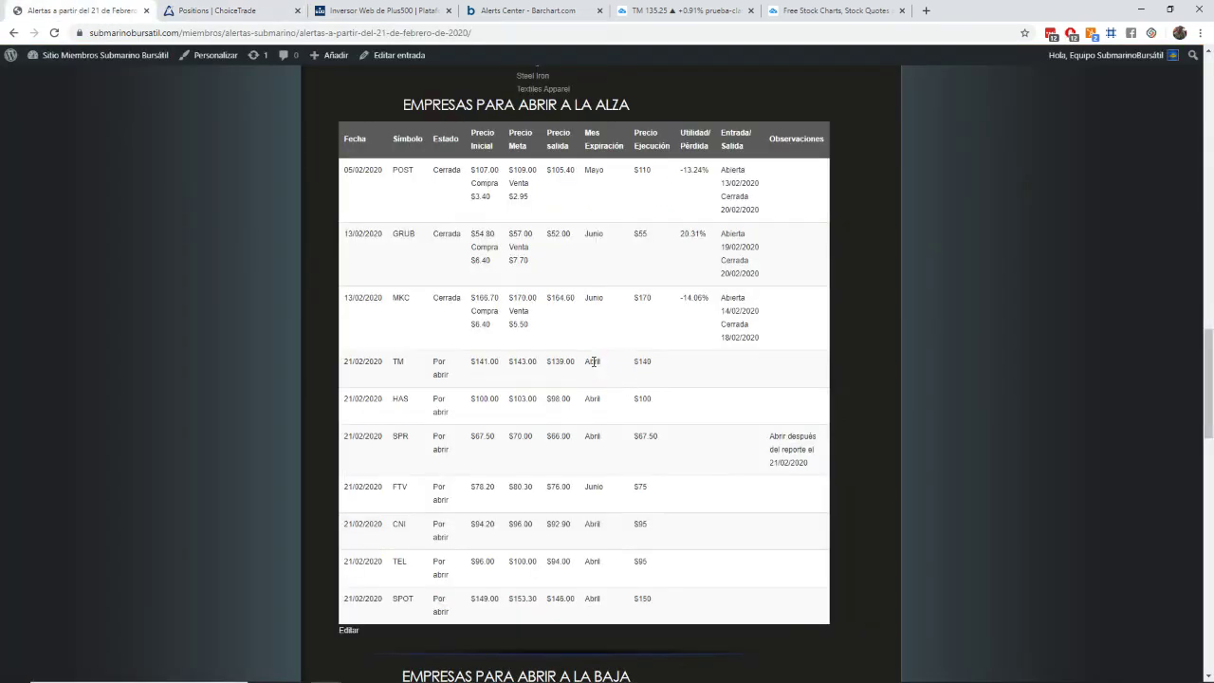